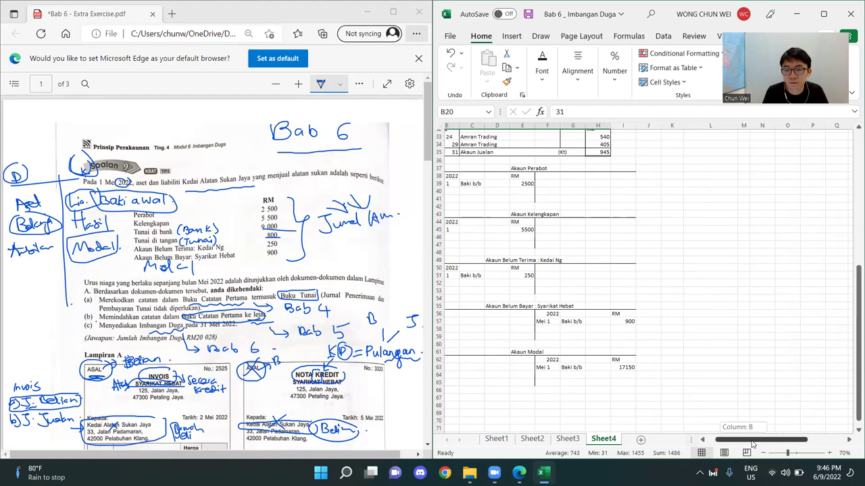
Step: Review the journals, the Buku Tunai and the existing ledger accounts on Sheet4
scroll(737, 358, up, 3)
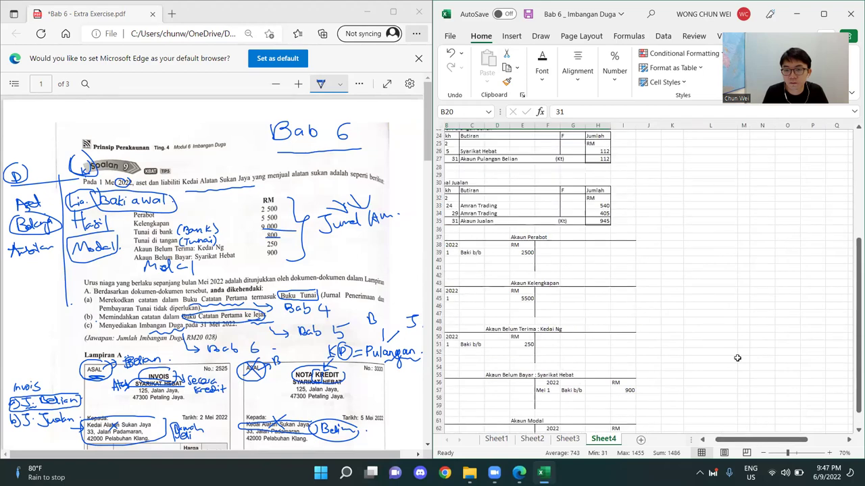
scroll(695, 398, down, 1)
drag(795, 440, 850, 448)
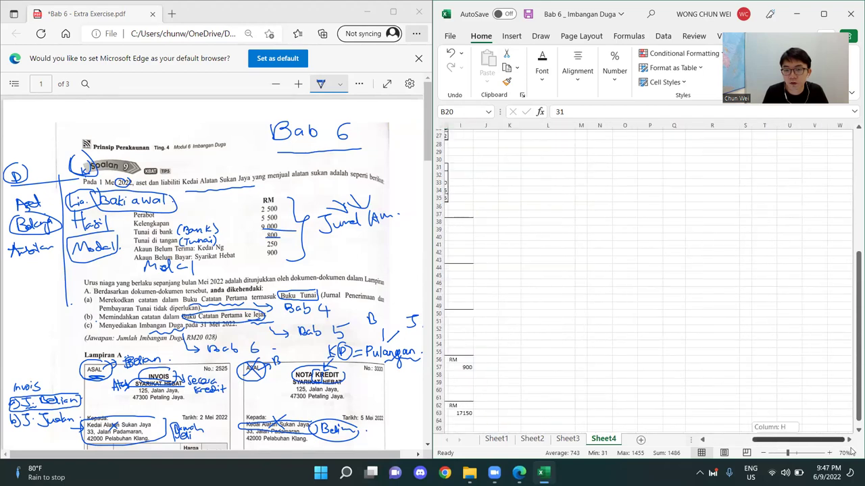
scroll(677, 327, up, 9)
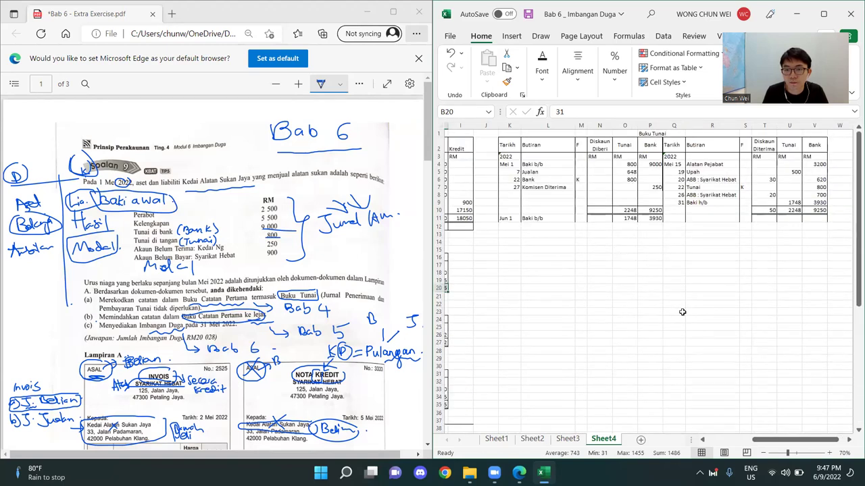
scroll(682, 427, left, 3)
scroll(682, 405, down, 10)
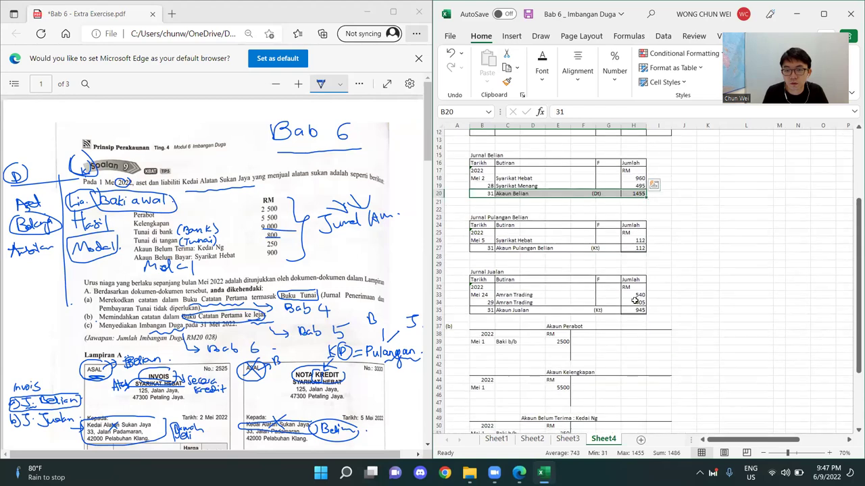
scroll(698, 319, down, 3)
click(746, 382)
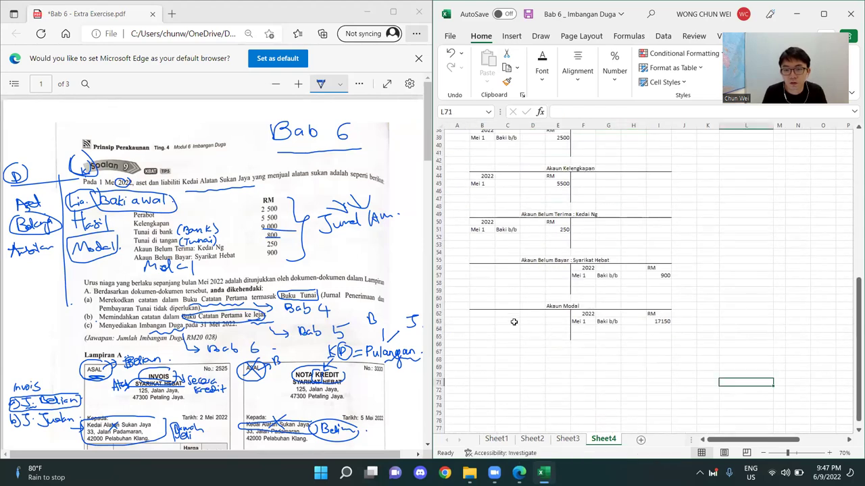
Step: Copy the Akaun Modal ledger block with its blank row above and paste three copies below it, starting at B67, B74 and B81
drag(481, 307, 670, 336)
key(ctrl+c)
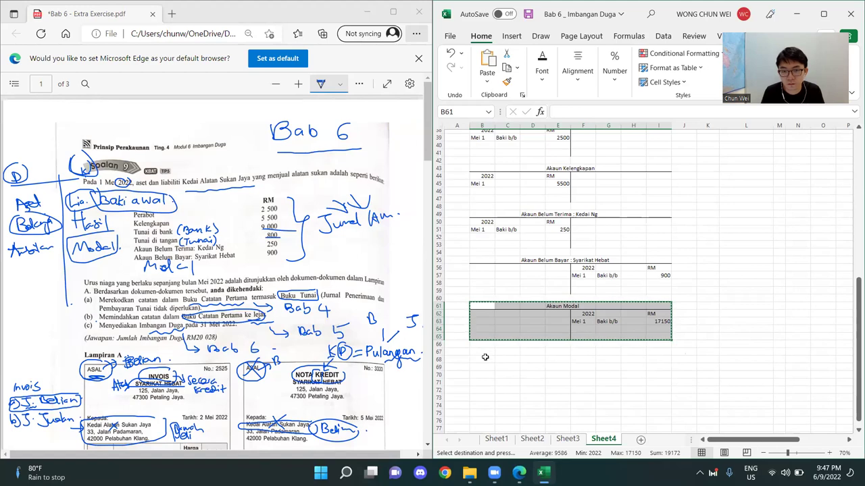
drag(482, 299, 659, 337)
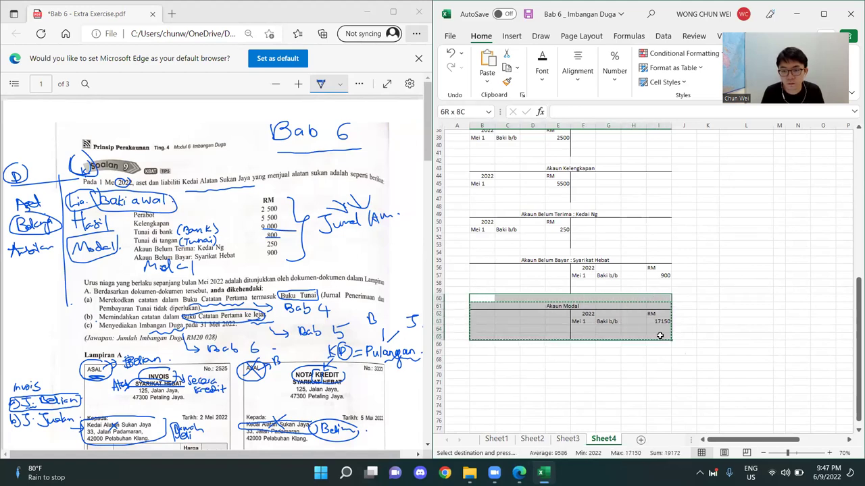
click(486, 351)
key(ctrl+v)
scroll(495, 361, down, 2)
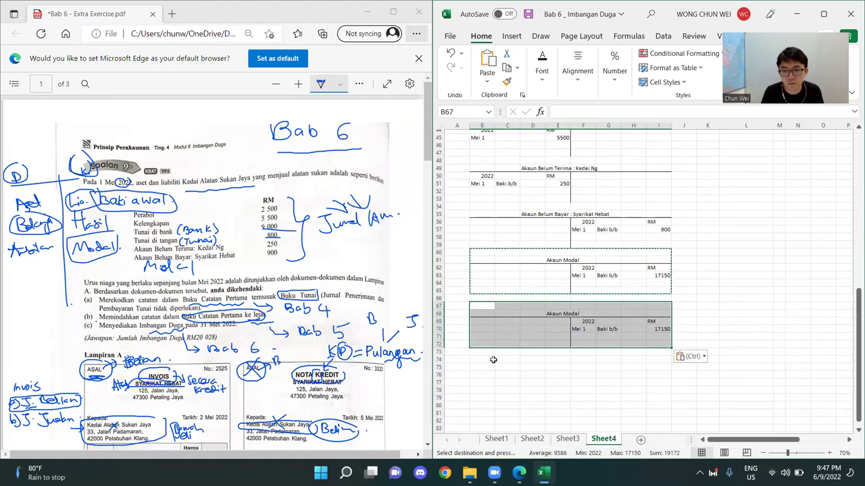
click(494, 360)
key(ctrl+v)
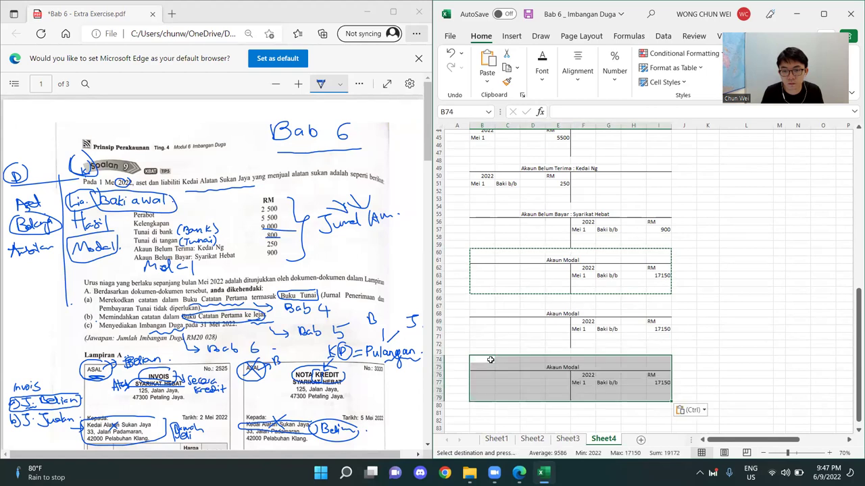
click(481, 411)
key(ctrl+v)
scroll(480, 358, down, 2)
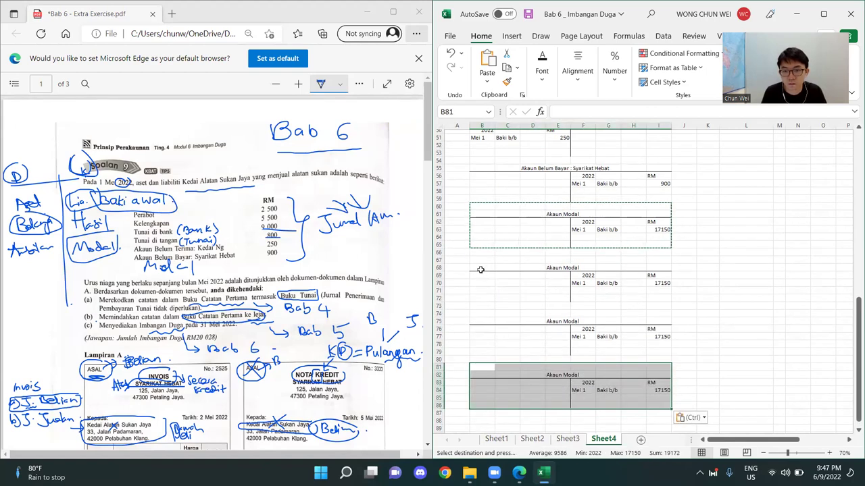
Step: Clear the contents of the three pasted Akaun Modal copies, keeping only their T-account lines
drag(480, 269, 506, 290)
drag(623, 372, 665, 405)
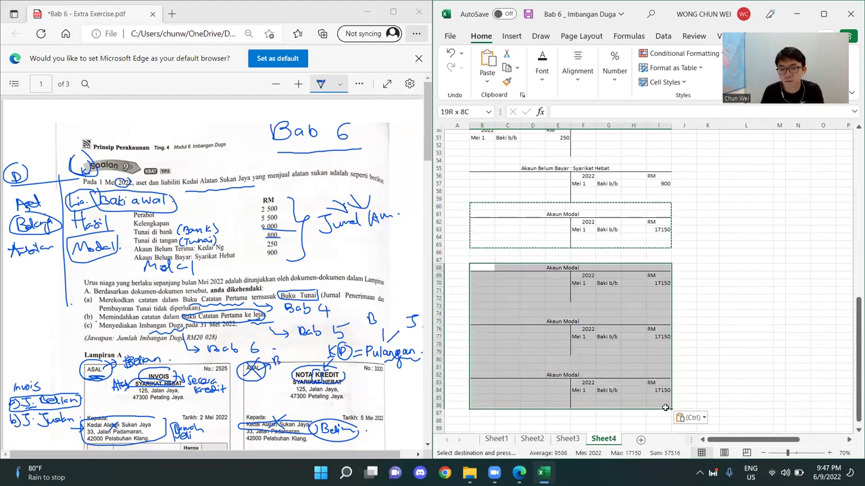
key(Delete)
click(724, 332)
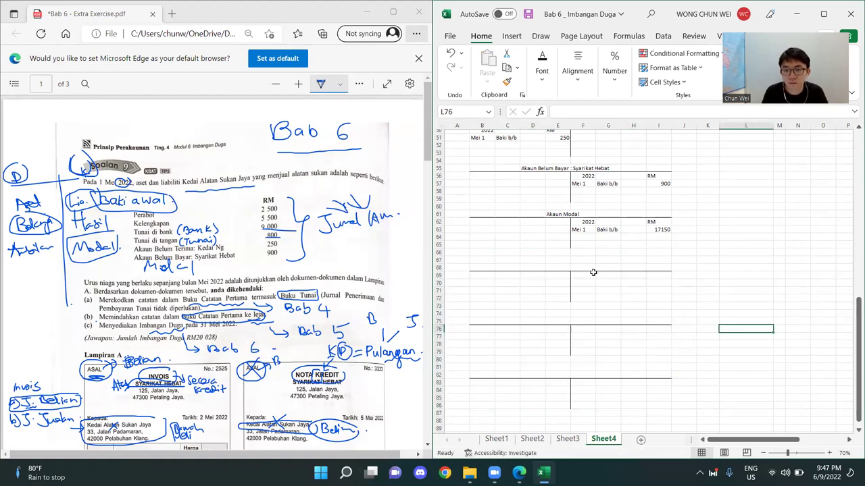
Step: Delete one spare blank row above the first empty T-account and title that account "Akaun Belian" in E67
drag(564, 255, 564, 261)
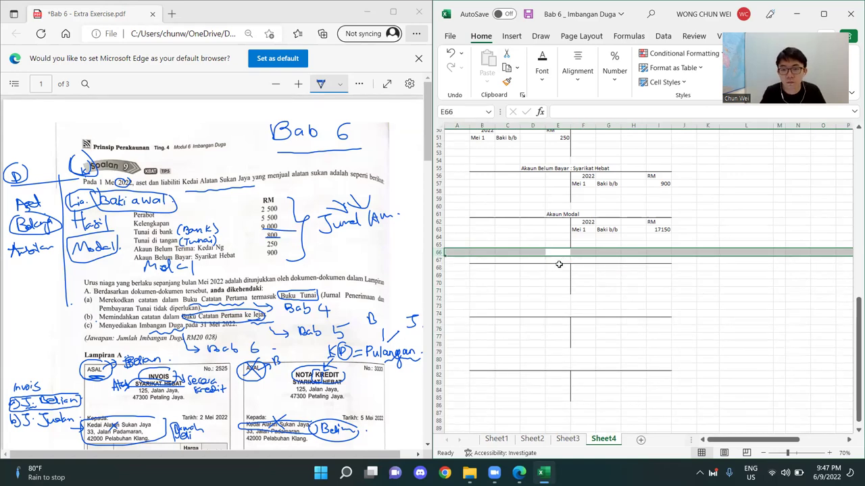
click(558, 263)
text(Akaun Belian)
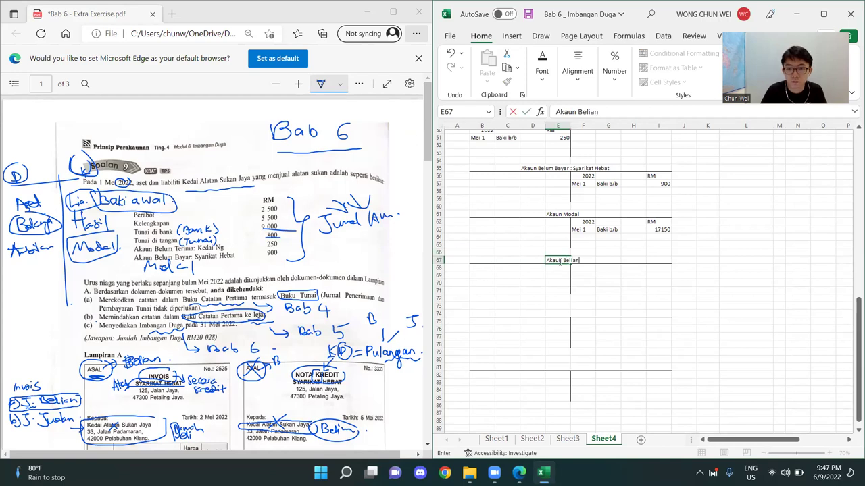
key(Return)
Step: Maximize the workbook window and examine the Akaun Belian total row of the Jurnal Belian
scroll(614, 275, up, 8)
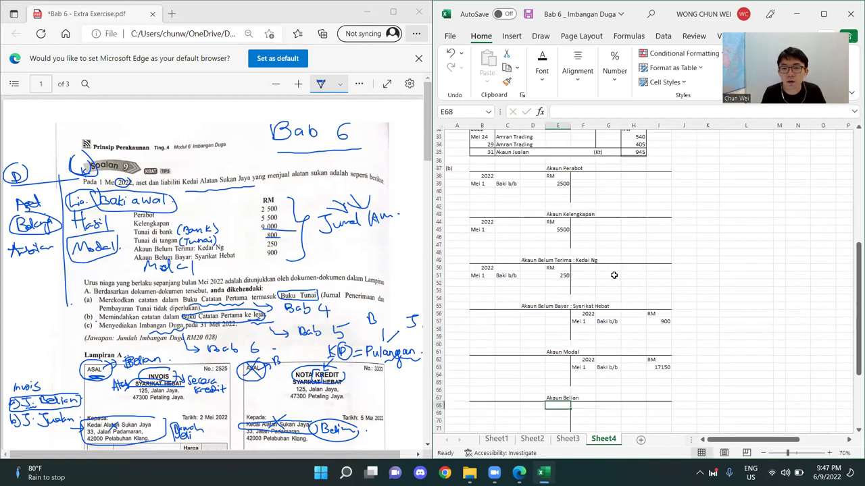
scroll(546, 217, up, 5)
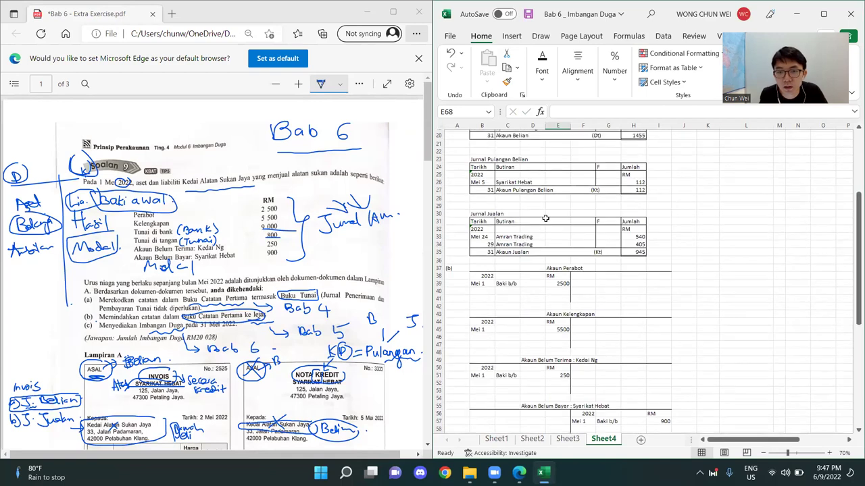
scroll(514, 184, up, 3)
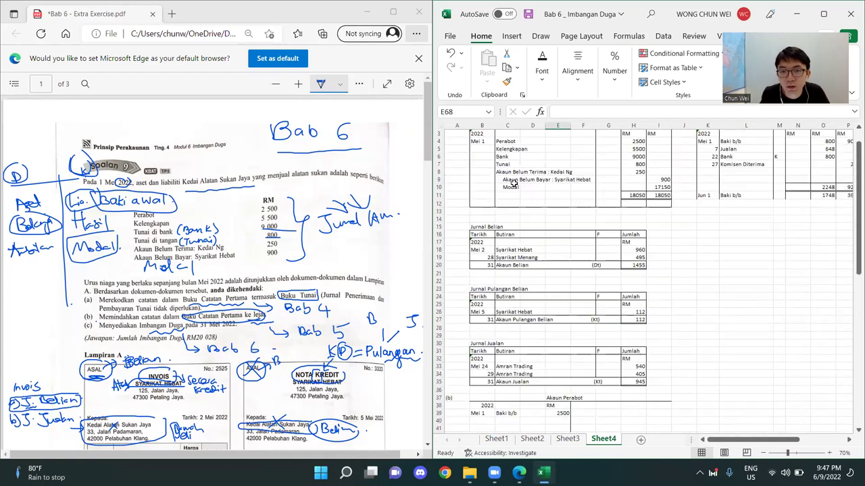
click(516, 266)
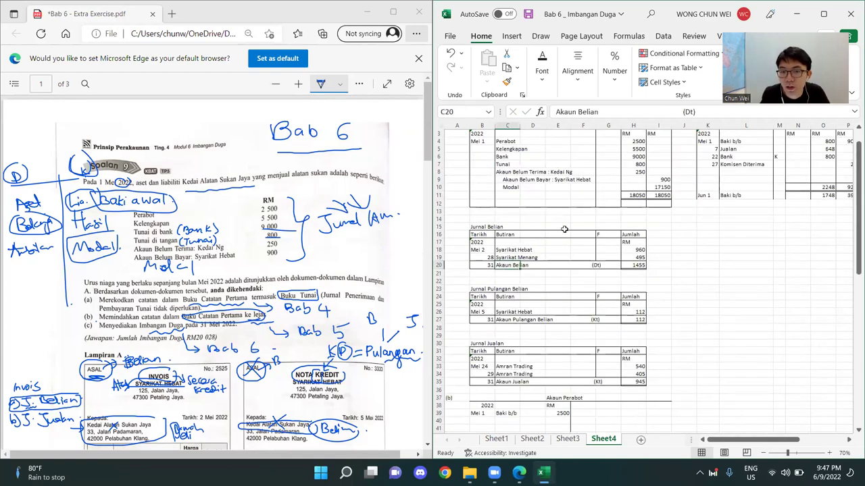
click(825, 14)
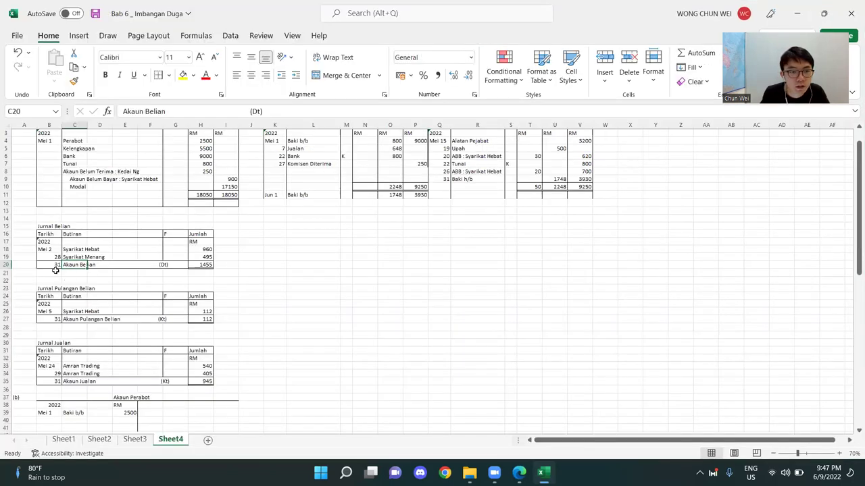
click(50, 265)
drag(50, 266, 230, 266)
Step: Examine the credit-side entries of the Buku Tunai, from Alatan Pejabat downward
click(468, 263)
scroll(469, 263, up, 1)
click(480, 250)
drag(439, 144, 506, 208)
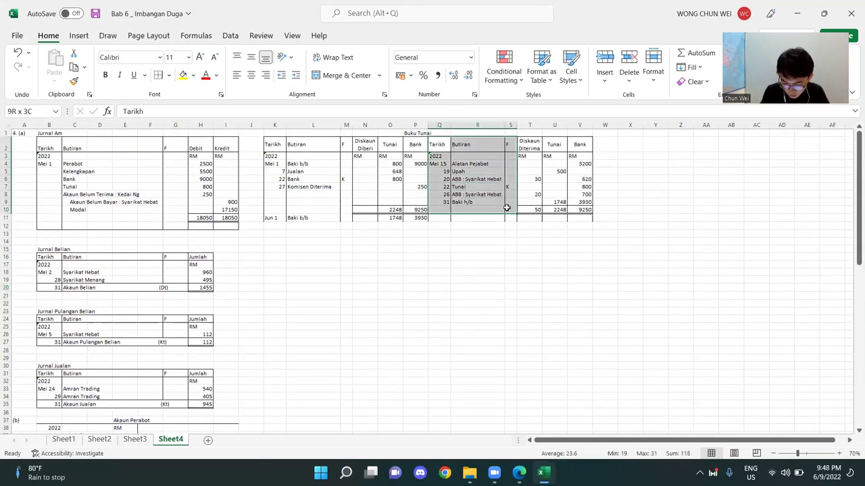
click(460, 277)
click(422, 133)
drag(466, 166, 462, 196)
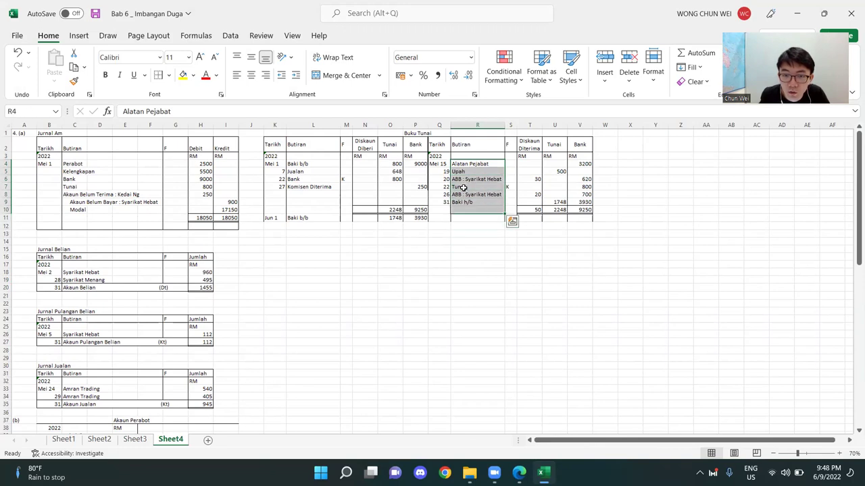
scroll(340, 294, down, 4)
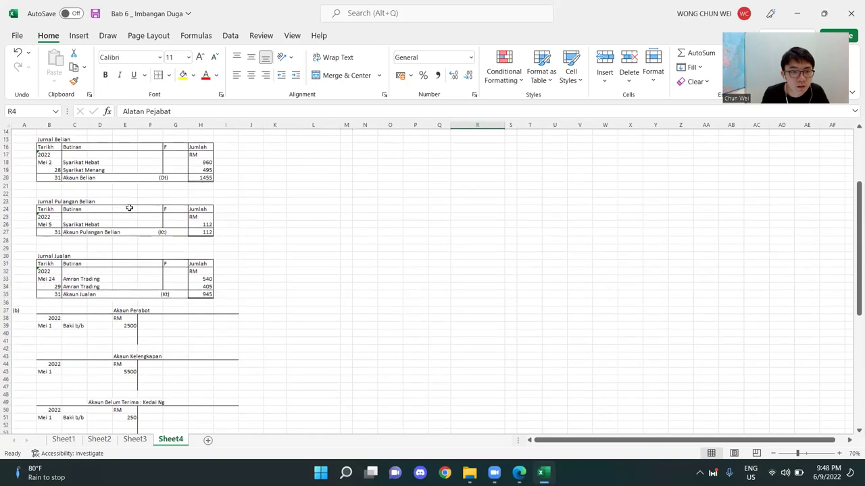
scroll(129, 203, down, 1)
click(69, 173)
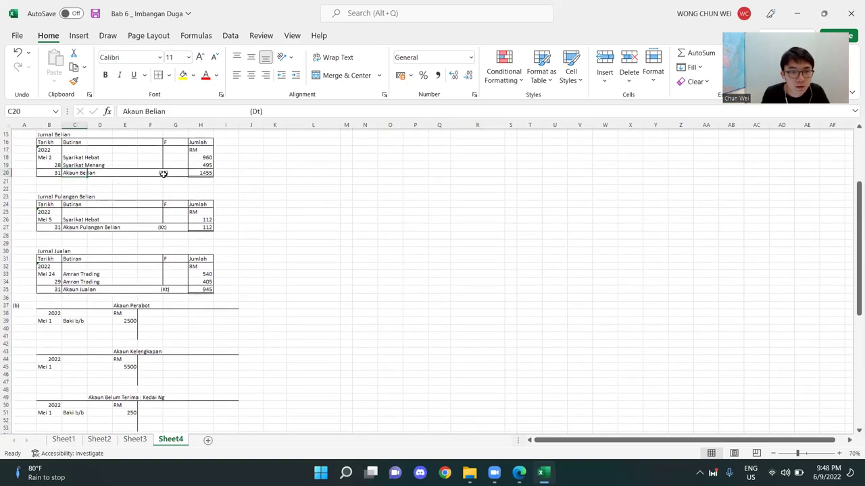
click(155, 173)
click(79, 172)
double_click(74, 173)
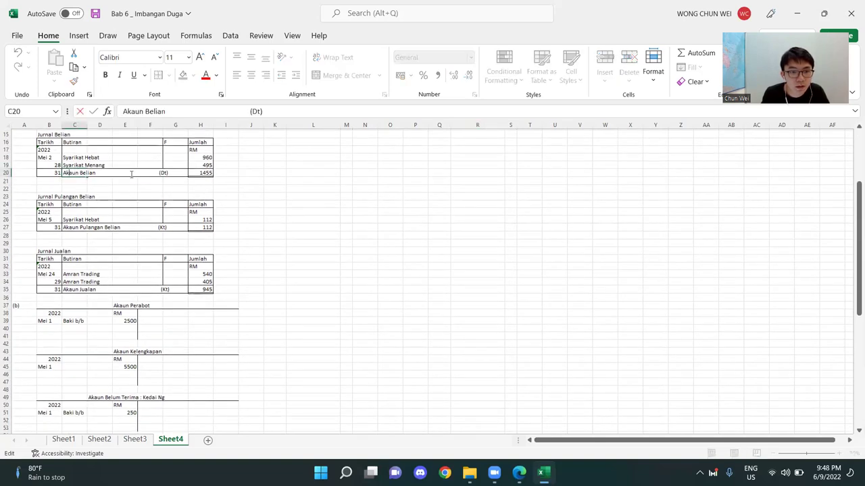
click(301, 219)
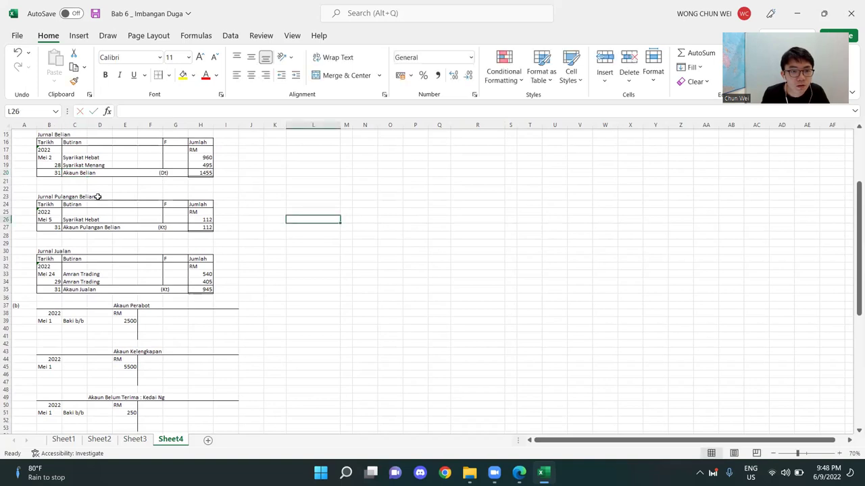
click(78, 197)
Step: Remove surplus spaces before "(Dt)" in the Akaun Belian line of the Jurnal Belian so it sits before the F column
double_click(79, 173)
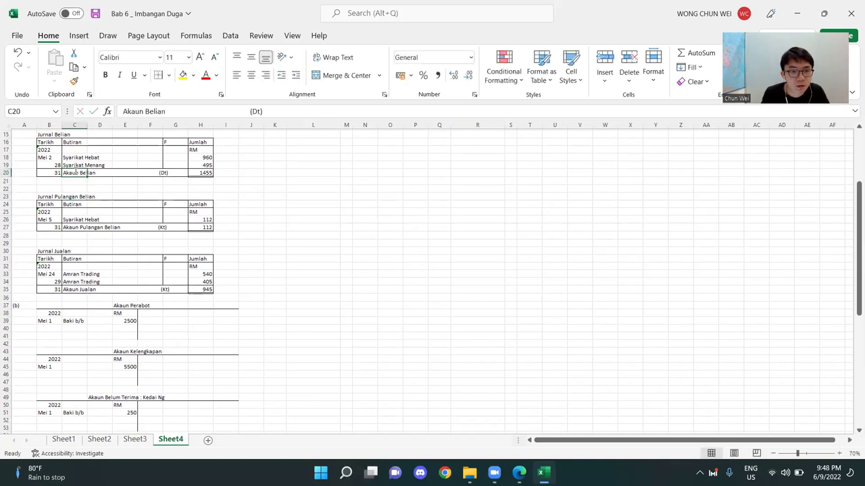
key(BackSpace)
key(BackSpace)
key(BackSpace)
key(BackSpace)
key(BackSpace)
key(BackSpace)
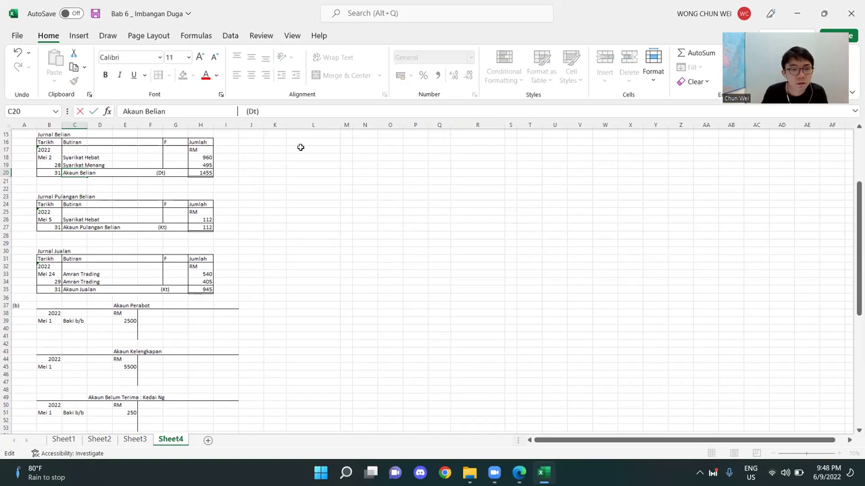
click(329, 196)
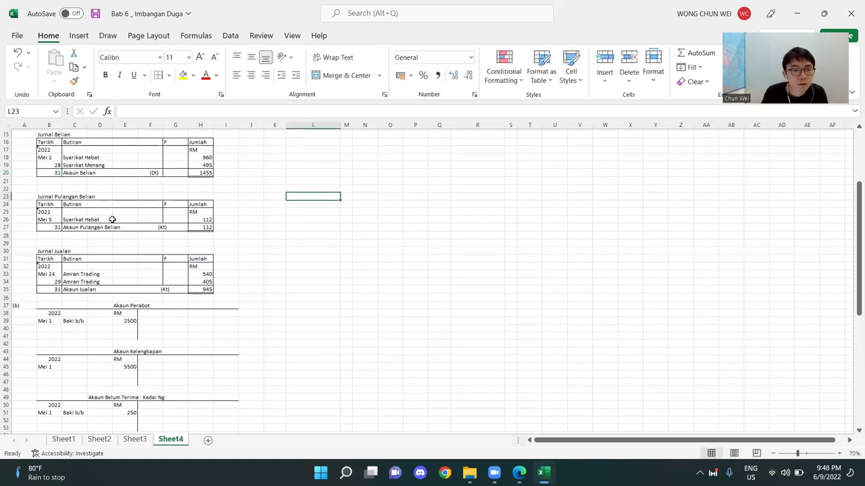
Step: Remove surplus spaces before "(Kt)" in the Akaun Pulangan Belian line so it aligns with the "(Dt)" above
double_click(71, 227)
key(BackSpace)
key(BackSpace)
key(BackSpace)
key(BackSpace)
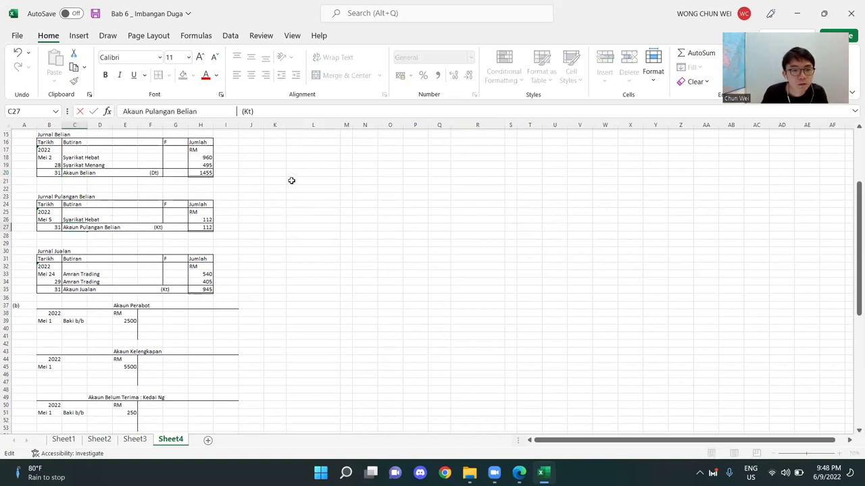
click(333, 252)
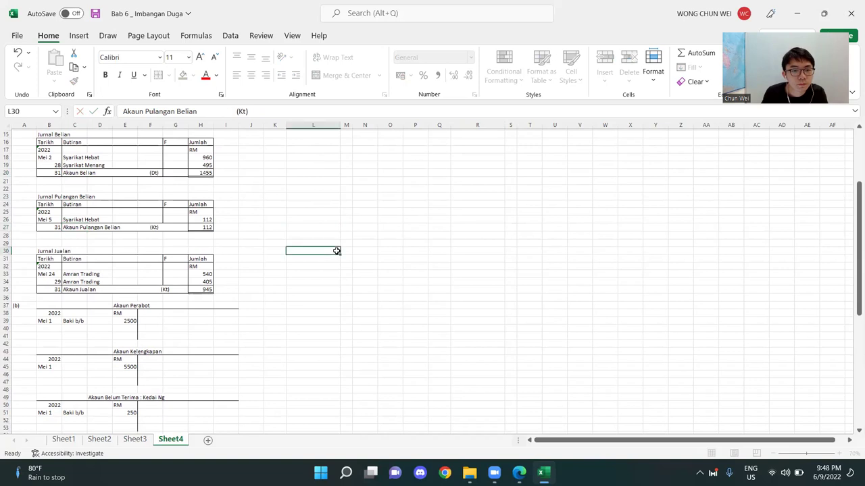
Step: Remove surplus spaces before "(Kt)" in the Akaun Jualan line of the Jurnal Jualan to align it with the other journals
double_click(68, 288)
key(BackSpace)
key(BackSpace)
key(BackSpace)
key(BackSpace)
key(BackSpace)
key(BackSpace)
key(BackSpace)
key(BackSpace)
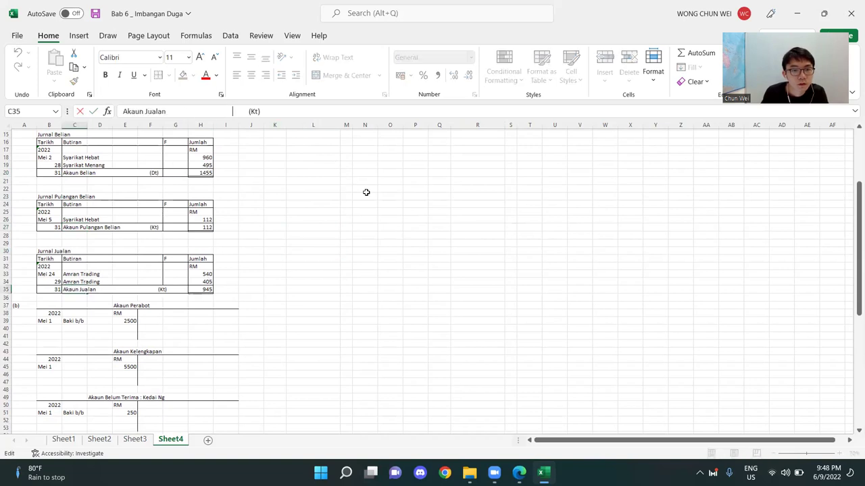
click(411, 257)
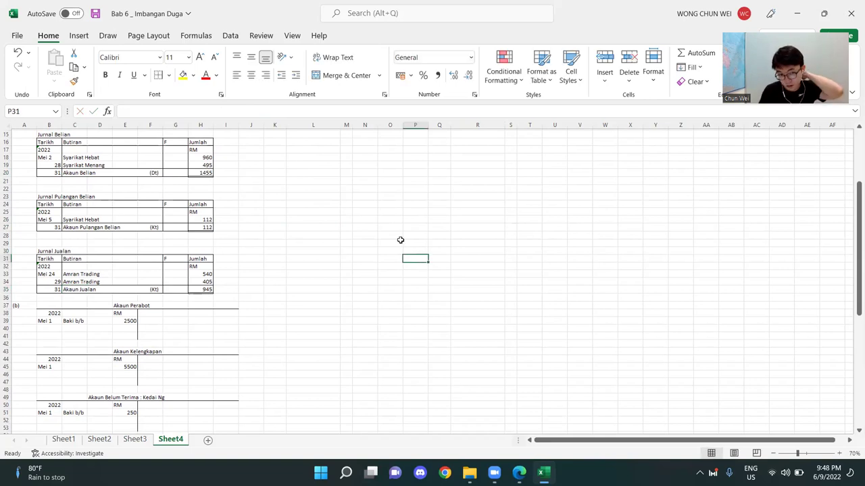
Step: Enter the headings 2022 in B68 and RM in E68 on the debit side of Akaun Belian
scroll(400, 239, down, 7)
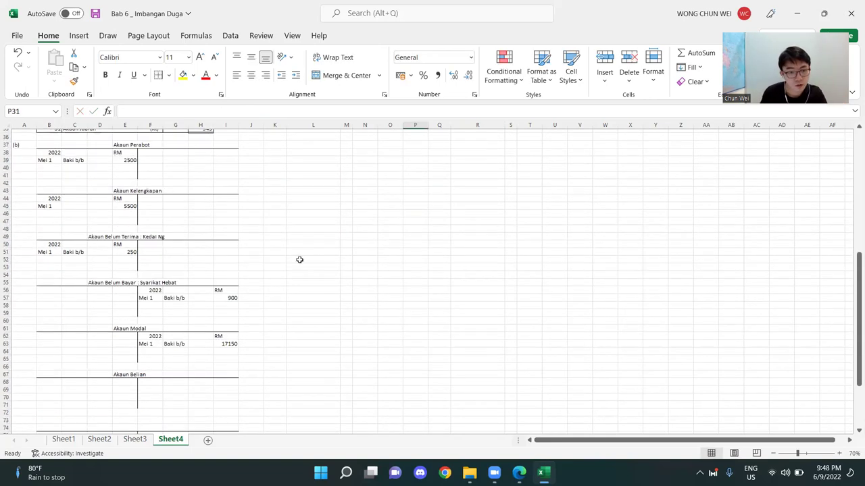
click(48, 383)
text(2022)
key(Tab)
key(Tab)
key(Tab)
text(RM)
key(Return)
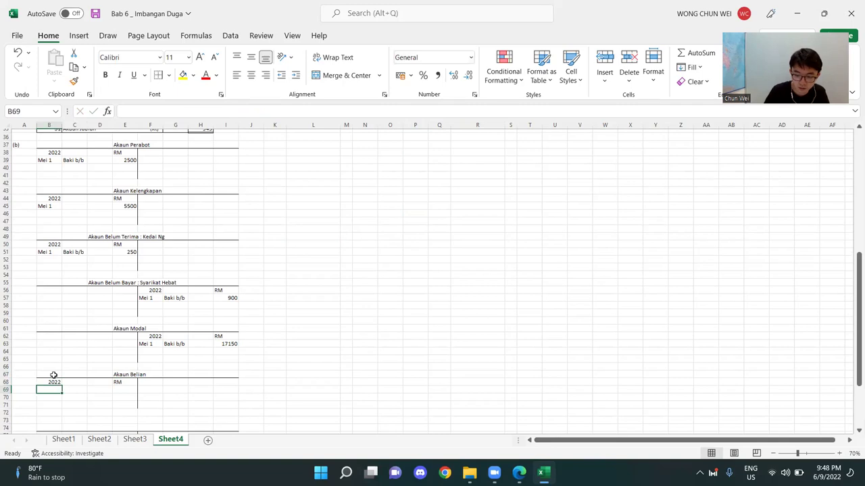
Step: Enter the date Mei 31 in B69 and the contra account Akaun Belum Bayar in C69 of Akaun Belian
text('Mei 31)
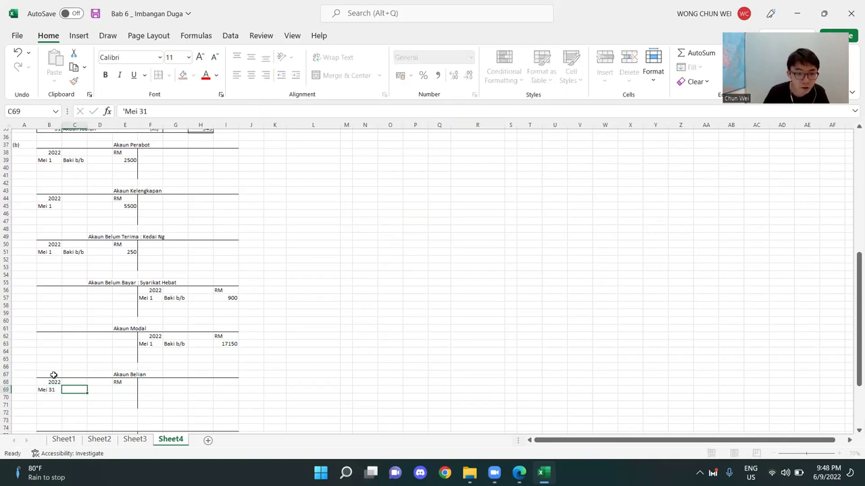
key(Tab)
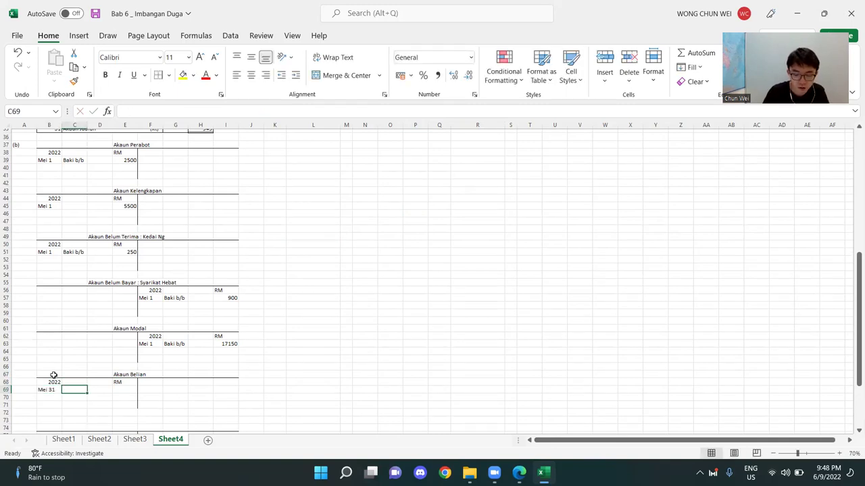
text(Akaun Belum Bayar)
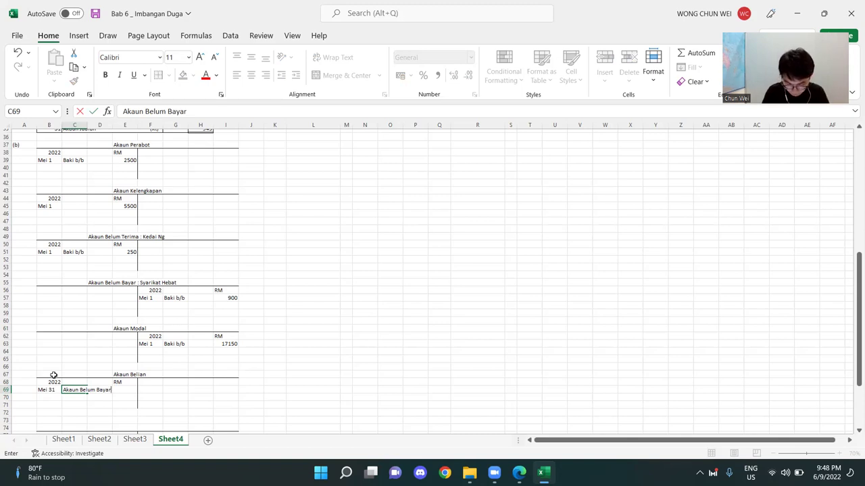
key(Return)
key(Right)
key(Right)
key(Up)
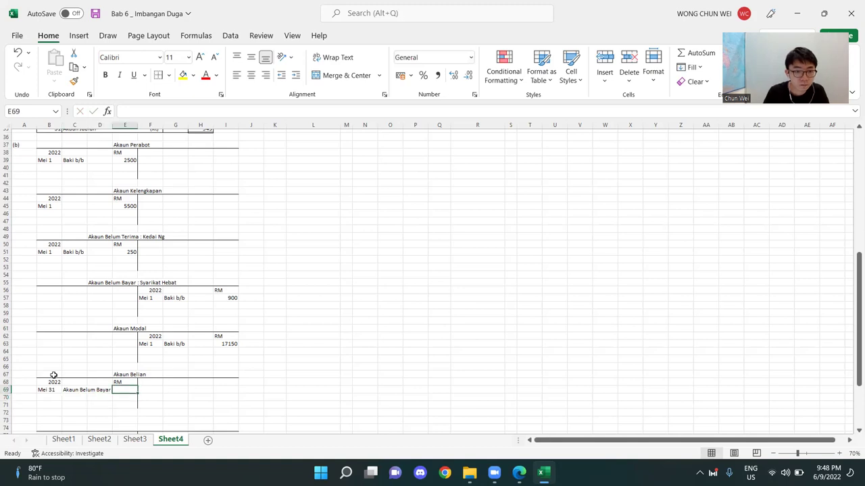
Step: Enter the Jurnal Belian total of 1455 as the debit amount in E69 of Akaun Belian
scroll(179, 307, up, 10)
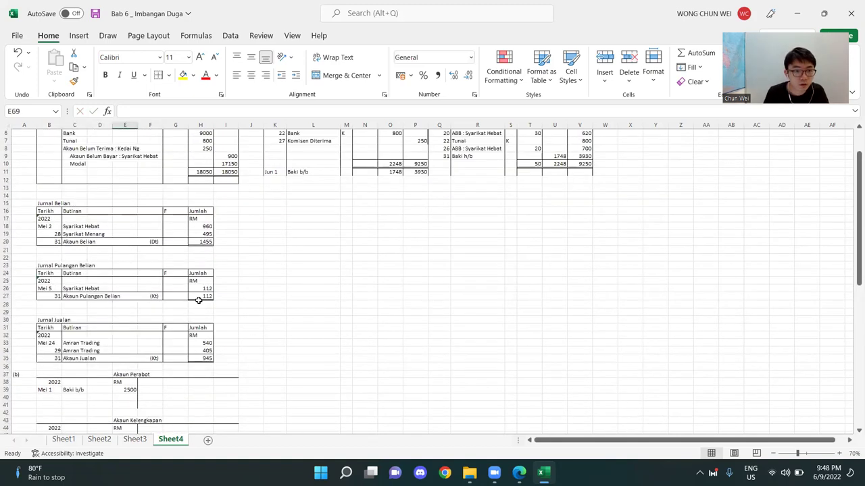
click(200, 241)
scroll(255, 299, down, 12)
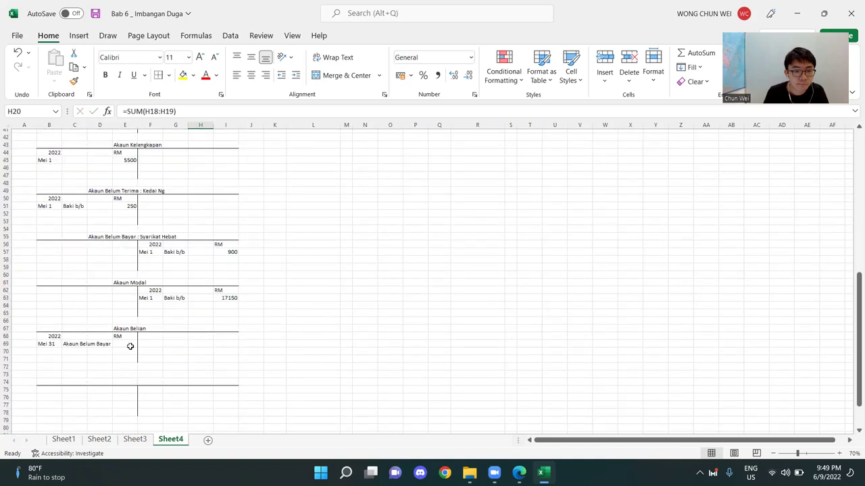
click(130, 346)
text(1455)
key(Return)
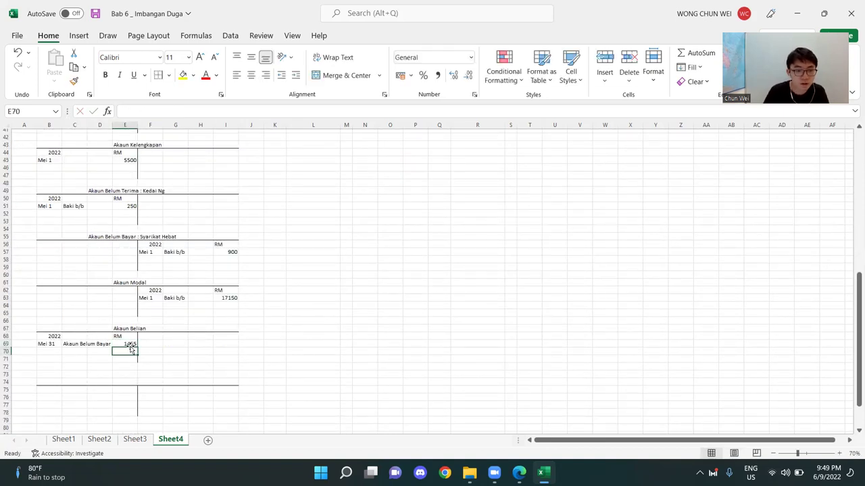
Step: Compare the Mei 31 posting in Akaun Belian with the individual supplier entries in the Jurnal Belian
scroll(131, 345, up, 13)
drag(50, 227, 149, 283)
scroll(191, 326, down, 8)
scroll(107, 385, down, 3)
drag(94, 397, 47, 391)
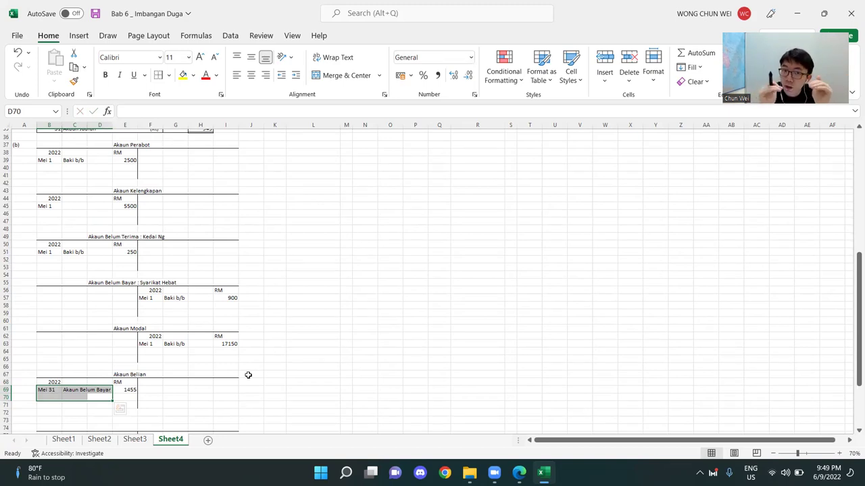
scroll(247, 375, up, 9)
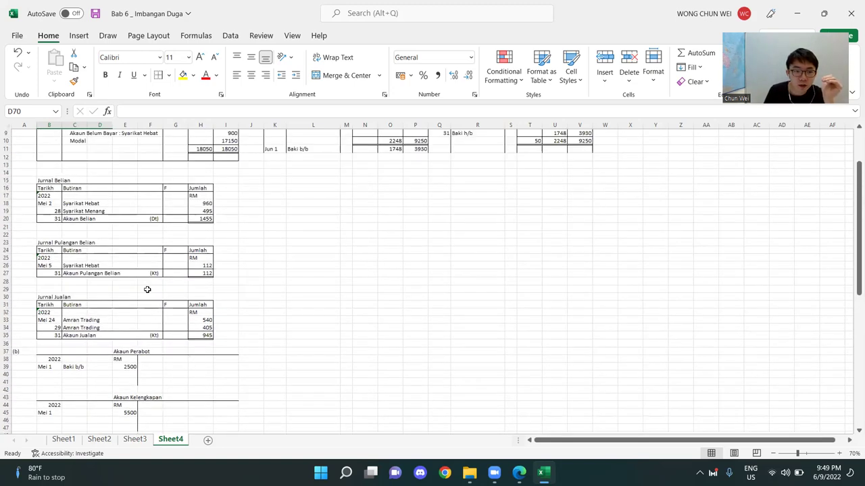
drag(80, 204, 108, 205)
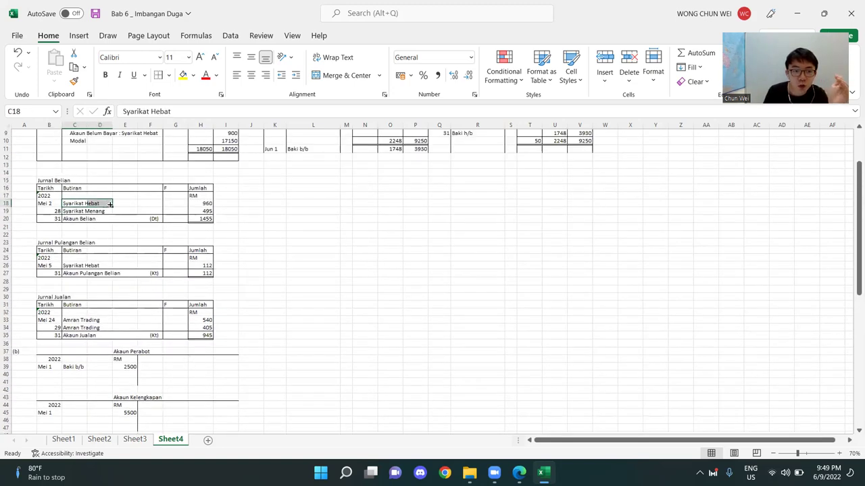
scroll(134, 297, down, 8)
scroll(134, 298, down, 2)
drag(52, 353, 217, 388)
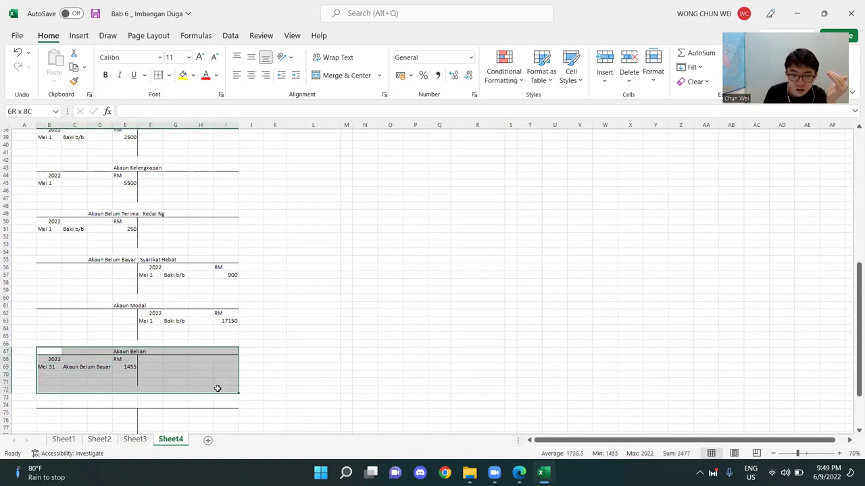
click(97, 368)
scroll(142, 368, up, 7)
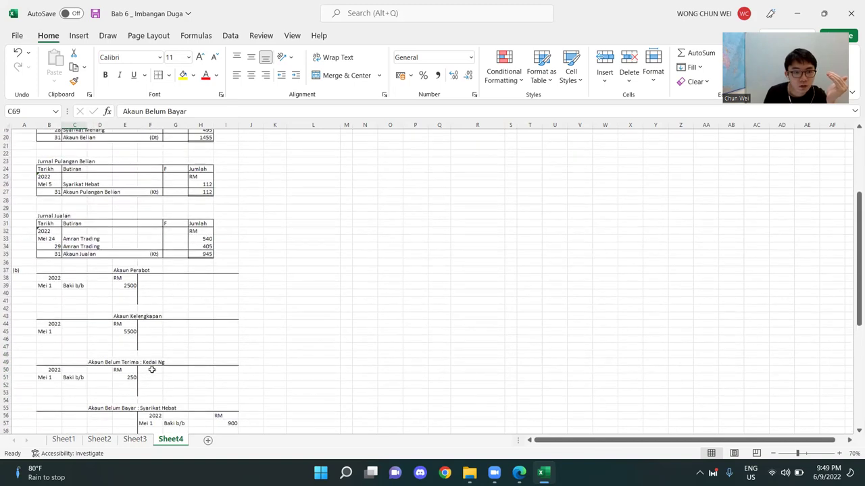
scroll(152, 369, up, 6)
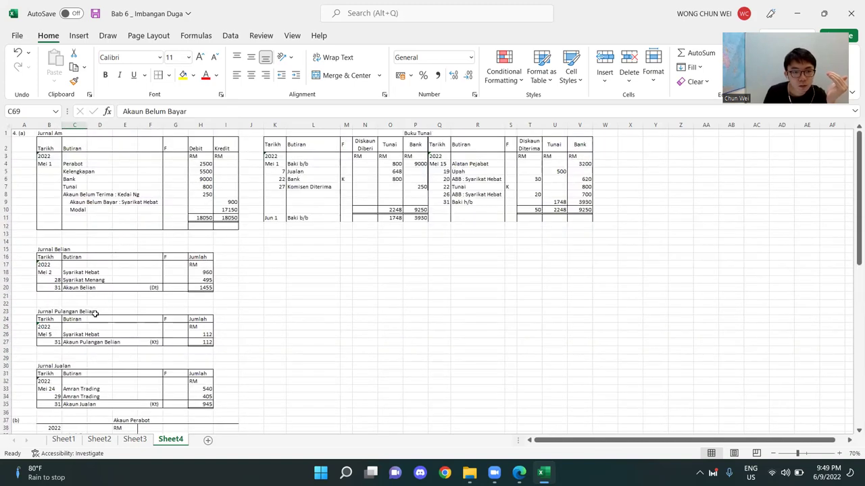
Step: Enter the title Akaun Pulangan Belian in E74 above the blank T-account below Akaun Belian
scroll(192, 338, down, 11)
scroll(291, 334, down, 6)
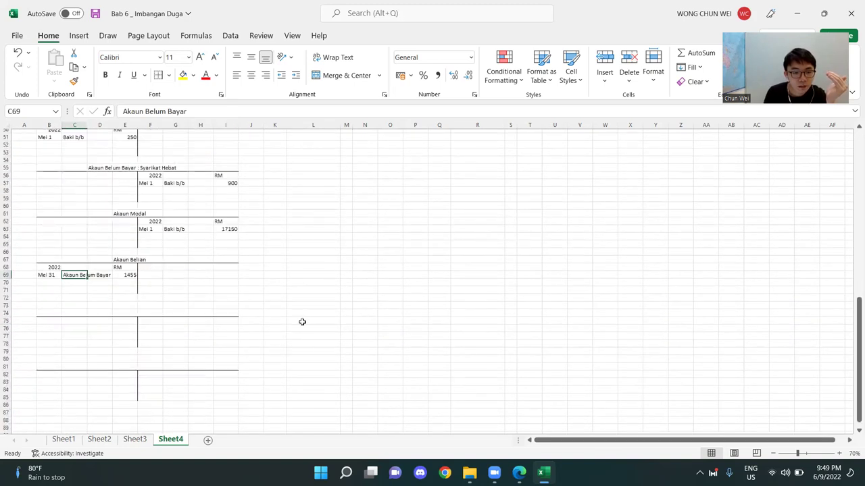
click(117, 313)
text(Akaun)
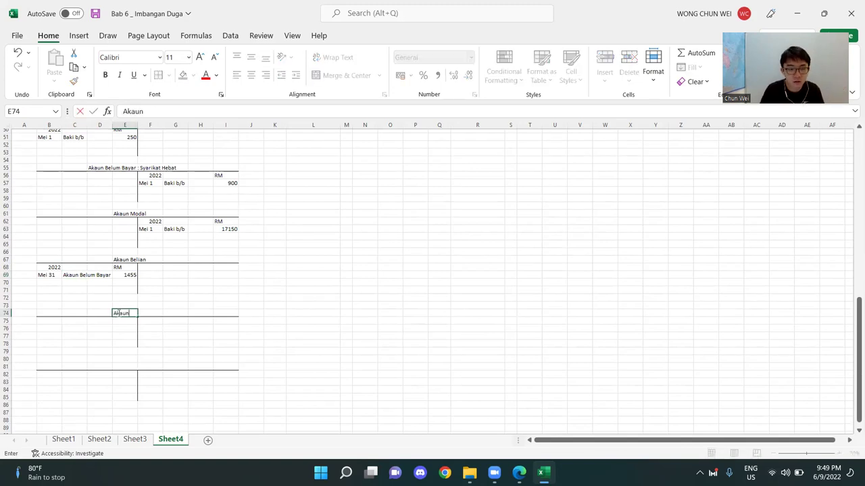
text( Pulangan)
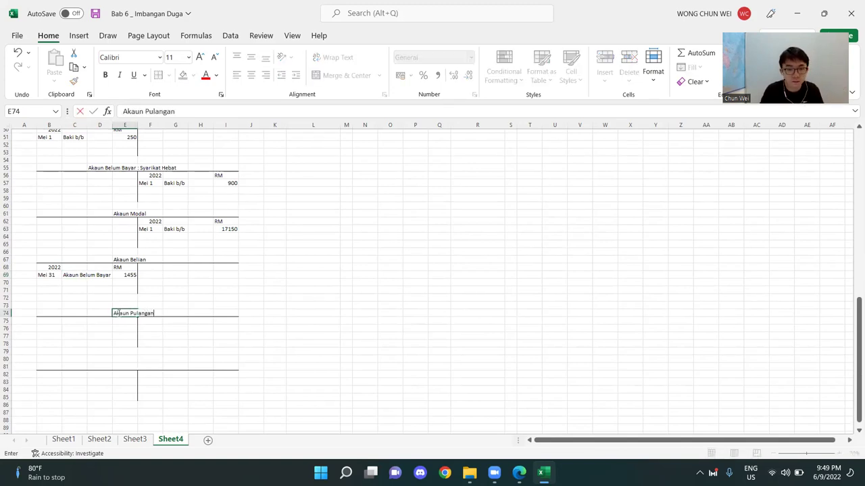
text( Belian)
key(Return)
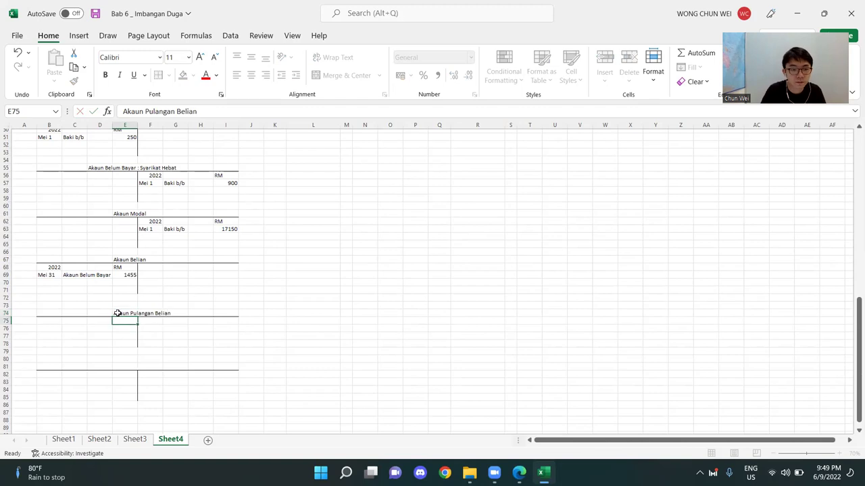
Step: Delete the spare blank row 73 between Akaun Belian and Akaun Pulangan Belian
click(129, 305)
key(shift+space)
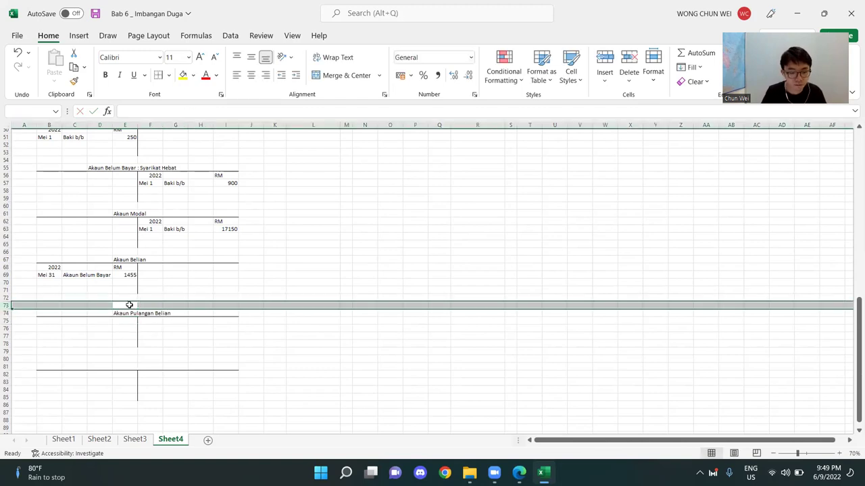
key(ctrl+minus)
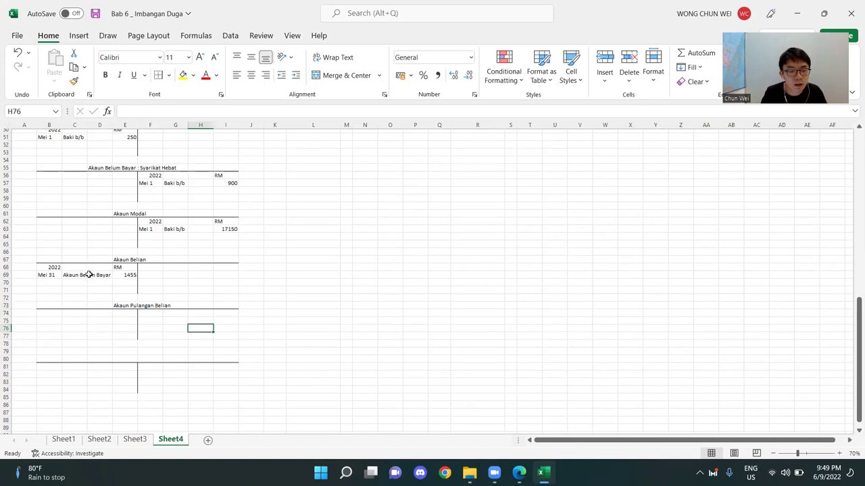
Step: Enter the headings 2022 in F74 and RM in I74 on the credit side of Akaun Pulangan Belian
drag(52, 268, 94, 267)
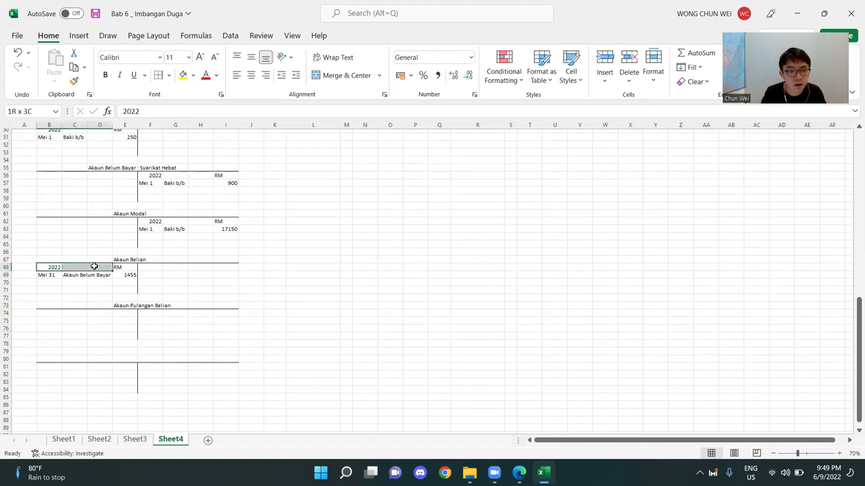
click(153, 313)
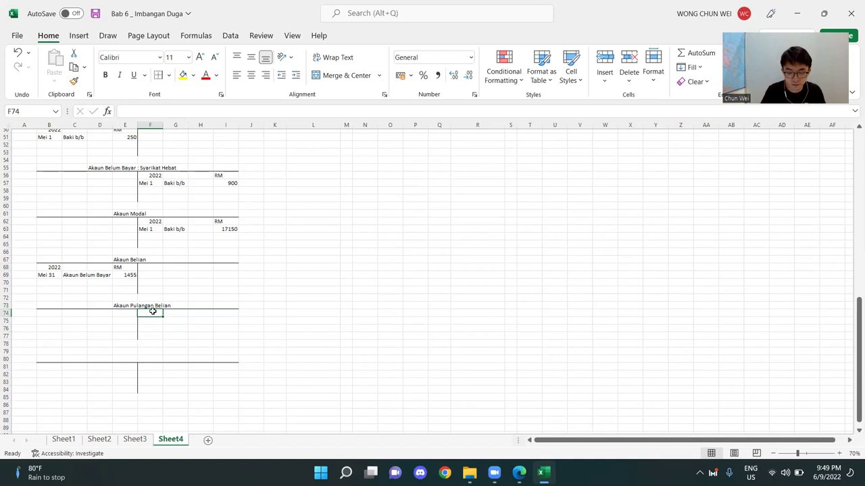
text(2022)
key(Tab)
key(Tab)
key(Tab)
key(Tab)
key(Left)
text(RM)
key(Up)
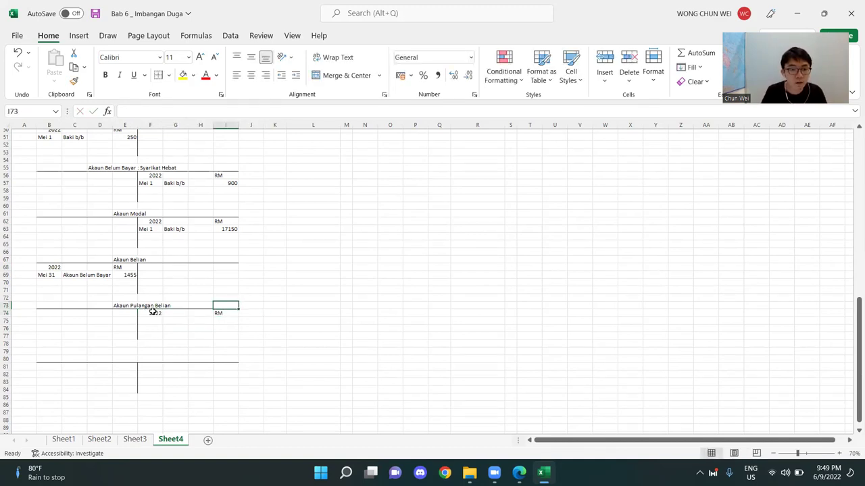
Step: Enter the date Mei 31 in F75 and the Jurnal Pulangan Belian total of 112 in I75
click(152, 323)
text('Mei 3)
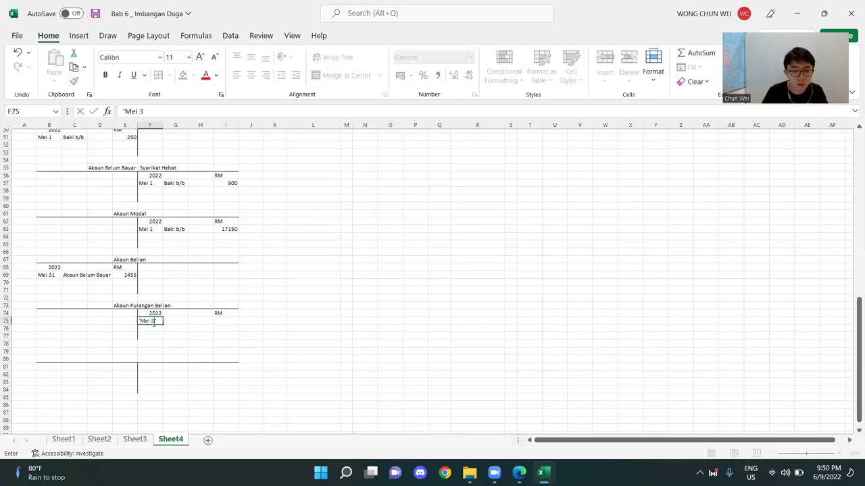
key(Return)
scroll(156, 301, up, 11)
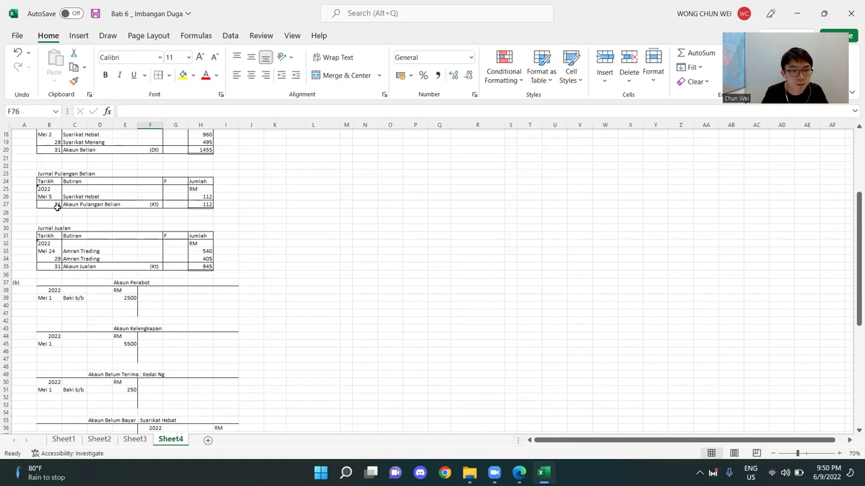
drag(52, 206, 155, 205)
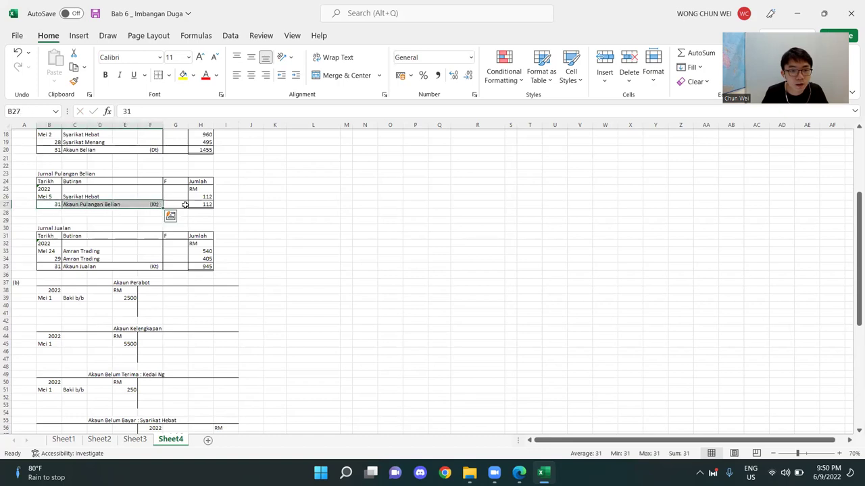
click(203, 206)
scroll(333, 284, down, 11)
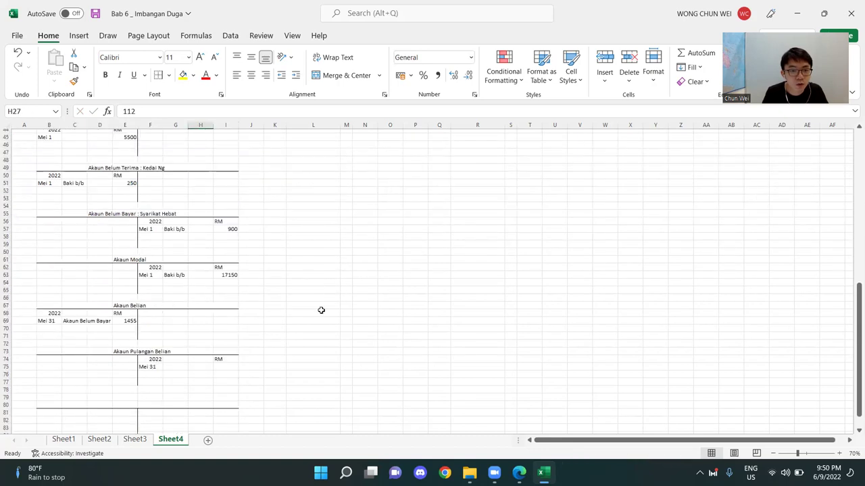
click(233, 322)
text(1)
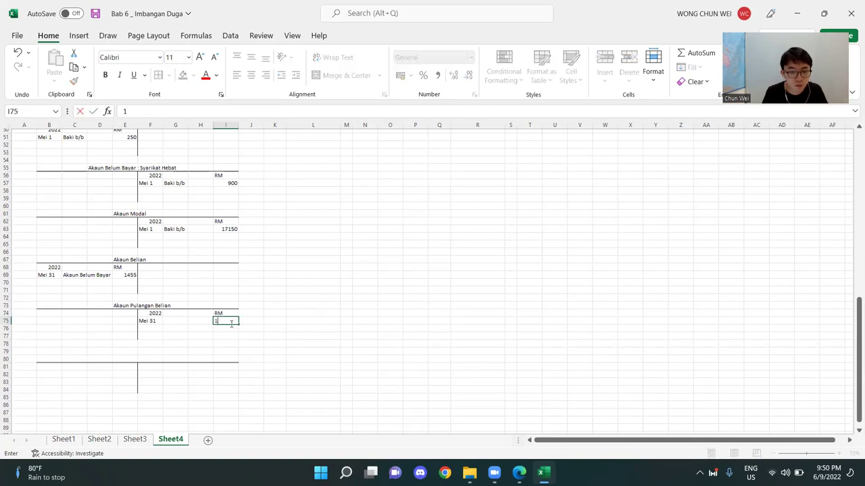
text(12)
click(399, 329)
Step: Enter the contra account Akaun Belum Bayar in G75 of Akaun Pulangan Belian
click(175, 321)
text(Akaun Belum Bayar)
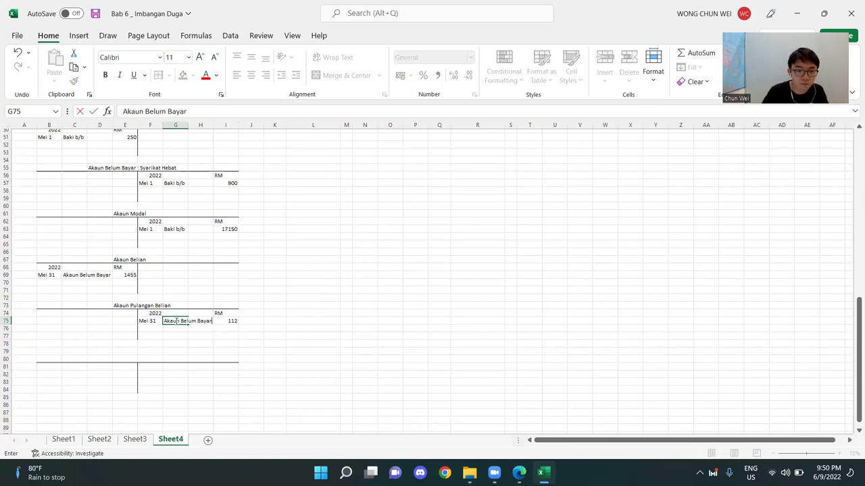
key(Return)
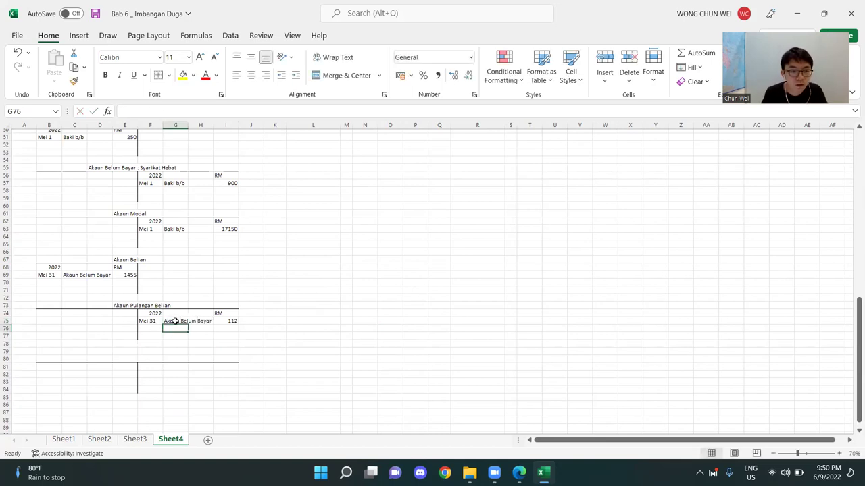
Step: Delete the spare blank row 79 between Akaun Pulangan Belian and the next empty T-account
click(133, 351)
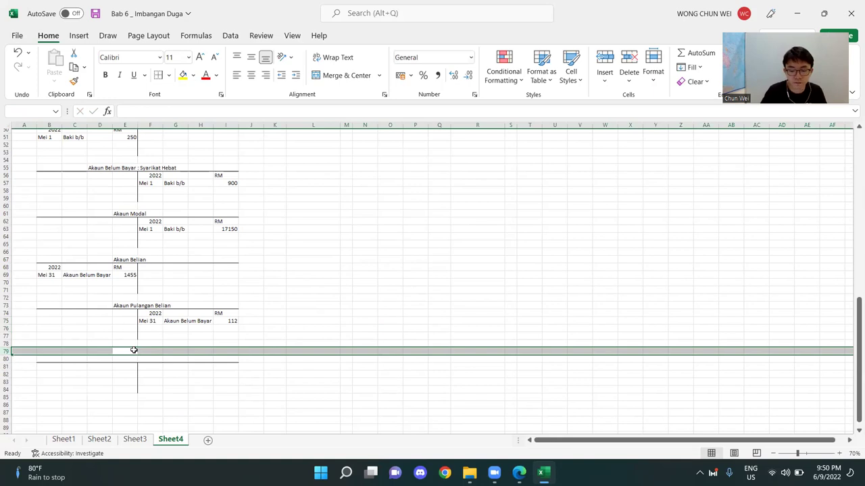
key(ctrl+minus)
click(158, 384)
Step: Enter the title "Akaun juALAN" in E79 above the last empty T-account
click(124, 350)
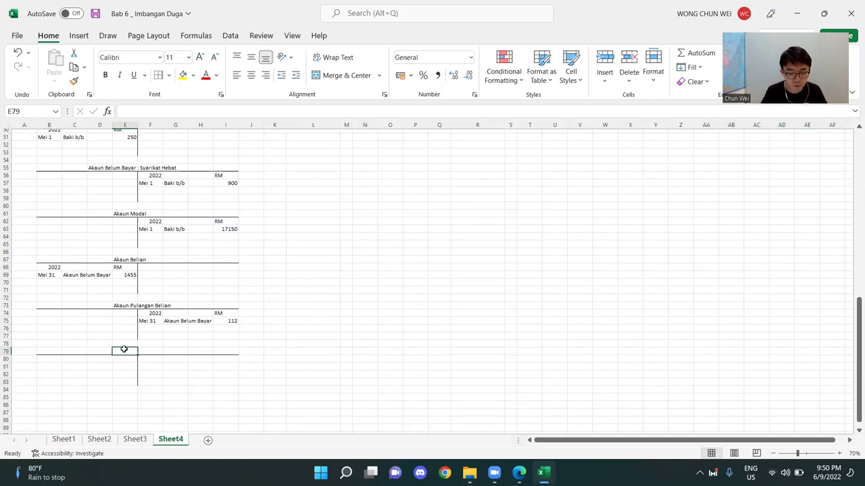
text(Akau)
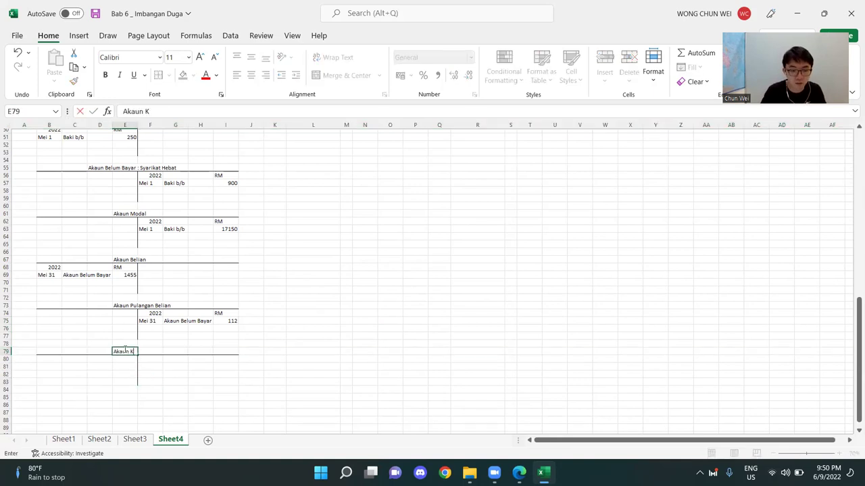
text(n juALAN)
key(Return)
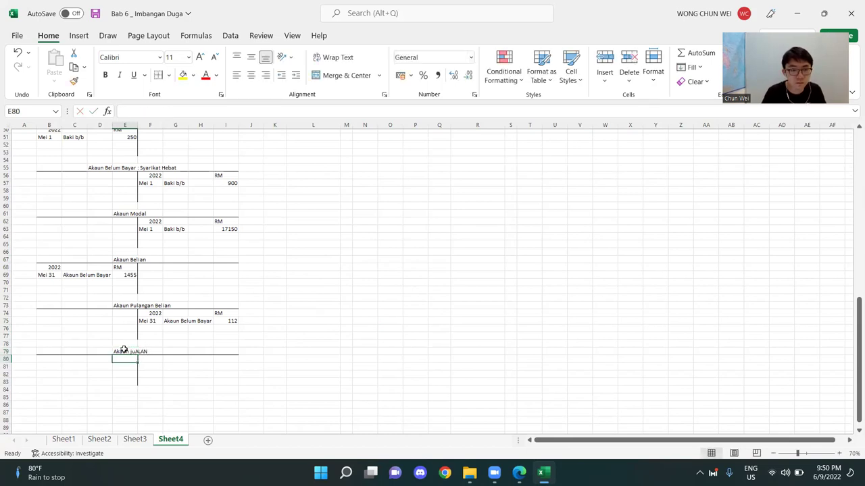
Step: Correct the title in E79 to "Akaun Jualan"
click(124, 350)
click(221, 112)
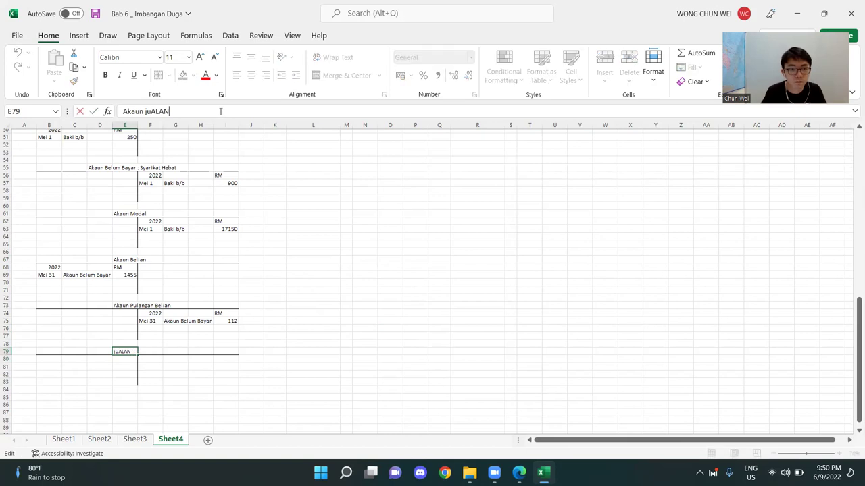
text(=)
key(BackSpace)
key(BackSpace)
key(BackSpace)
key(BackSpace)
key(BackSpace)
key(BackSpace)
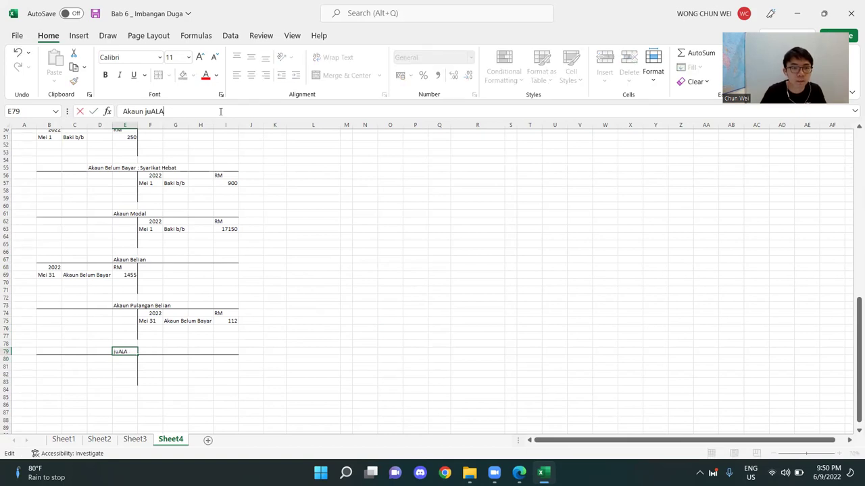
text(UALAN)
key(BackSpace)
key(BackSpace)
key(BackSpace)
key(BackSpace)
key(BackSpace)
key(BackSpace)
text(JUa)
key(BackSpace)
key(BackSpace)
text(alan)
key(Return)
click(263, 251)
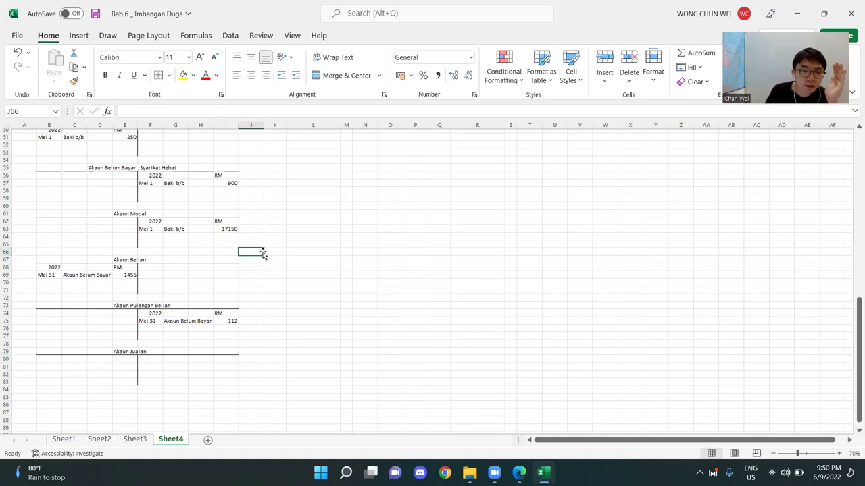
Step: Enter the year 2022 in F80 and the RM heading in I80 on the credit side of Akaun Jualan
scroll(263, 252, up, 12)
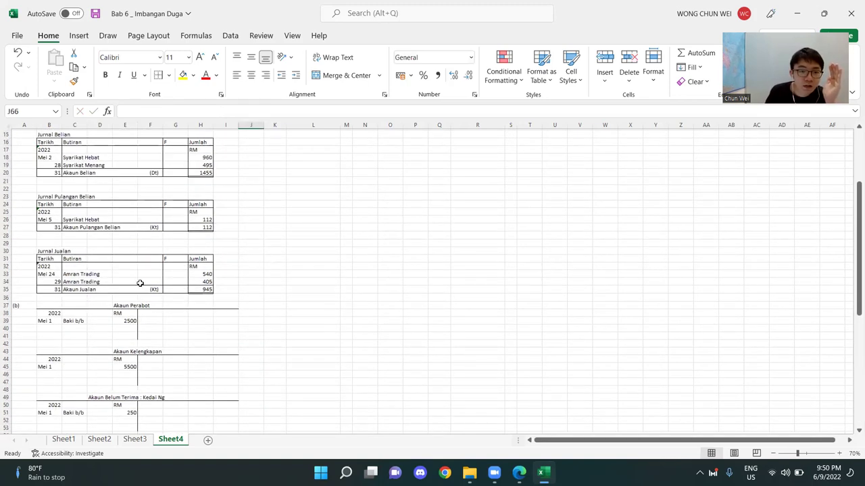
drag(68, 289, 154, 289)
scroll(157, 279, down, 11)
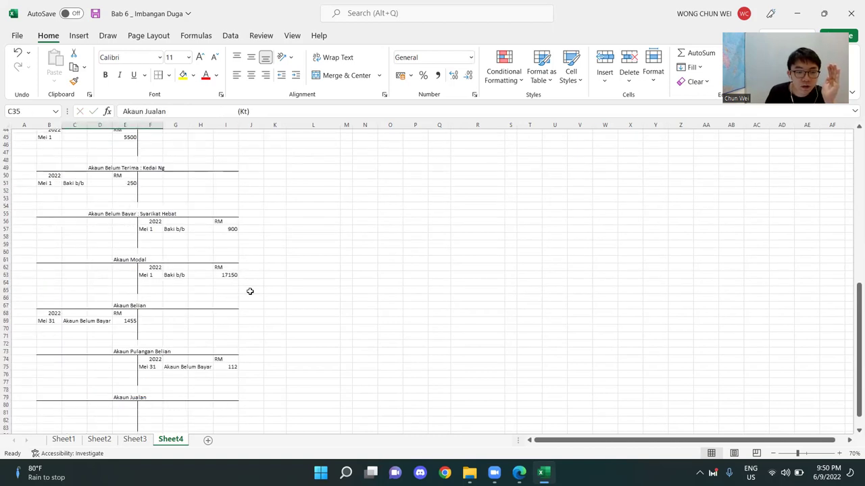
click(152, 385)
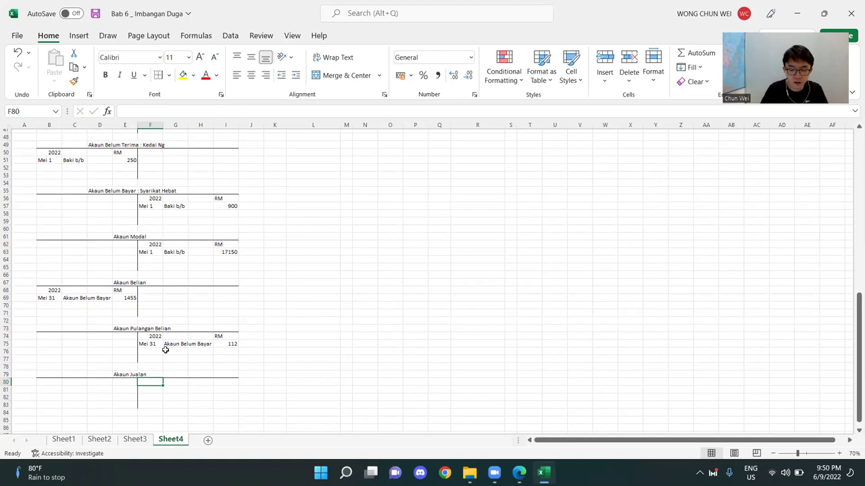
text(2022)
key(Tab)
key(Tab)
key(Tab)
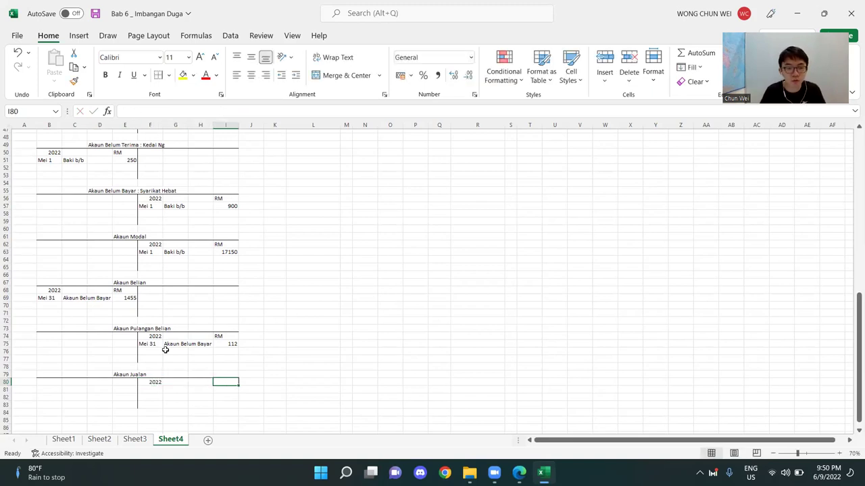
text(T)
text(RM)
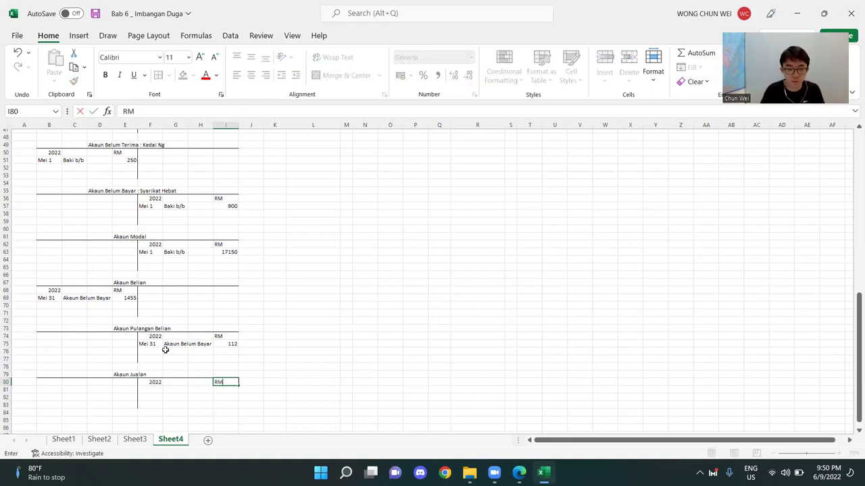
key(Up)
Step: Examine the Jualan row in Buku Tunai for its date, amount and whether it belongs to Tunai or Bank
scroll(151, 338, up, 15)
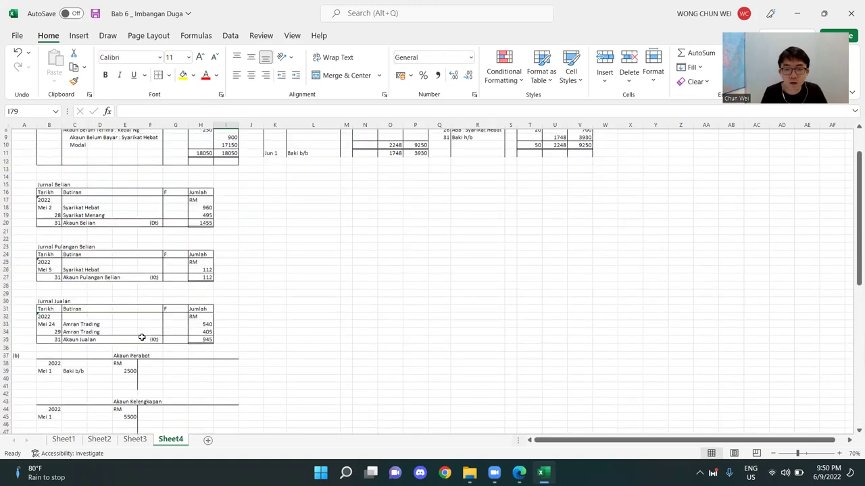
click(405, 321)
drag(409, 135, 273, 239)
click(287, 227)
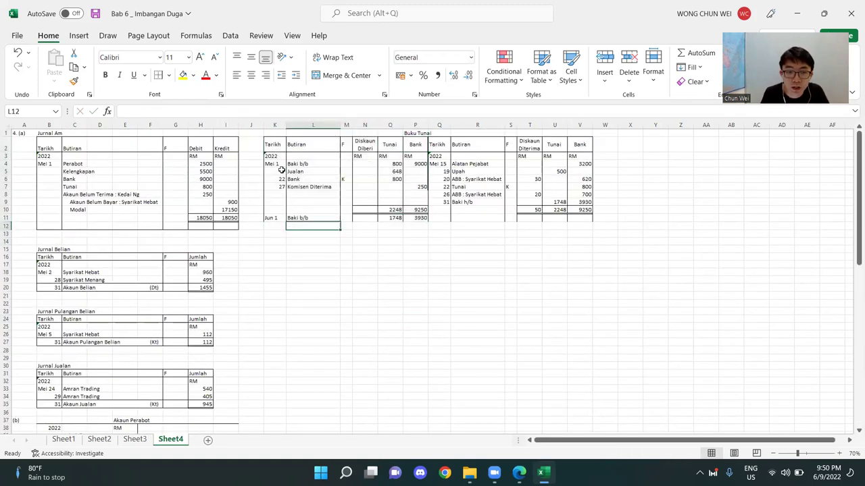
drag(281, 171, 413, 172)
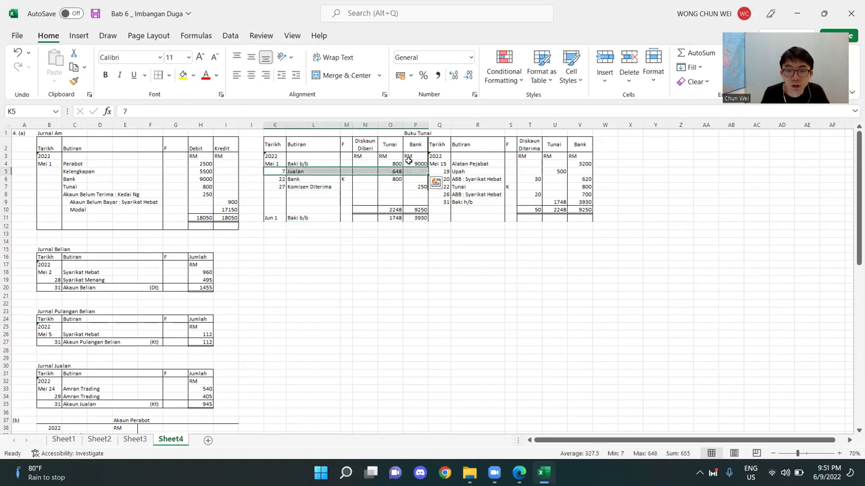
drag(410, 133, 358, 226)
click(386, 141)
click(279, 171)
drag(310, 169, 399, 188)
drag(390, 143, 389, 209)
drag(394, 171, 282, 172)
Step: Enter the date Mei 7 in F81 and the contra account Tunai in G81 of Akaun Jualan
scroll(291, 202, down, 9)
scroll(291, 222, down, 9)
click(213, 366)
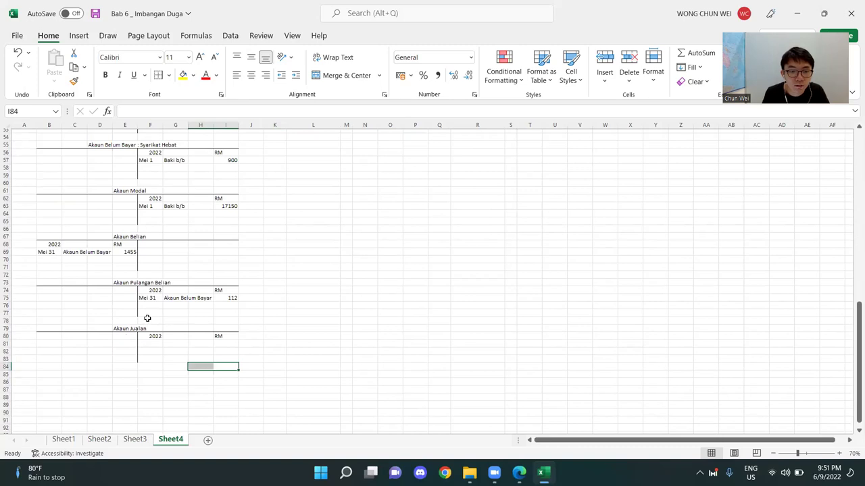
drag(147, 318, 189, 356)
click(143, 347)
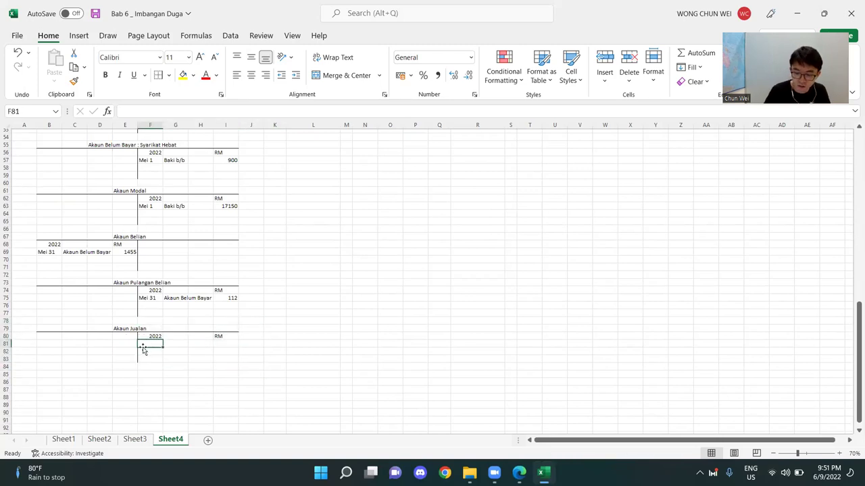
text('Mei)
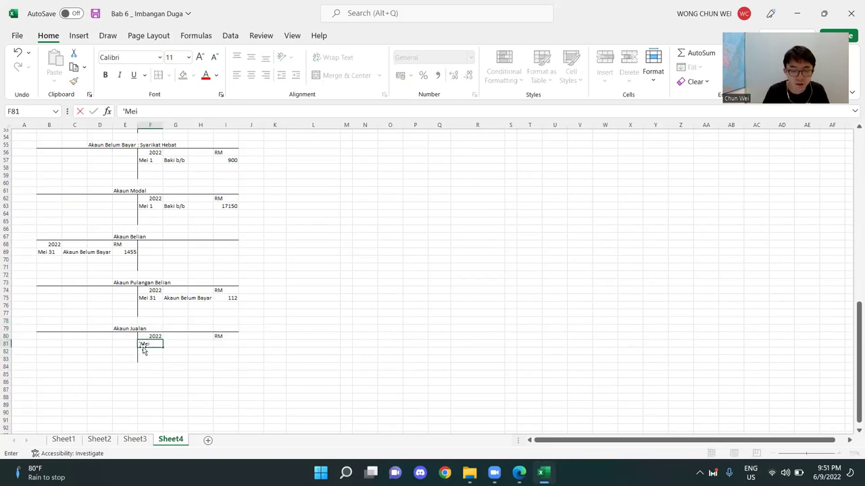
text( 7)
key(Tab)
text(Tun)
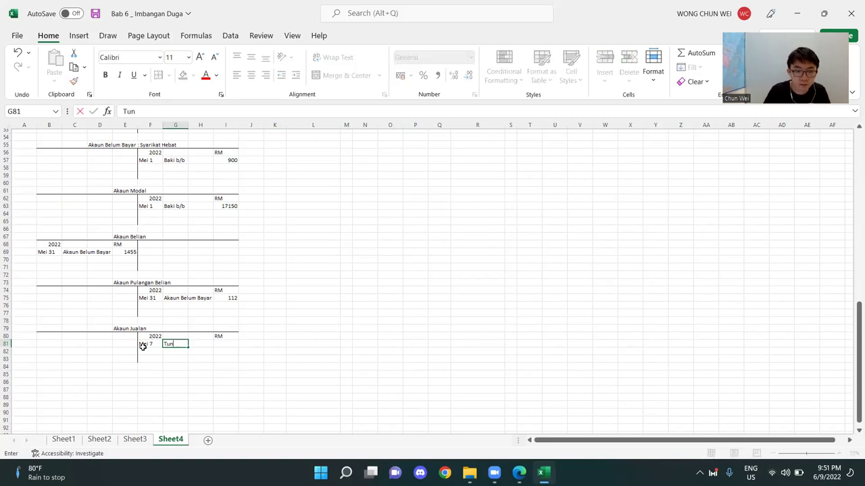
text(ai)
key(Return)
Step: Enter the cash sales amount of 648 from Buku Tunai in I81 of Akaun Jualan
scroll(142, 347, up, 18)
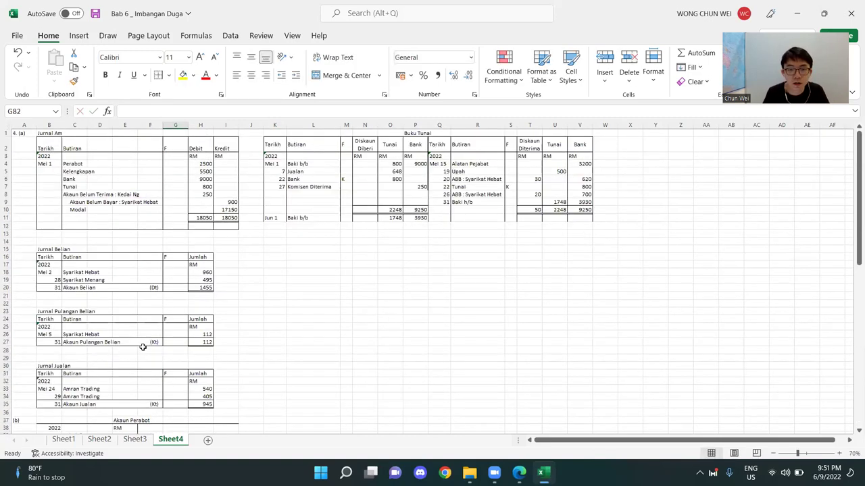
click(295, 171)
ctrl+click(387, 173)
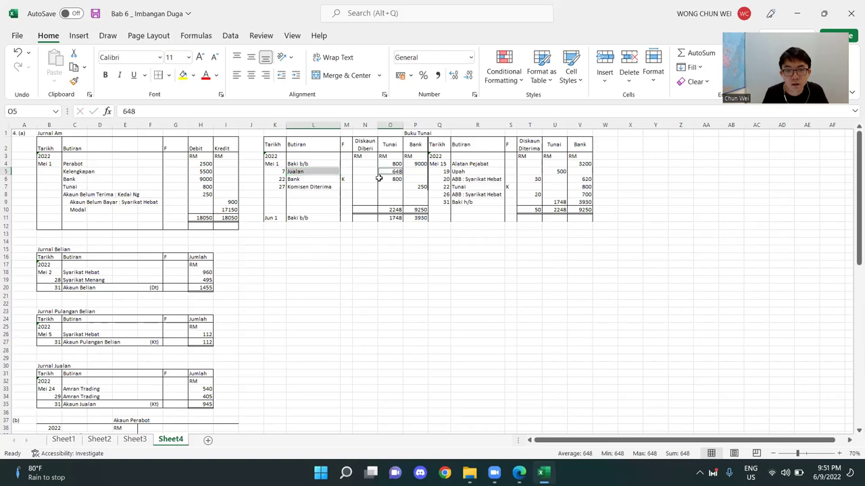
ctrl+click(392, 145)
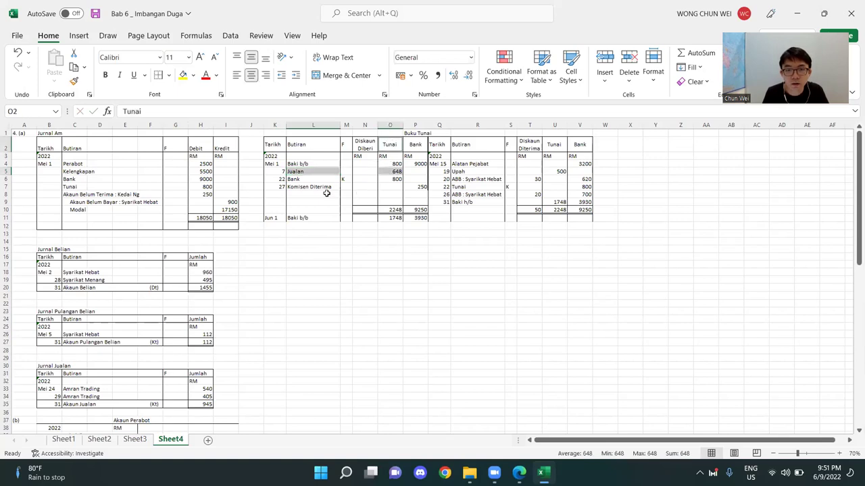
ctrl+click(281, 172)
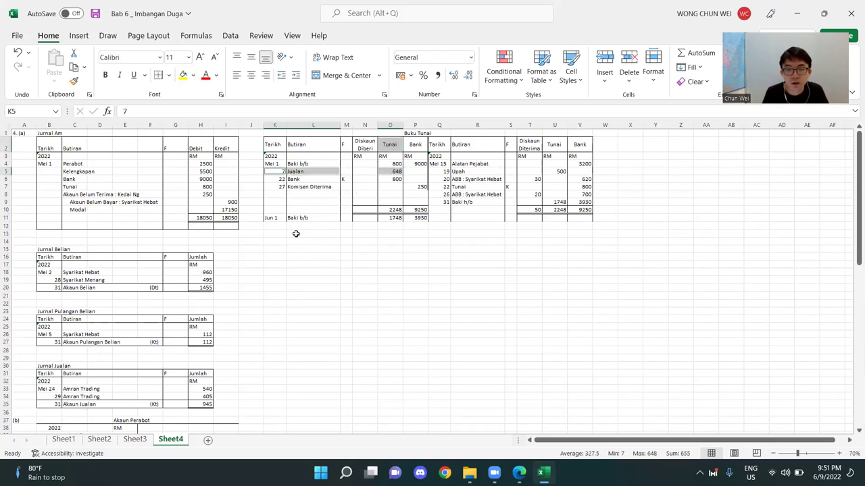
scroll(295, 234, down, 16)
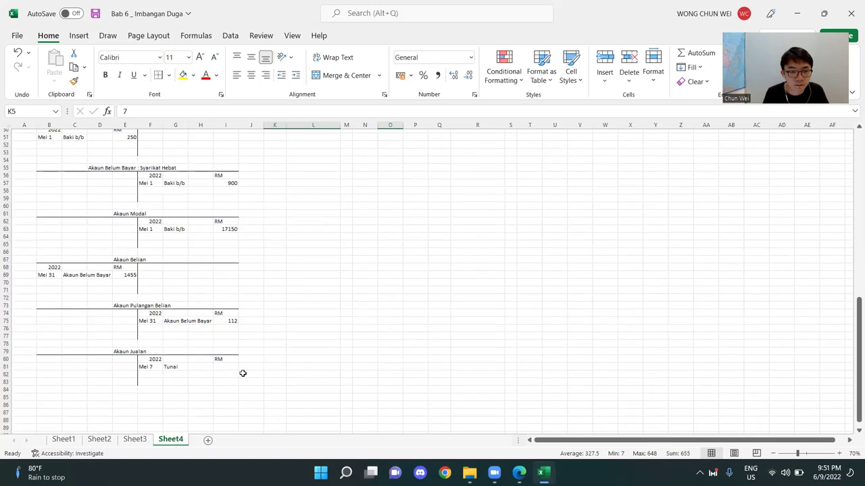
click(228, 366)
text(648)
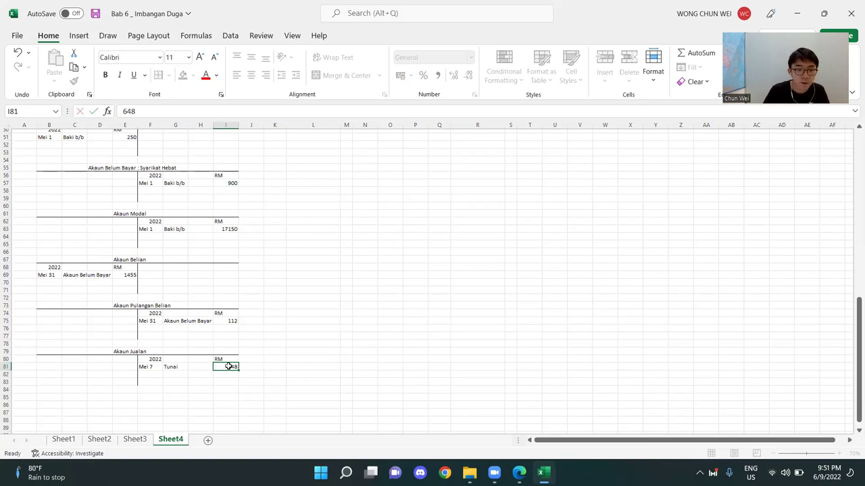
key(Return)
click(407, 342)
click(297, 336)
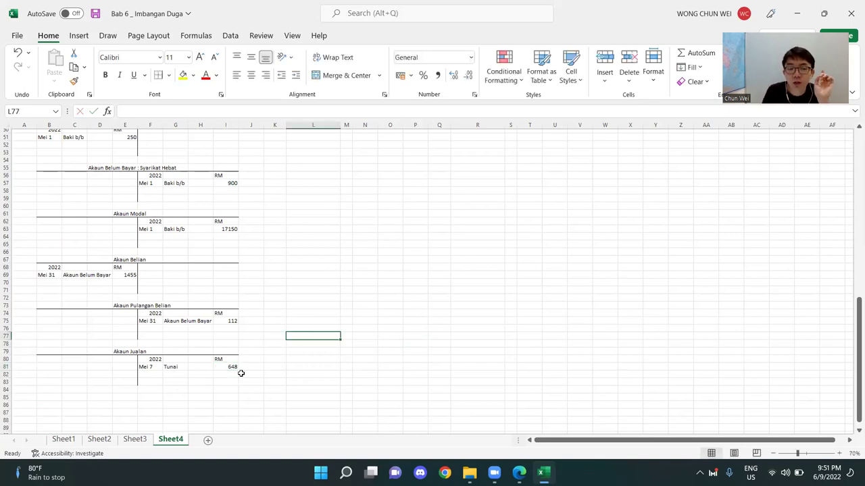
drag(231, 370, 146, 368)
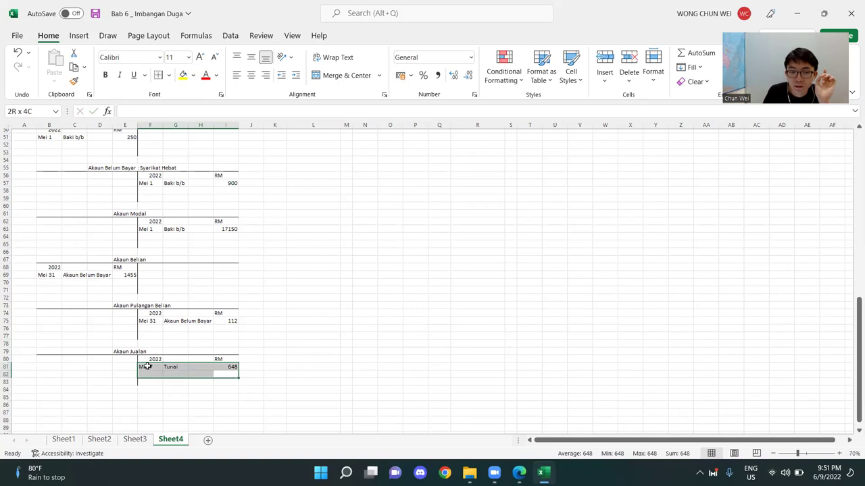
click(438, 351)
Step: Enter the contra account Akaun Belum Terima in G82 for the Jurnal Jualan total
scroll(294, 361, up, 7)
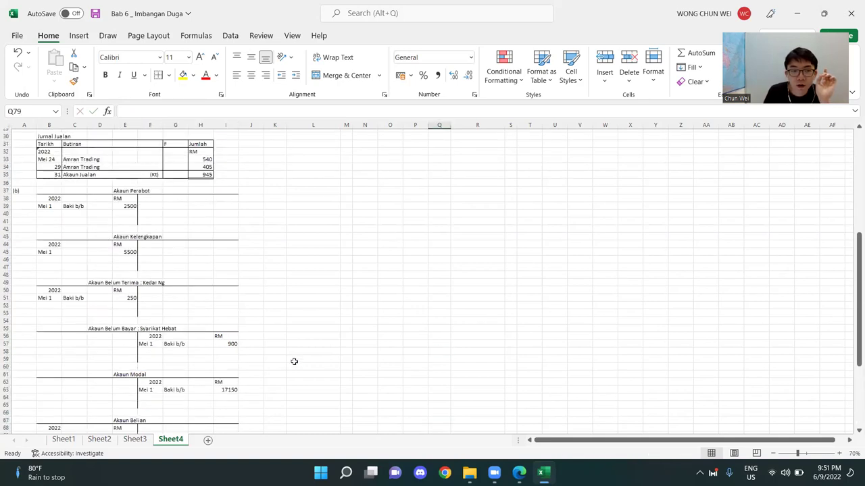
scroll(294, 361, up, 7)
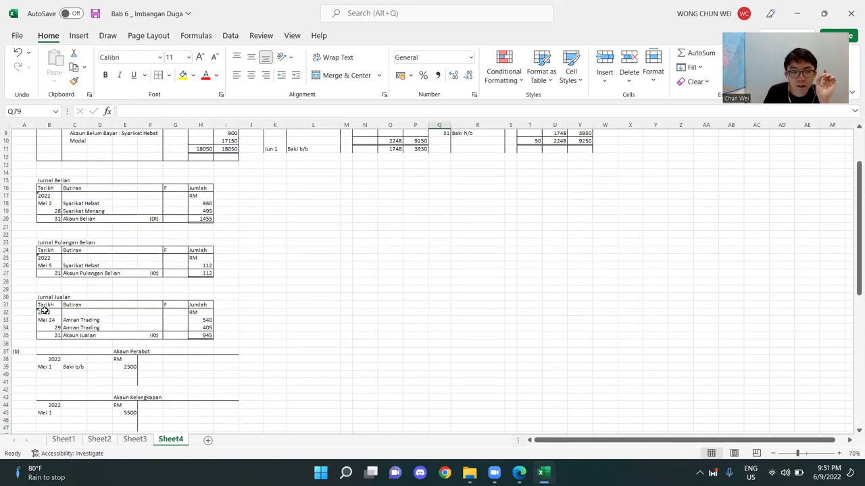
drag(55, 335, 203, 335)
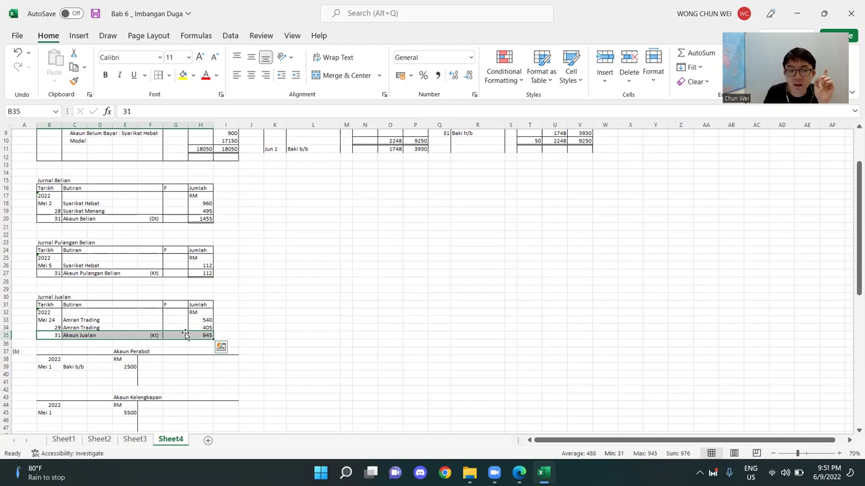
scroll(170, 332, down, 12)
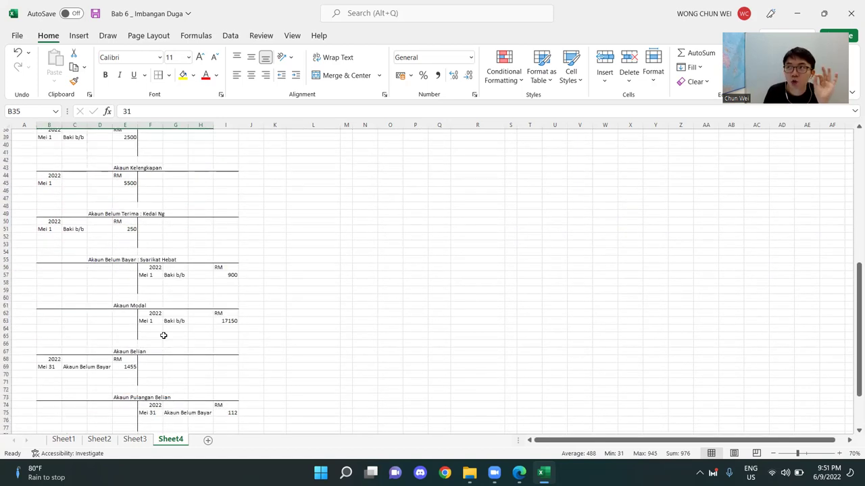
scroll(163, 335, down, 4)
click(165, 329)
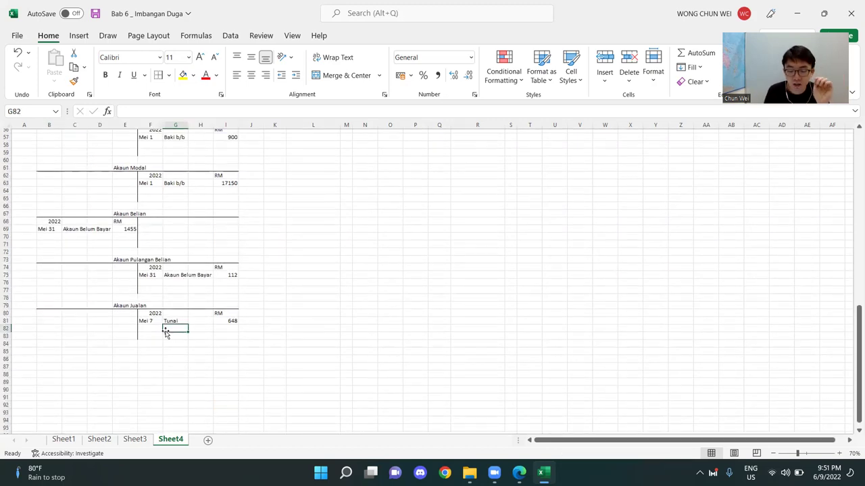
text(Akaun B)
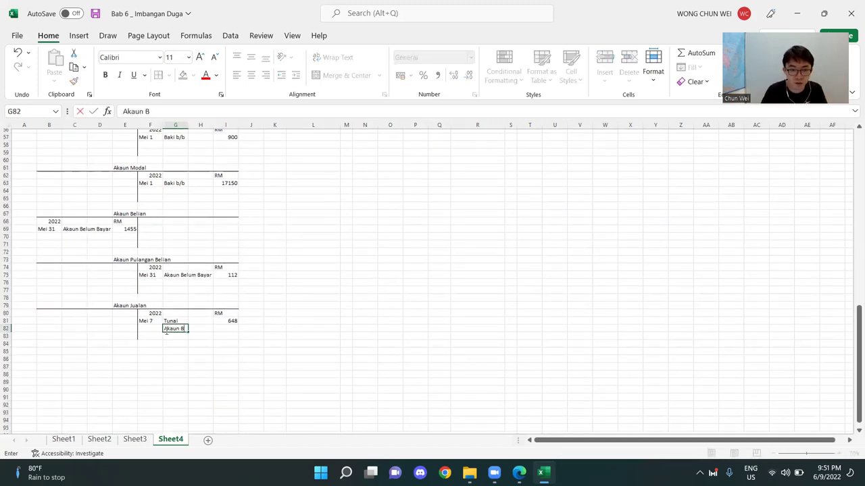
text(elum Terima)
key(Return)
Step: Enter the Jurnal Jualan total of 945 in I82 and the date 31 in F82 of Akaun Jualan
key(Right)
key(Right)
key(Up)
text(9)
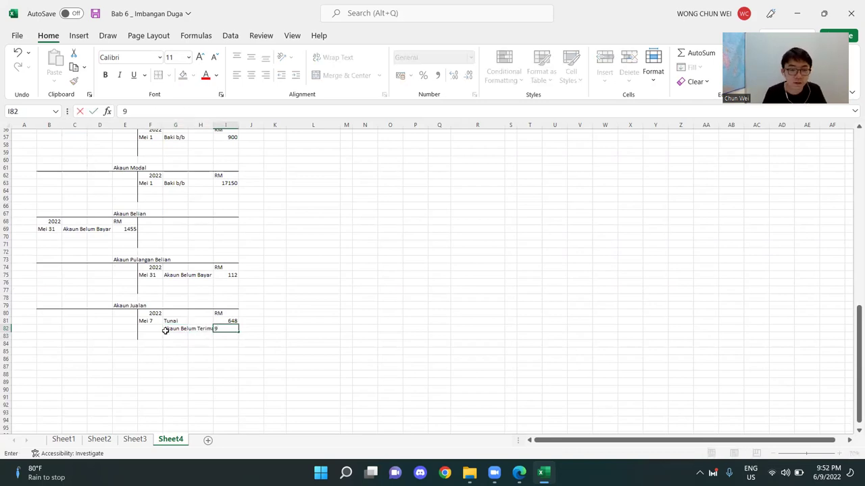
scroll(165, 331, up, 15)
scroll(166, 331, down, 7)
scroll(177, 333, down, 5)
text(45)
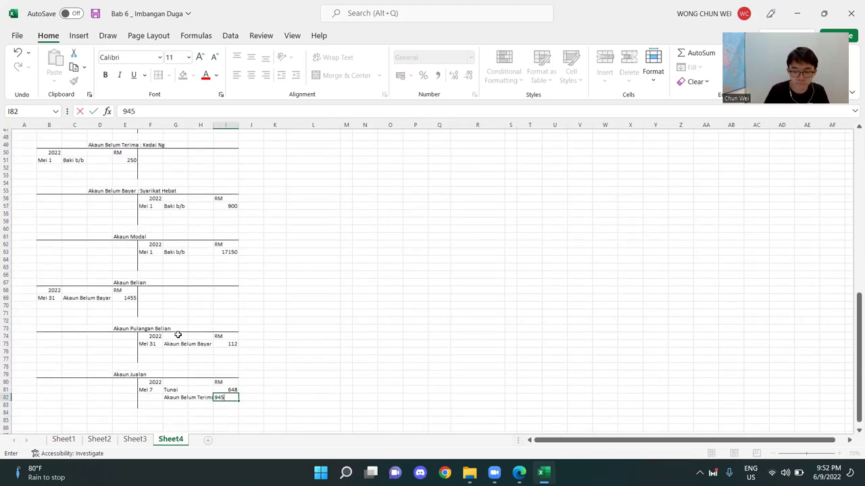
key(Return)
click(146, 397)
text(31)
key(Return)
click(415, 220)
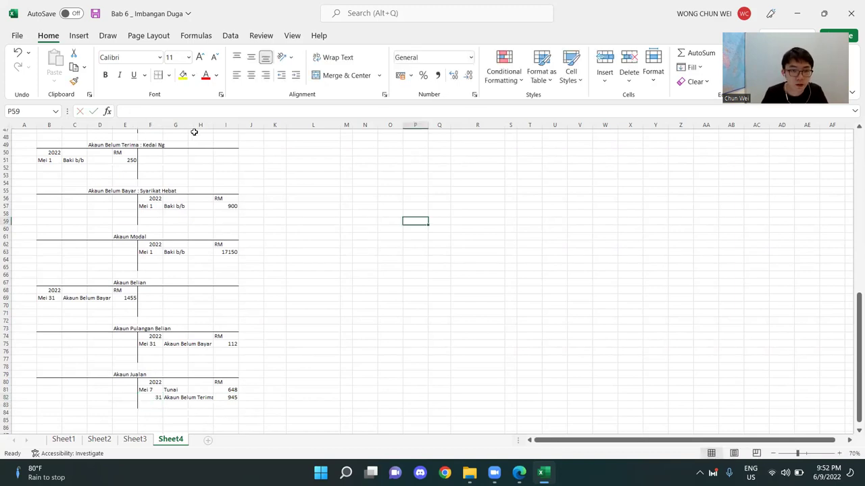
scroll(247, 204, up, 1)
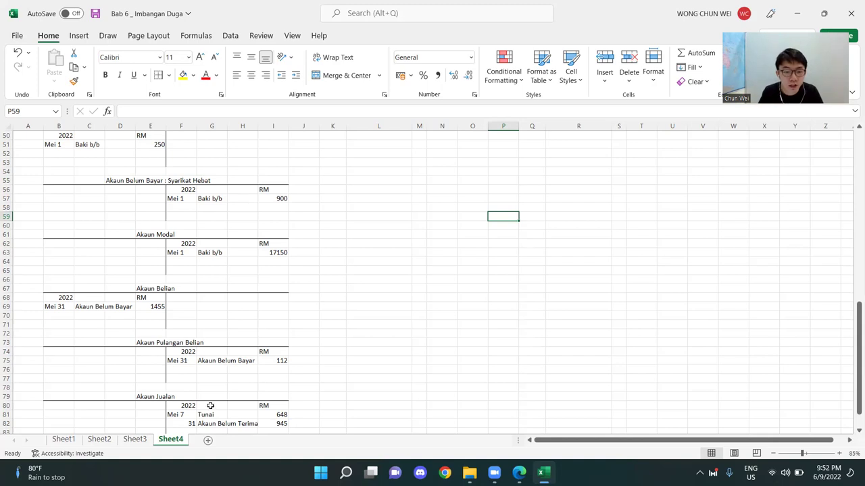
drag(209, 414, 280, 423)
click(332, 397)
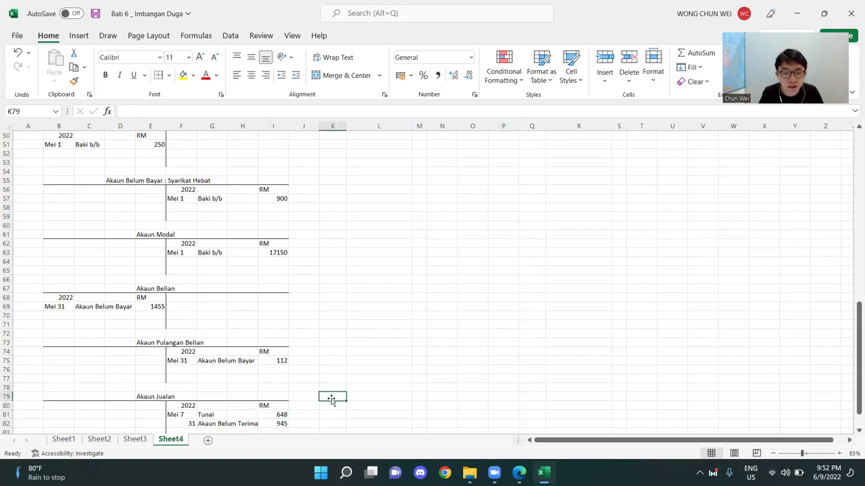
scroll(235, 404, down, 2)
drag(209, 379, 287, 370)
click(364, 342)
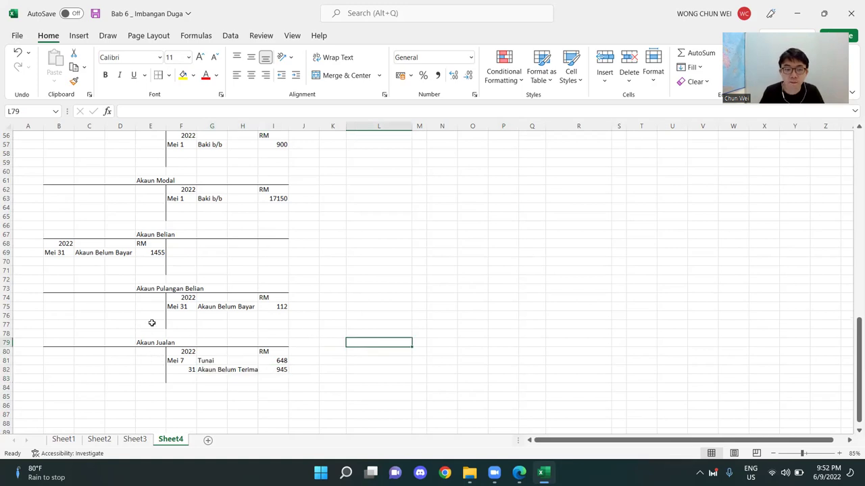
Step: Examine the journals and the debit entries of Buku Tunai for the next item not yet posted to the ledger
ctrl+scroll(152, 323, down, 1)
scroll(152, 323, up, 17)
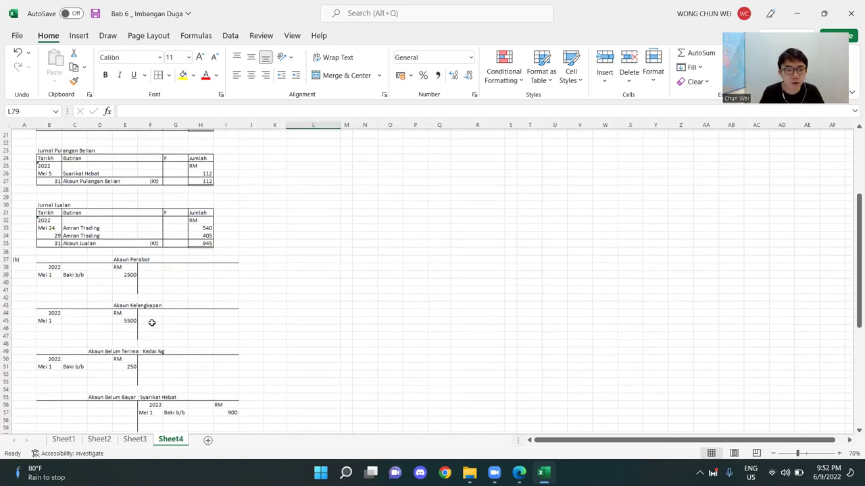
scroll(152, 324, up, 2)
drag(81, 249, 108, 384)
click(467, 264)
drag(331, 132, 563, 231)
click(439, 295)
drag(300, 172, 390, 179)
click(300, 179)
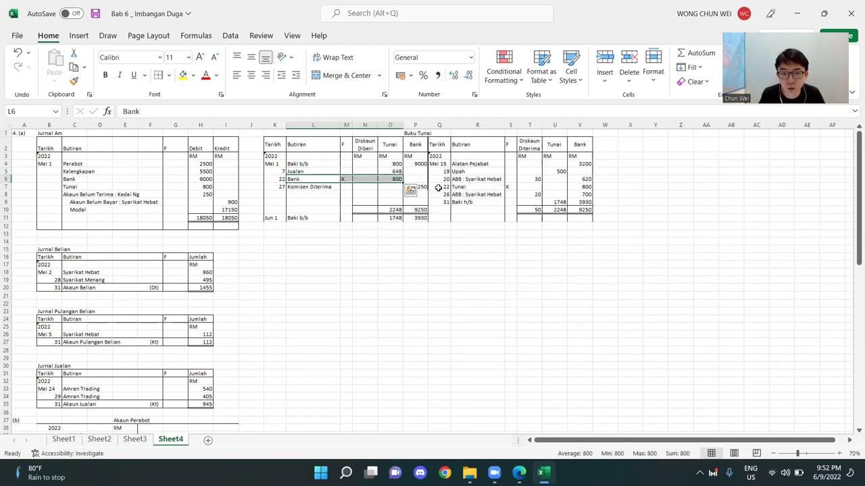
drag(300, 187, 415, 188)
scroll(207, 283, down, 6)
scroll(207, 283, down, 13)
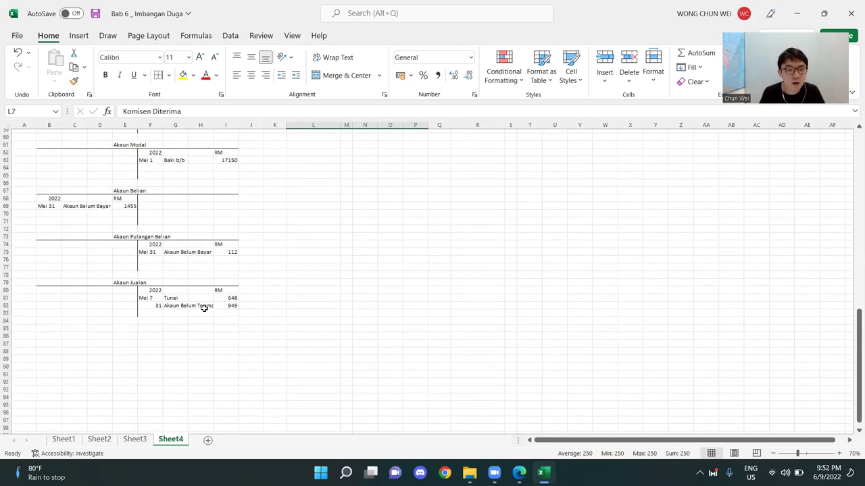
Step: Duplicate the Akaun Jualan T-account with its blank row above, placing the copy directly beneath it starting at B84
click(85, 351)
drag(48, 281, 238, 312)
key(ctrl+c)
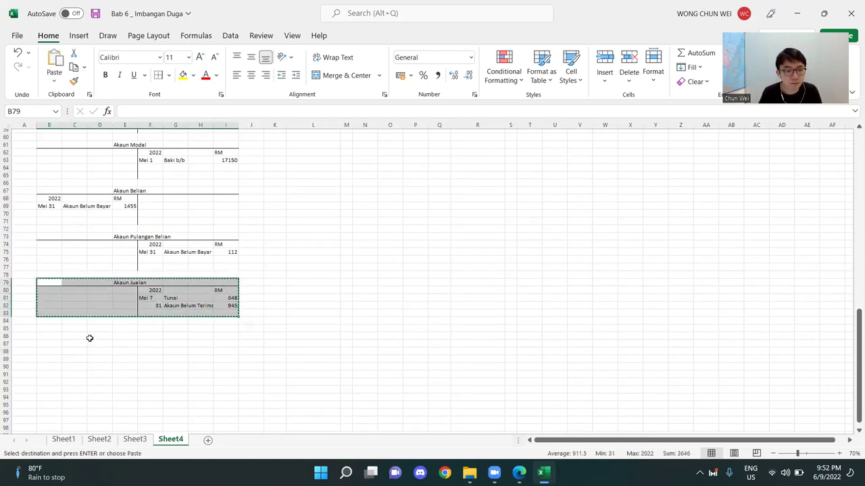
click(53, 333)
drag(45, 276, 233, 313)
click(50, 330)
key(ctrl+v)
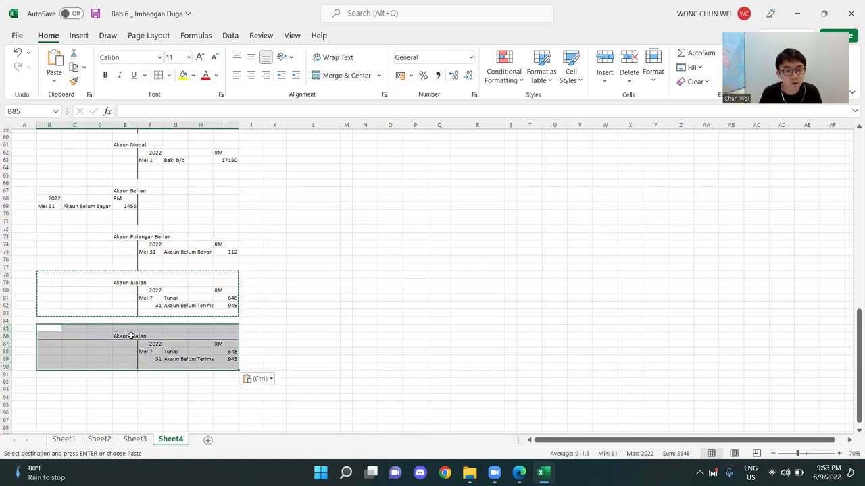
drag(133, 371, 133, 360)
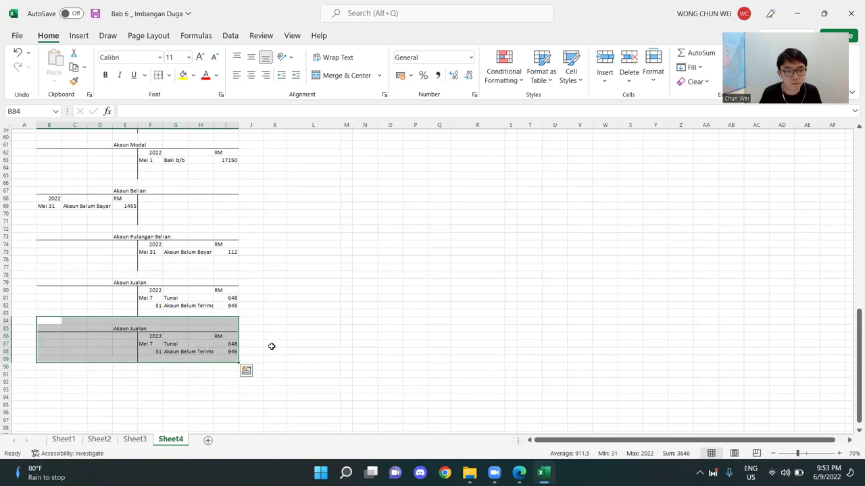
Step: Rename the copied T-account heading in E85 as Akaun Komisen Diterima
click(272, 345)
double_click(125, 329)
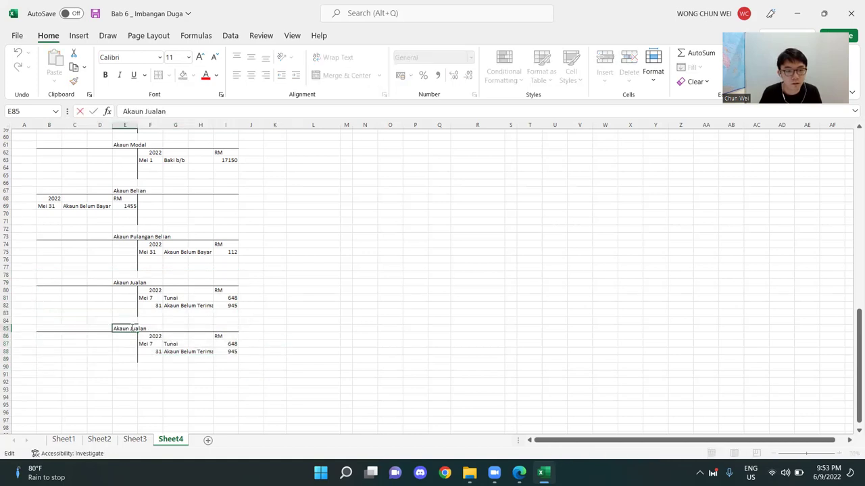
drag(127, 329, 177, 327)
key(BackSpace)
text(Komisen)
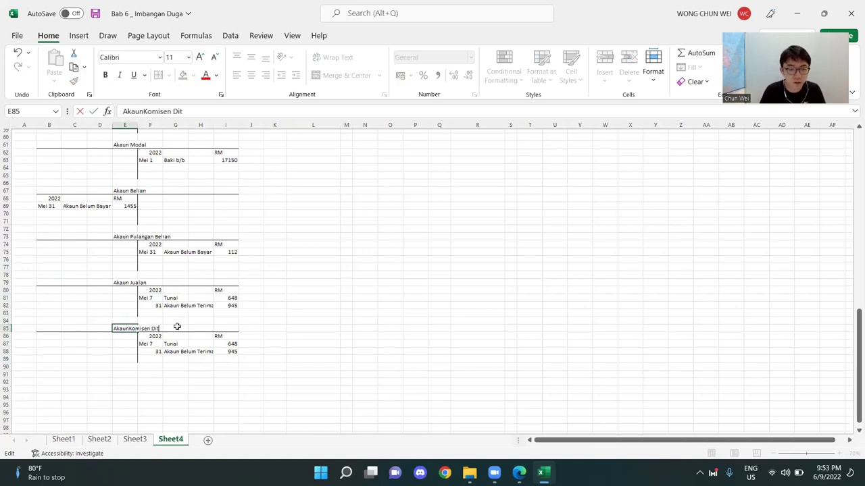
text( Diterima)
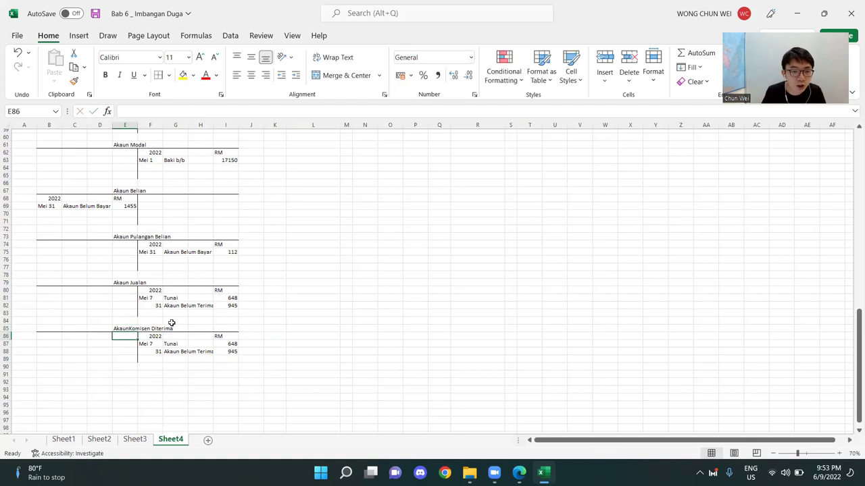
click(129, 328)
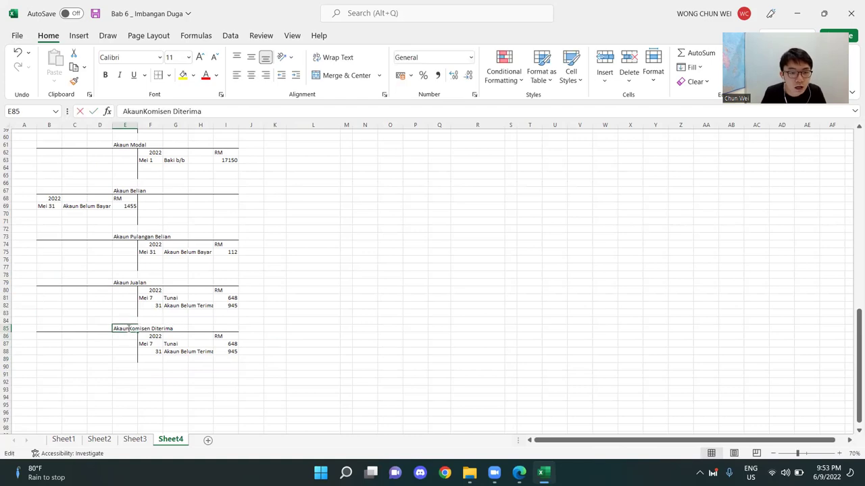
click(201, 381)
Step: Clear the copied sales entries in F87:I88 of Akaun Komisen Diterima
drag(153, 345, 230, 351)
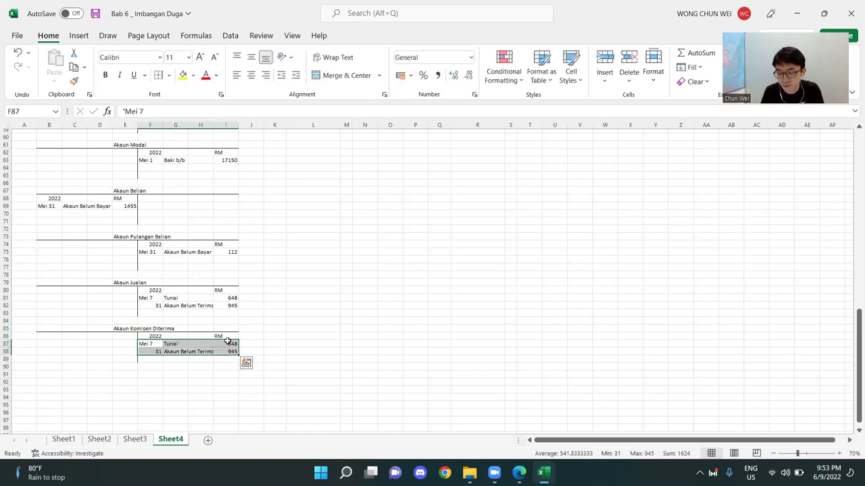
key(Delete)
click(360, 335)
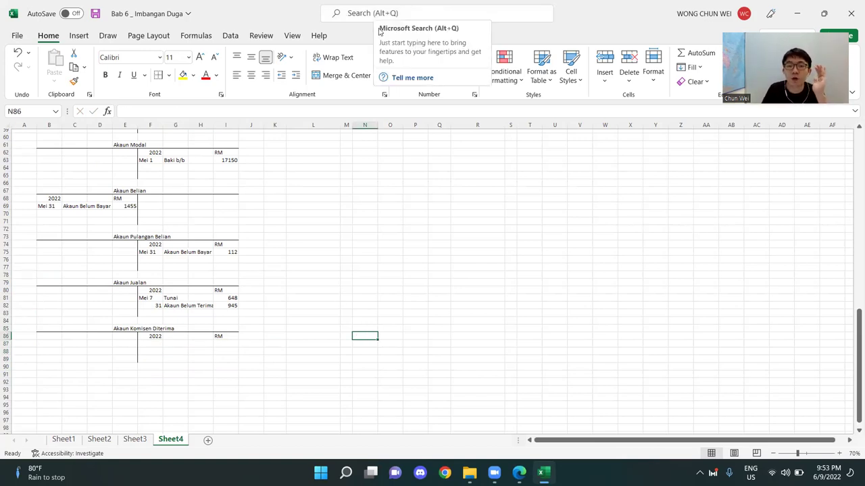
click(364, 212)
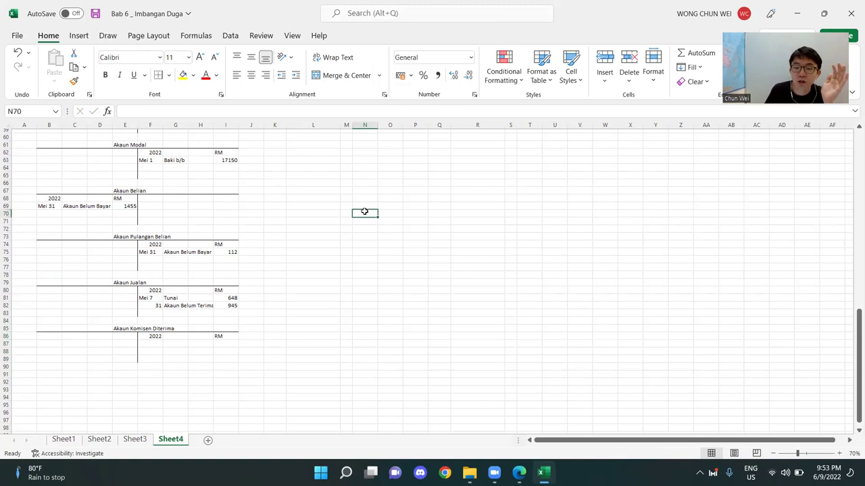
Step: Enter the month Mei as text in F87 on the credit side of Akaun Komisen Diterima
click(144, 343)
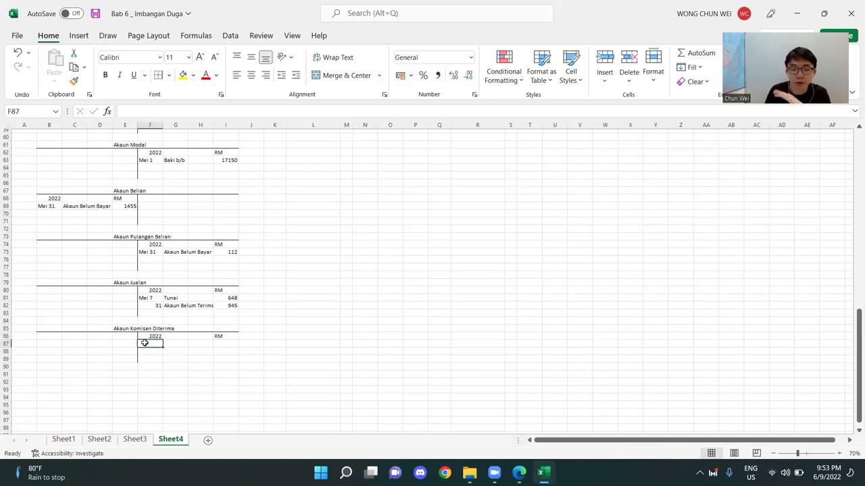
text('M)
key(Return)
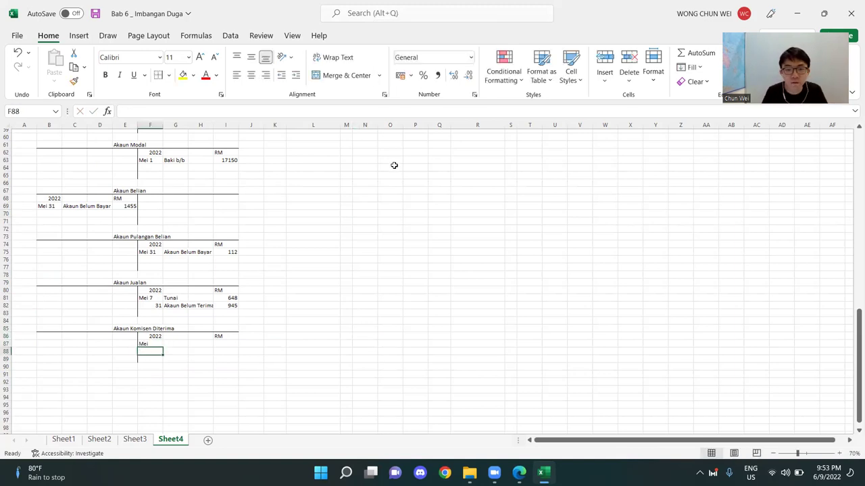
Step: Check the date, description and bank amount of the Komisen Diterima entry on the debit side of Buku Tunai
scroll(392, 169, up, 14)
scroll(423, 128, up, 6)
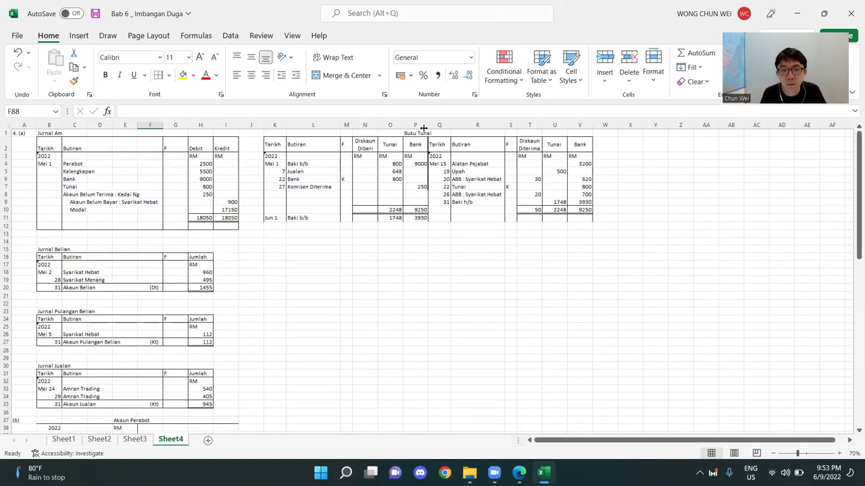
click(356, 254)
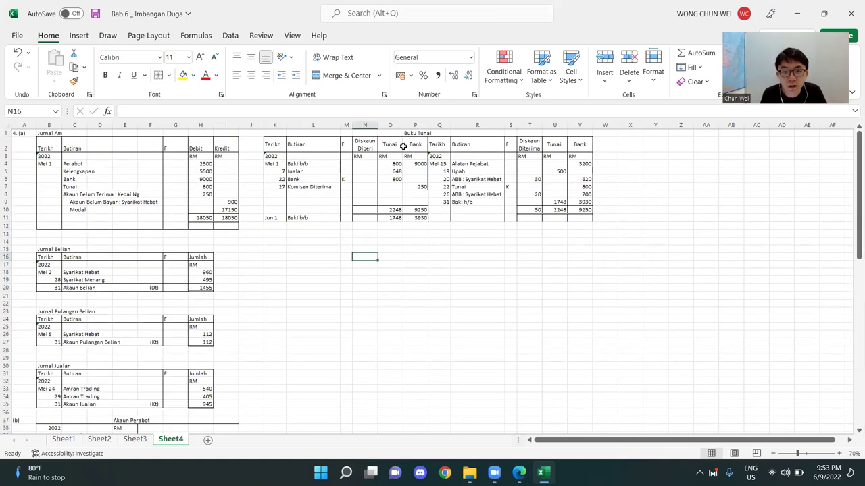
drag(412, 138, 271, 216)
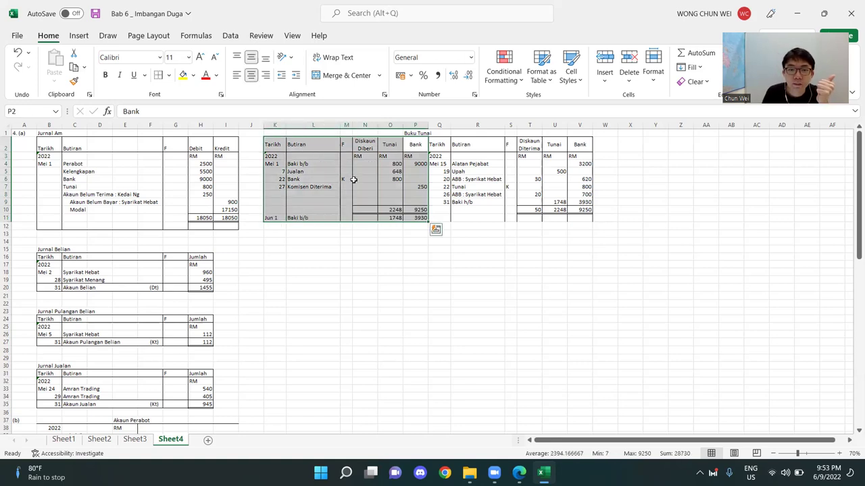
click(309, 188)
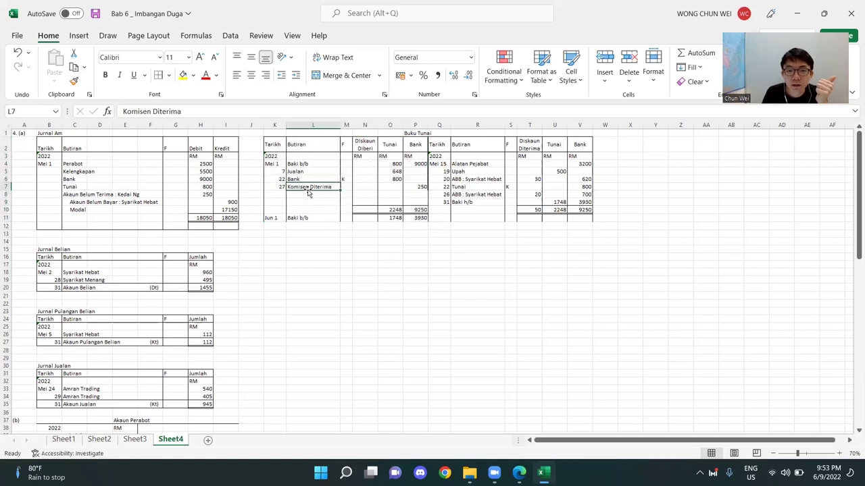
click(277, 188)
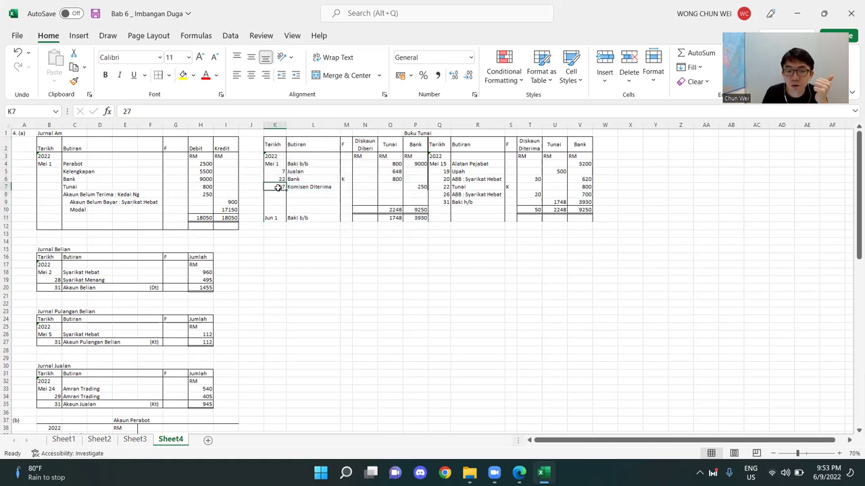
click(313, 186)
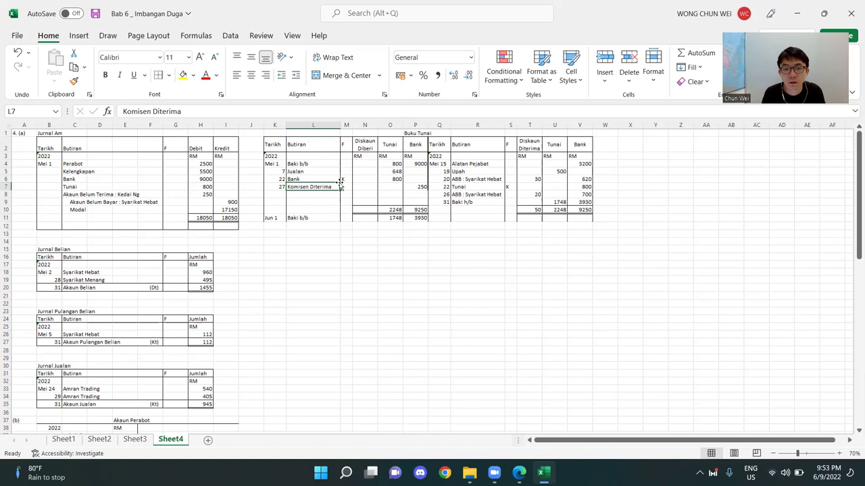
click(413, 185)
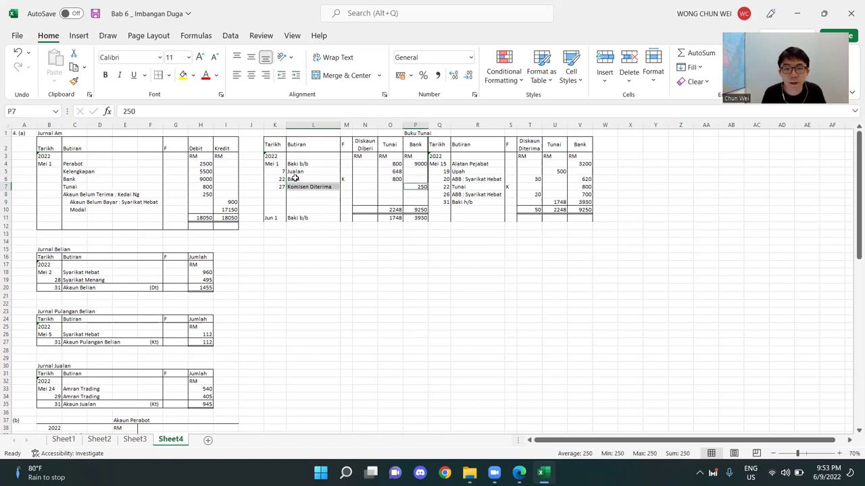
Step: Enter the contra account Bank in G87 and the amount 250 in I87 of Akaun Komisen Diterima
scroll(304, 194, down, 20)
click(168, 313)
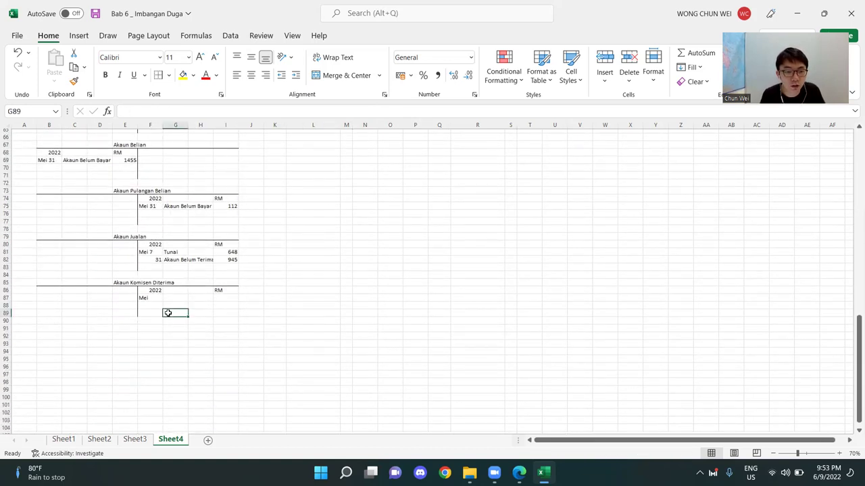
drag(155, 284, 233, 330)
click(175, 305)
click(179, 299)
text(B)
key(Tab)
key(Tab)
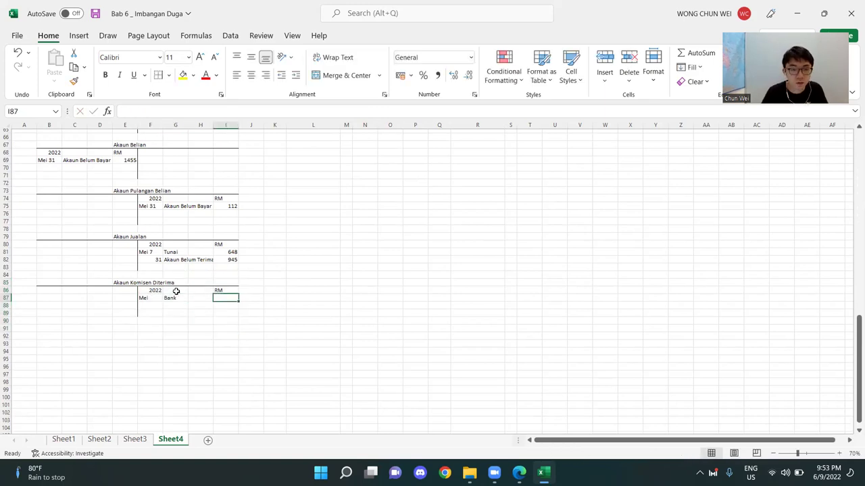
text(250)
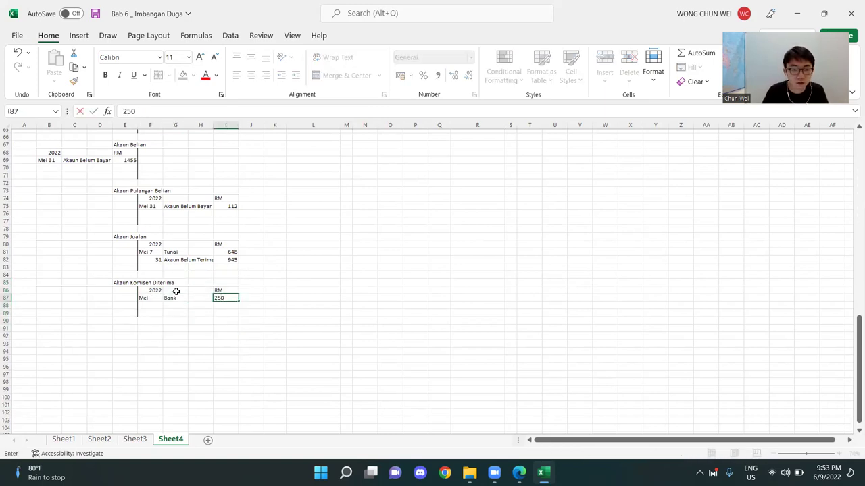
key(Return)
Step: Complete the date in F87 of Akaun Komisen Diterima as Mei 27
double_click(155, 298)
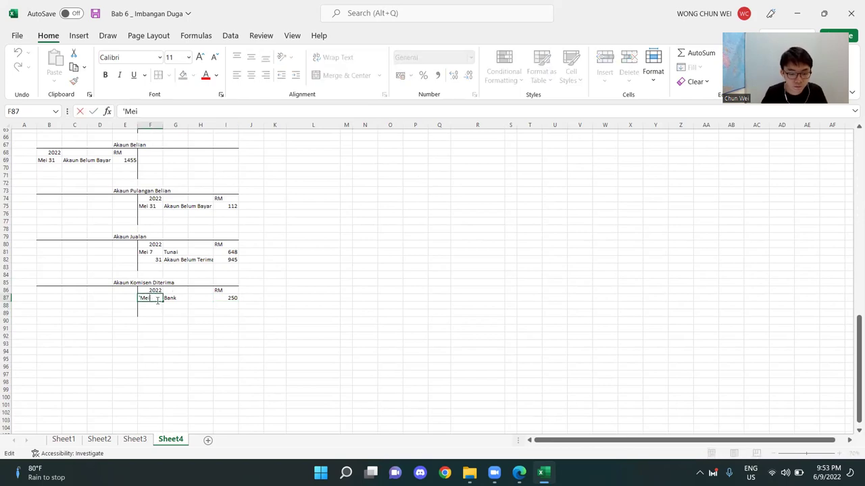
text(2)
key(Return)
click(390, 298)
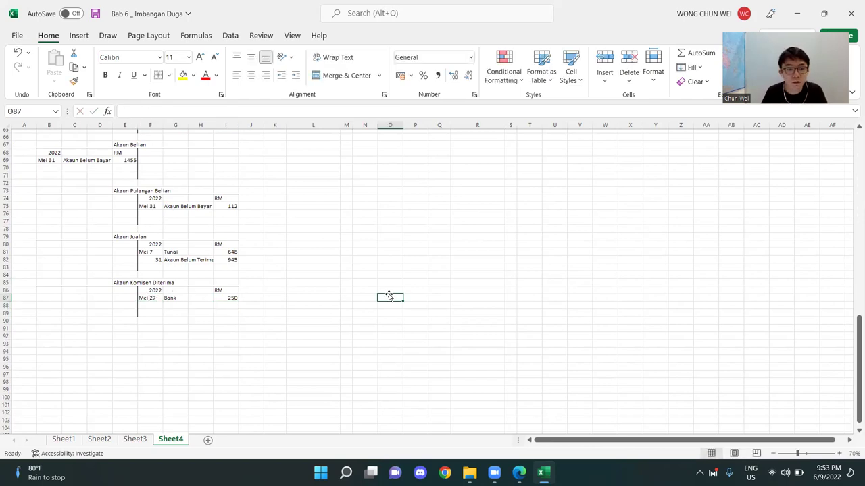
Step: Compare the debit side of Buku Tunai with the ledger accounts to check that its entries are posted
scroll(392, 284, up, 20)
scroll(396, 269, up, 2)
drag(413, 180, 297, 188)
click(317, 271)
scroll(284, 348, down, 5)
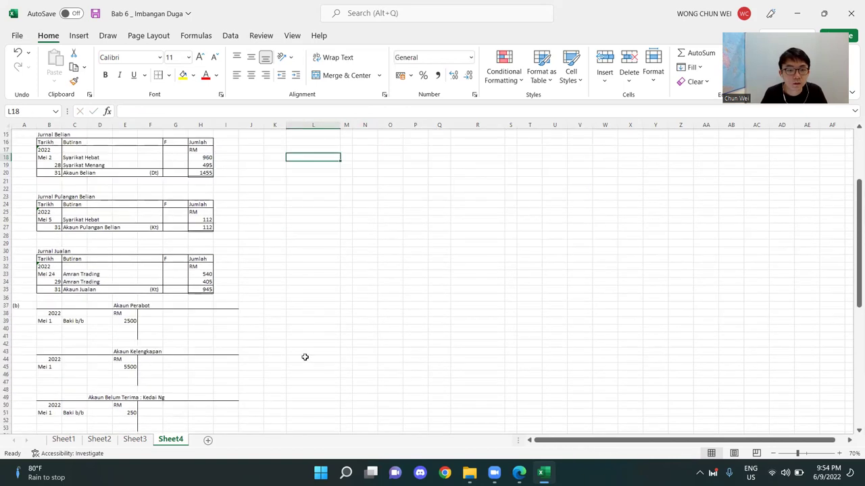
scroll(304, 356, down, 15)
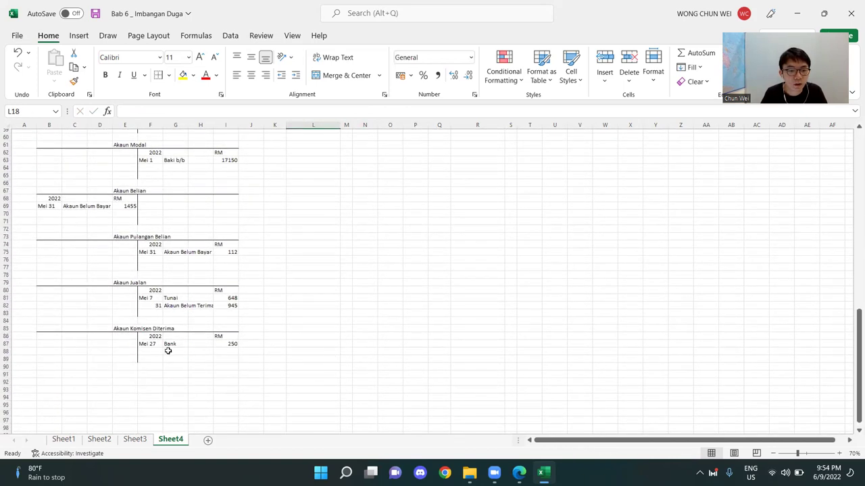
scroll(265, 312, up, 20)
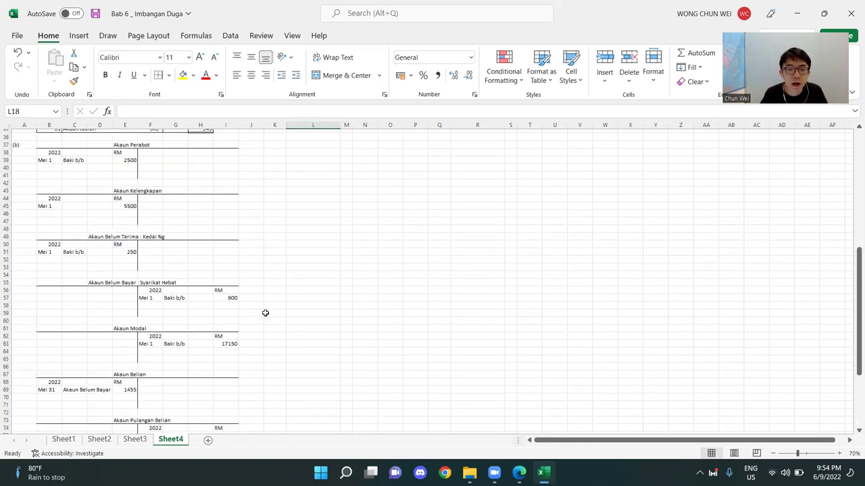
Step: Examine the credit side of Buku Tunai, starting with its Alatan Pejabat entry
click(406, 312)
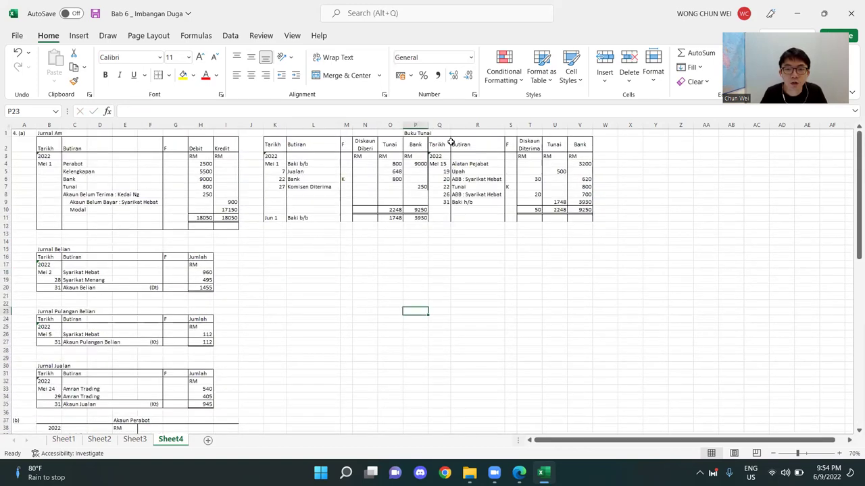
drag(440, 134, 593, 223)
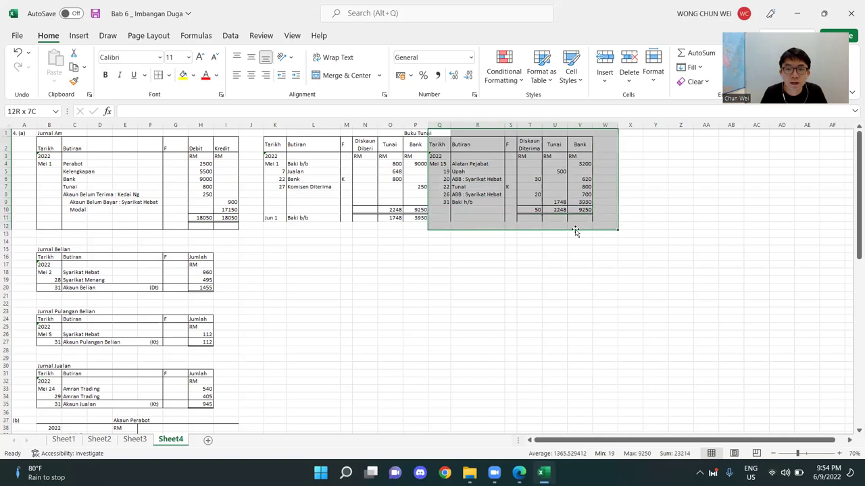
click(510, 264)
drag(459, 164, 595, 169)
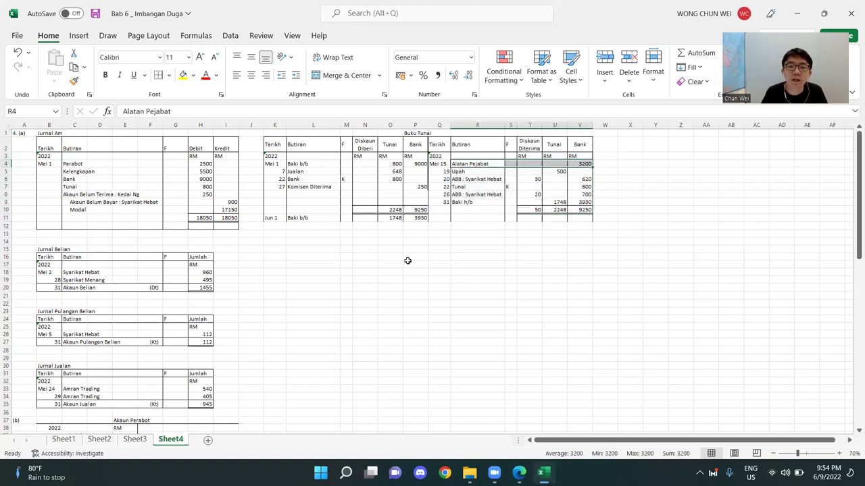
Step: Duplicate the Akaun Komisen Diterima T-account in B84:I89 directly below it, starting at B90
scroll(407, 260, down, 2)
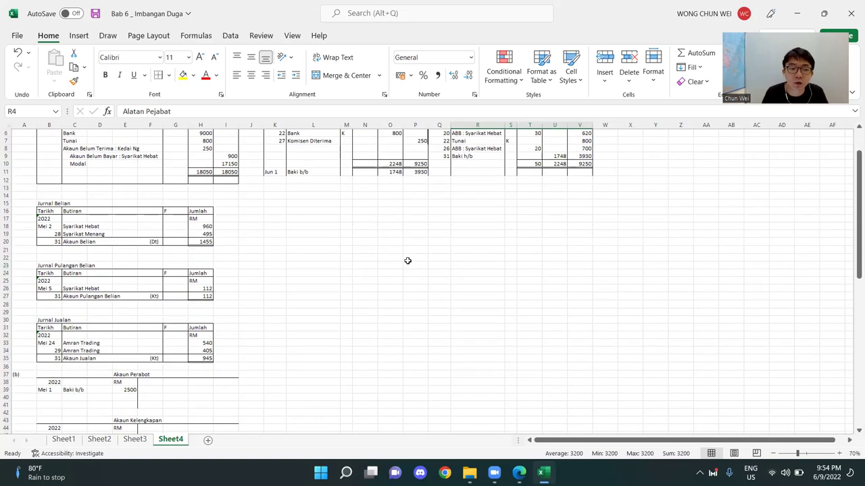
scroll(408, 260, down, 11)
scroll(401, 258, down, 8)
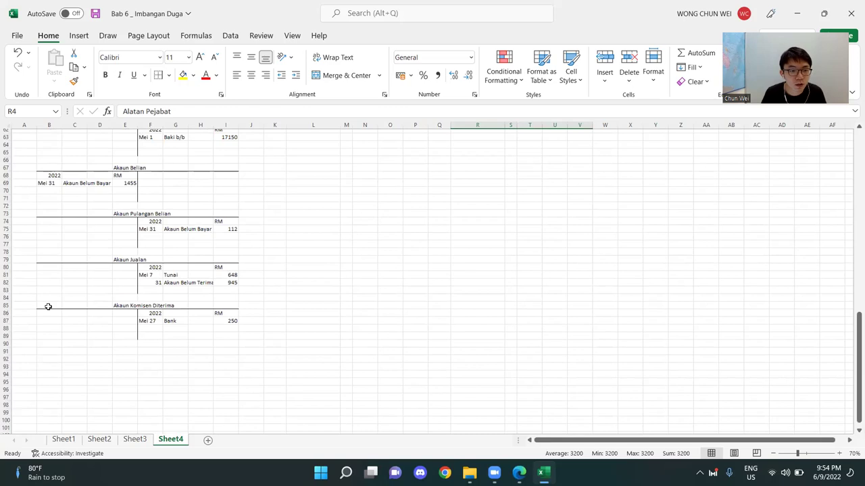
click(48, 307)
drag(45, 299, 225, 336)
key(ctrl+c)
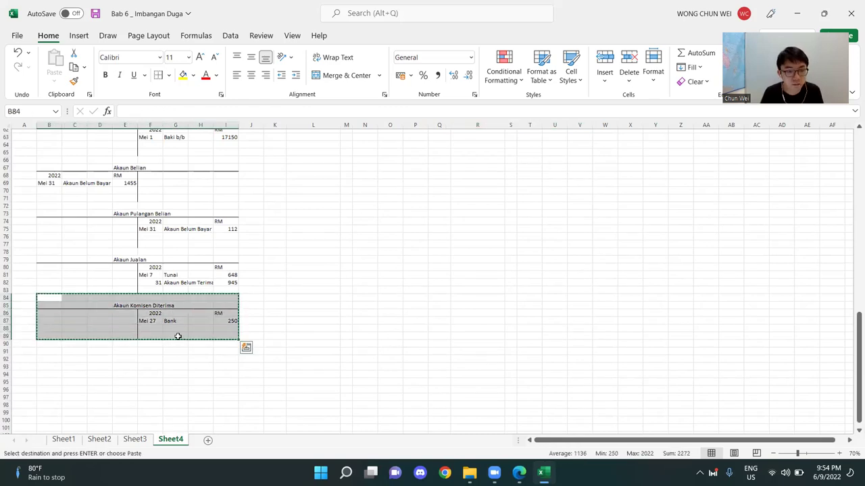
click(50, 346)
key(ctrl+v)
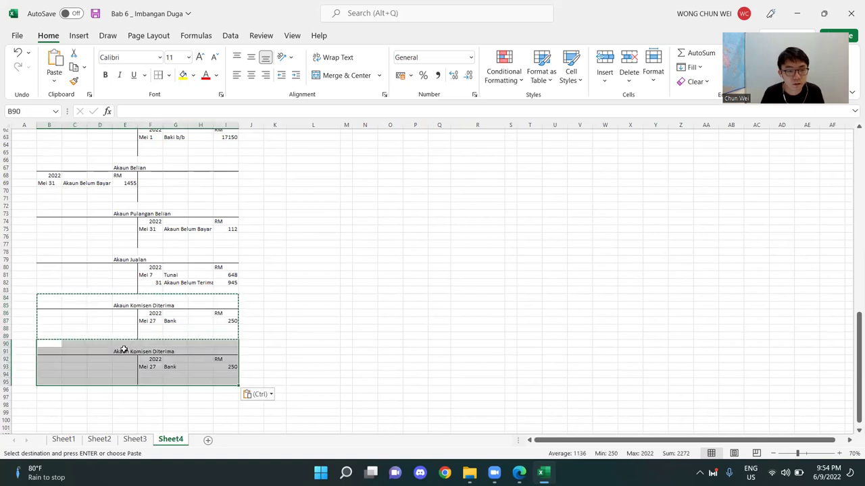
Step: Retitle the copied T-account in E91 as Akaun Alatan Pejabat and clear its copied credit entry in F93:I93
double_click(124, 349)
drag(129, 352, 206, 351)
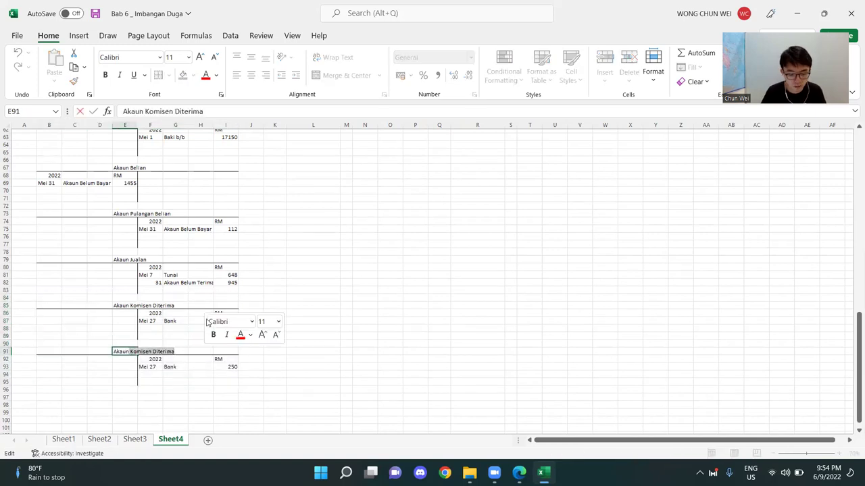
text(Alatan Pejabat)
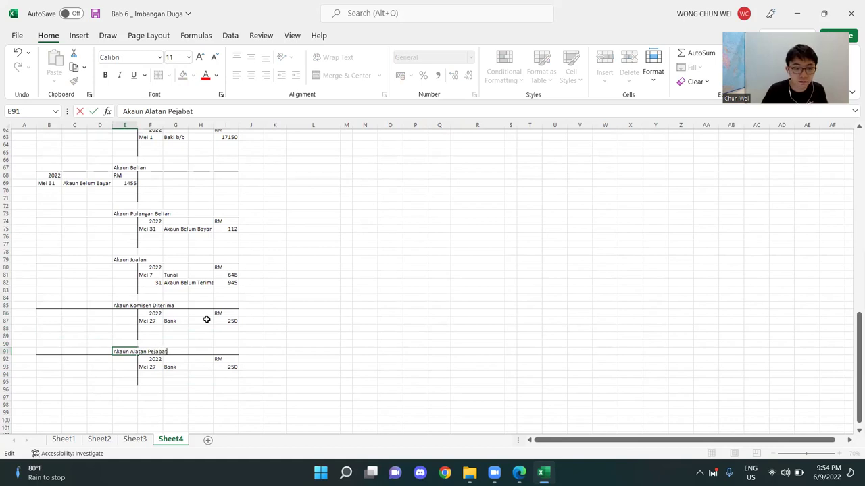
key(Return)
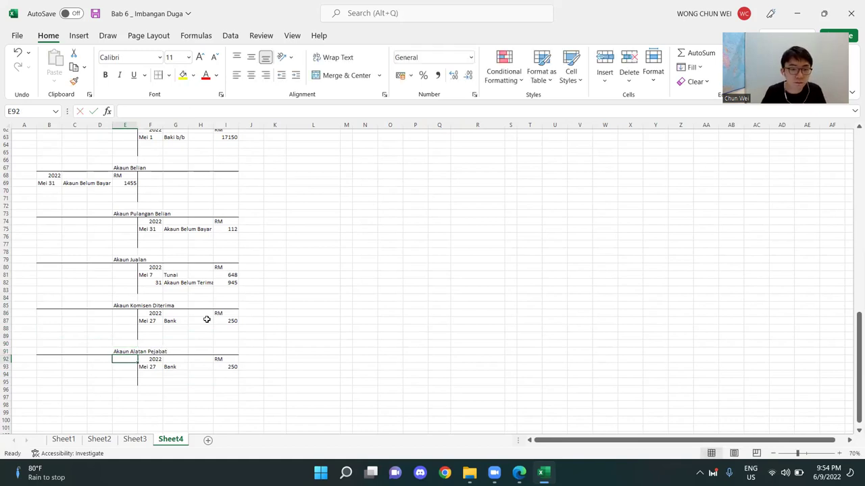
click(365, 322)
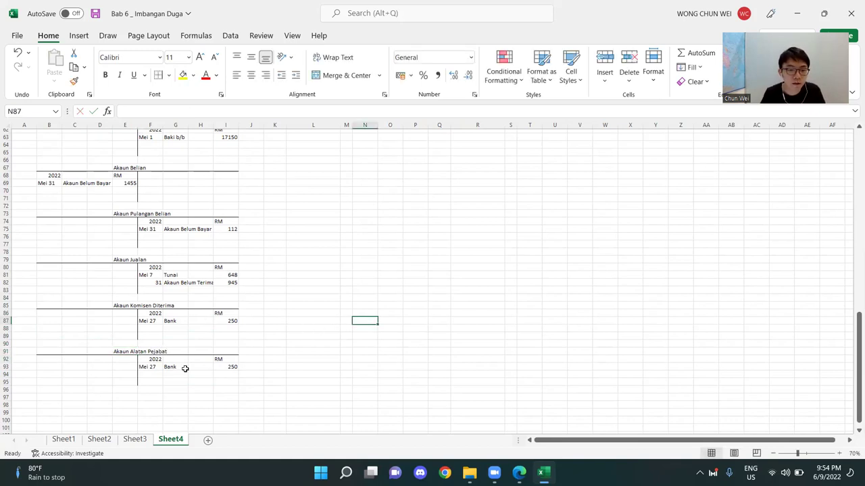
drag(162, 365, 223, 366)
key(Delete)
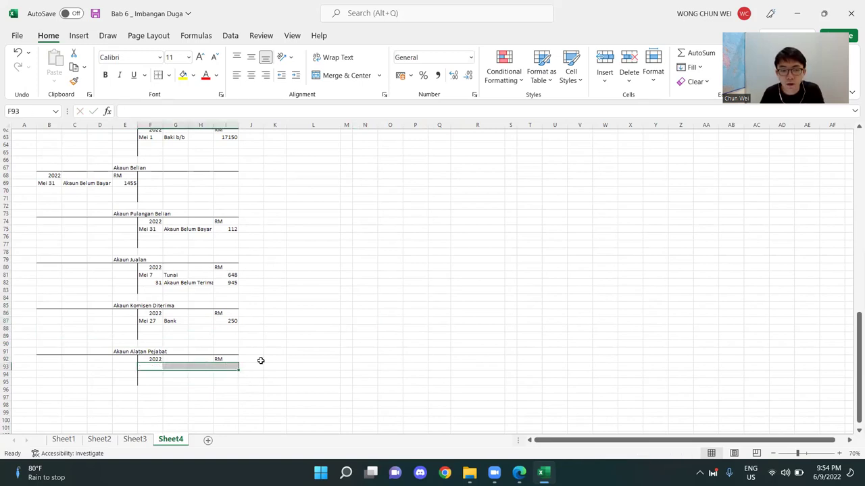
Step: Post the bank amount of the Alatan Pejabat entry in Buku Tunai, 3200, to E93 on the debit side of Akaun Alatan Pejabat
scroll(595, 287, up, 20)
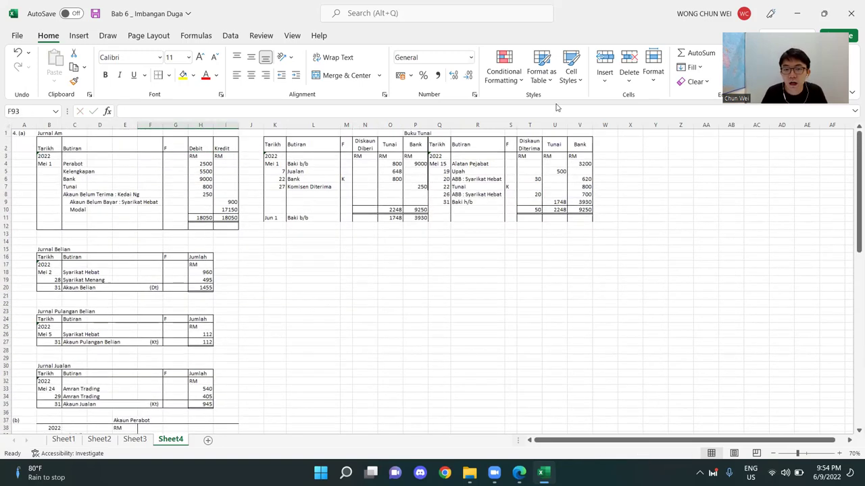
drag(437, 164, 581, 165)
key(Tab)
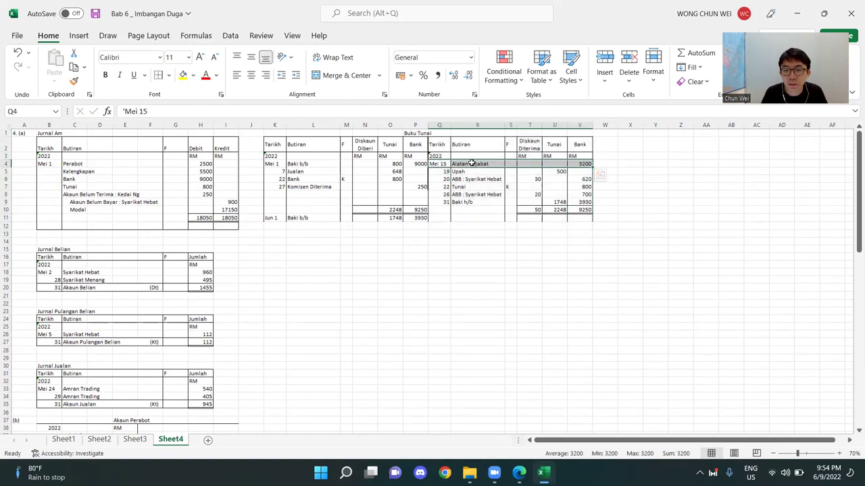
click(582, 165)
drag(854, 190, 836, 393)
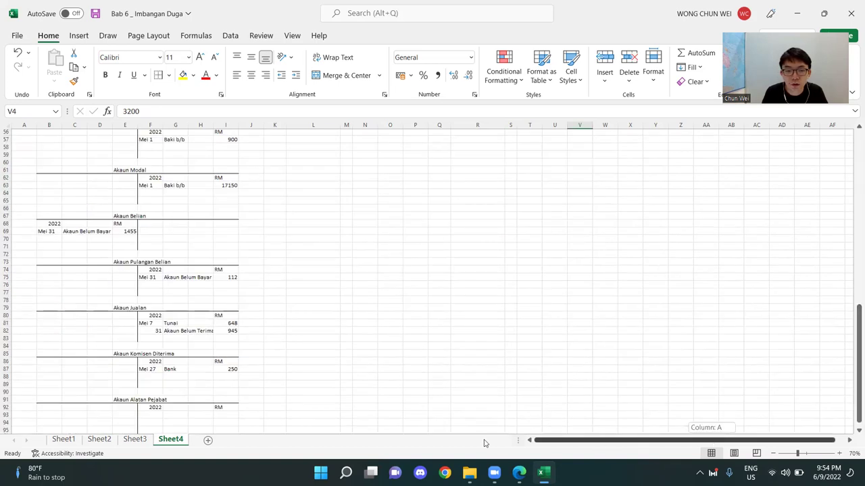
click(117, 402)
drag(117, 401, 56, 428)
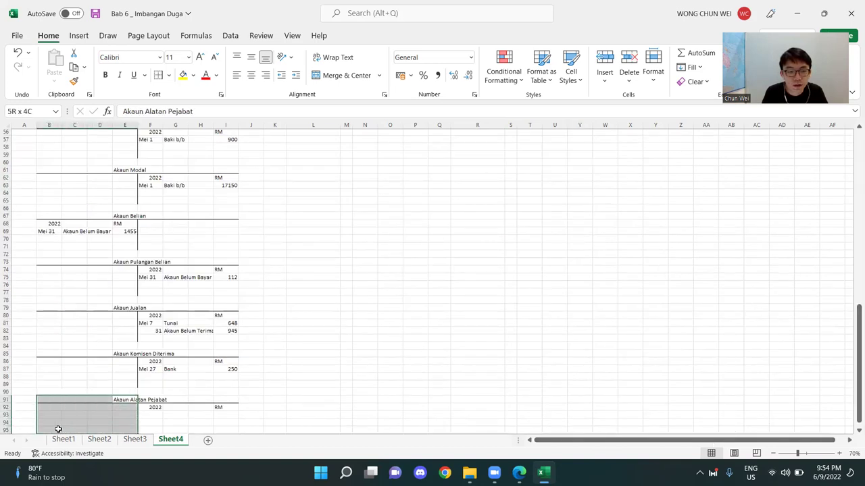
click(119, 415)
text(3200)
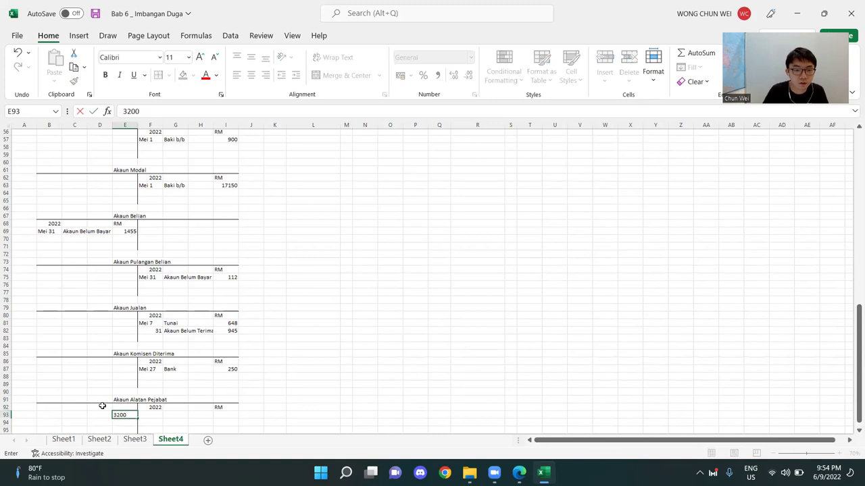
Step: Add the debit-side headings RM in E92 and 2022 in B92 of Akaun Alatan Pejabat
key(Up)
text(RM)
key(Left)
key(Left)
key(Left)
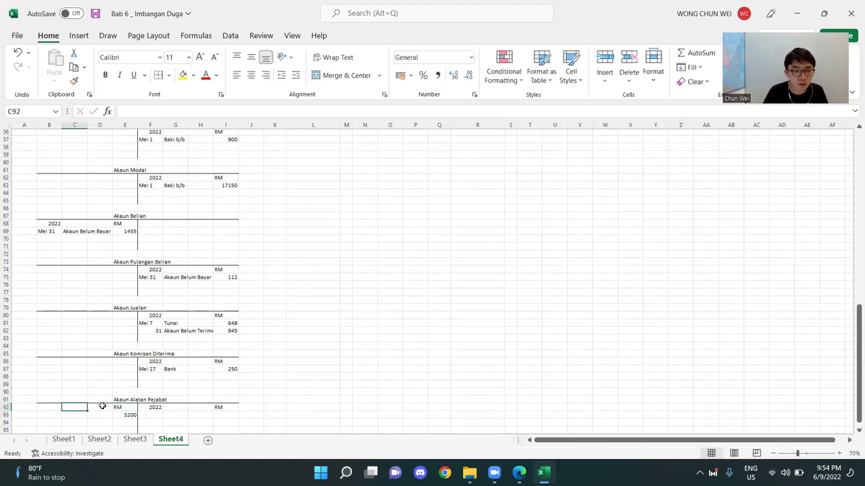
text(2022)
key(Return)
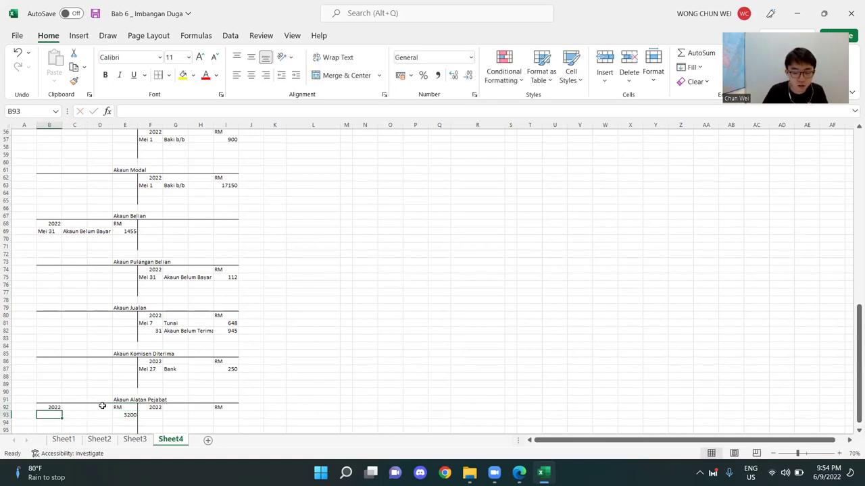
Step: Enter the month Mei in B93 and the contra account Bank in C93 of Akaun Alatan Pejabat
text('Mei)
key(Tab)
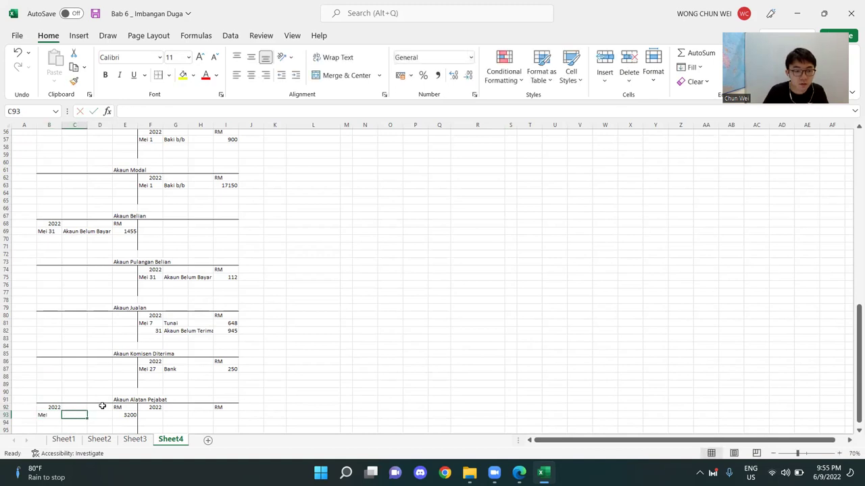
text(Bank)
key(Down)
text(\)
key(BackSpace)
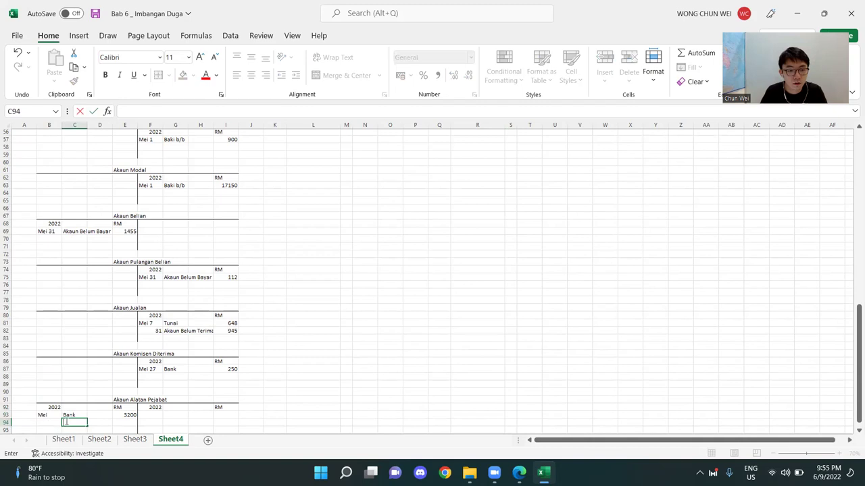
Step: Look up the Alatan Pejabat date in Buku Tunai and complete B93 as Mei 15
drag(852, 341, 852, 149)
drag(579, 144, 580, 163)
drag(852, 175, 853, 377)
click(48, 423)
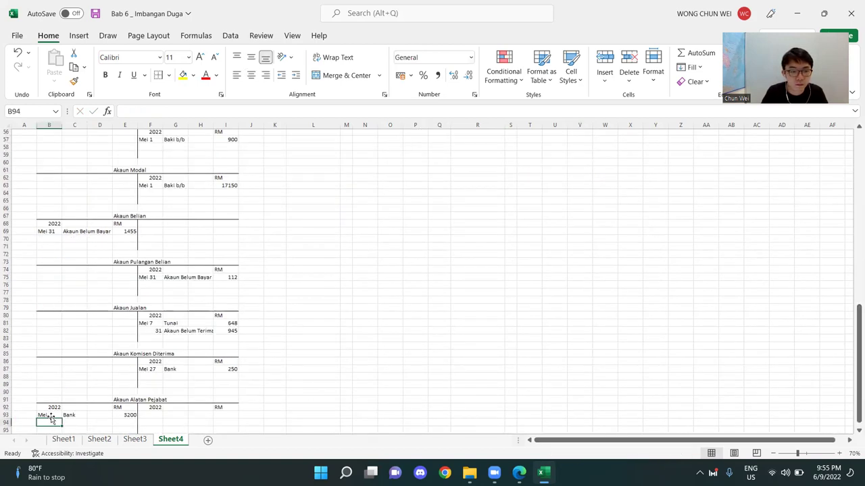
double_click(55, 415)
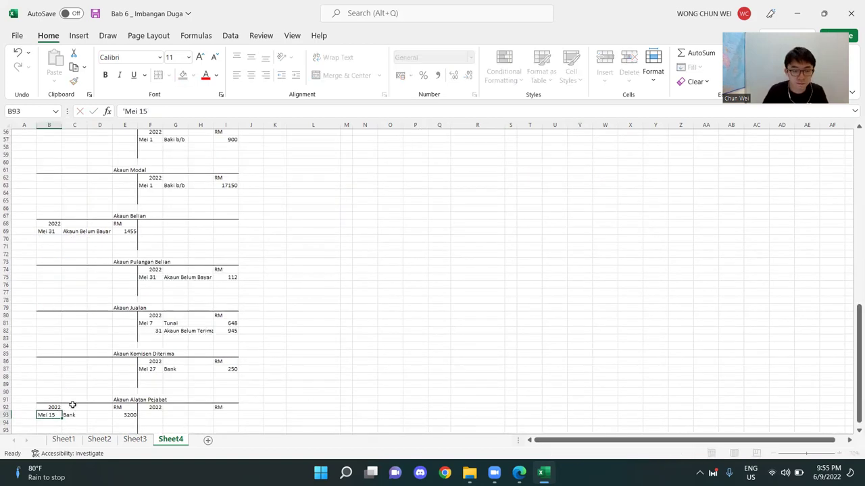
key(Return)
Step: Review both sides of Buku Tunai as the source for the ledger postings
click(705, 216)
drag(853, 307, 851, 132)
click(498, 187)
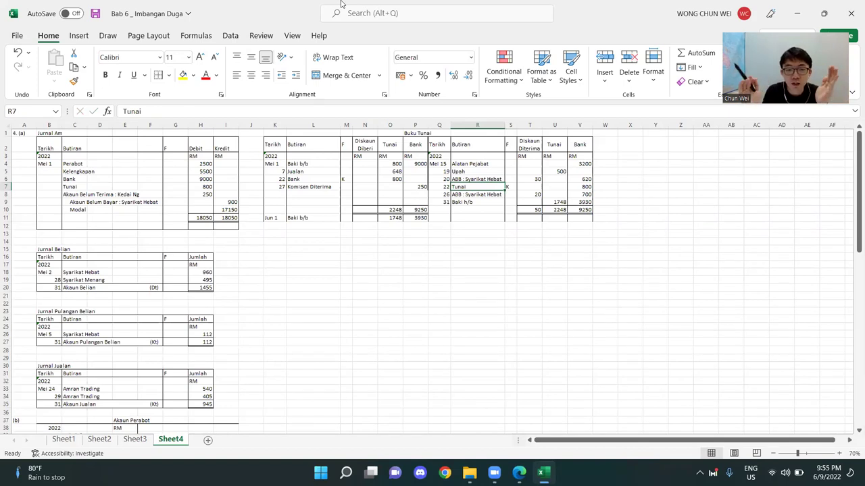
click(410, 210)
drag(305, 134, 552, 223)
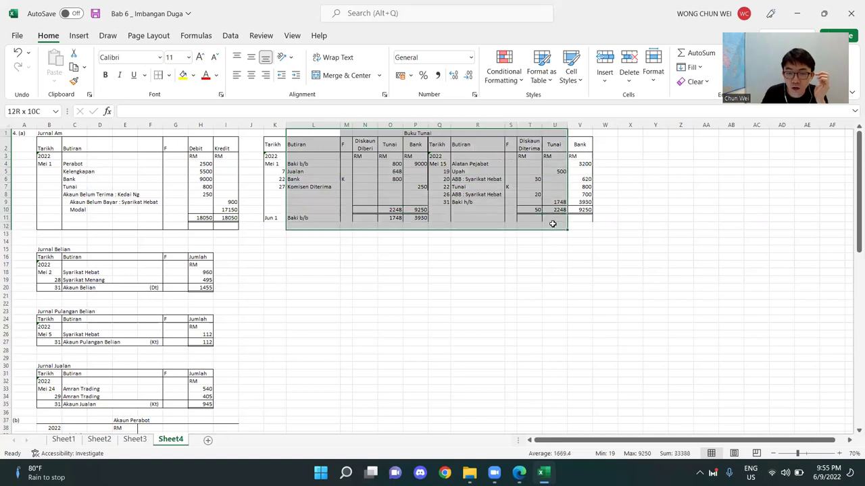
click(464, 166)
drag(851, 179, 851, 194)
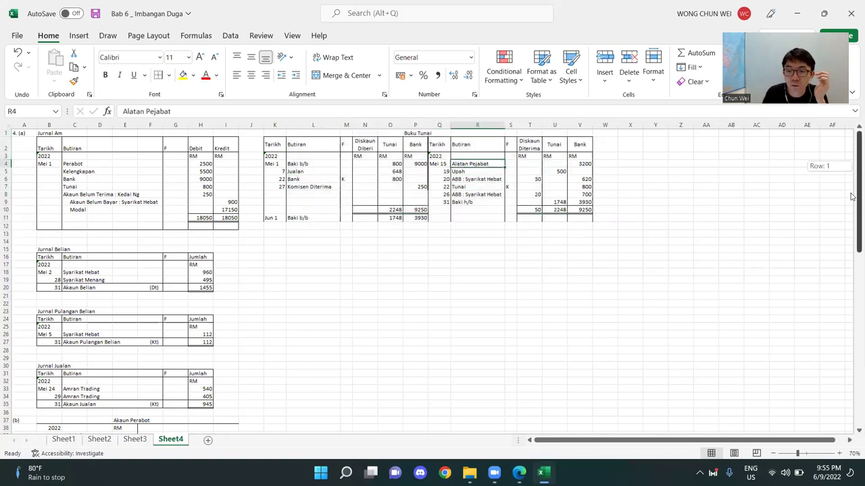
drag(851, 356, 851, 139)
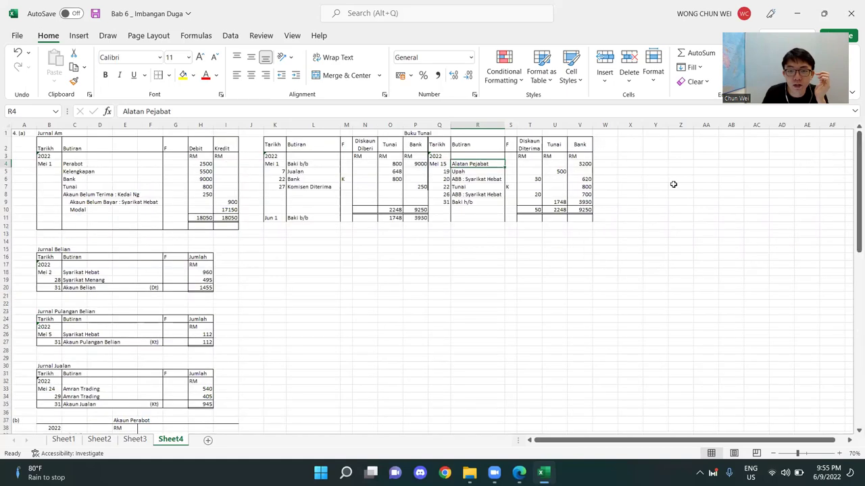
Step: Compare the Alatan Pejabat entry in Buku Tunai with its debit posting in Akaun Alatan Pejabat
click(571, 225)
drag(438, 140, 575, 163)
drag(852, 236, 853, 410)
drag(120, 399, 49, 415)
click(681, 307)
Step: Check the Upah entry and its cash amount on the credit side of Buku Tunai
drag(853, 309, 853, 168)
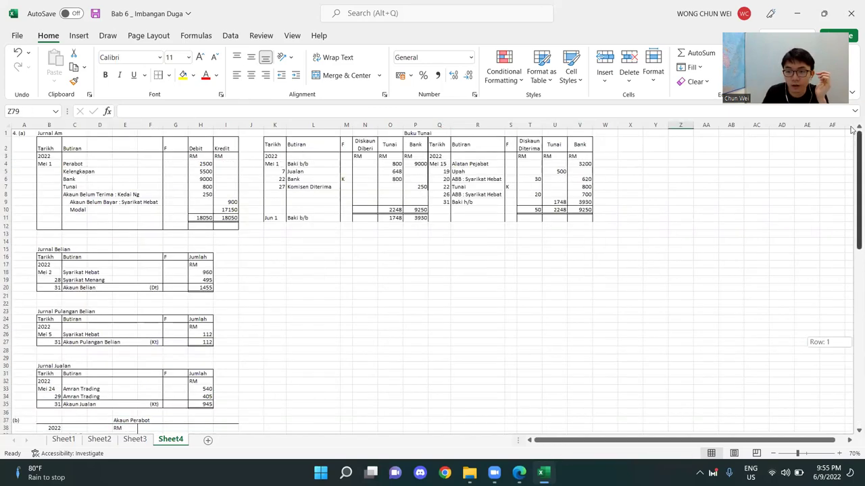
drag(462, 170, 554, 173)
click(726, 186)
Step: Copy the Akaun Alatan Pejabat T-account in B90:I95 twice below it, starting at B96 and B102
drag(853, 190, 853, 411)
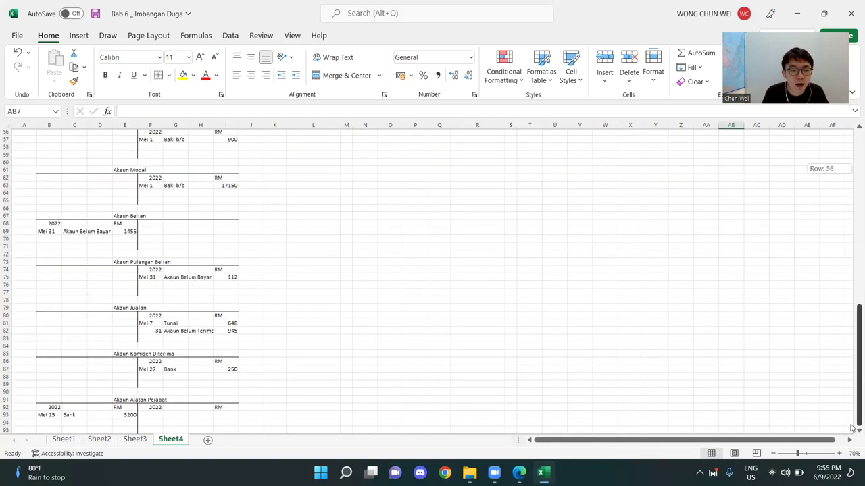
click(314, 312)
scroll(267, 242, down, 3)
drag(54, 334, 229, 357)
key(ctrl+c)
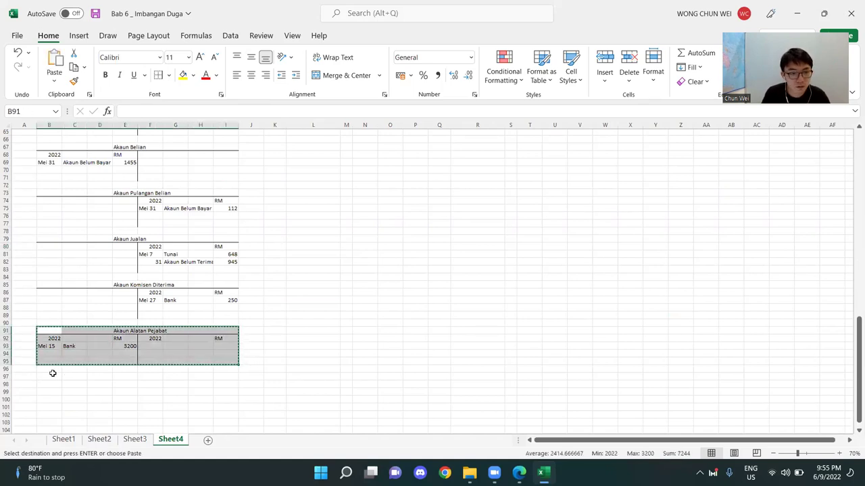
drag(53, 325, 218, 363)
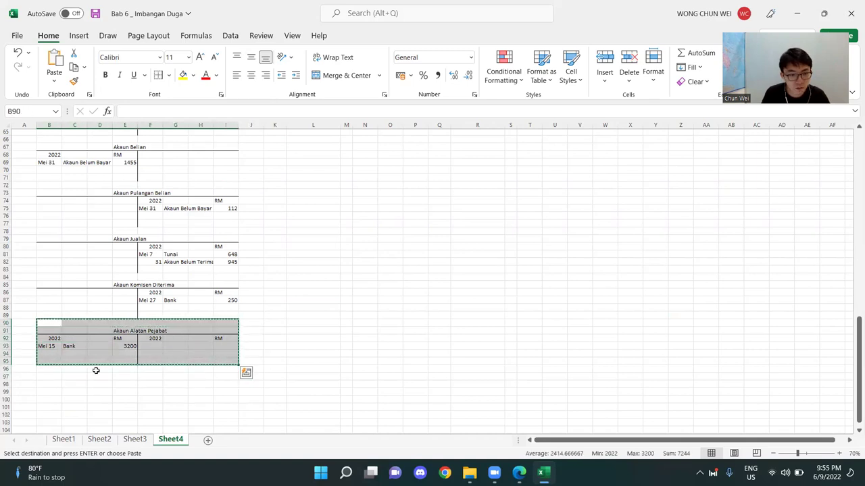
click(54, 369)
key(ctrl+v)
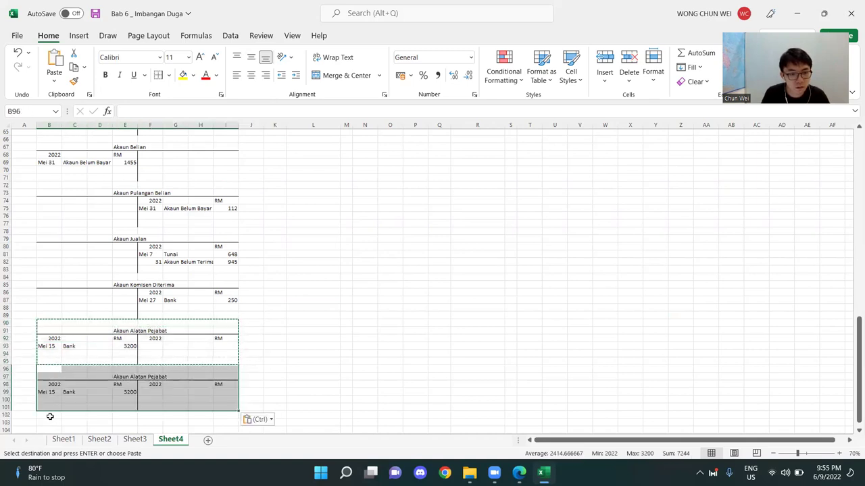
click(50, 415)
key(ctrl+v)
Step: Clear the contents of both copied T-accounts in B97:I107, keeping their borders
scroll(50, 336, down, 2)
drag(50, 331, 222, 407)
key(Delete)
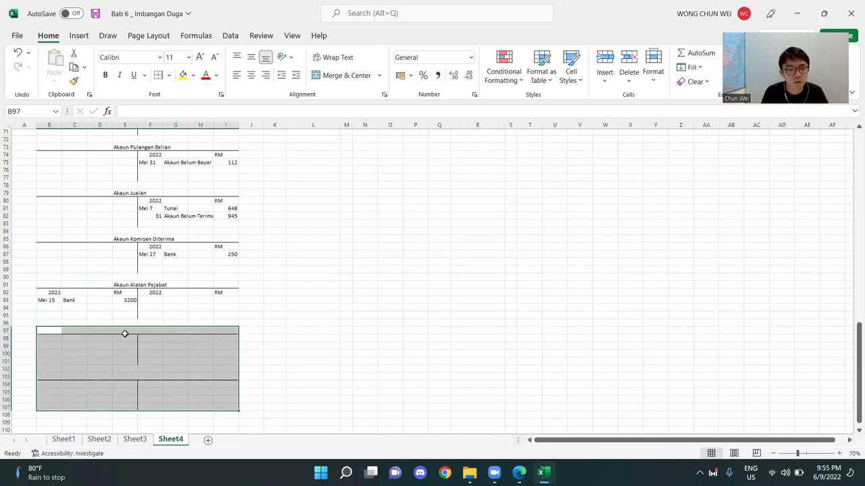
Step: Title the first blank T-account Akaun Upah in E97
click(125, 330)
text(Akaun Up)
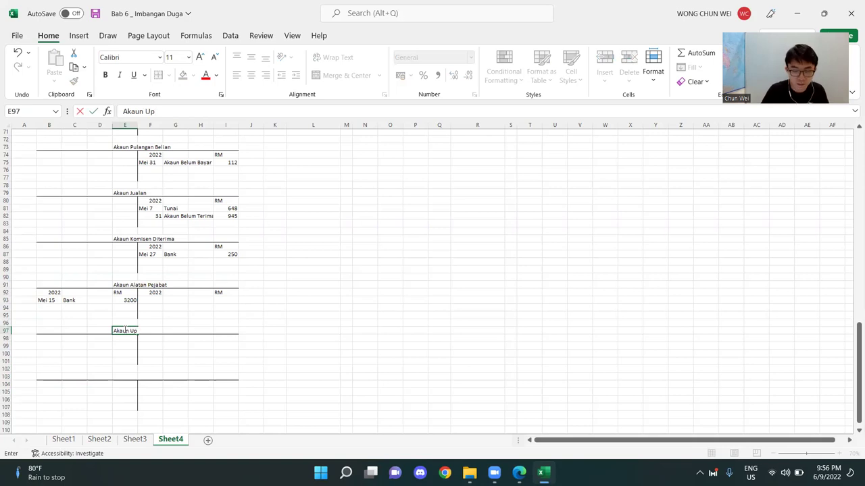
text([h)
key(Return)
Step: Copy the 2022 and RM debit headings from Akaun Alatan Pejabat in B92:E92 to Akaun Upah, starting at B98
drag(55, 293, 125, 292)
key(ctrl+c)
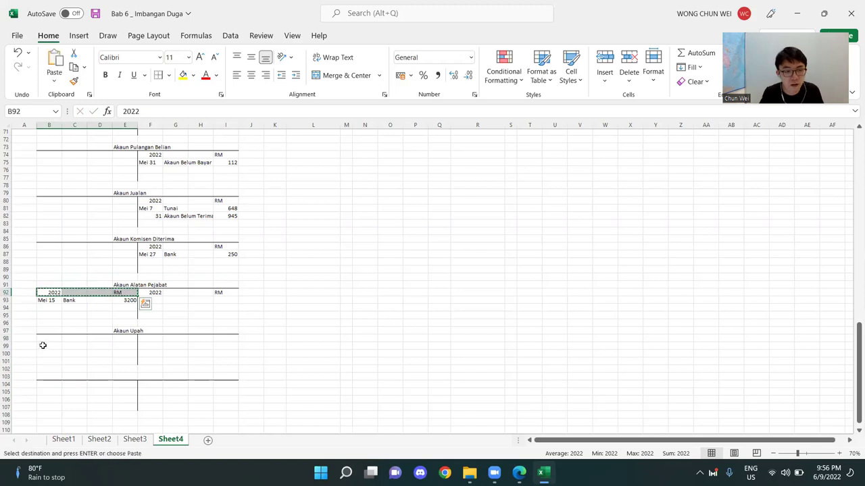
click(58, 339)
key(ctrl+v)
Step: Post the Upah payment from Buku Tunai to the debit side of Akaun Upah in row 99: Mei 19, Tunai, 500
drag(858, 368, 851, 138)
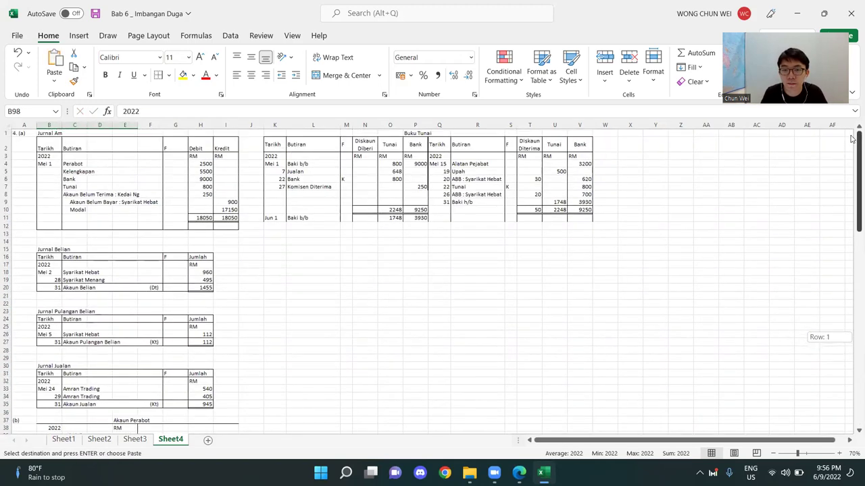
click(441, 171)
click(546, 171)
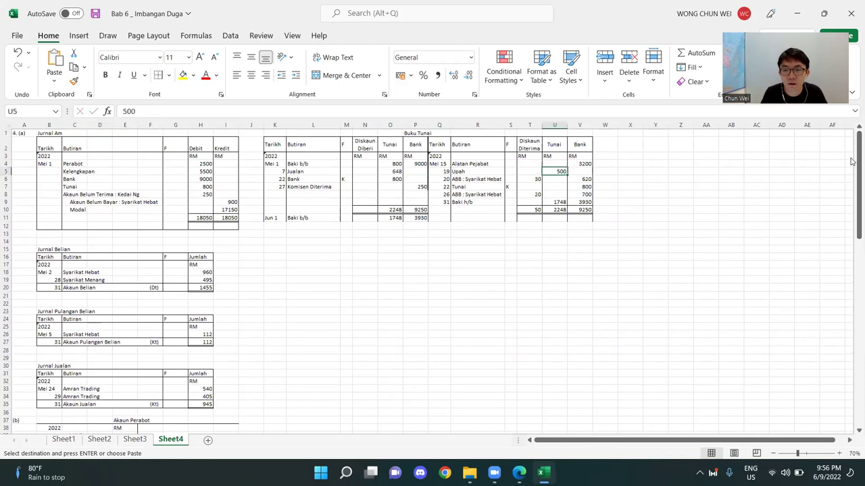
drag(853, 226, 853, 409)
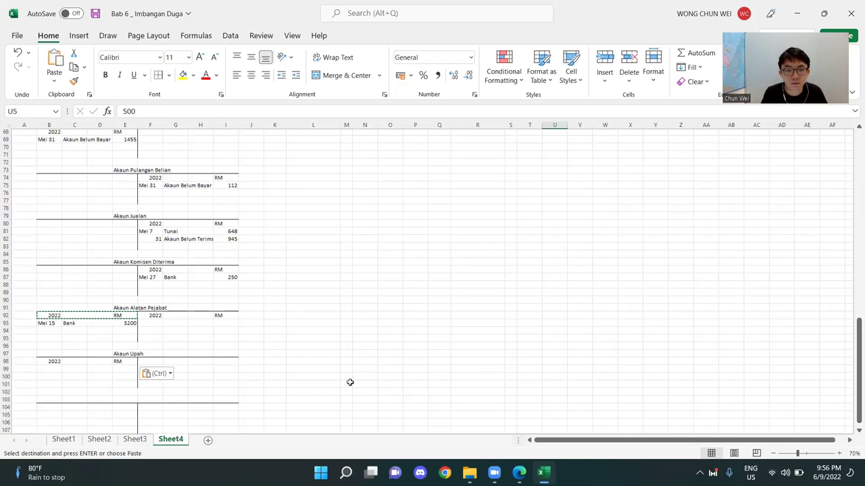
click(48, 368)
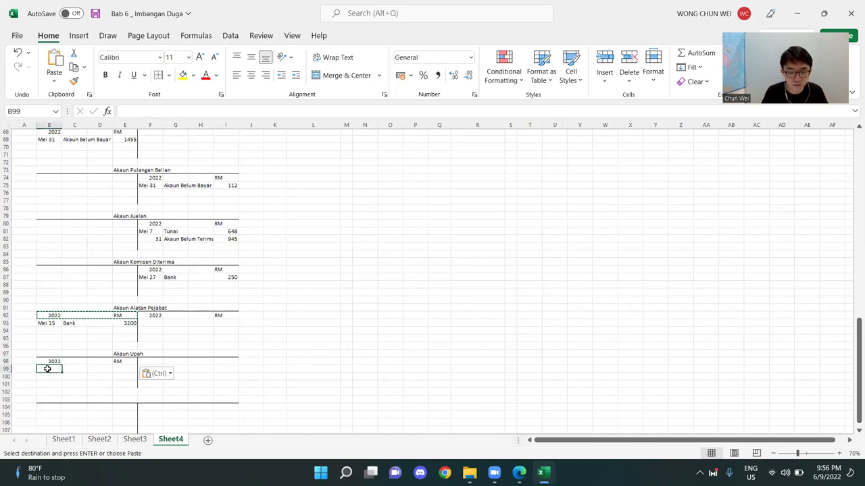
text('Mei 19)
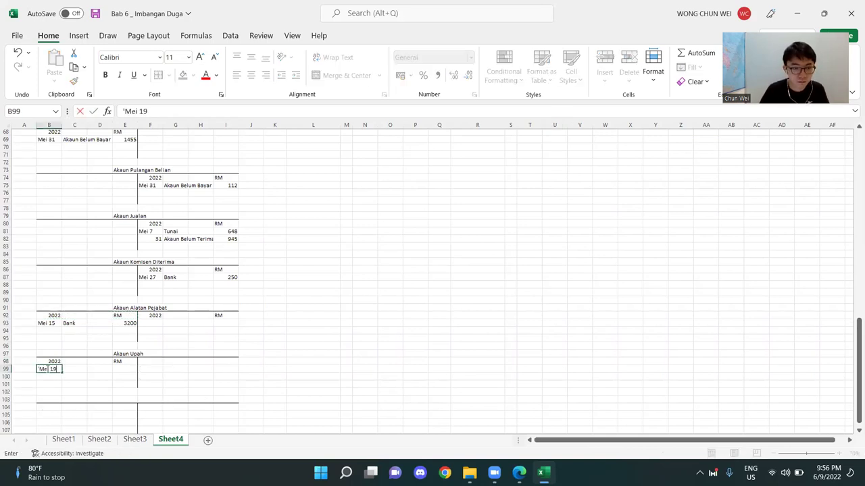
key(Tab)
text(Tuna)
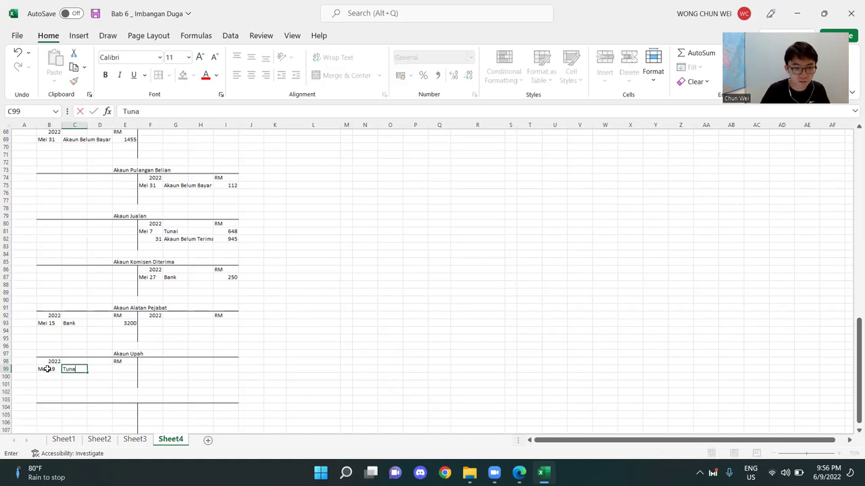
key(Tab)
key(Tab)
text(500)
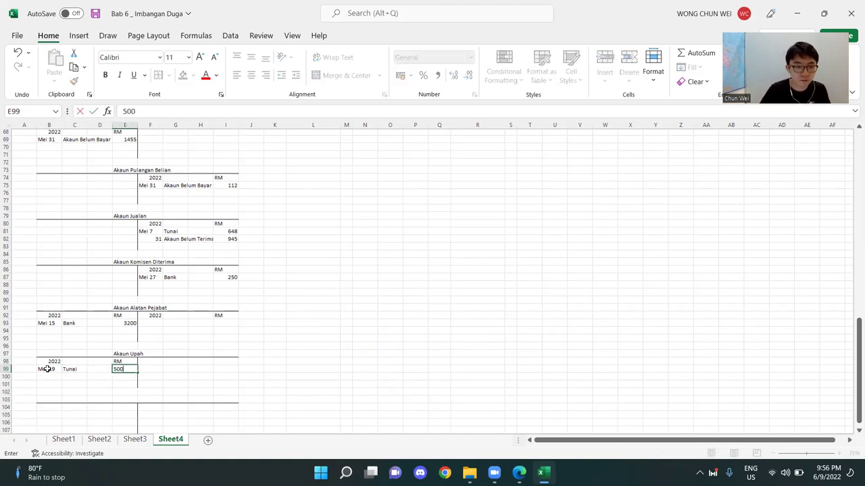
key(Return)
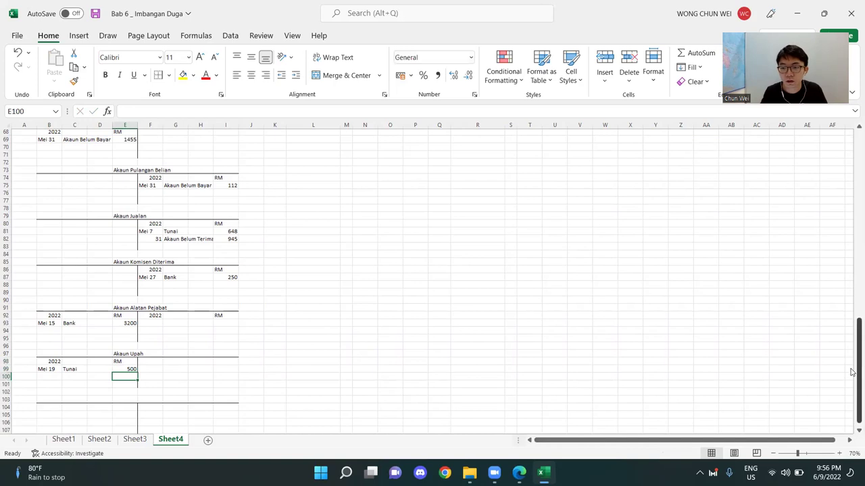
Step: Compare the ABB : Syarikat Hebat payment on Mei 20 in Buku Tunai with the Akaun Belum Bayar : Syarikat Hebat T-account
drag(851, 359, 855, 147)
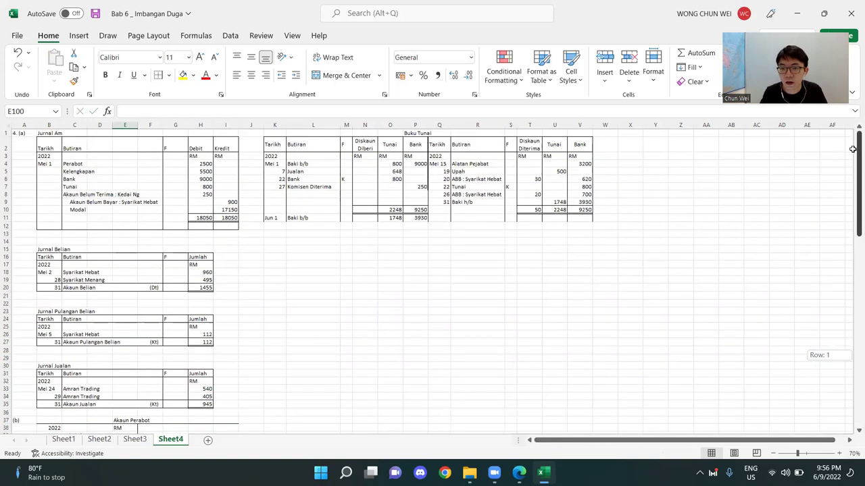
click(457, 171)
mouse_move(466, 179)
mouse_down()
mouse_move(564, 179)
mouse_move(462, 180)
mouse_up()
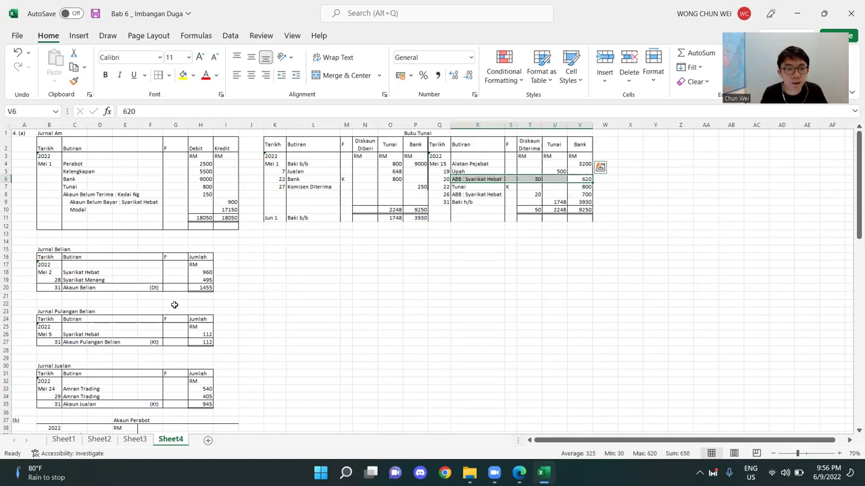
scroll(174, 305, down, 8)
scroll(199, 320, down, 1)
scroll(155, 355, down, 1)
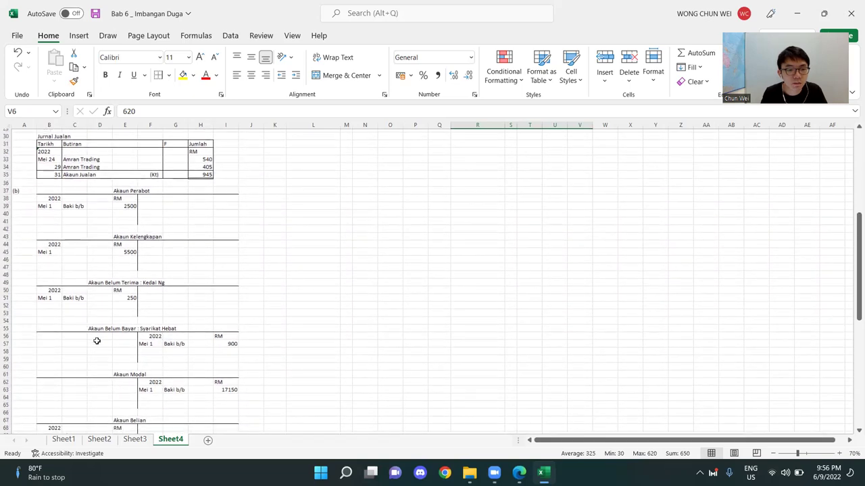
drag(43, 329, 241, 345)
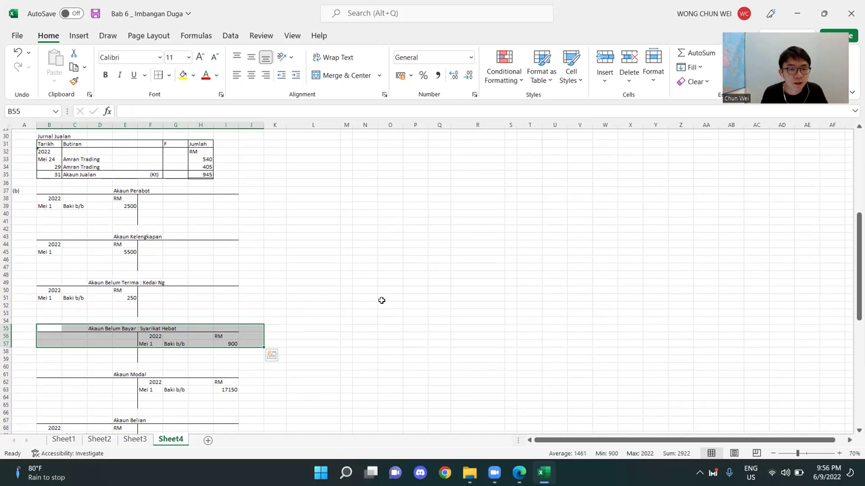
scroll(382, 300, up, 2)
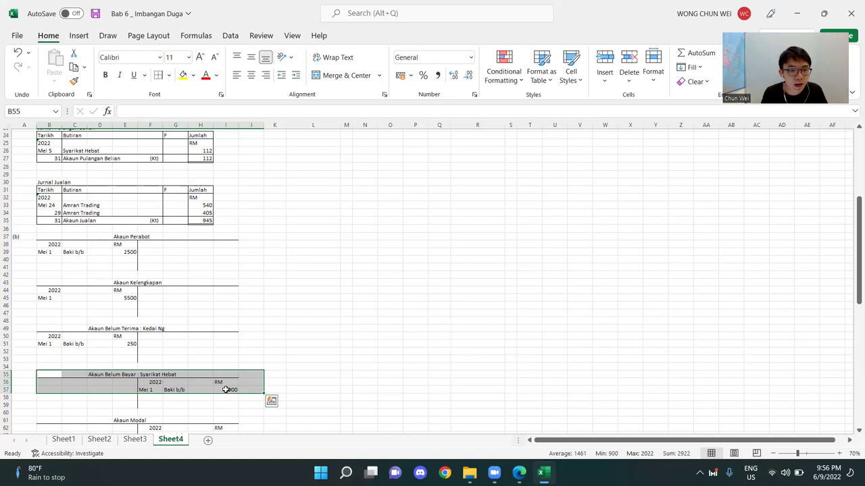
click(228, 390)
Step: Examine the Syarikat Hebat entries and their amounts in Jurnal Belian and Jurnal Pulangan Belian
scroll(299, 353, up, 2)
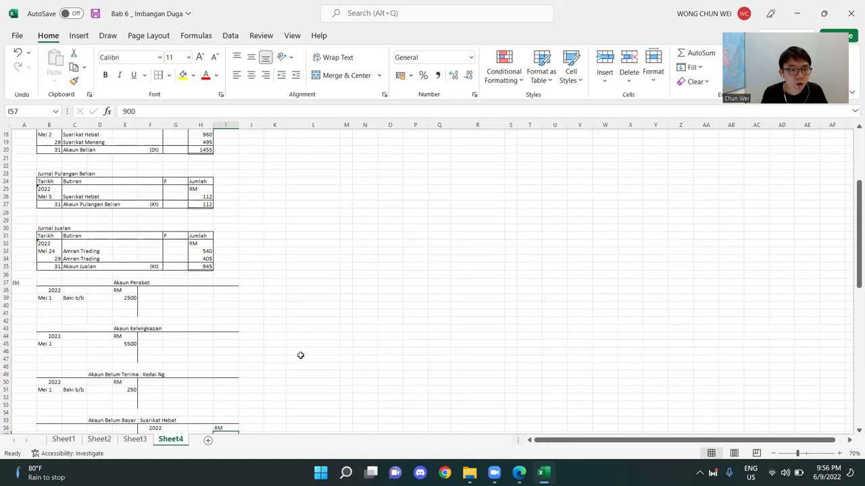
scroll(301, 355, down, 1)
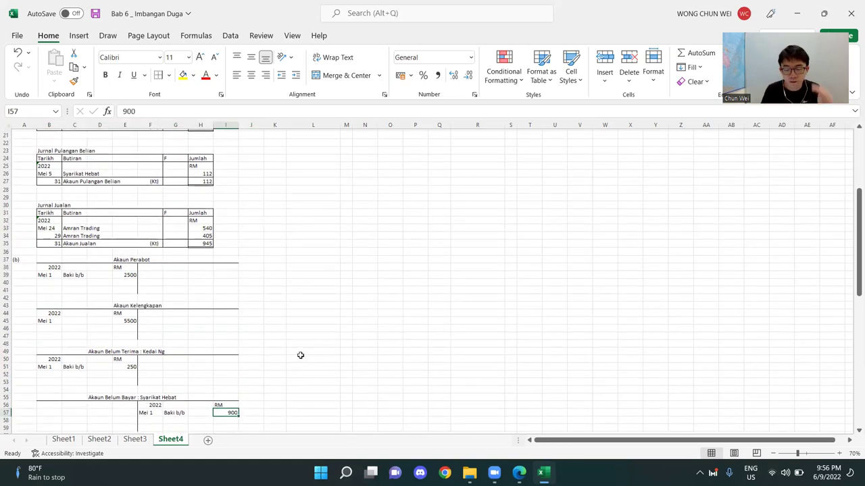
scroll(300, 355, up, 1)
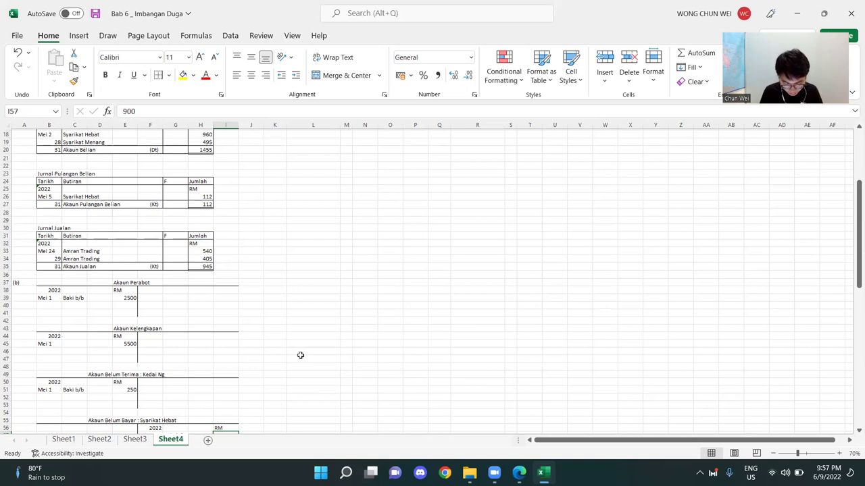
scroll(301, 355, up, 3)
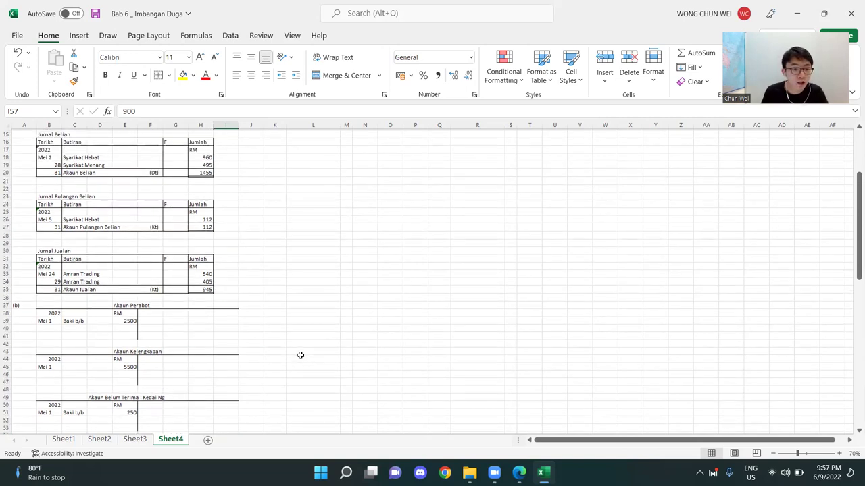
drag(71, 203, 202, 203)
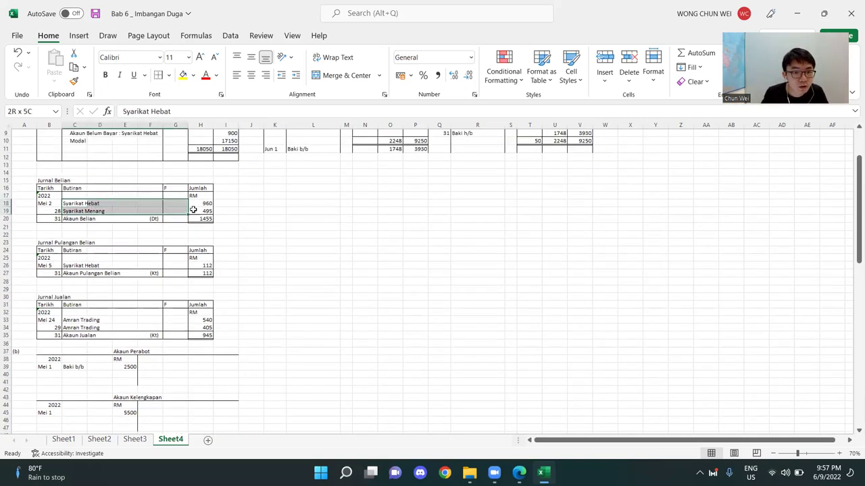
ctrl+drag(69, 265, 204, 265)
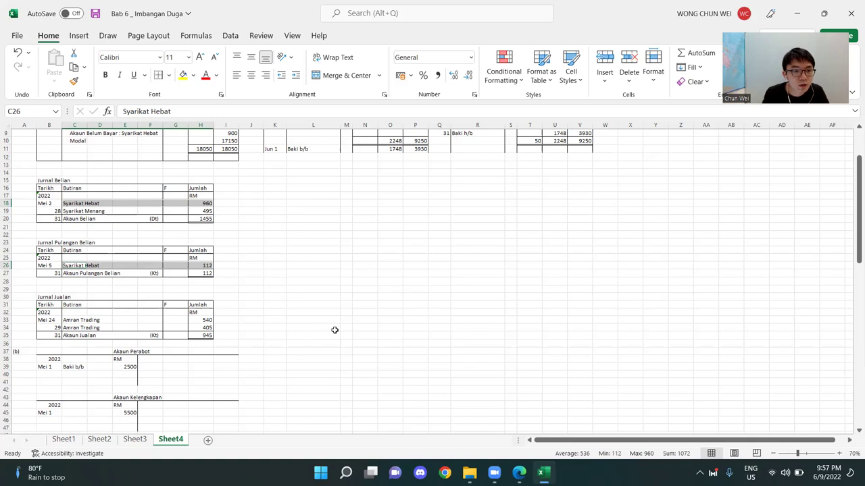
Step: Review the Akaun Belum Bayar : Syarikat Hebat T-account and the ledger accounts below it as far as Akaun Upah
scroll(335, 329, down, 2)
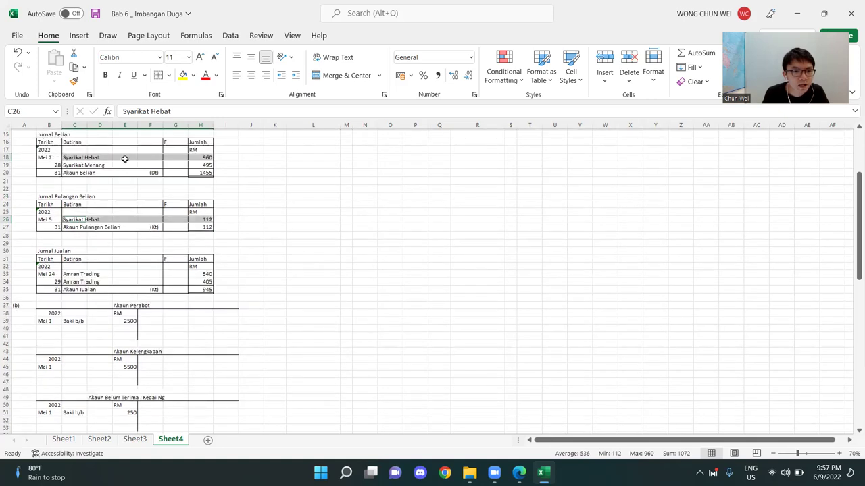
scroll(231, 316, down, 4)
scroll(231, 316, down, 1)
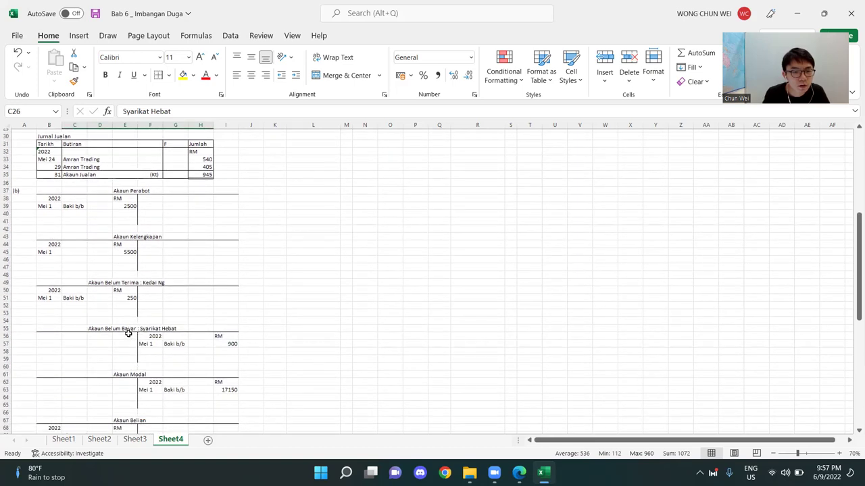
drag(129, 329, 99, 359)
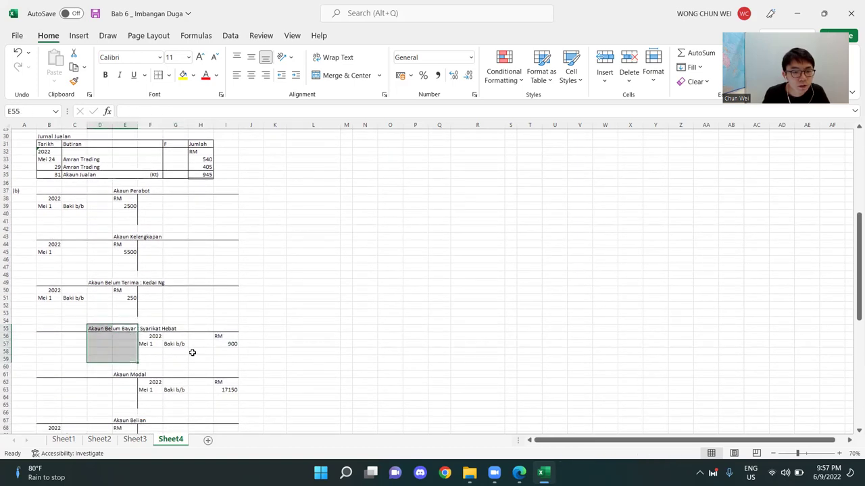
scroll(211, 351, down, 2)
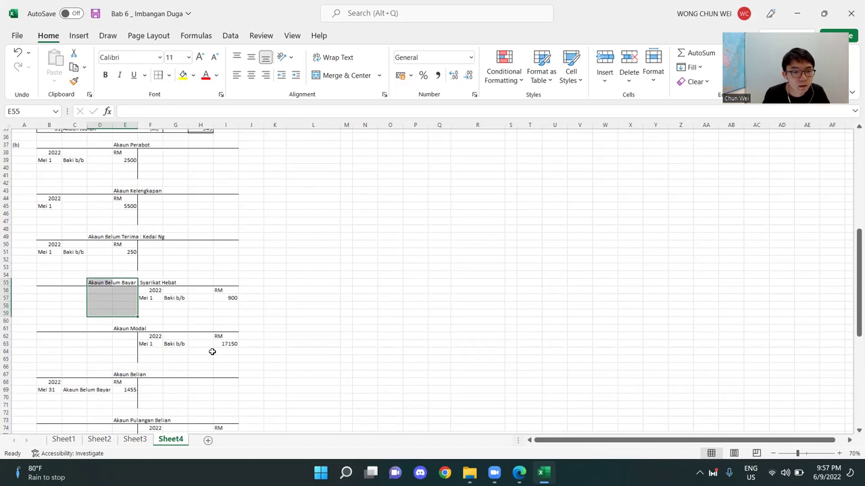
scroll(211, 352, down, 2)
click(169, 259)
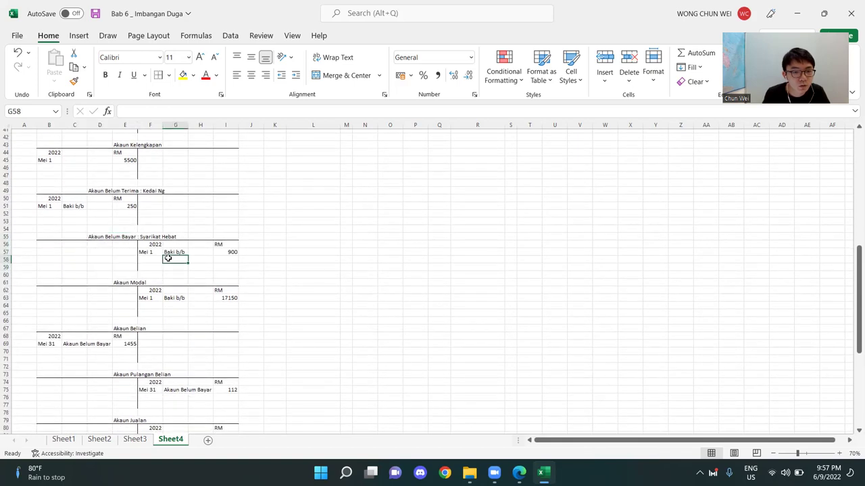
scroll(239, 313, down, 2)
scroll(239, 313, down, 6)
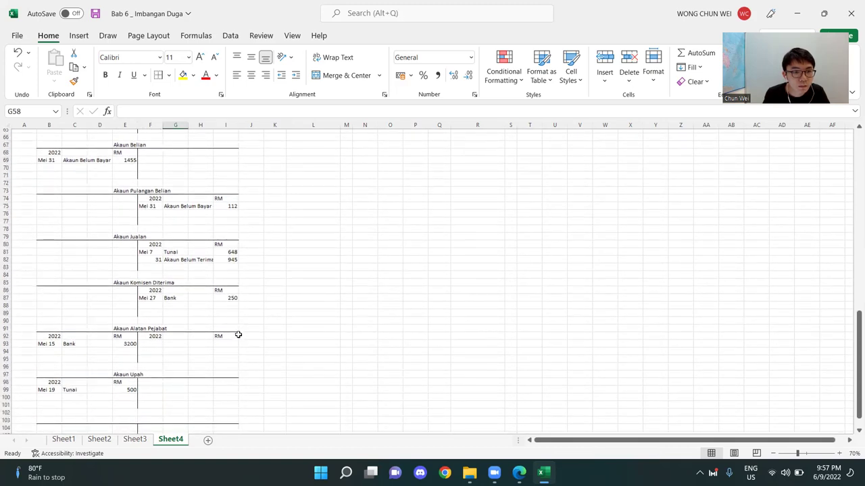
scroll(239, 335, up, 6)
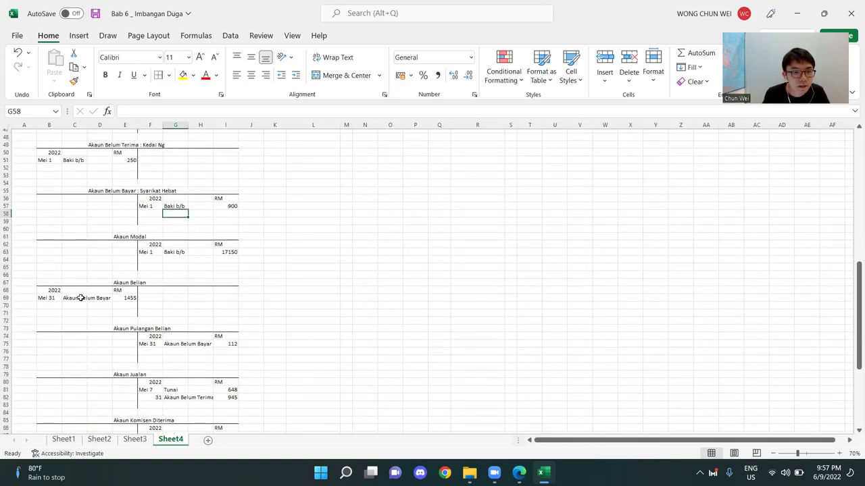
Step: Compare the Akaun Belum Bayar entry in Akaun Belian with the individual suppliers listed in Jurnal Belian
click(72, 298)
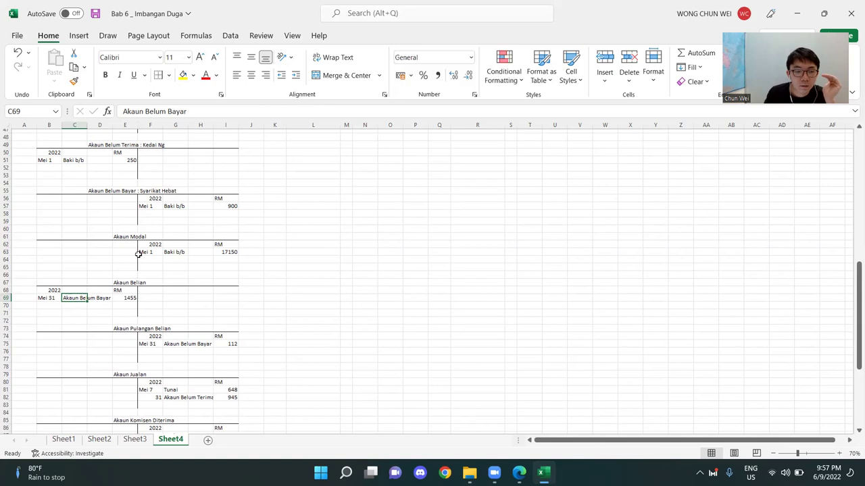
scroll(138, 255, up, 11)
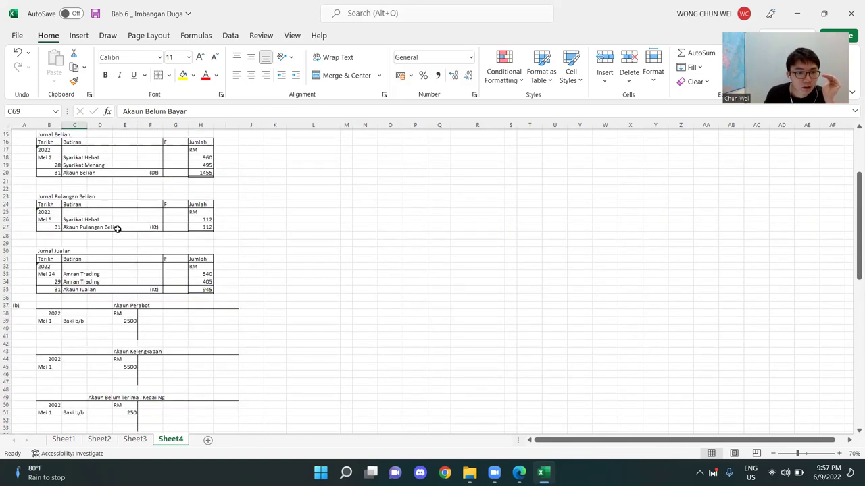
scroll(101, 220, up, 1)
click(75, 181)
click(74, 187)
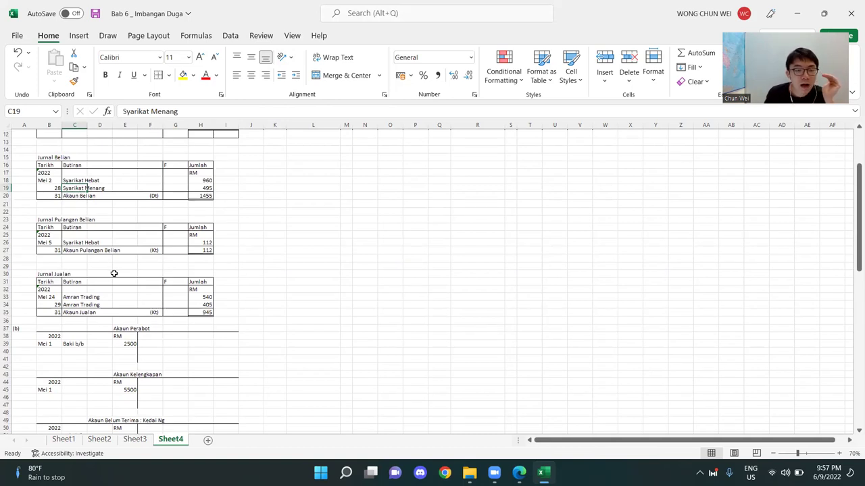
Step: Check Syarikat Hebat's purchase and return entries in the journals against its Akaun Belum Bayar T-account
scroll(111, 274, down, 9)
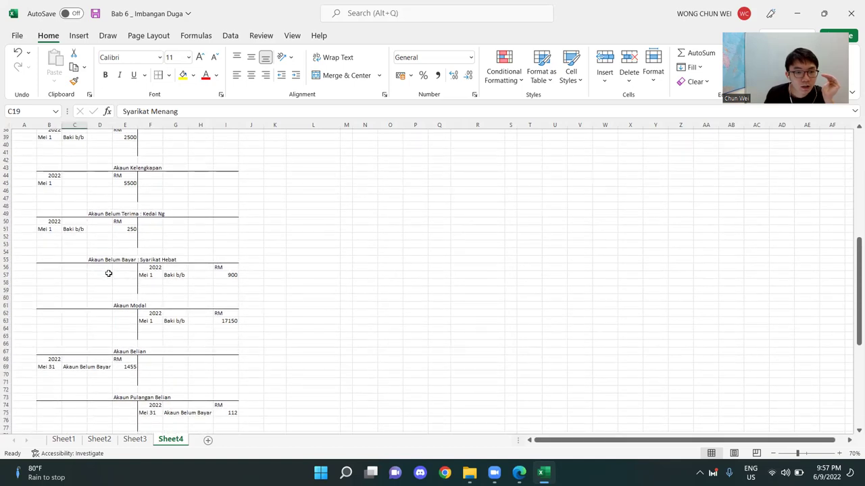
click(169, 267)
scroll(141, 256, up, 3)
scroll(142, 258, up, 3)
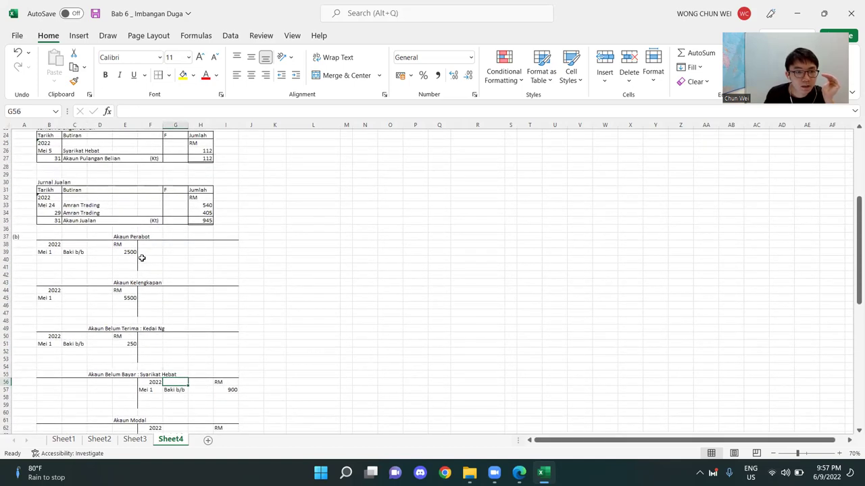
click(70, 173)
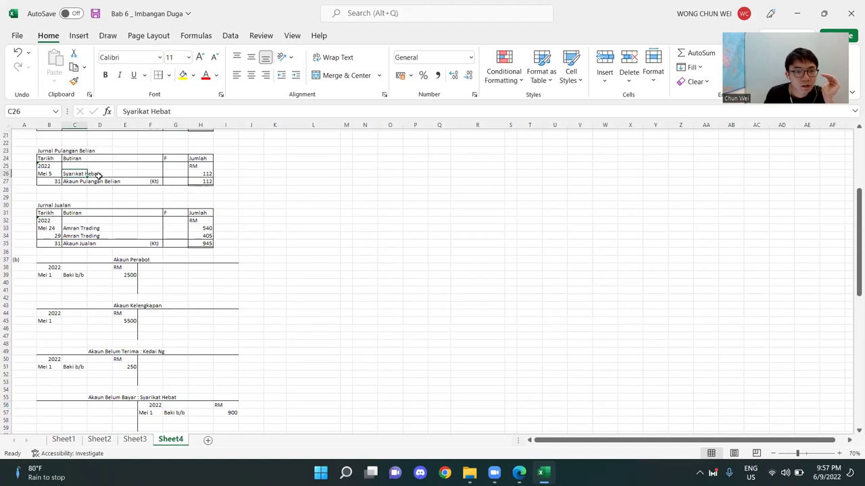
scroll(71, 177, up, 3)
drag(72, 180, 204, 184)
scroll(196, 264, down, 10)
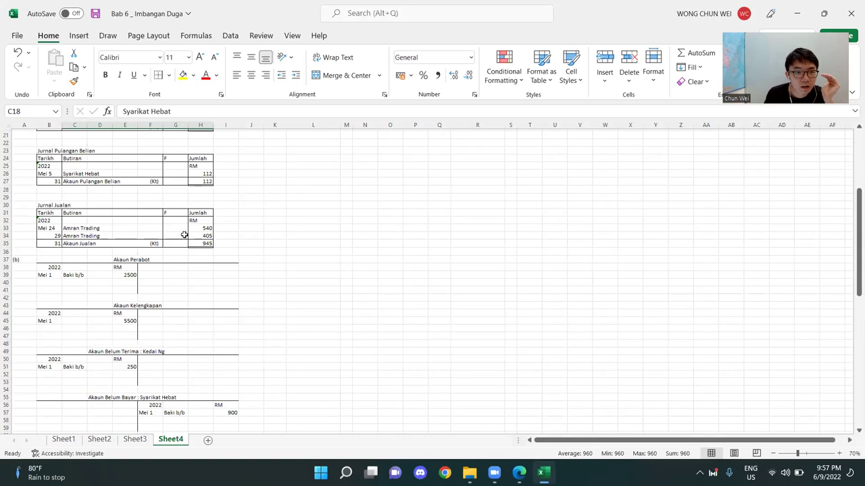
scroll(230, 262, up, 1)
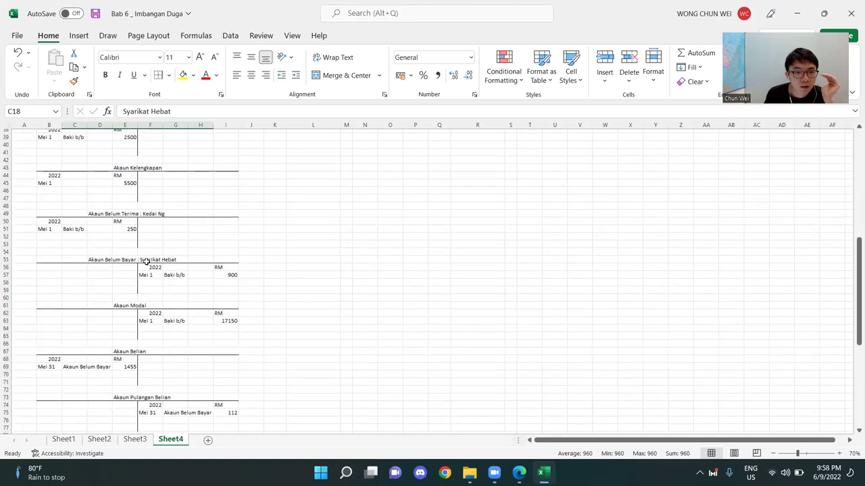
Step: Enter Belian with an amount of 960 on the credit side of Akaun Belum Bayar : Syarikat Hebat, below Baki b/b
drag(139, 260, 224, 283)
click(225, 282)
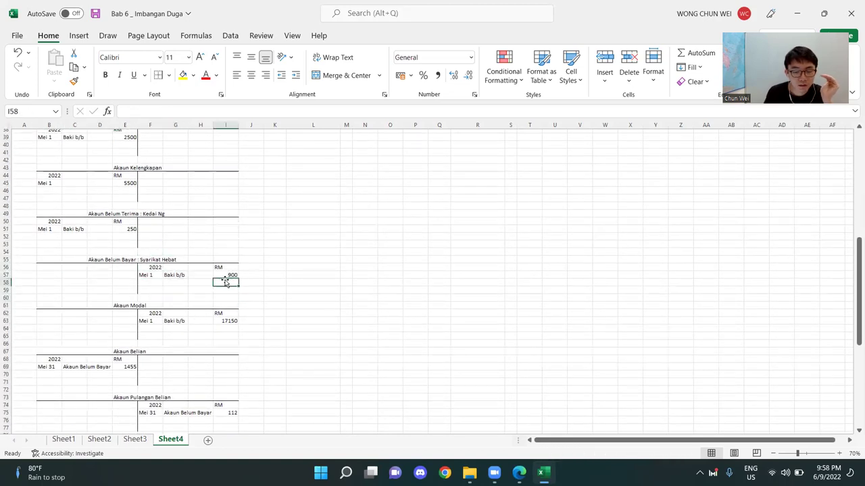
text(360)
key(Return)
key(Left)
key(Left)
key(Up)
text(Belian)
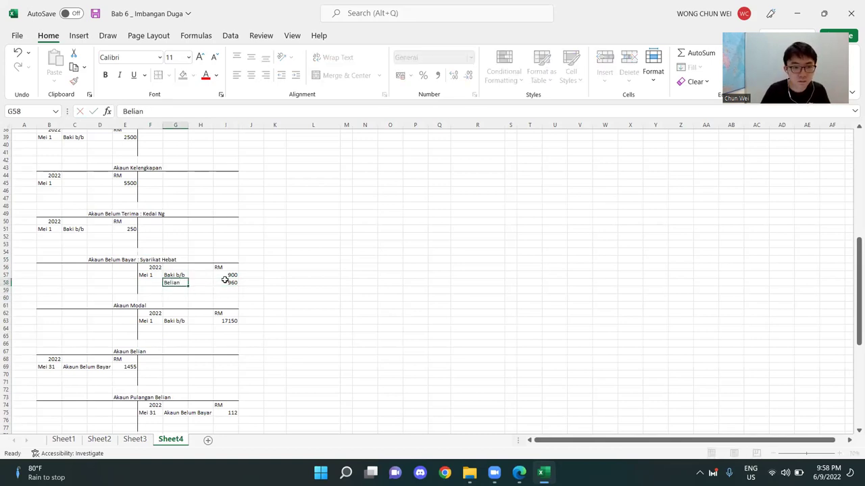
Step: Check Syarikat Hebat's purchase date in Jurnal Belian and date the Belian entry 2 in its Akaun Belum Bayar
key(Left)
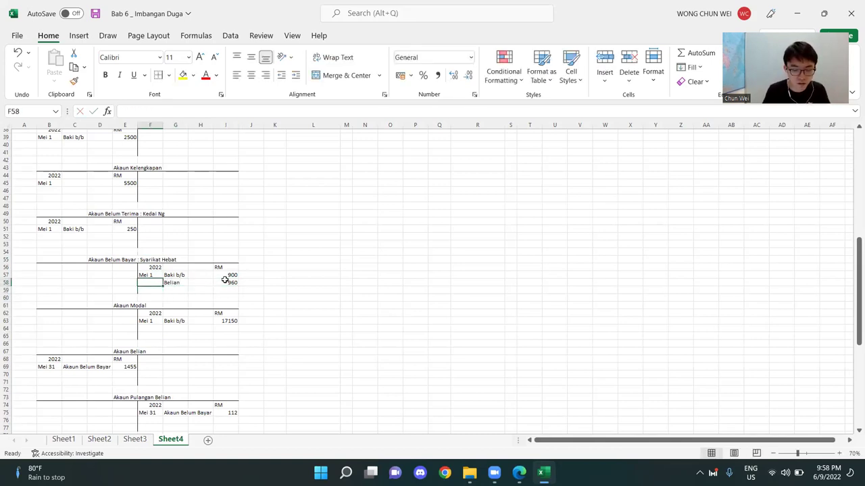
scroll(225, 280, up, 6)
scroll(225, 279, up, 3)
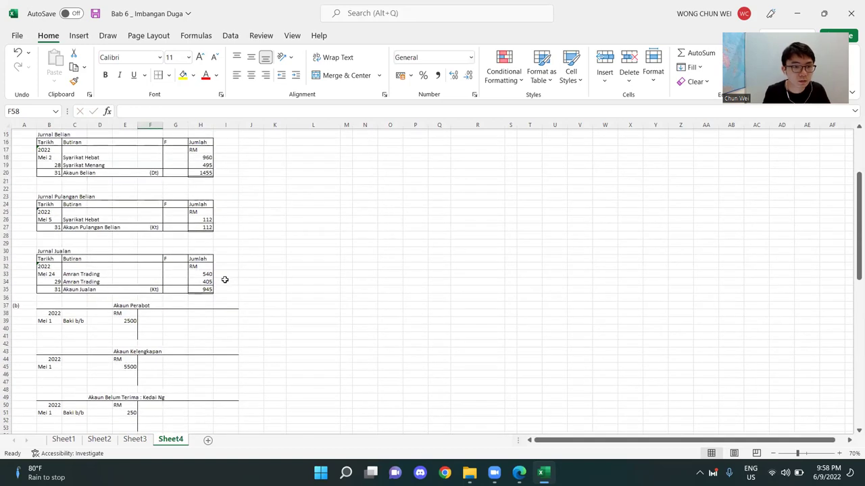
click(43, 180)
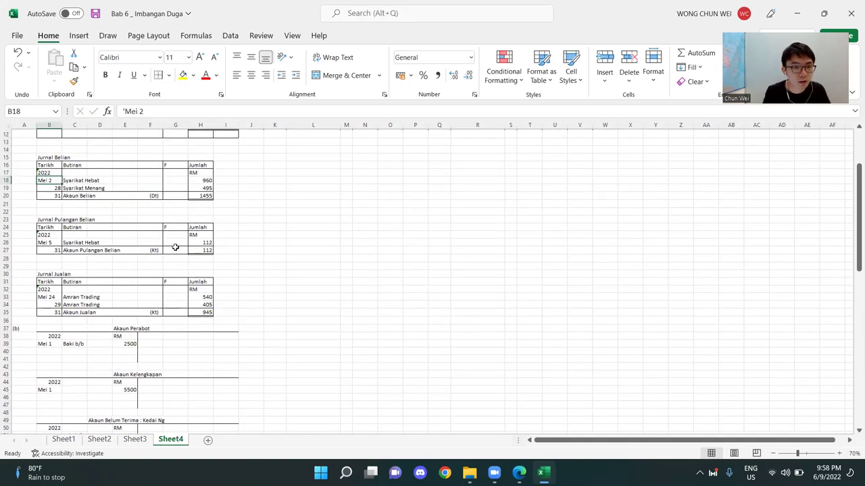
scroll(176, 248, down, 5)
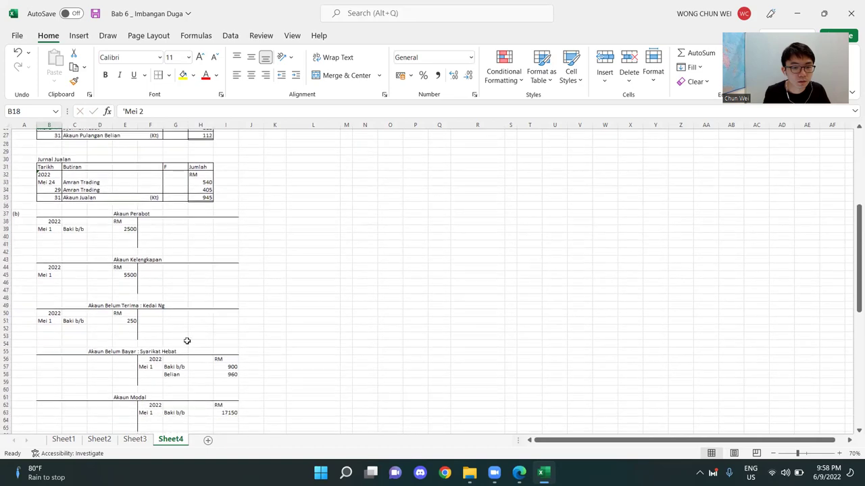
click(153, 374)
text(2)
click(404, 358)
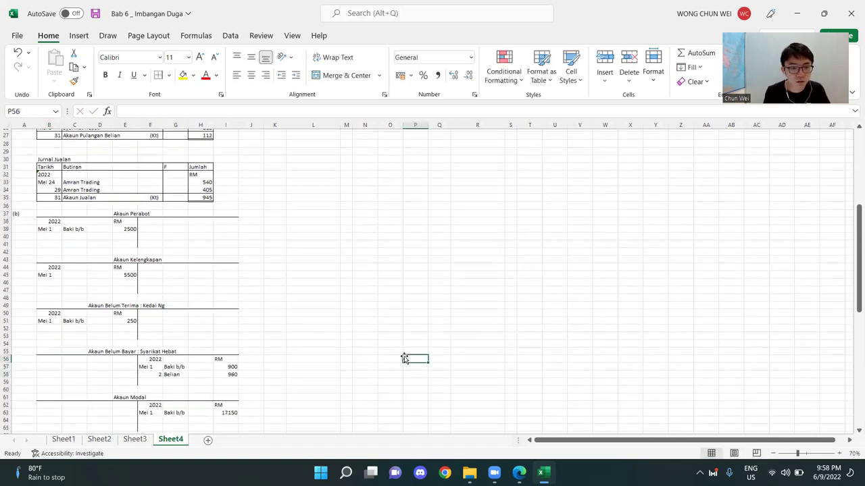
Step: Check Syarikat Hebat's return in Jurnal Pulangan Belian and enter the date Mei 5 on the debit side of its account
scroll(404, 358, up, 4)
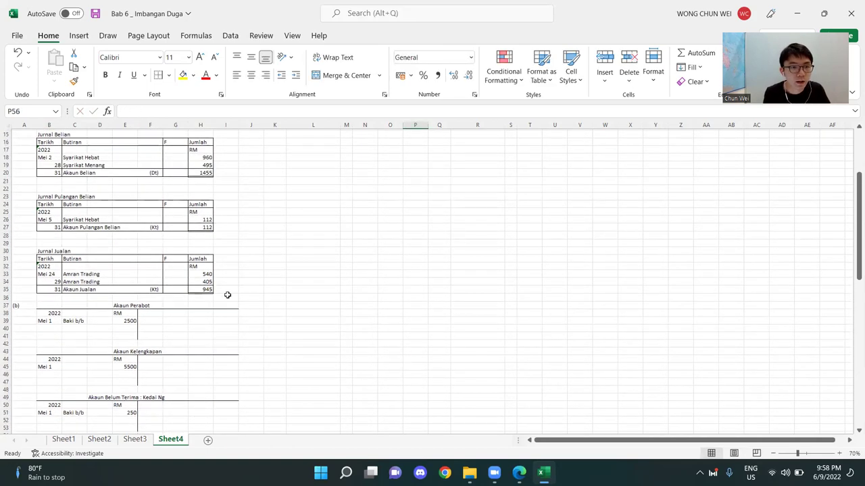
drag(47, 220, 206, 225)
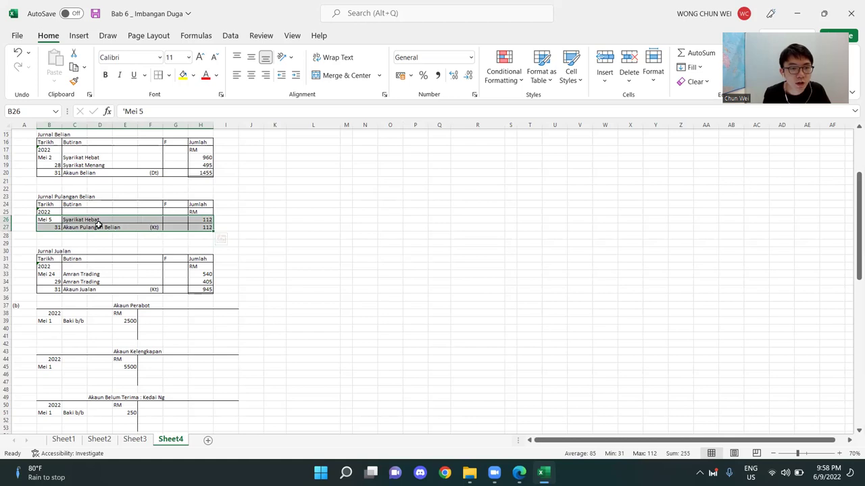
scroll(166, 304, down, 5)
drag(122, 325, 48, 347)
click(50, 343)
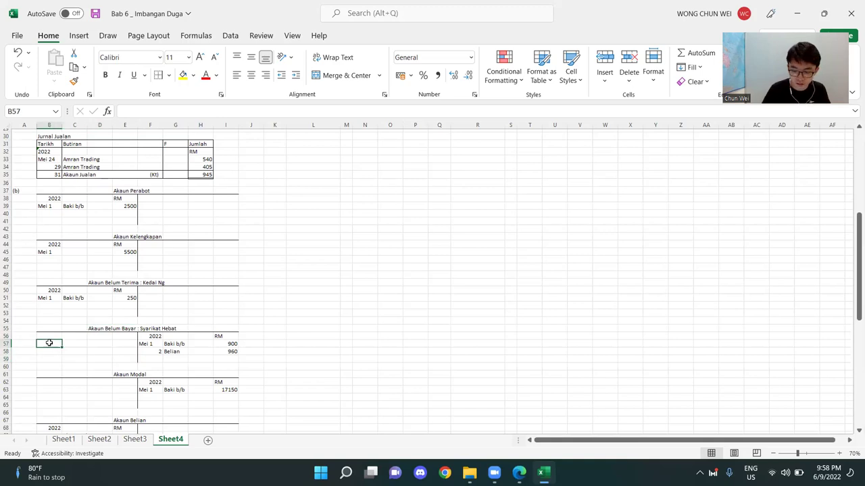
text('Mei)
key(Tab)
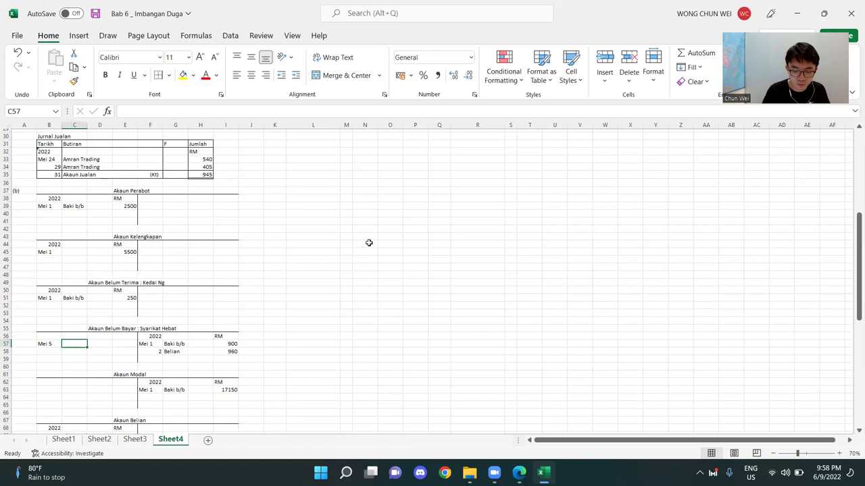
text(Pulangan Belian)
key(Return)
key(Up)
key(Right)
key(Right)
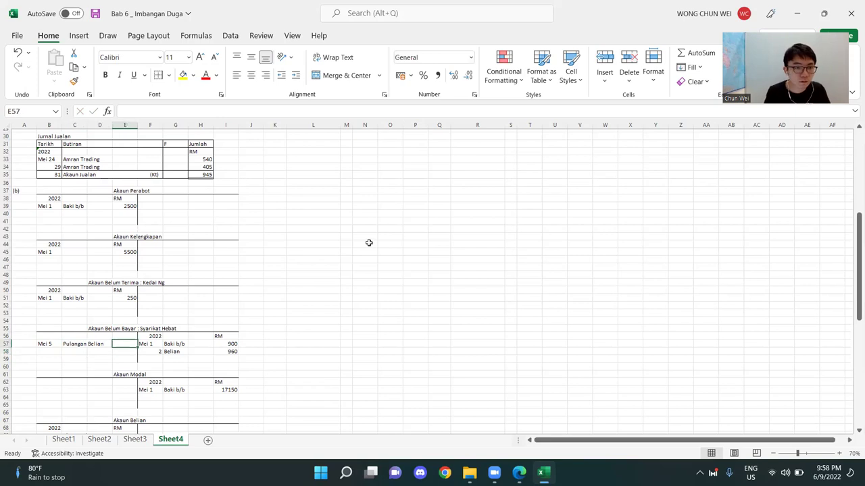
scroll(369, 242, up, 5)
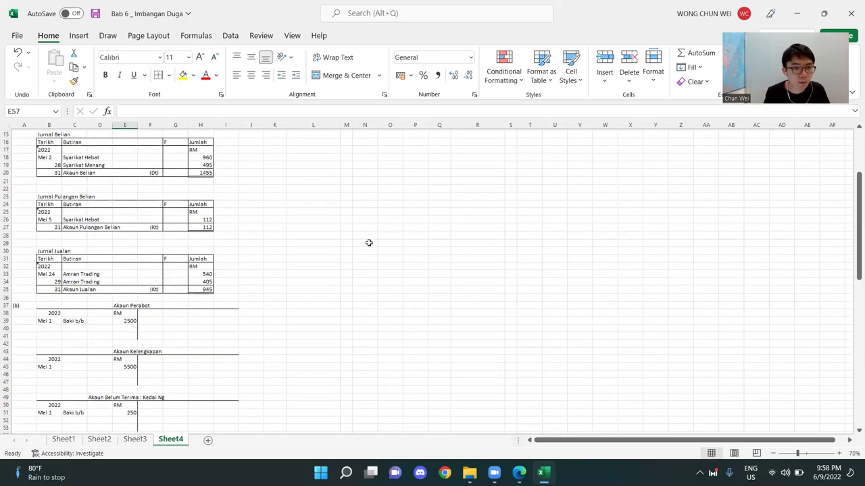
scroll(369, 243, down, 5)
text(112)
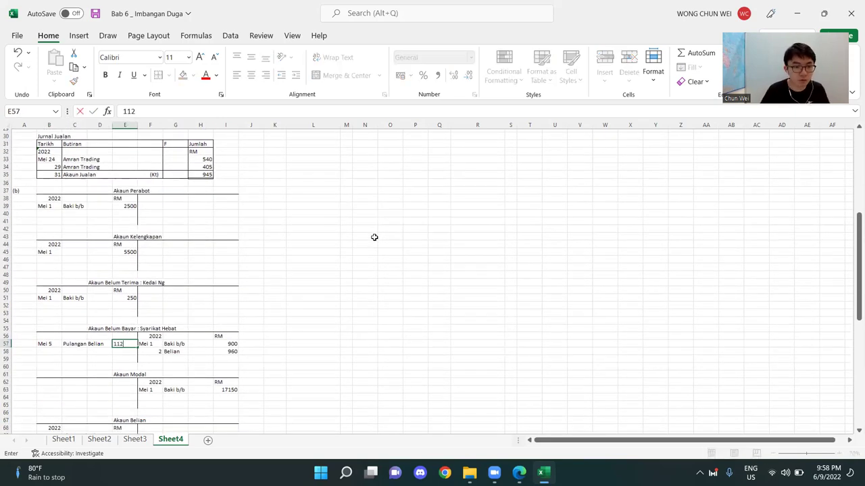
key(Return)
Step: Add the year 2022 and the RM heading above the debit entries in Akaun Belum Bayar : Syarikat Hebat
click(43, 335)
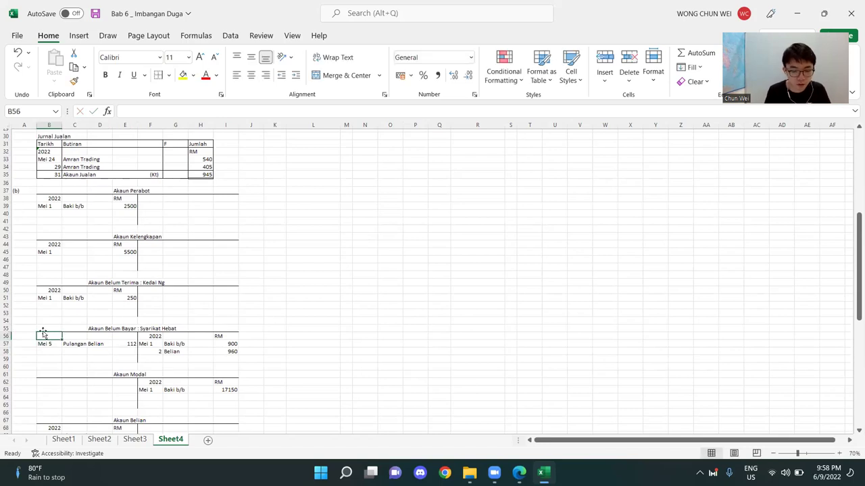
text(2022)
key(Tab)
key(Tab)
key(Tab)
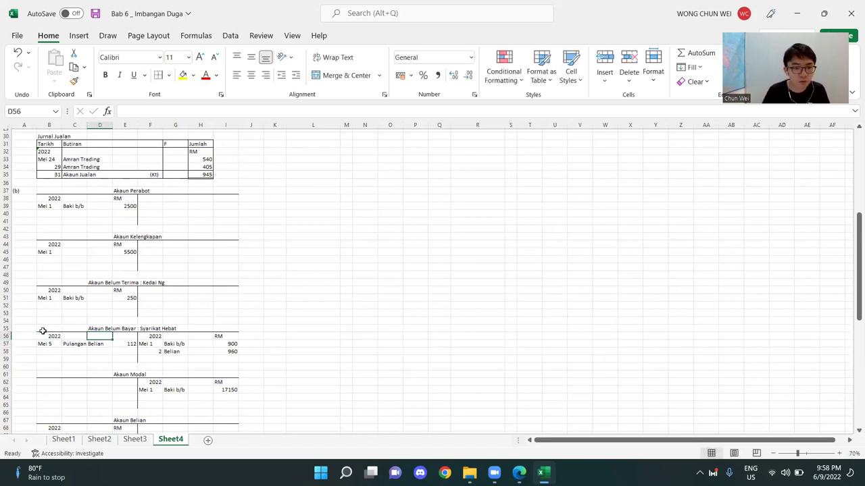
text(RM)
key(Return)
Step: Examine the 20 Mei payment to ABB : Syarikat Hebat in Buku Tunai, comparing its Diskaun Diterima and Bank amounts
scroll(591, 254, up, 10)
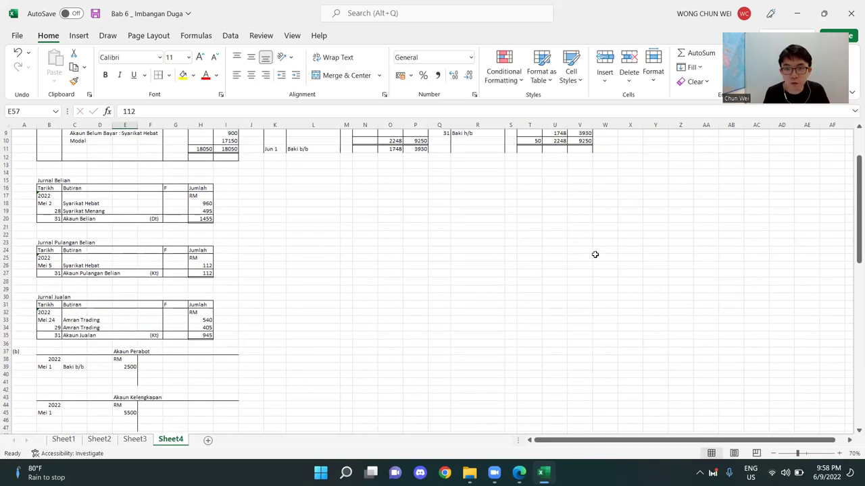
drag(460, 179, 585, 181)
click(530, 179)
click(582, 179)
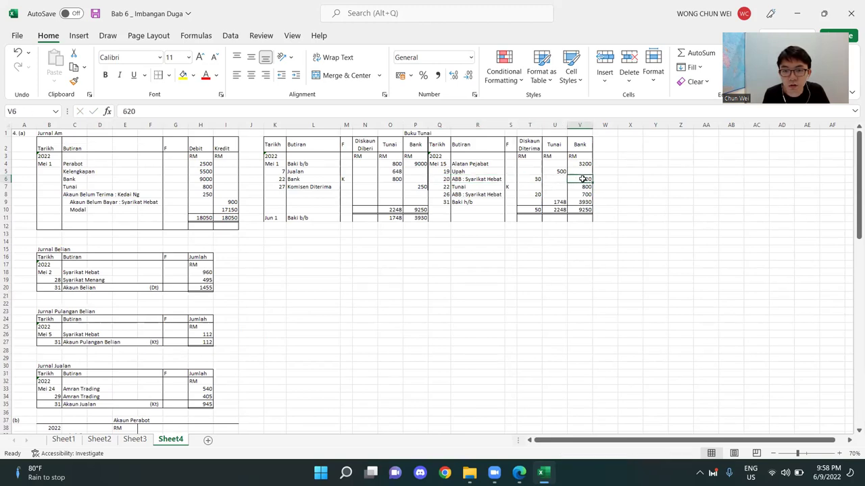
click(529, 180)
click(585, 181)
drag(529, 145, 529, 179)
drag(586, 146, 586, 179)
click(530, 179)
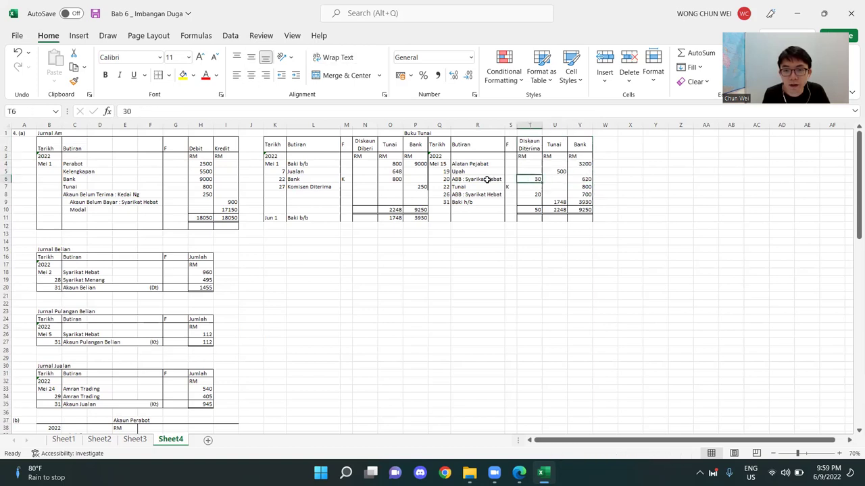
drag(449, 179, 583, 179)
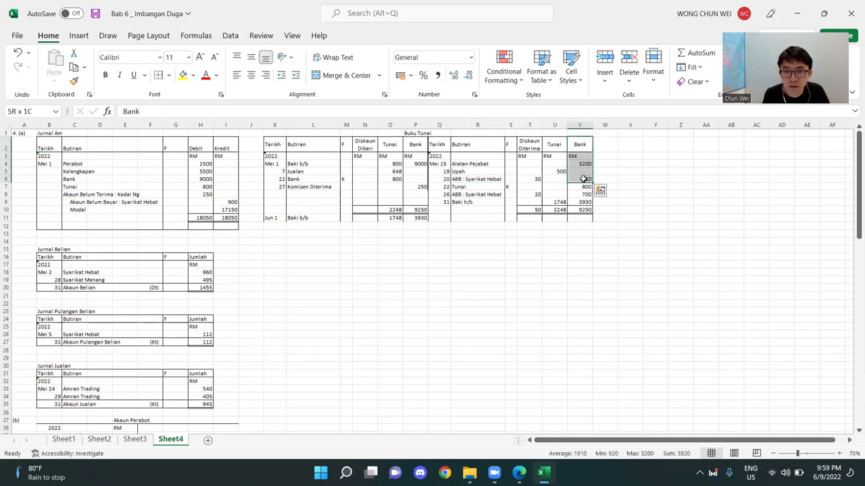
drag(448, 179, 573, 179)
drag(581, 146, 580, 171)
scroll(476, 220, down, 10)
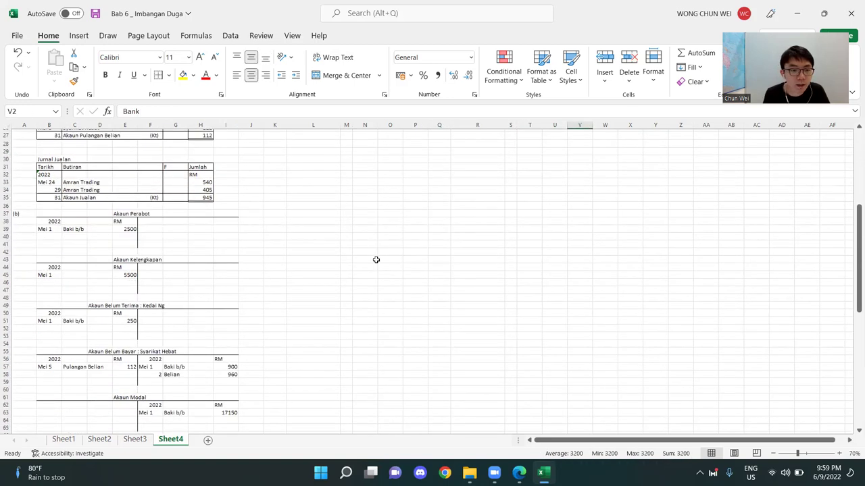
scroll(174, 304, down, 3)
drag(117, 241, 48, 256)
click(51, 262)
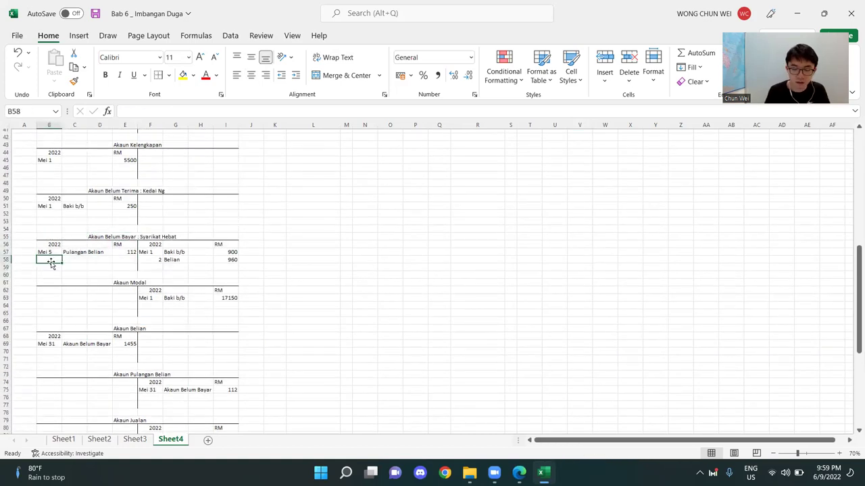
text(20)
key(Tab)
text(Bank)
key(Return)
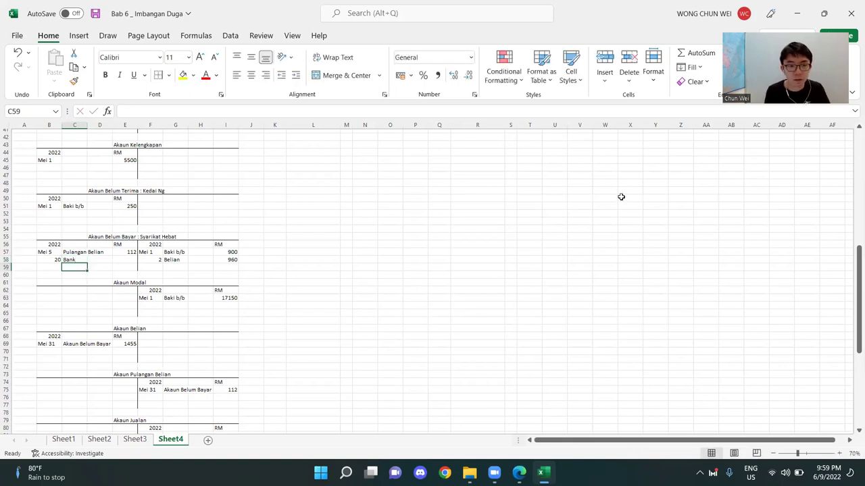
scroll(730, 235, up, 12)
scroll(729, 210, up, 2)
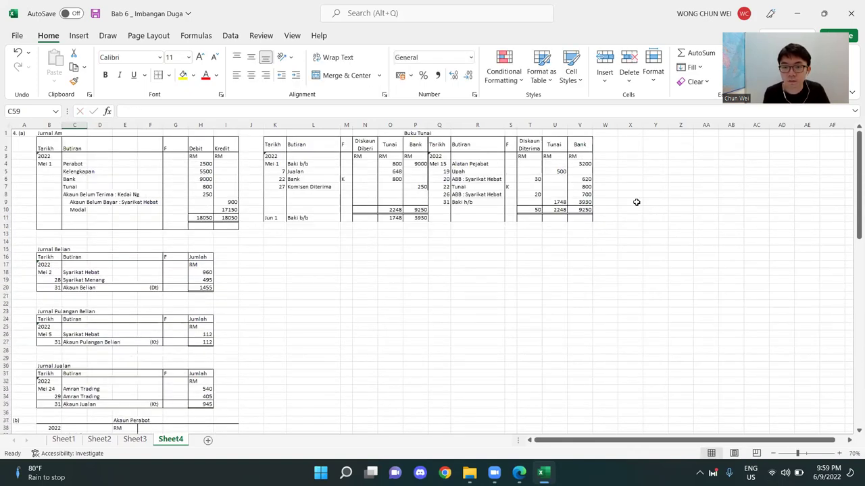
click(588, 179)
scroll(281, 318, down, 10)
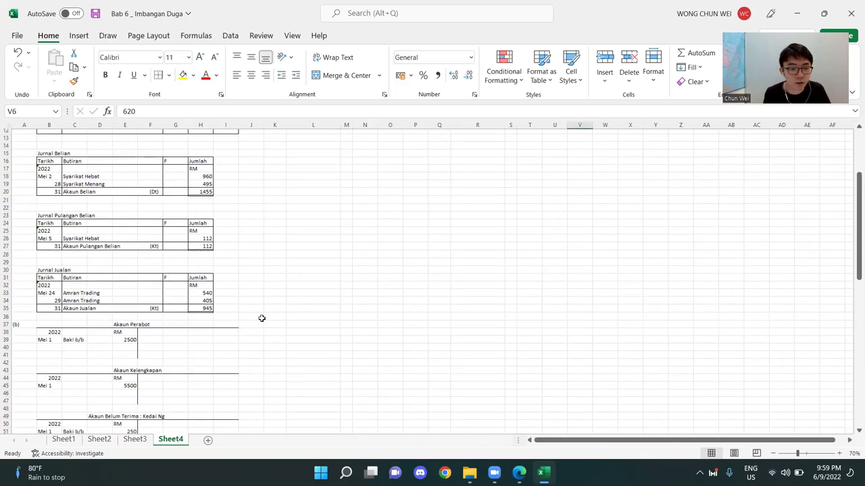
click(129, 328)
text(620)
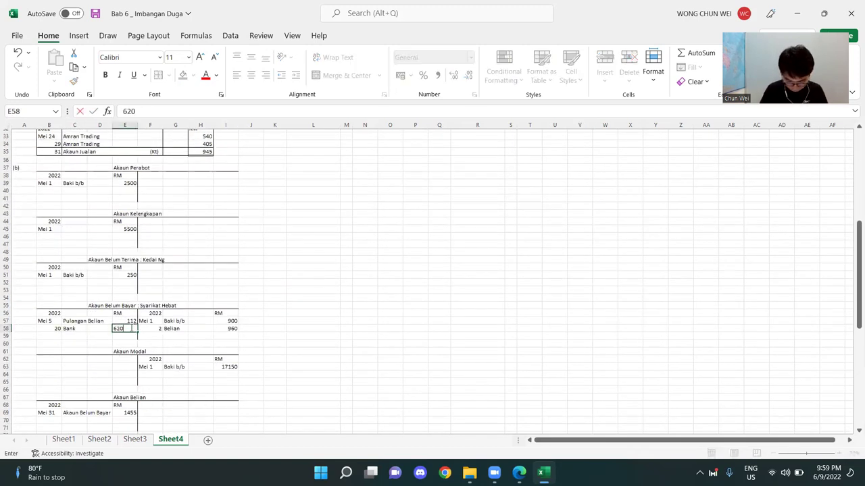
key(Return)
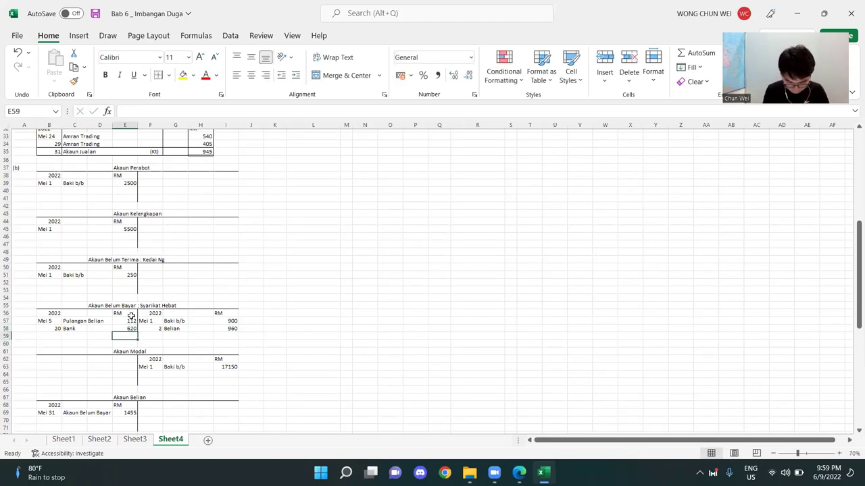
Step: Insert two blank rows below the Bank entry in Akaun Belum Bayar : Syarikat Hebat
click(79, 335)
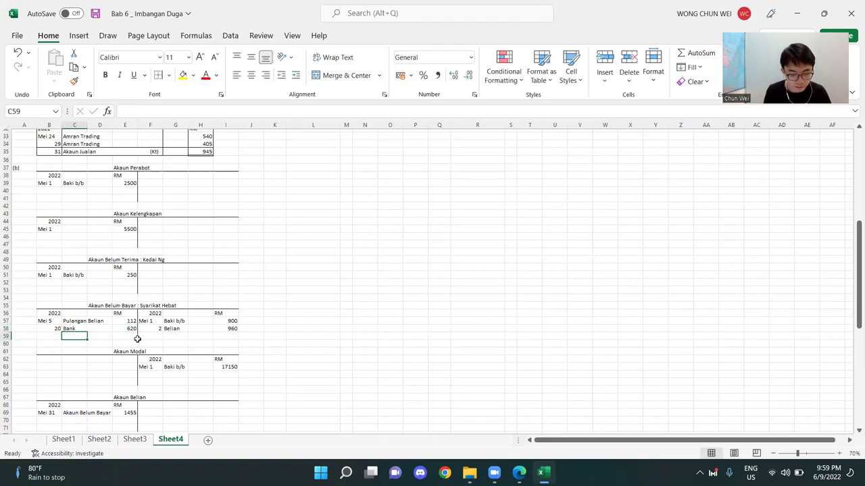
key(shift+space)
key(ctrl+plus)
key(ctrl+plus)
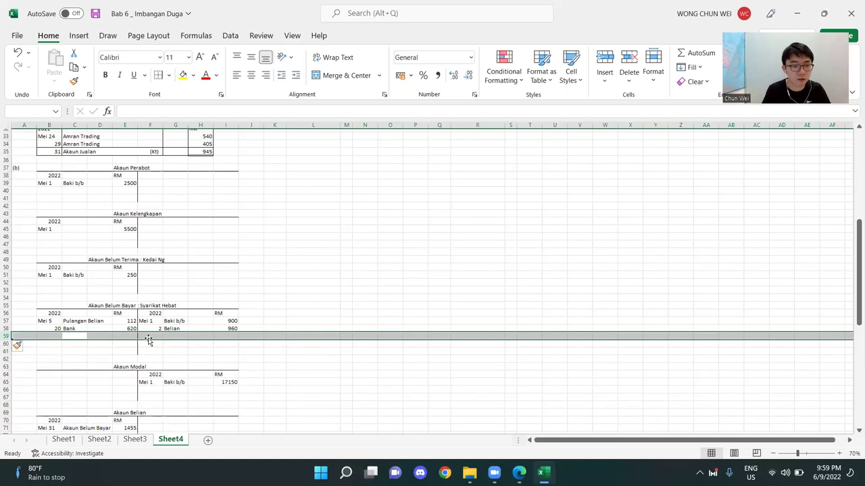
click(339, 302)
click(65, 335)
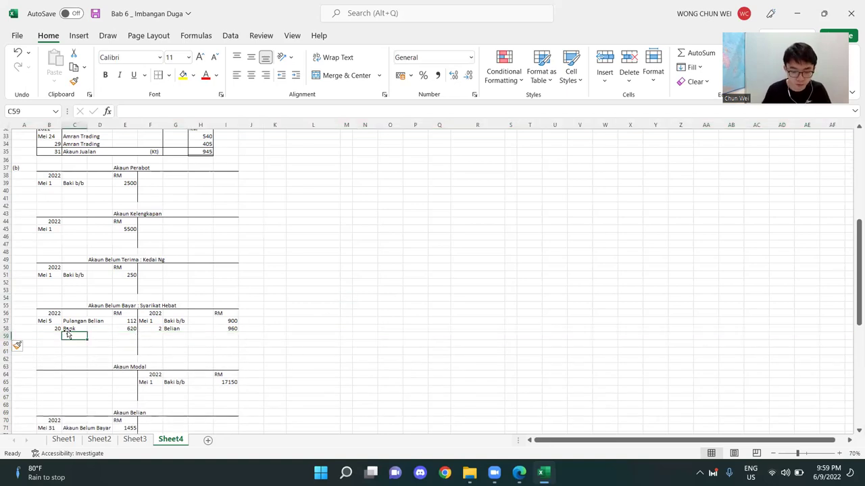
text(Diskaun)
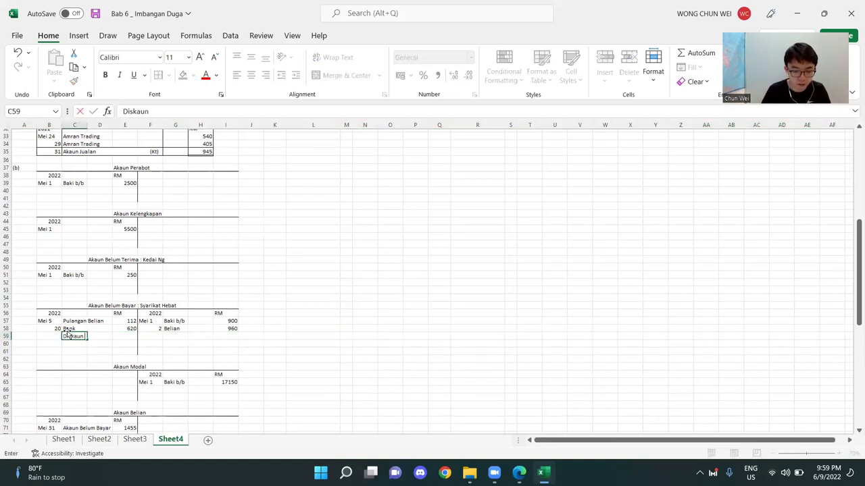
text( Dlterima)
key(Return)
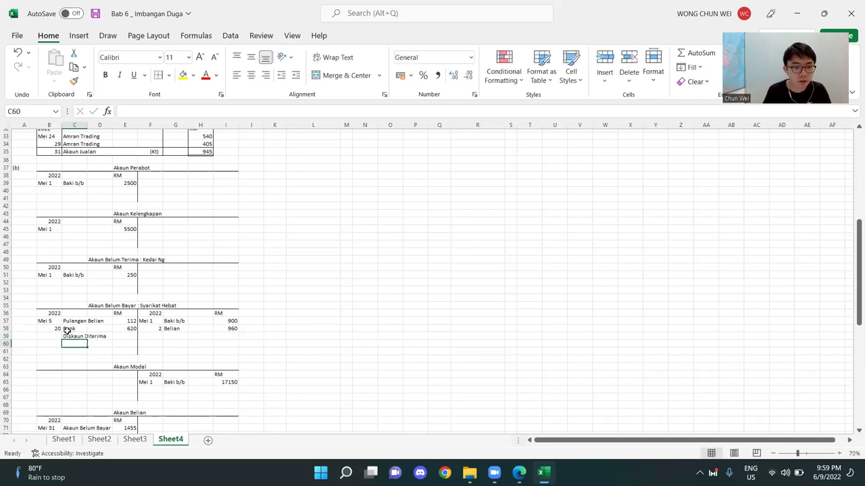
click(122, 336)
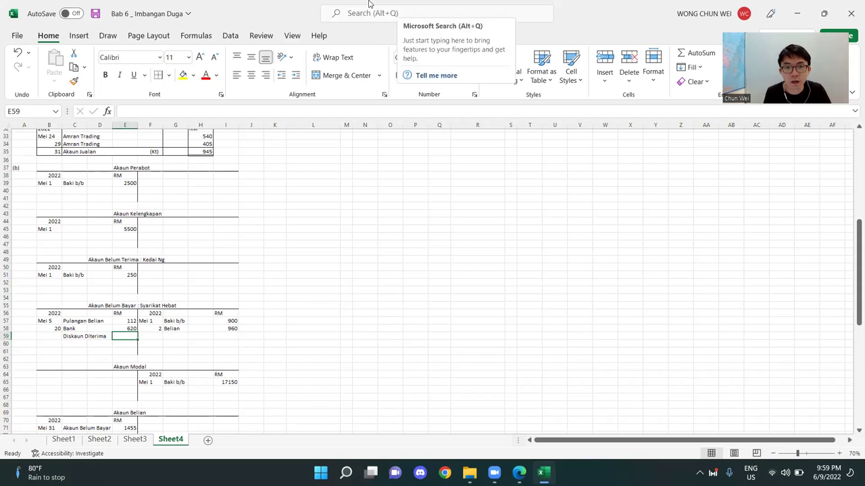
scroll(852, 254, up, 10)
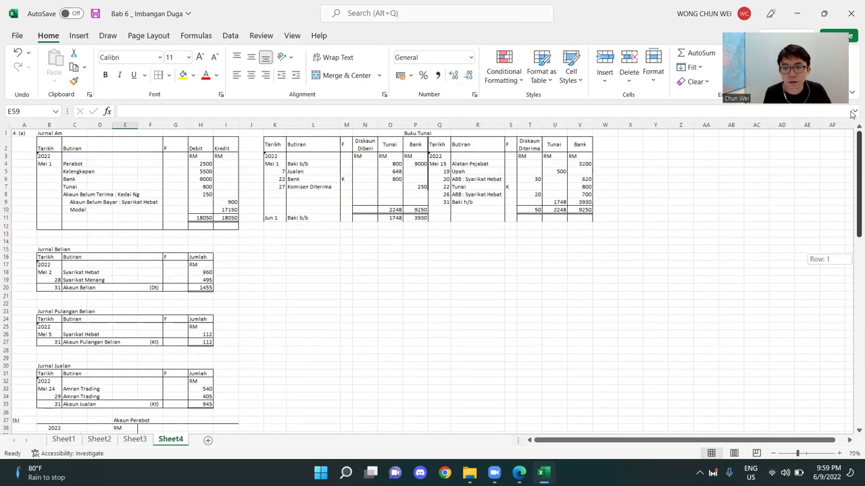
click(533, 179)
scroll(223, 309, down, 6)
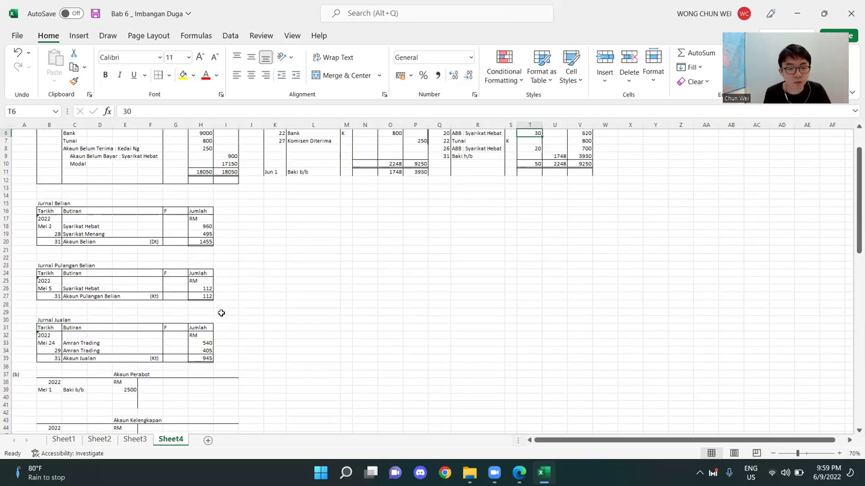
scroll(162, 369, down, 2)
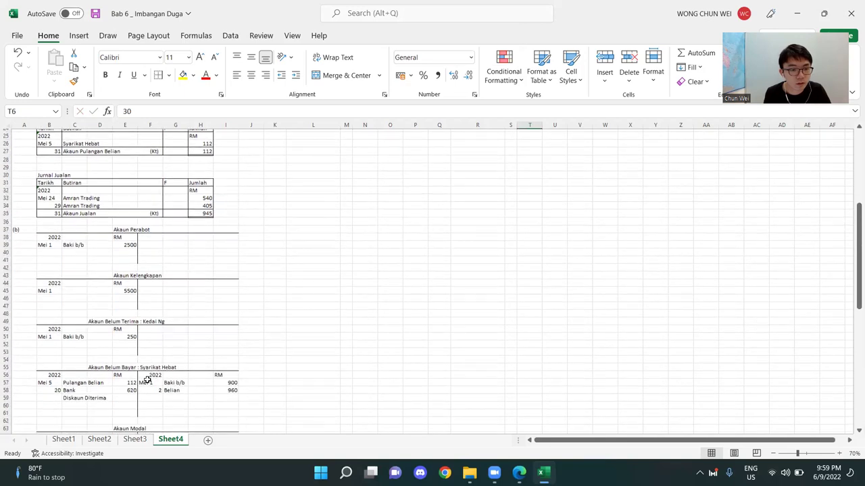
click(126, 381)
text(30)
key(Return)
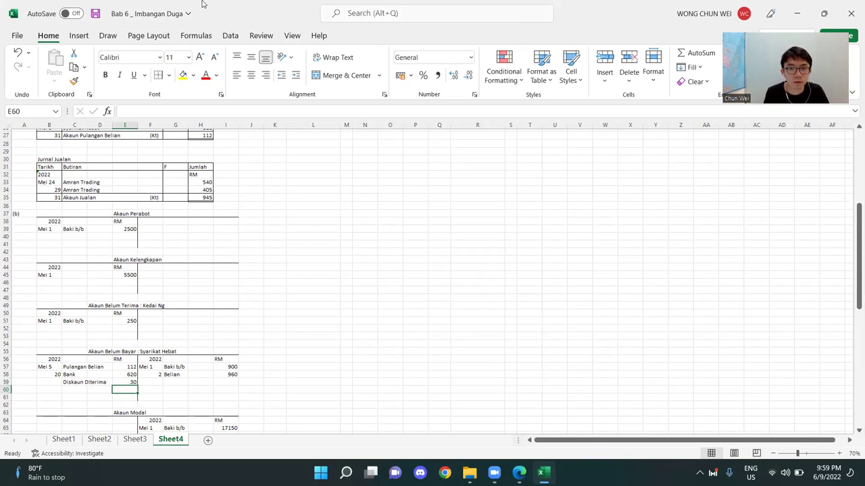
click(303, 359)
drag(62, 376, 131, 380)
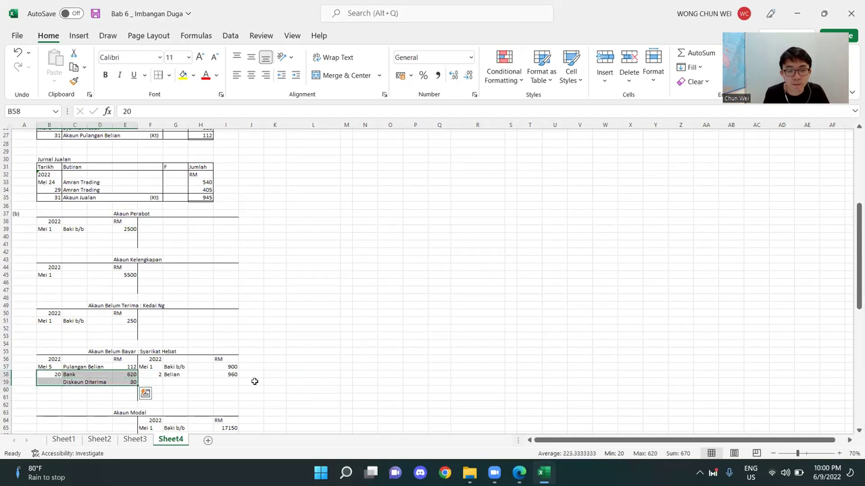
click(398, 351)
scroll(362, 318, down, 2)
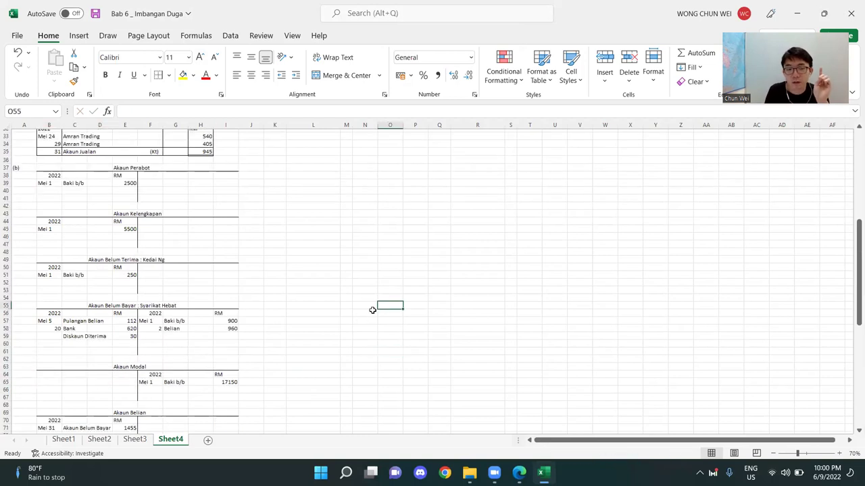
scroll(372, 310, down, 1)
drag(72, 316, 127, 317)
click(385, 311)
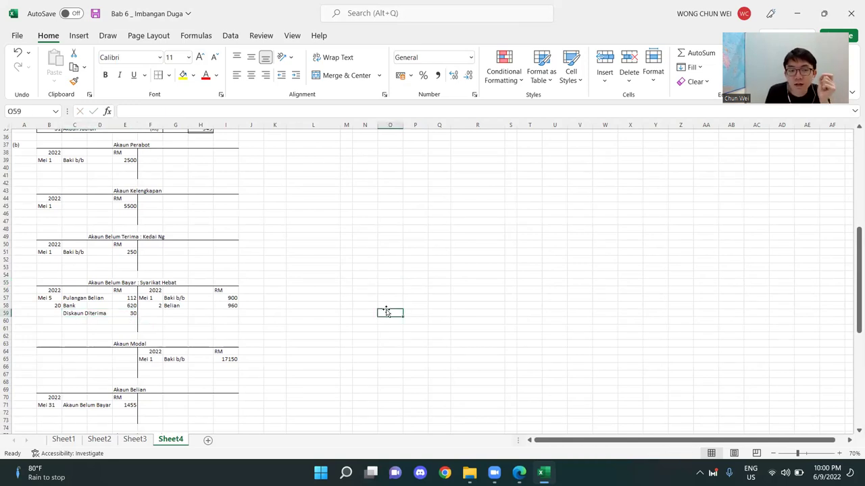
Step: Title the blank T-account below Akaun Upah as Akaun Diskaun Diterima
scroll(390, 307, down, 9)
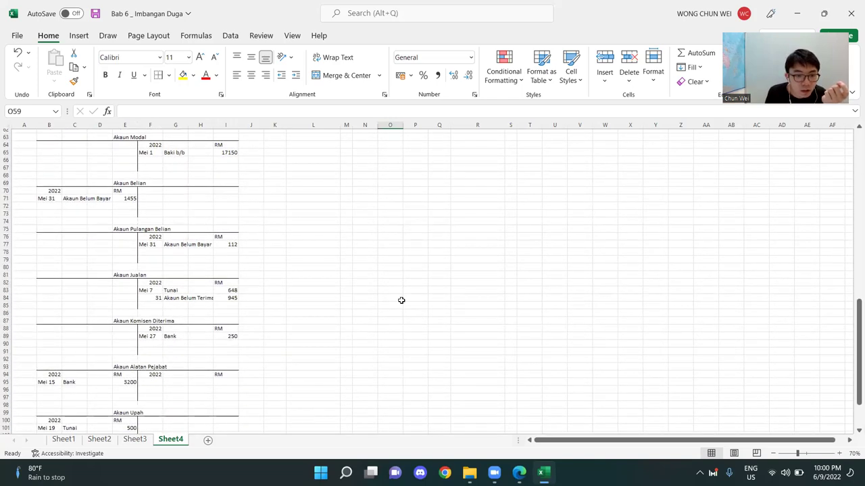
scroll(401, 300, down, 4)
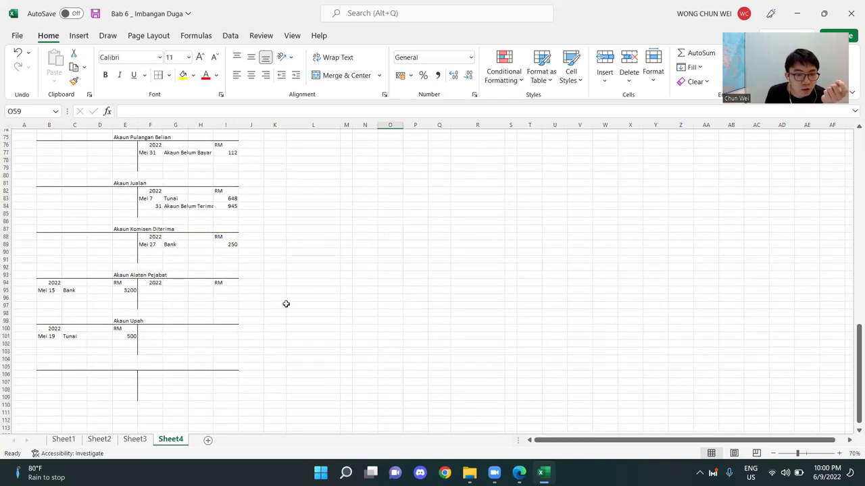
click(130, 366)
text(Aka)
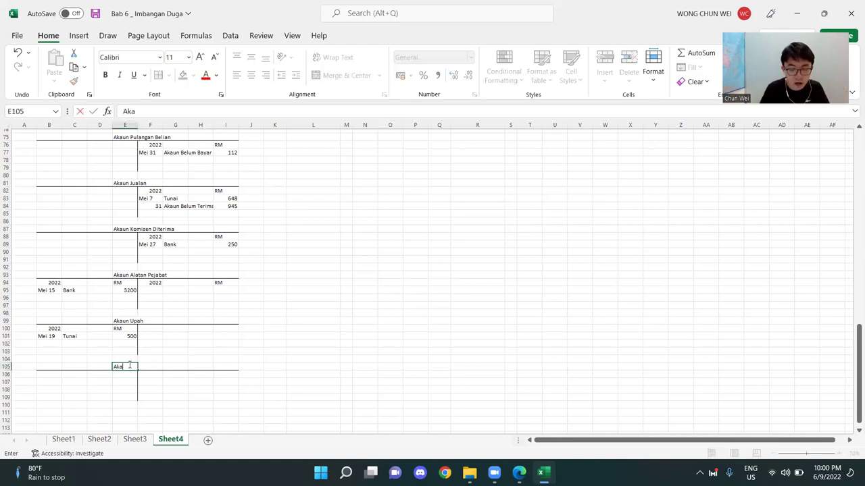
text(un Diskaun)
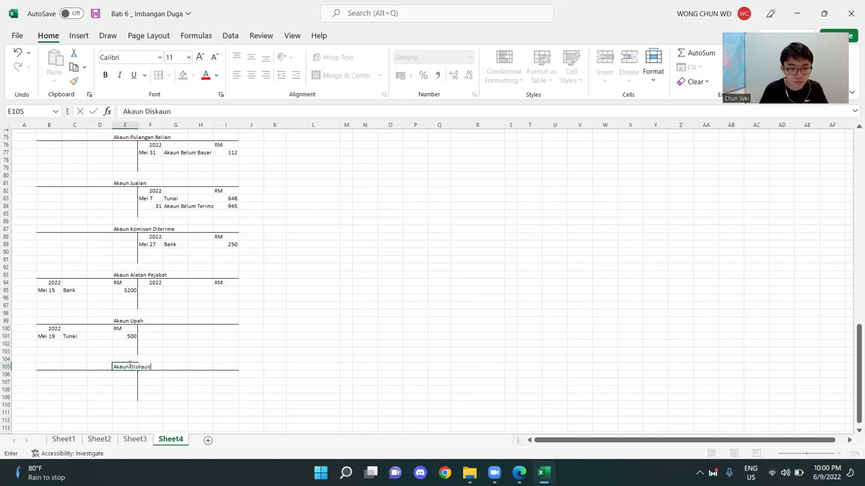
text( Diterima)
key(Return)
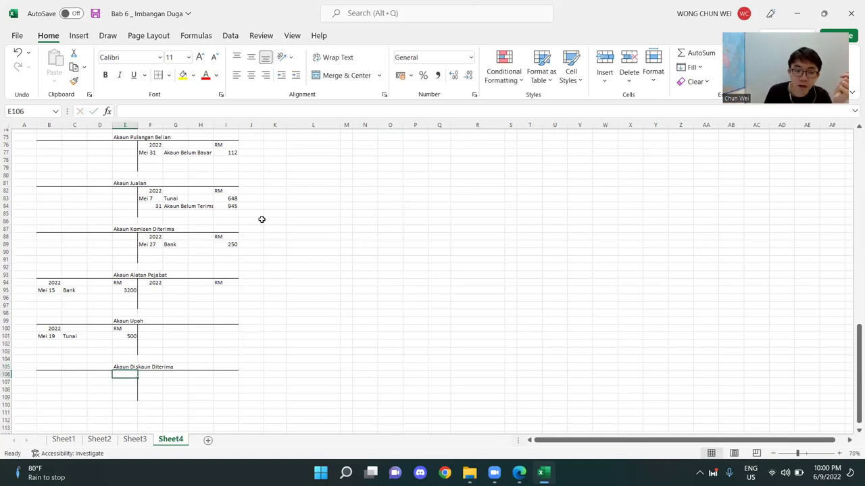
scroll(261, 219, up, 8)
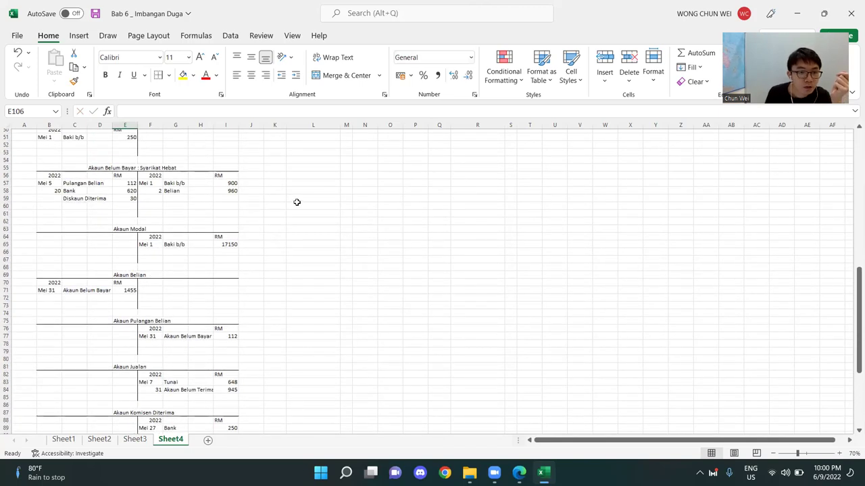
scroll(296, 202, up, 2)
drag(116, 244, 39, 207)
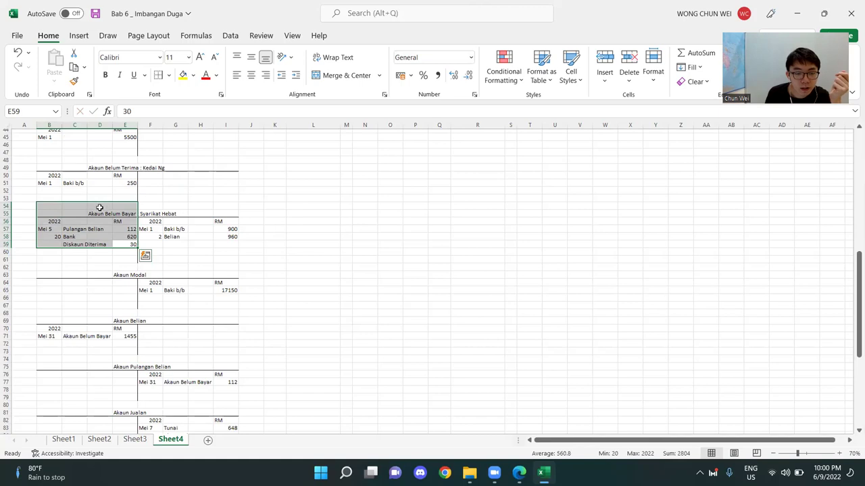
scroll(140, 353, down, 12)
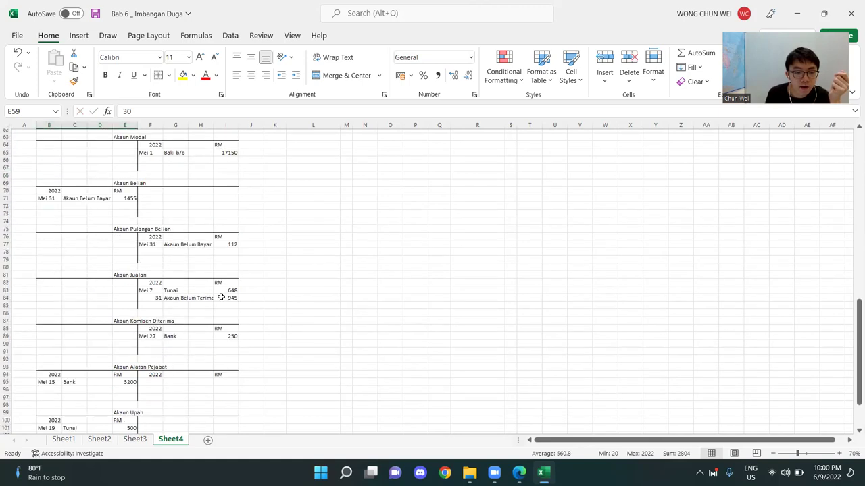
drag(153, 313, 264, 364)
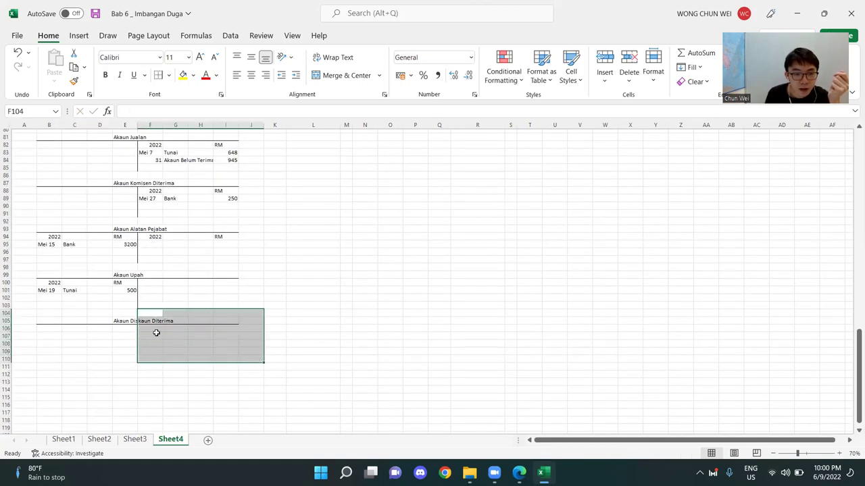
Step: Enter the year 2022 and the RM heading on the credit side of Akaun Diskaun Diterima, aligned with the accounts above
click(147, 327)
text(')
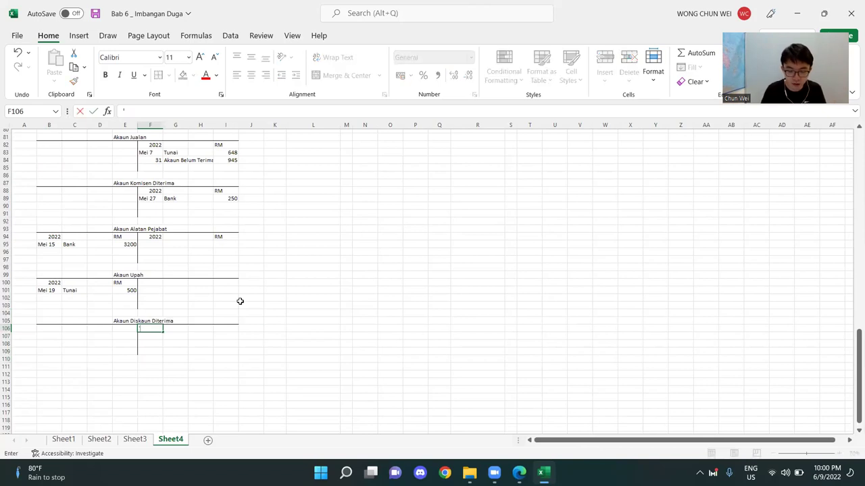
key(BackSpace)
text(2022)
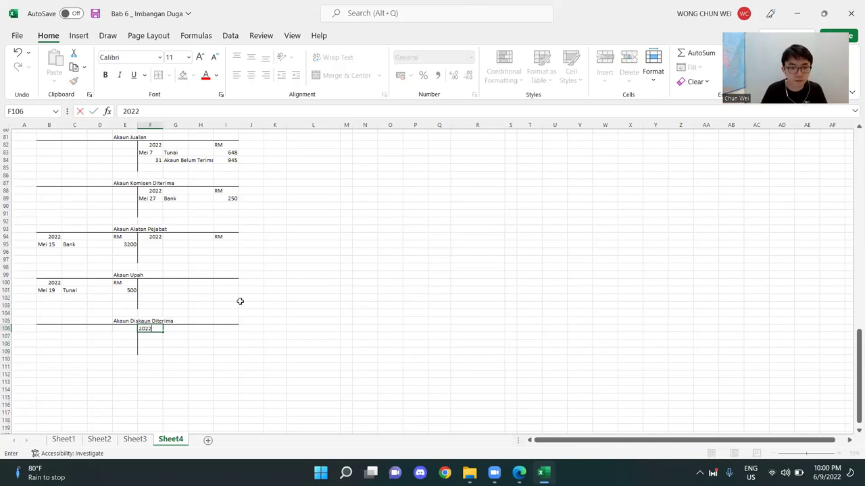
key(Right)
key(Right)
key(Right)
key(Right)
key(shift+Left)
text(RM)
key(Return)
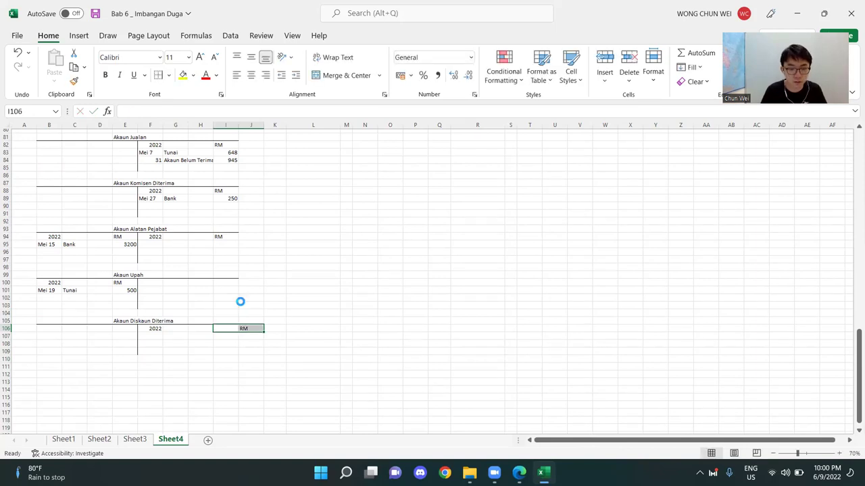
key(ctrl+z)
key(Left)
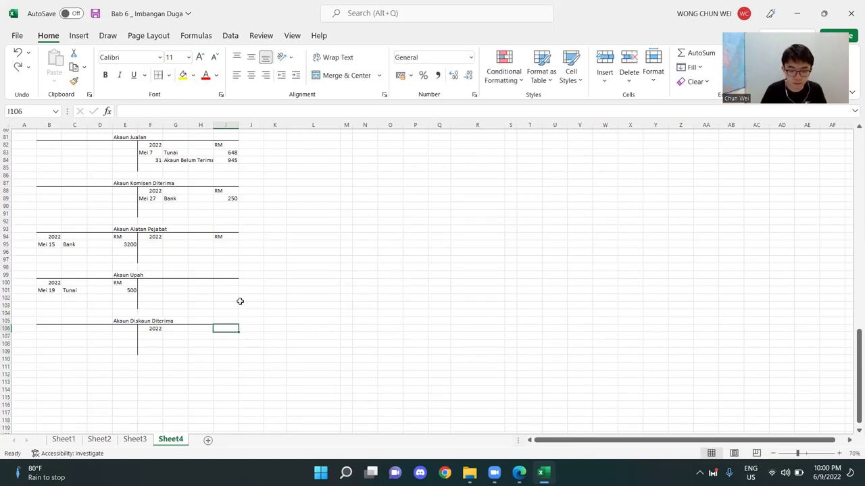
text(RM)
key(Return)
Step: Enter the date Mei 20 and the description ABB: Syarikat Hebat on the credit side of Akaun Diskaun Diterima
key(Left)
key(Left)
key(Left)
text('Mei)
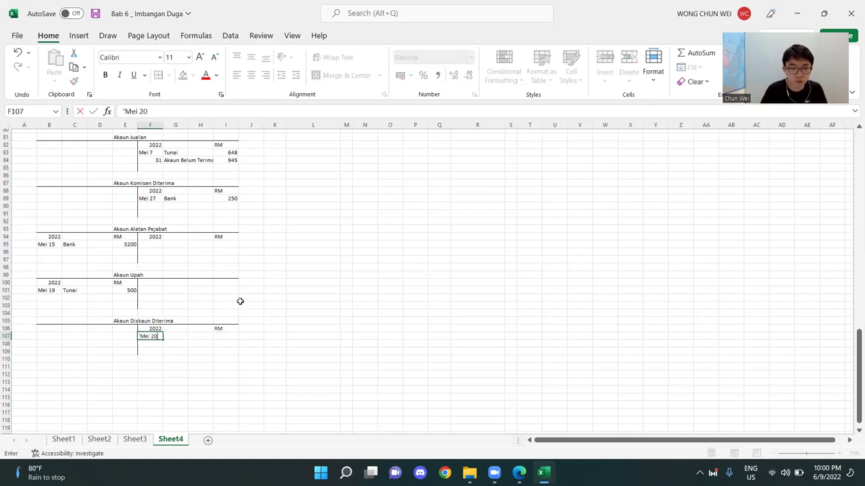
key(Tab)
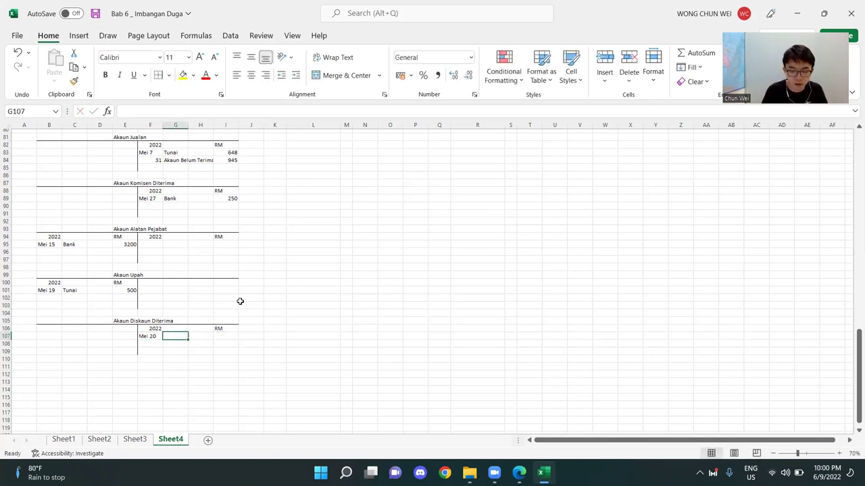
text(ABB: Syarika)
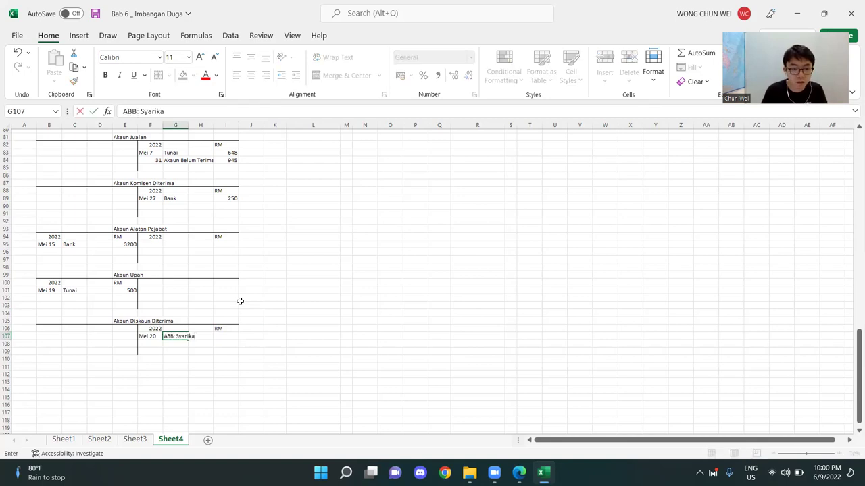
text(t Hikmat)
key(Return)
scroll(240, 302, up, 5)
scroll(240, 302, up, 10)
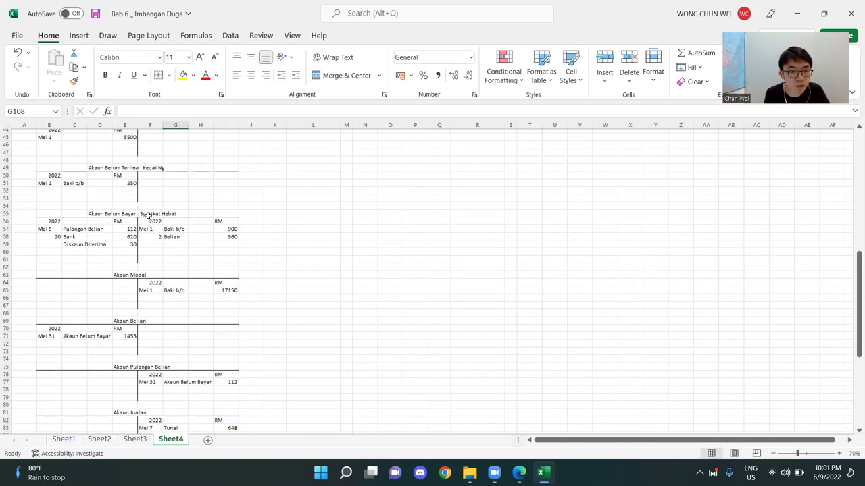
click(136, 245)
scroll(272, 260, down, 10)
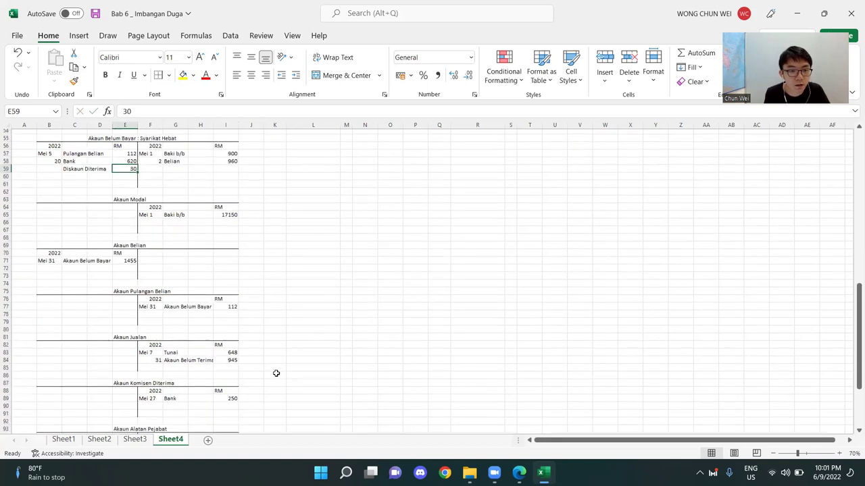
click(228, 382)
text(30)
key(Return)
click(678, 328)
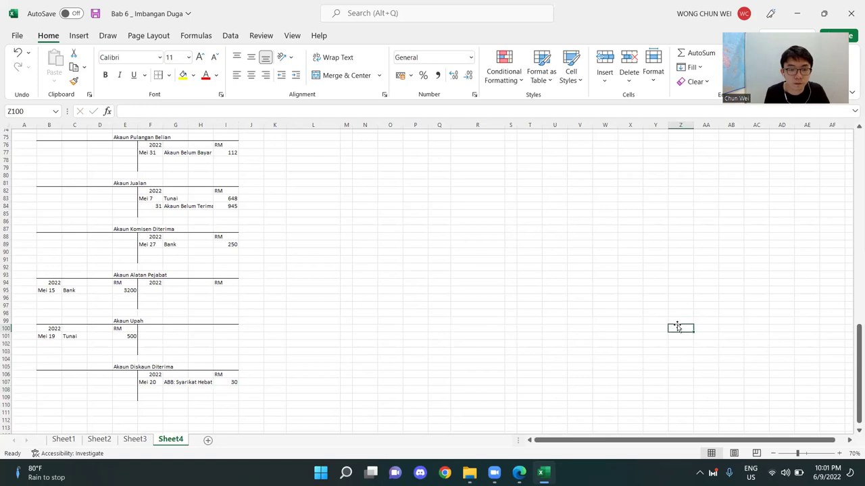
Step: Examine the Diskaun Diterima column in Buku Tunai and compare it with the debit-side Tunai and Bank columns
scroll(677, 311, up, 20)
scroll(675, 302, up, 3)
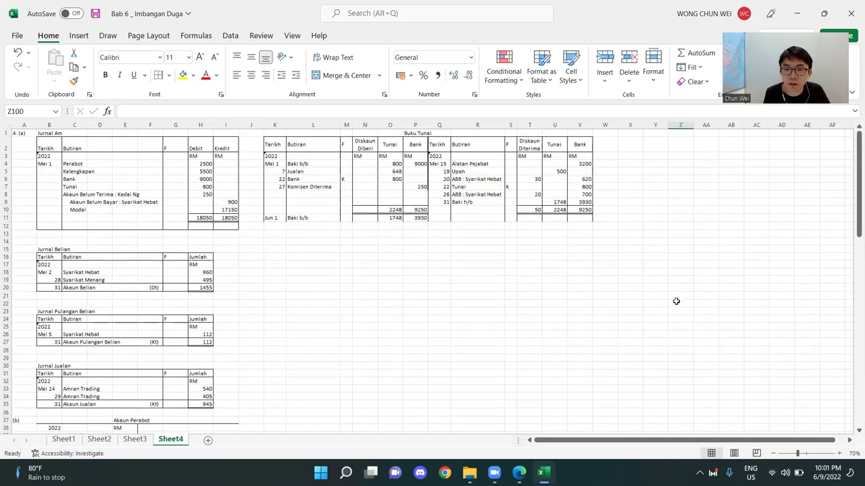
drag(529, 147, 531, 194)
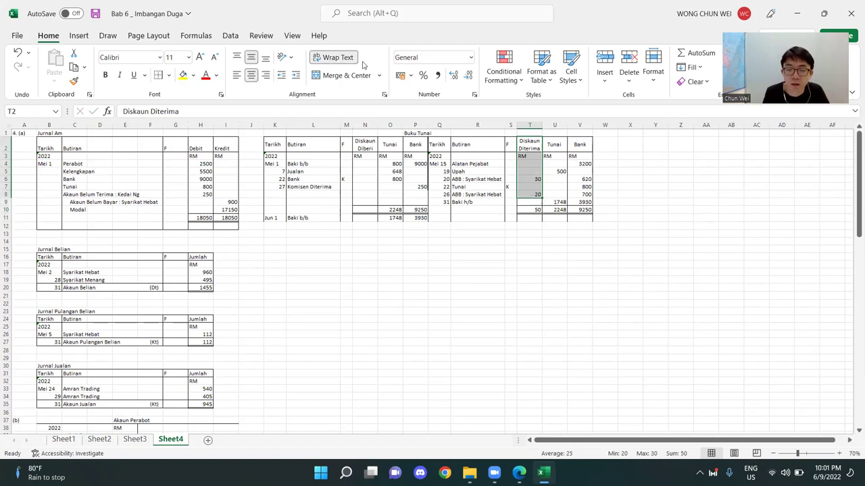
click(400, 303)
click(389, 144)
drag(389, 145, 417, 228)
click(530, 241)
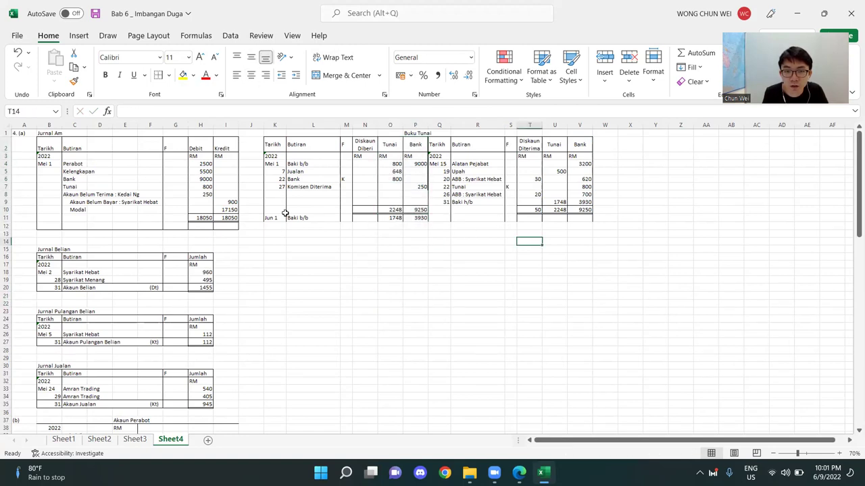
Step: Examine the Diskaun Diterima column and Tunai contra entry in the Buku Tunai, plus the Akaun Diskaun Diterima ledger account
click(290, 218)
click(345, 288)
click(394, 218)
click(410, 218)
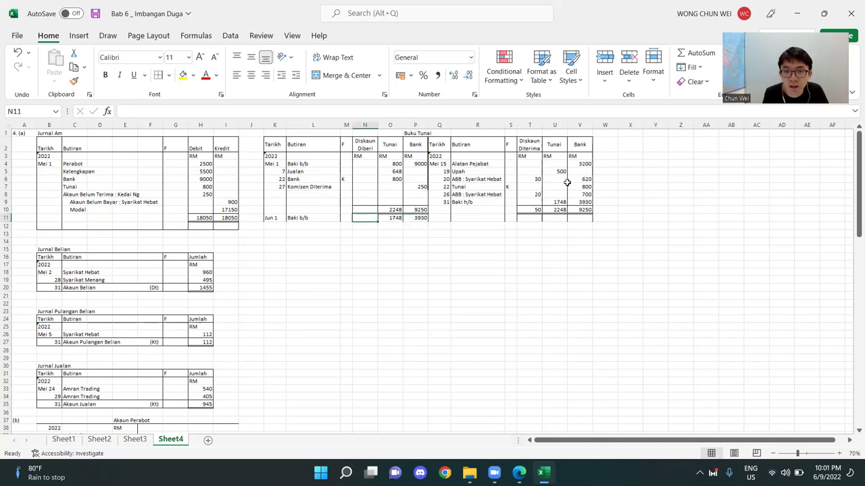
drag(529, 144, 537, 228)
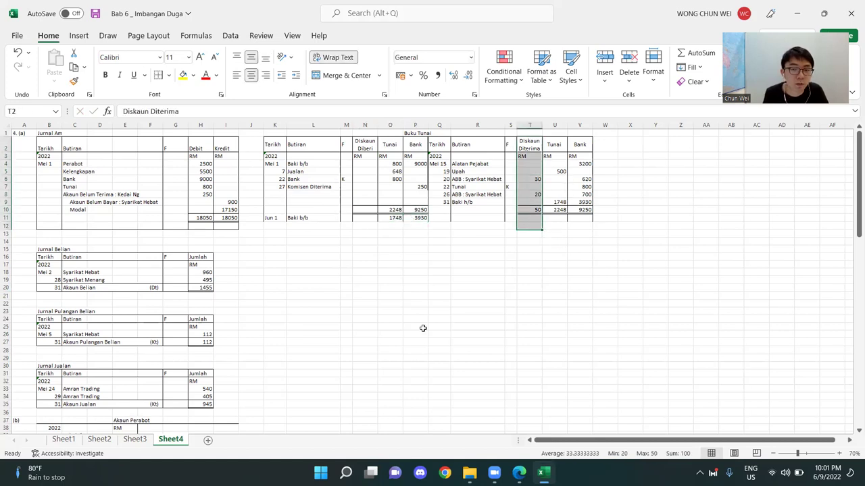
scroll(420, 315, down, 18)
scroll(206, 351, down, 9)
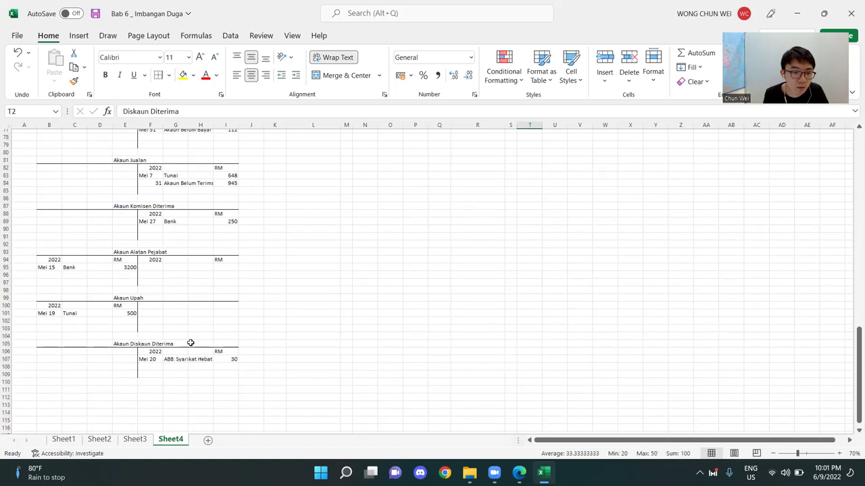
drag(79, 301, 210, 322)
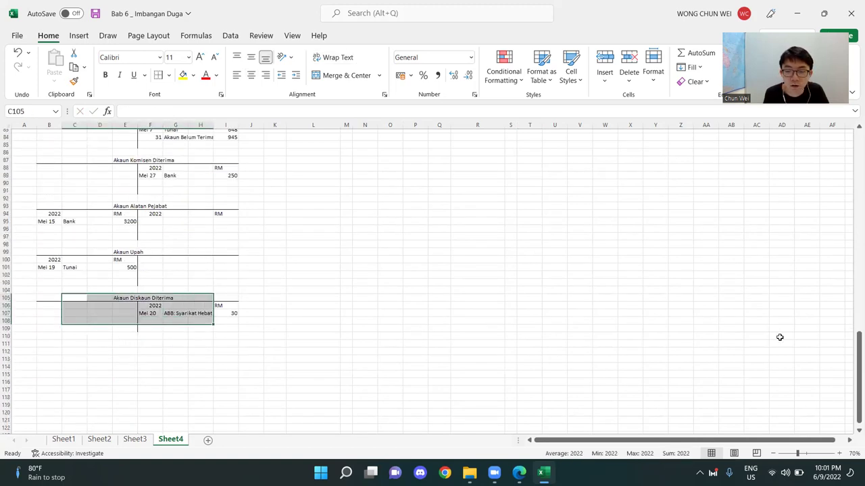
click(770, 337)
drag(852, 358, 852, 173)
click(512, 209)
drag(460, 187, 583, 188)
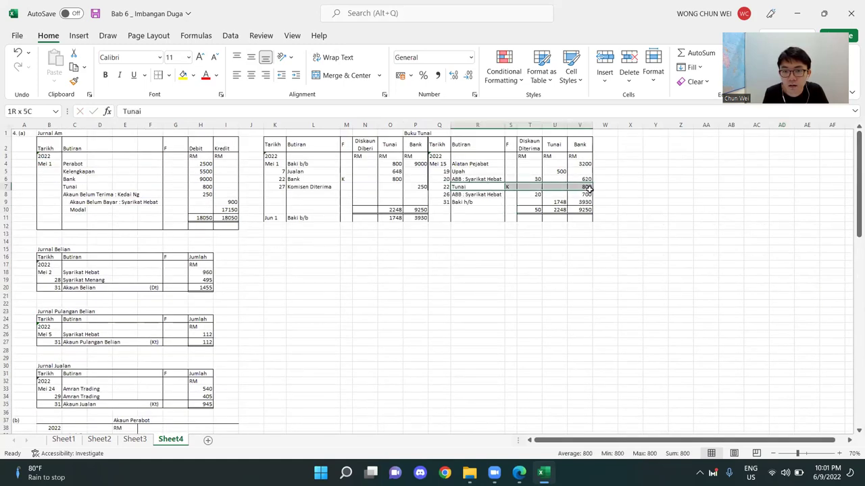
click(472, 250)
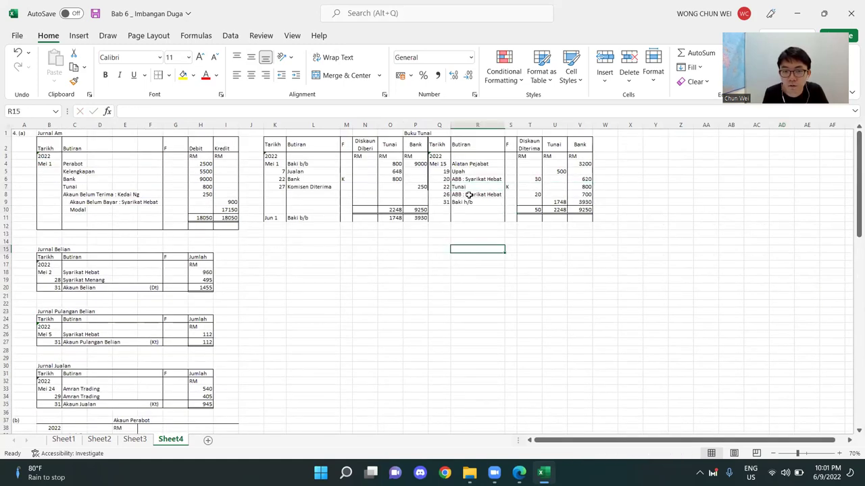
Step: Post the second Syarikat Hebat bank payment from the Buku Tunai to its Akaun Belum Bayar debit side as Bank, 700
drag(470, 195, 592, 195)
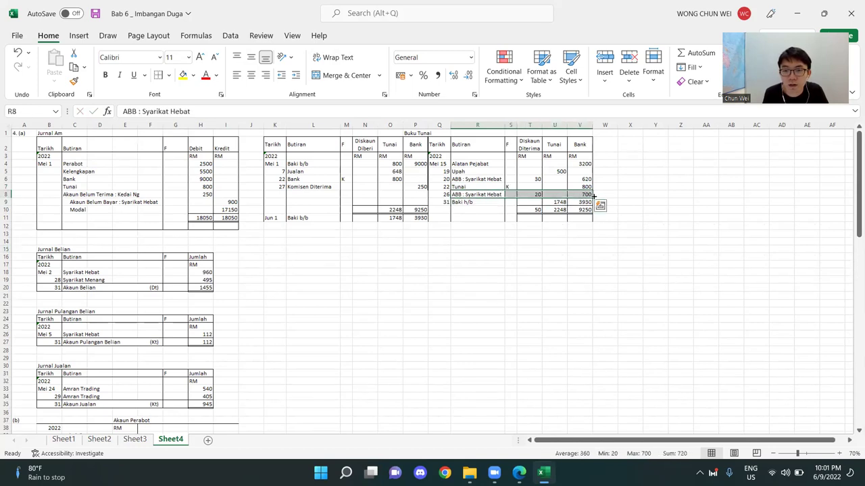
drag(579, 144, 579, 196)
click(580, 195)
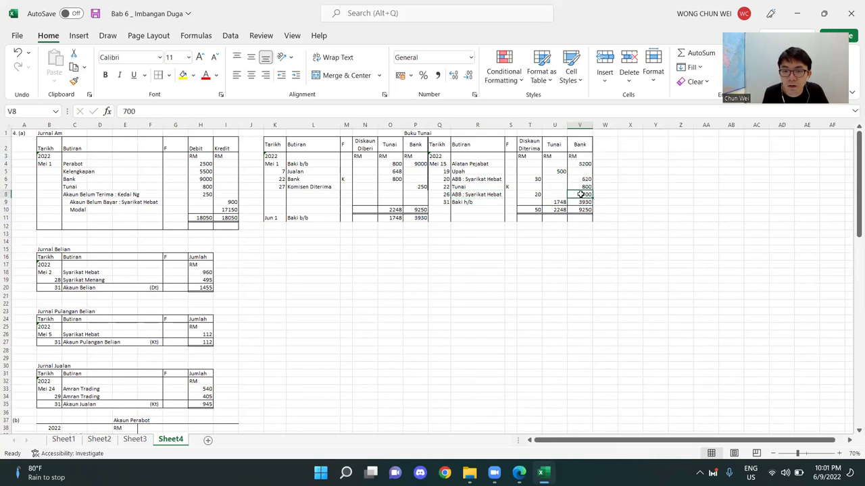
click(471, 195)
scroll(240, 341, down, 12)
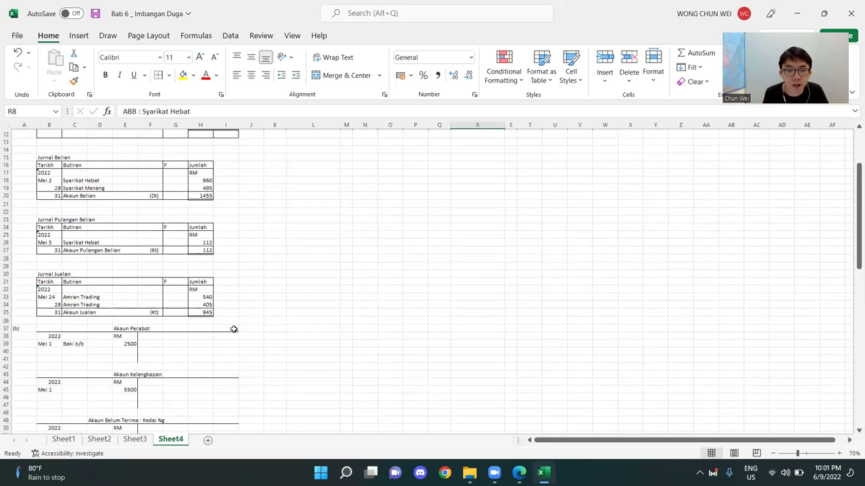
scroll(221, 324, down, 2)
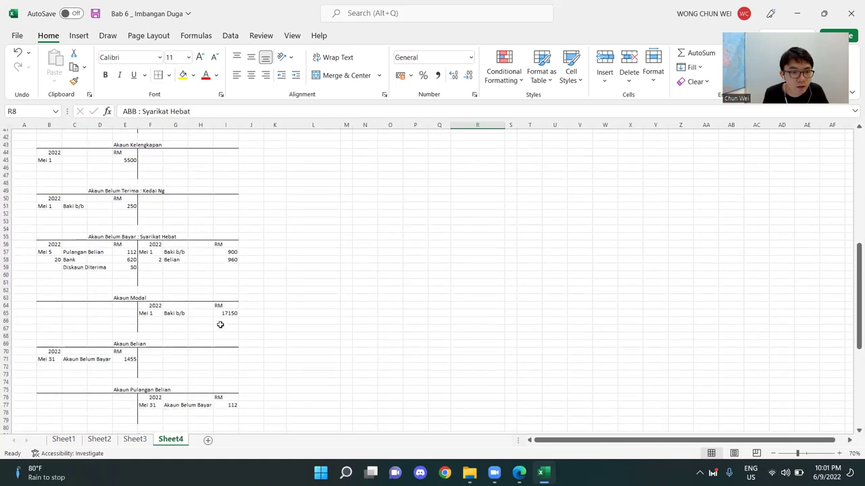
scroll(221, 324, down, 1)
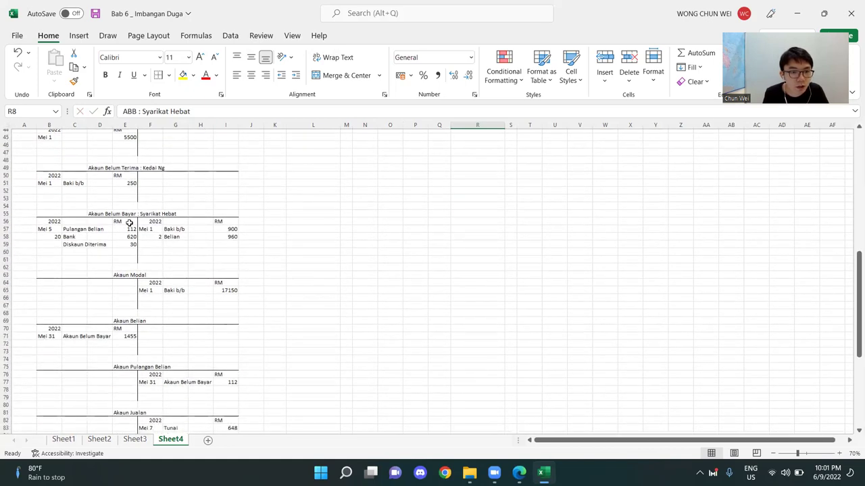
click(126, 251)
text(700)
key(Left)
key(Left)
text(Bank)
key(Return)
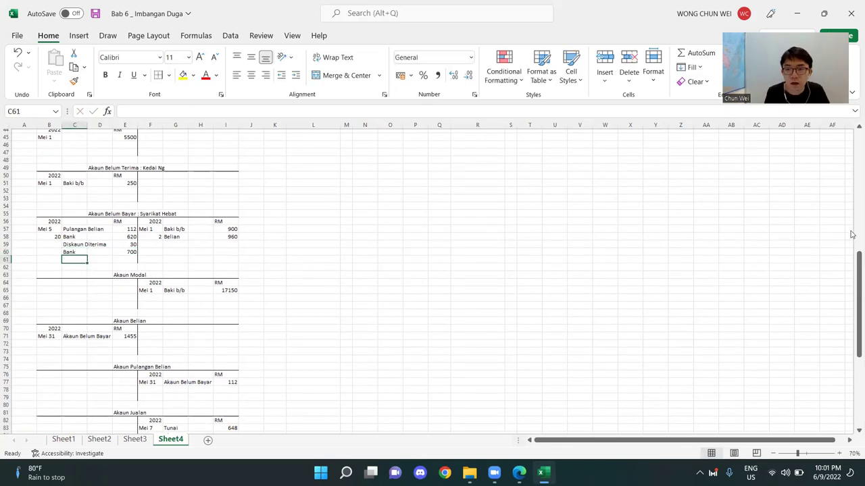
Step: Date the new 700 Bank entry in Akaun Belum Bayar : Syarikat Hebat as 26, matching the Buku Tunai
drag(853, 256, 853, 140)
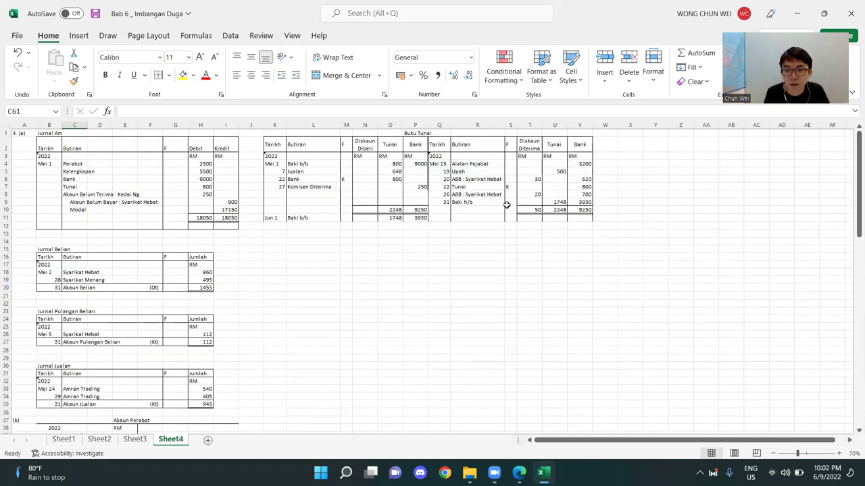
click(442, 195)
click(529, 194)
scroll(433, 256, down, 12)
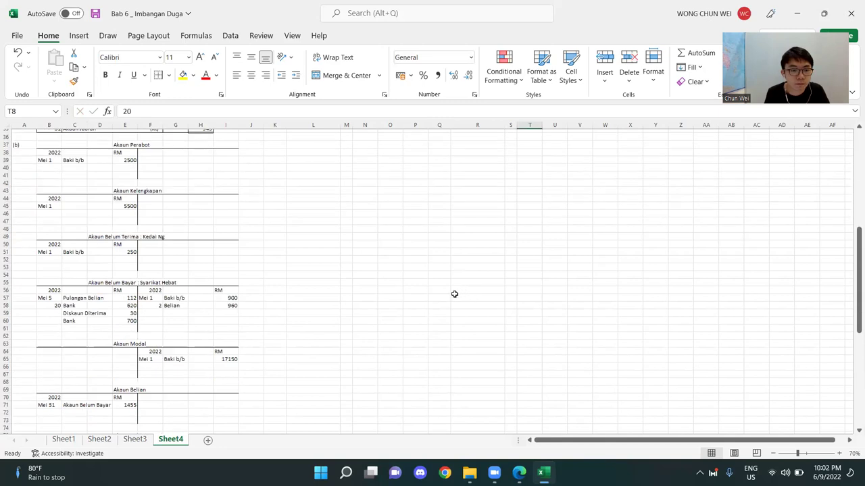
scroll(455, 296, down, 5)
click(48, 206)
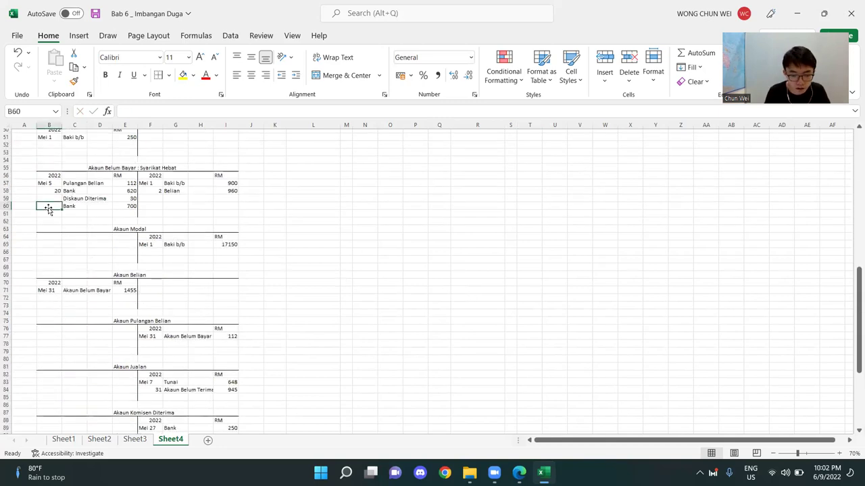
text(26)
key(Return)
Step: Add a Diskaun Diterima entry of 20 below the 700 Bank entry in the Syarikat Hebat account
key(Right)
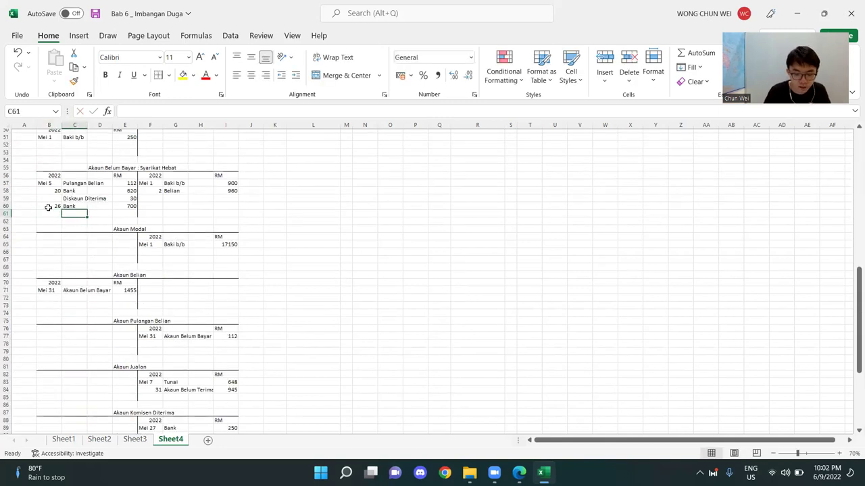
text(Diskaun Diterima)
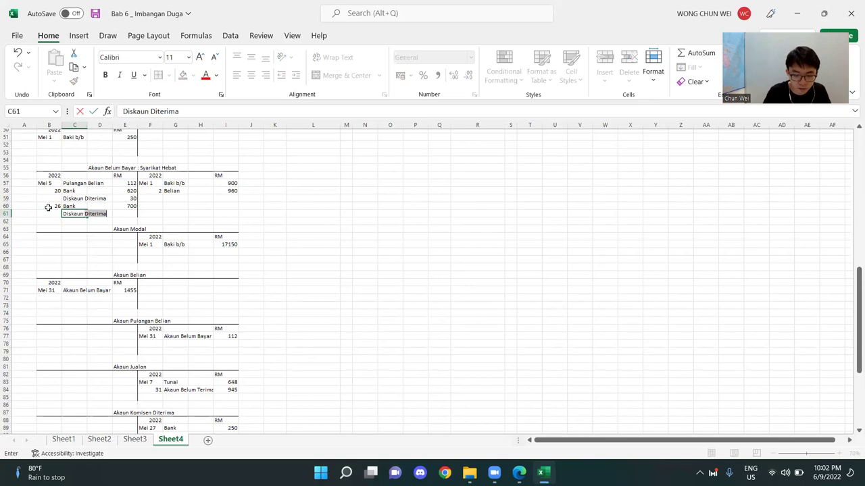
key(Right)
key(Right)
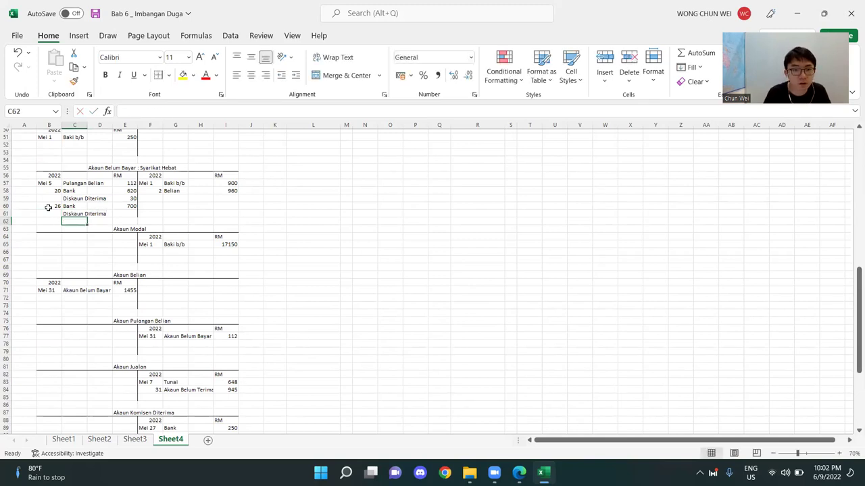
text(20)
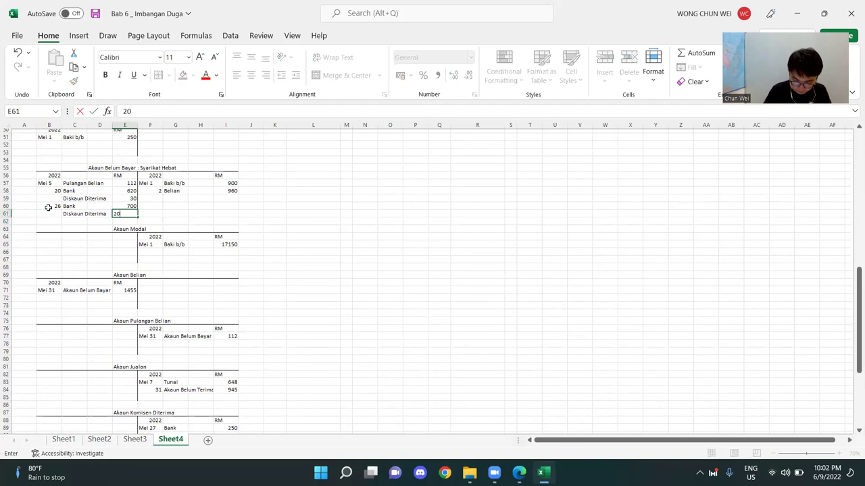
key(Return)
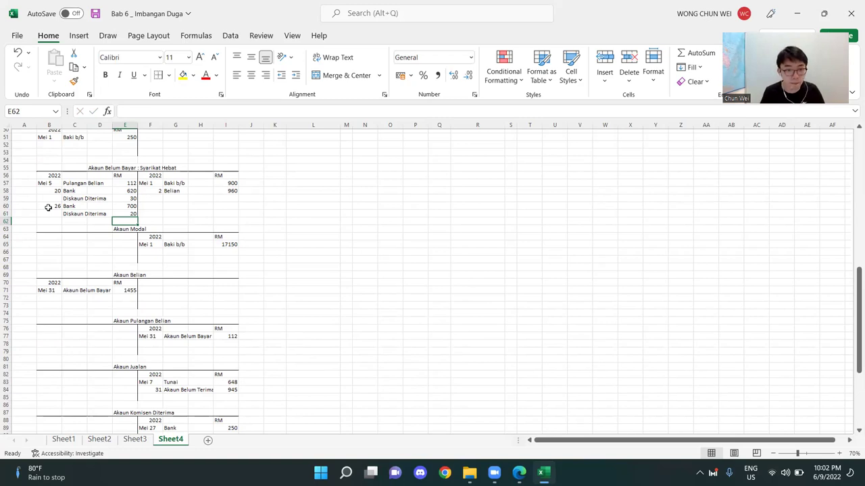
Step: Insert two blank rows at row 62, between the Syarikat Hebat account and Akaun Modal
click(346, 236)
click(132, 220)
key(shift+space)
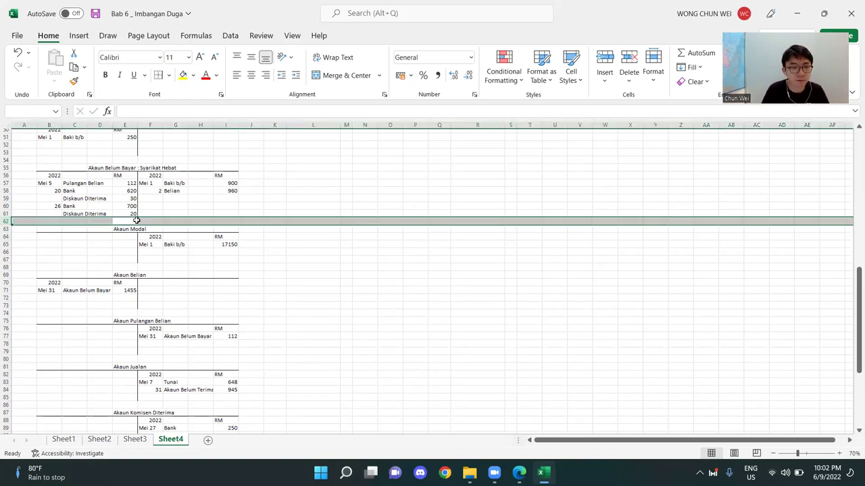
key(ctrl+shift+plus)
key(ctrl+shift+plus)
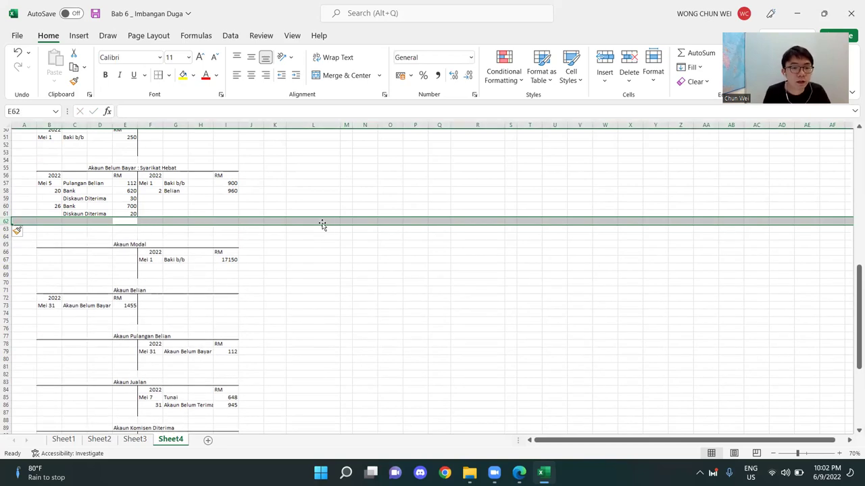
click(348, 328)
Step: Examine the Akaun Belum Bayar : Syarikat Hebat entry in the Jurnal Am alongside the individual ledger accounts
scroll(343, 333, down, 9)
scroll(344, 335, up, 16)
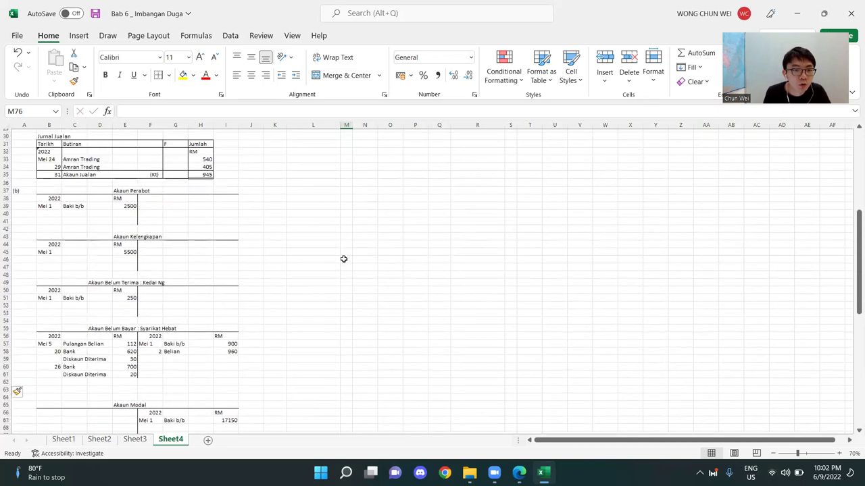
scroll(343, 259, up, 5)
scroll(343, 258, up, 5)
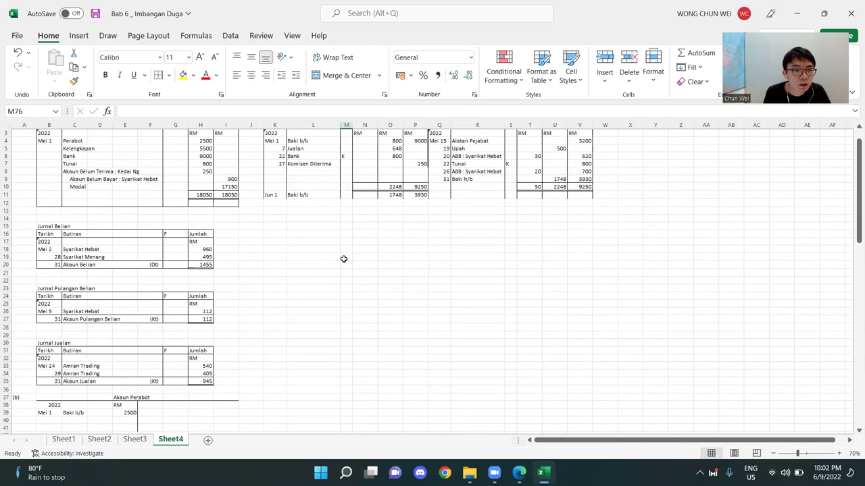
click(290, 289)
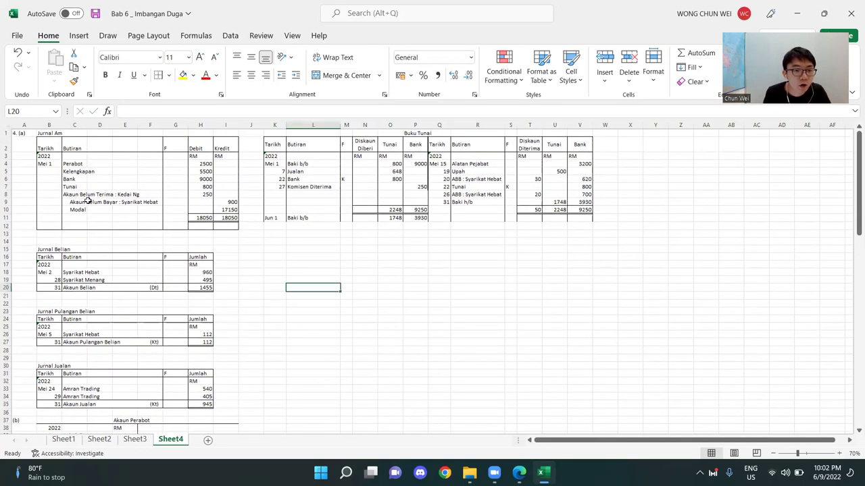
drag(72, 201, 133, 203)
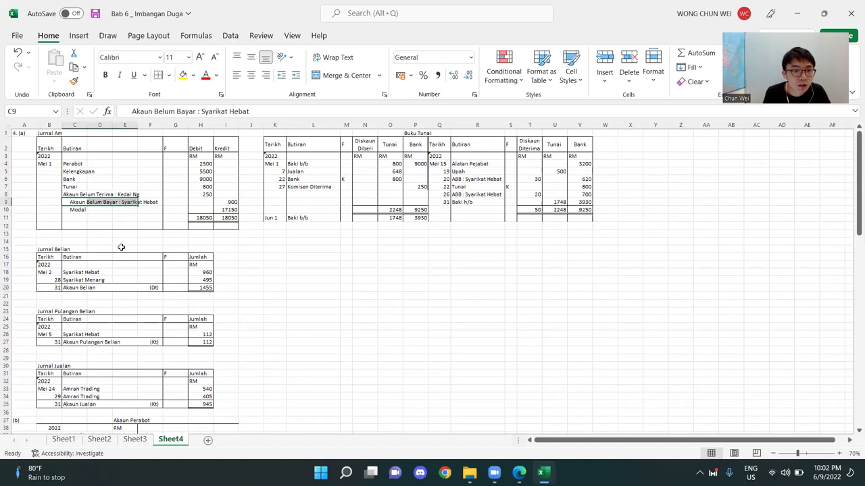
scroll(162, 292, down, 3)
scroll(161, 292, down, 5)
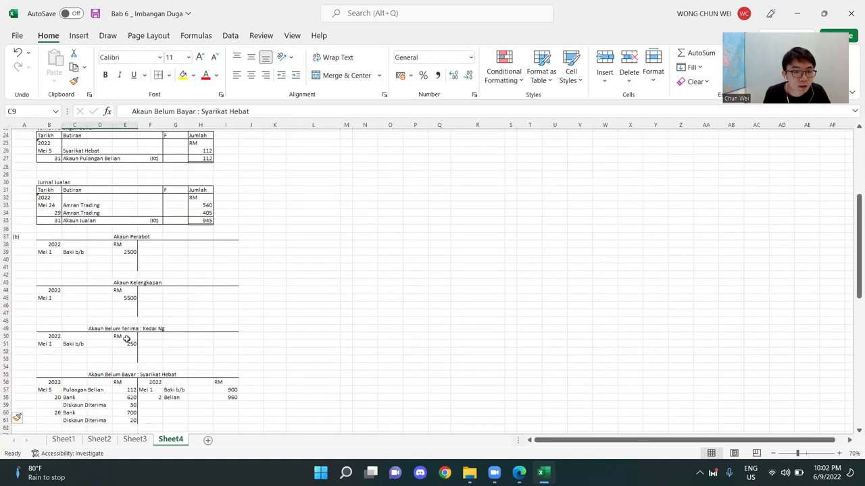
scroll(75, 308, up, 2)
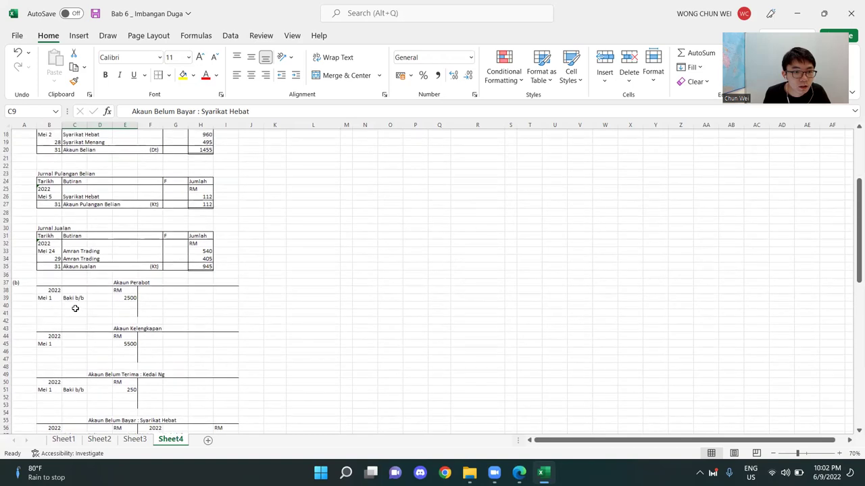
scroll(75, 308, up, 5)
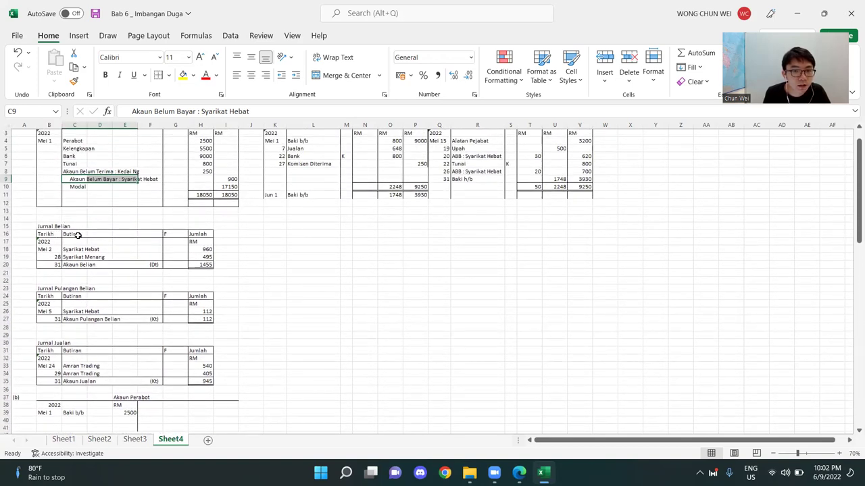
Step: Review the Syarikat Menang entry in the Jurnal Belian and the Amran Trading entries in the Jurnal Jualan for ledger posting
drag(81, 256, 196, 256)
click(131, 318)
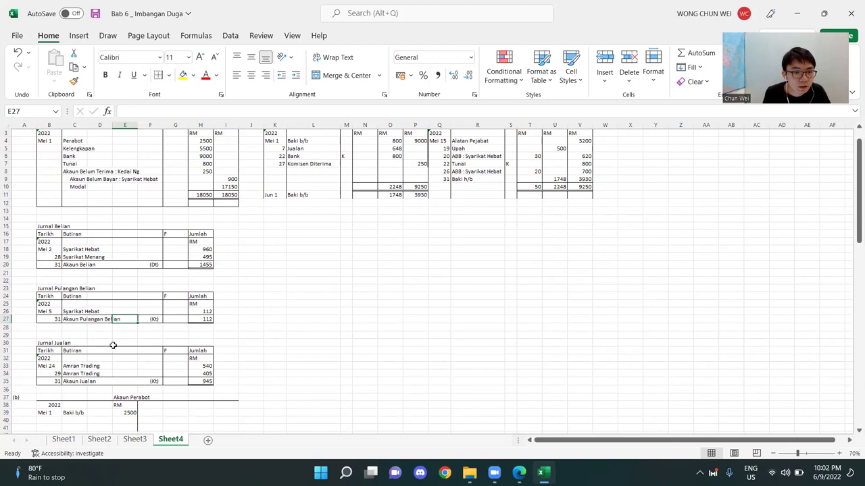
scroll(114, 345, down, 1)
drag(88, 343, 212, 350)
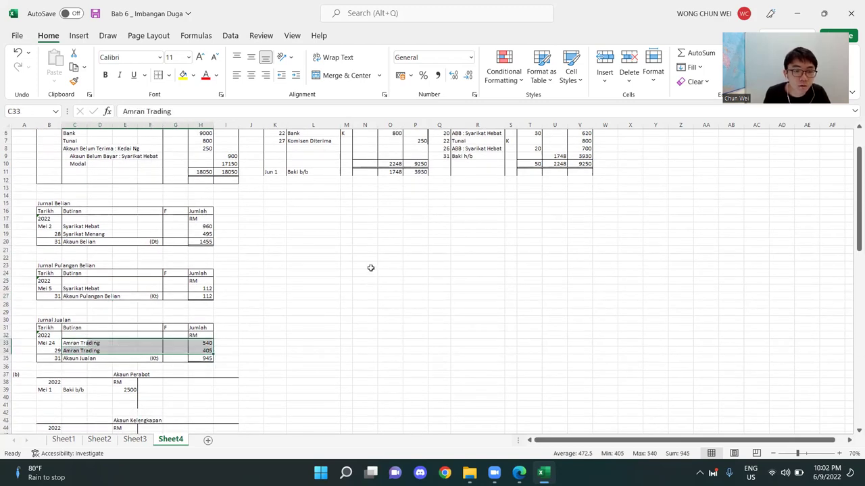
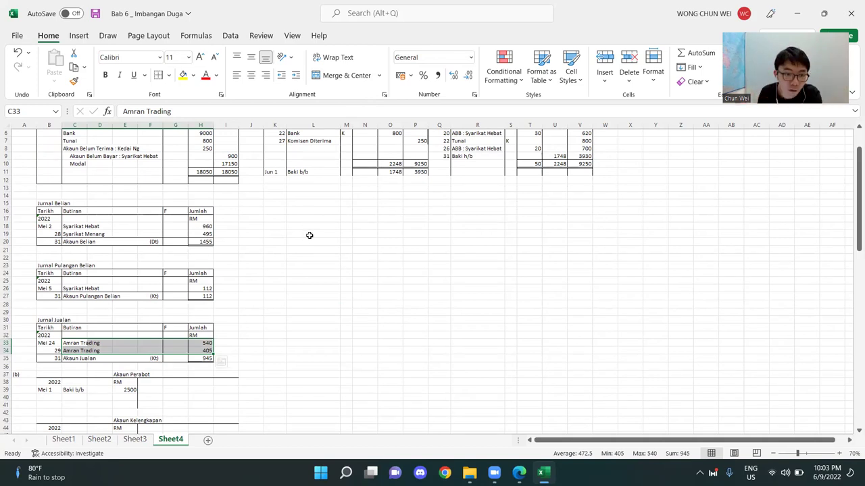
click(274, 319)
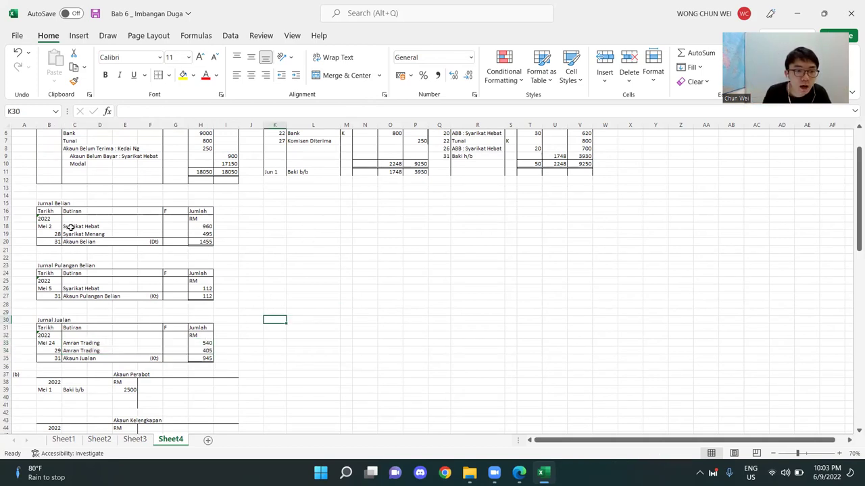
drag(69, 234, 209, 234)
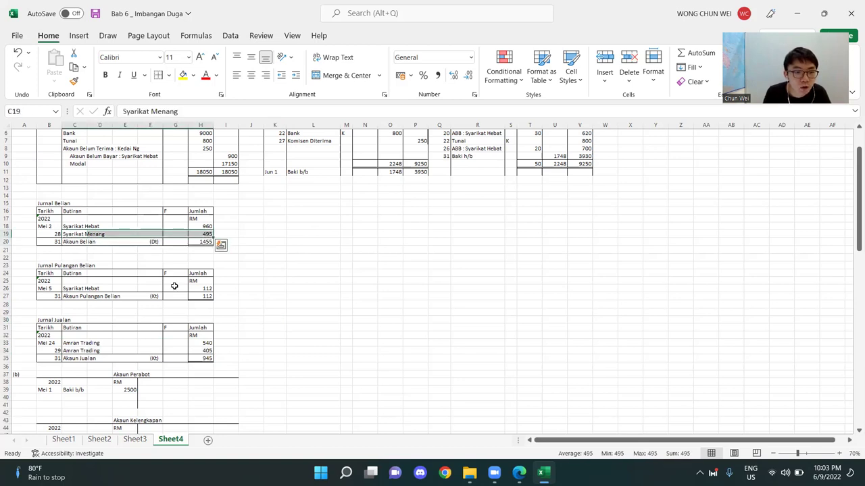
drag(79, 344, 187, 351)
scroll(329, 297, down, 17)
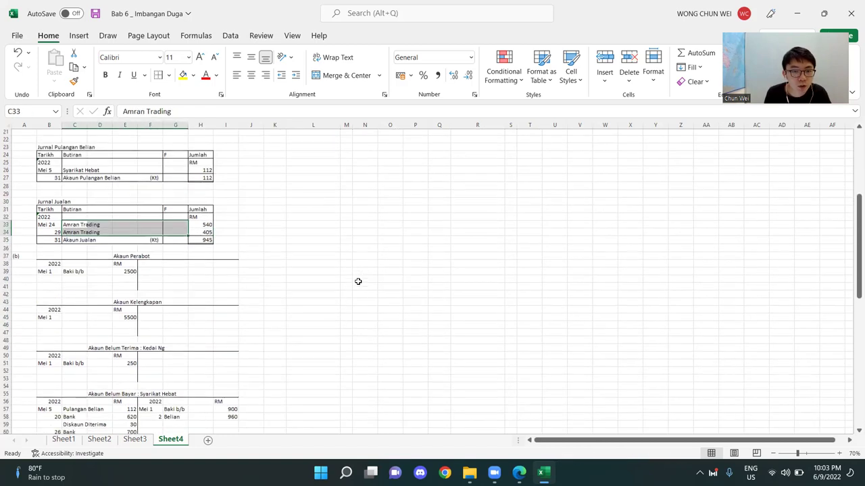
Step: Duplicate the Akaun Diskaun Diterima T-account twice below the original and clear the contents of both copies, keeping their ruled lines
scroll(354, 293, down, 10)
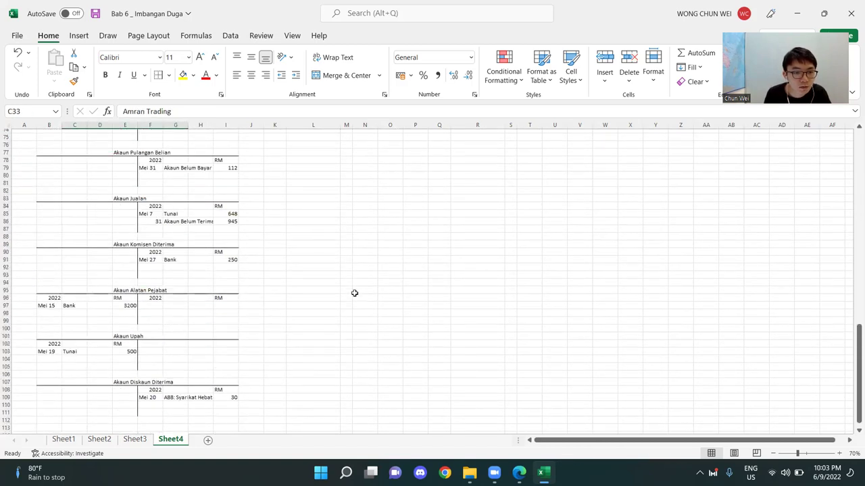
drag(49, 292, 223, 319)
key(ctrl+c)
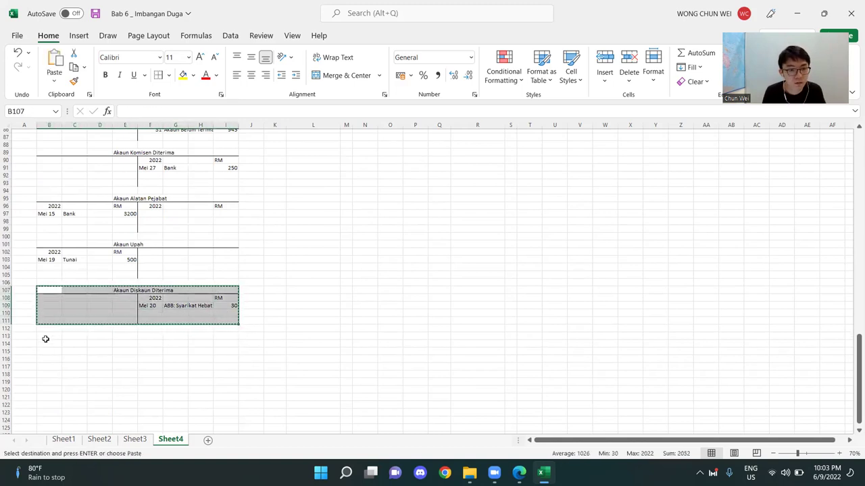
drag(48, 281, 230, 321)
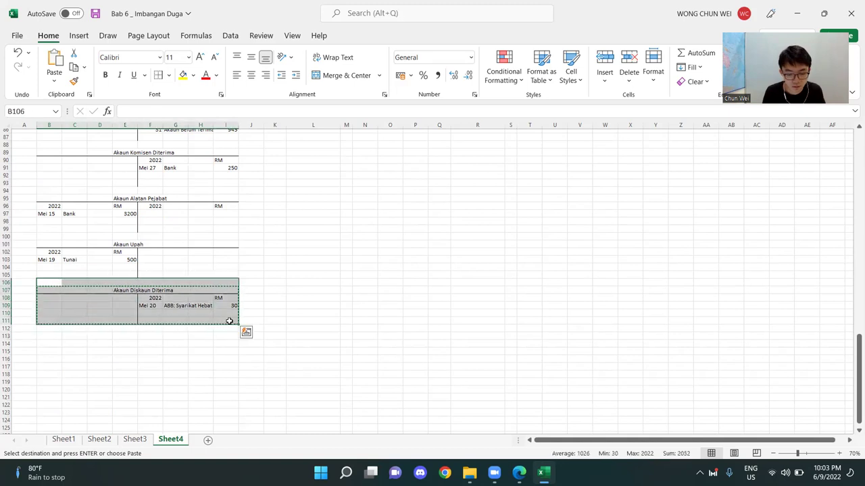
click(51, 329)
key(ctrl+v)
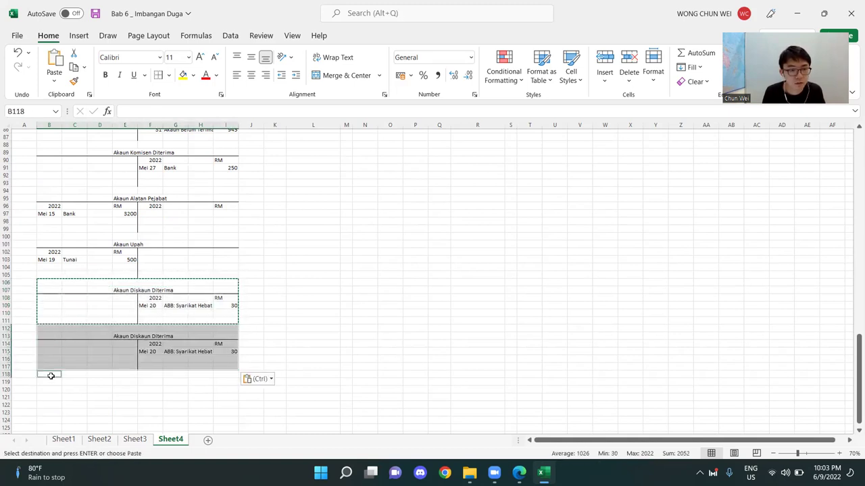
click(50, 376)
key(ctrl+v)
click(200, 358)
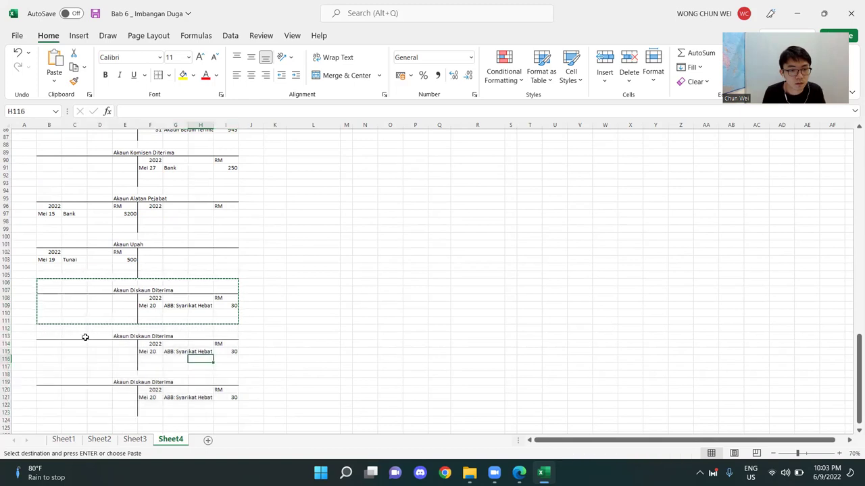
drag(39, 335, 241, 410)
key(Delete)
Step: Title the first blank T-account "Akaun Belum Terima : Amran Trading" in cell D113
click(123, 336)
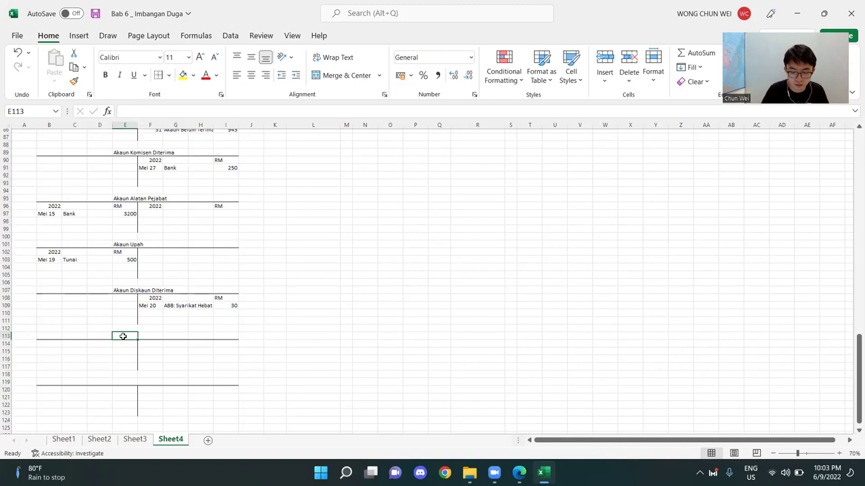
key(Left)
text(kau)
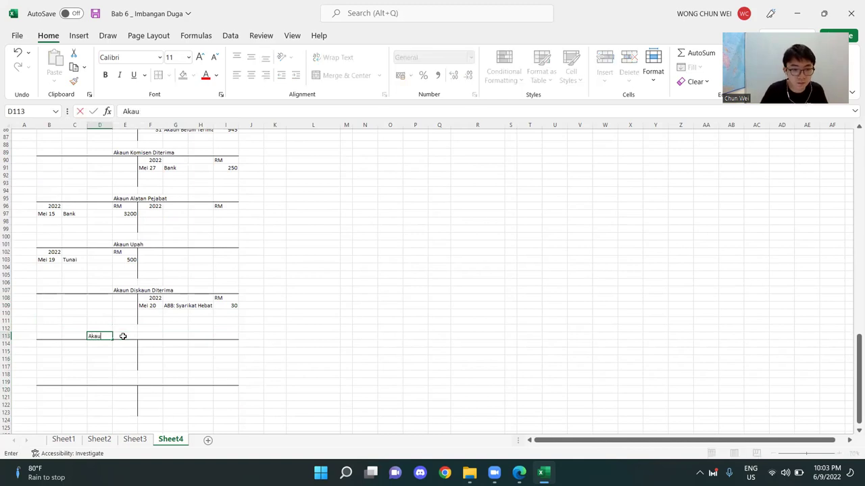
text(n Belum Terima :)
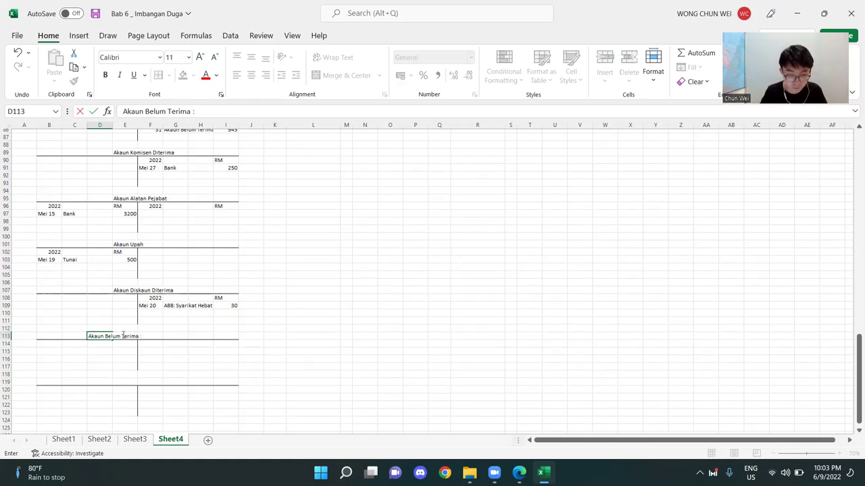
scroll(123, 336, up, 20)
scroll(123, 336, up, 4)
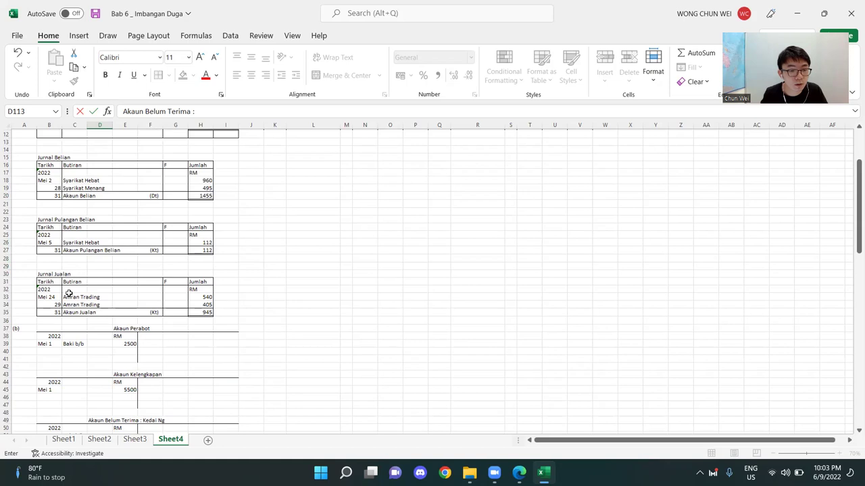
scroll(70, 295, down, 1)
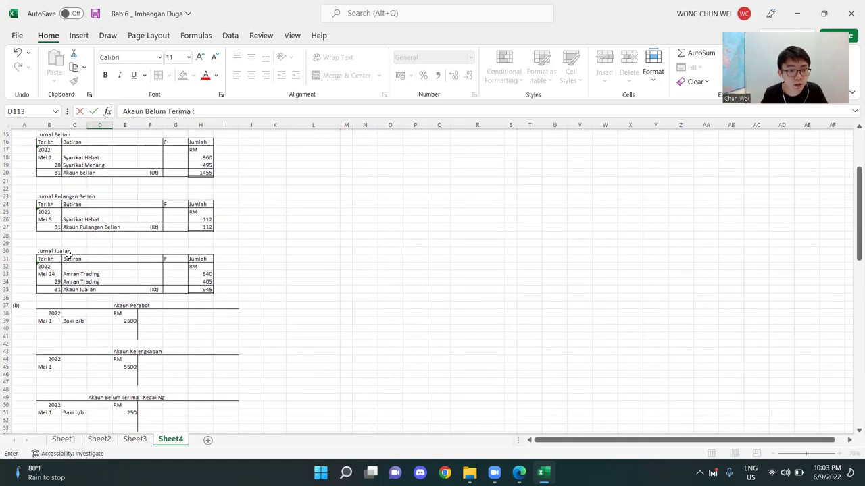
scroll(202, 286, down, 20)
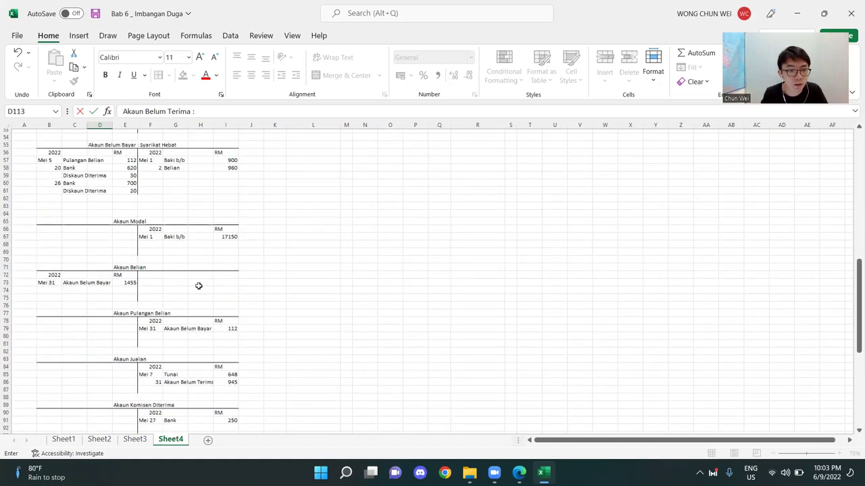
scroll(191, 294, down, 3)
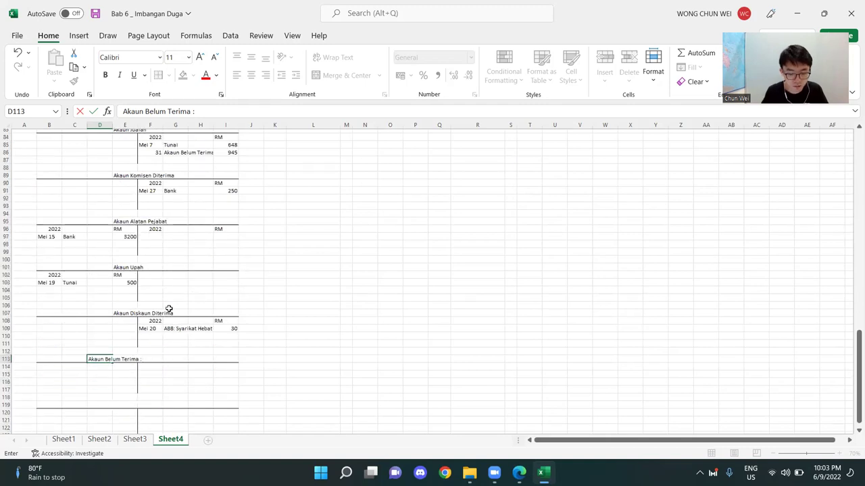
text(an Tra)
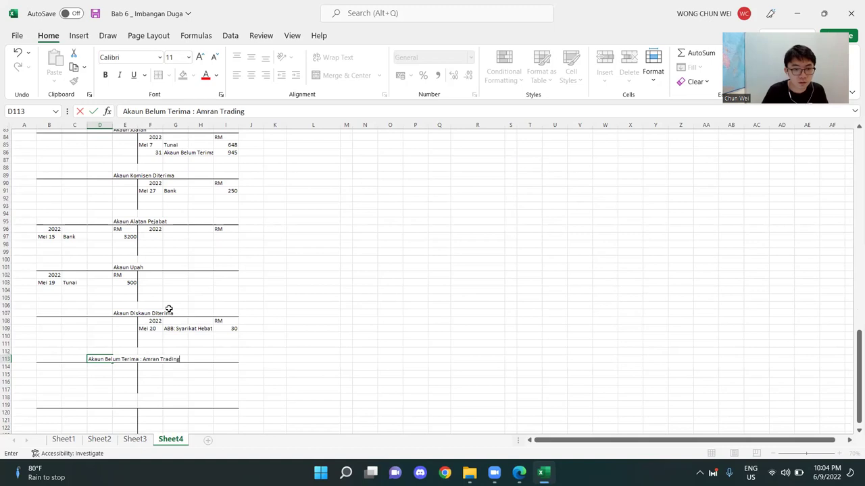
text(ding)
key(Return)
Step: Add the debit-side headings 2022 and RM in row 114 of the Amran Trading account
key(Left)
key(Left)
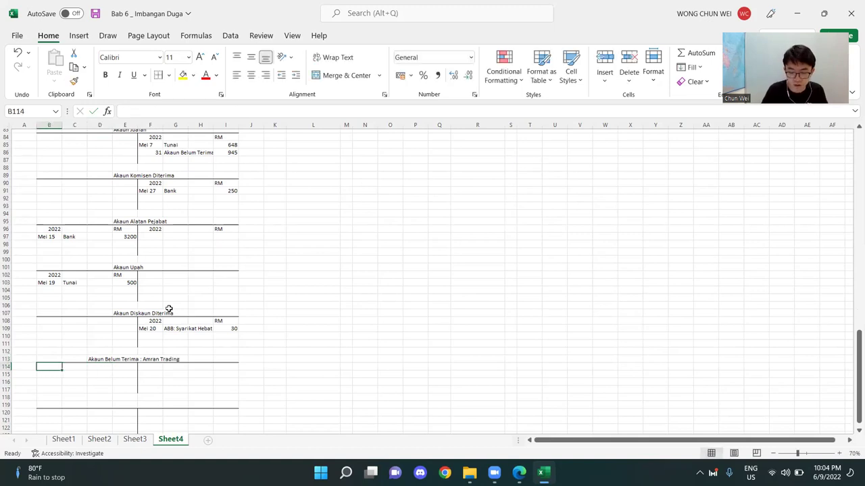
text(2022)
key(Right)
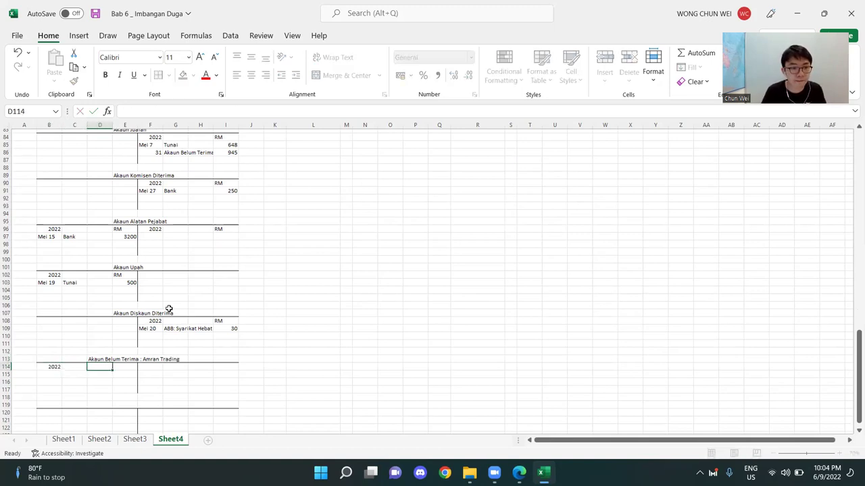
key(Right)
key(Right)
text(RM)
key(Up)
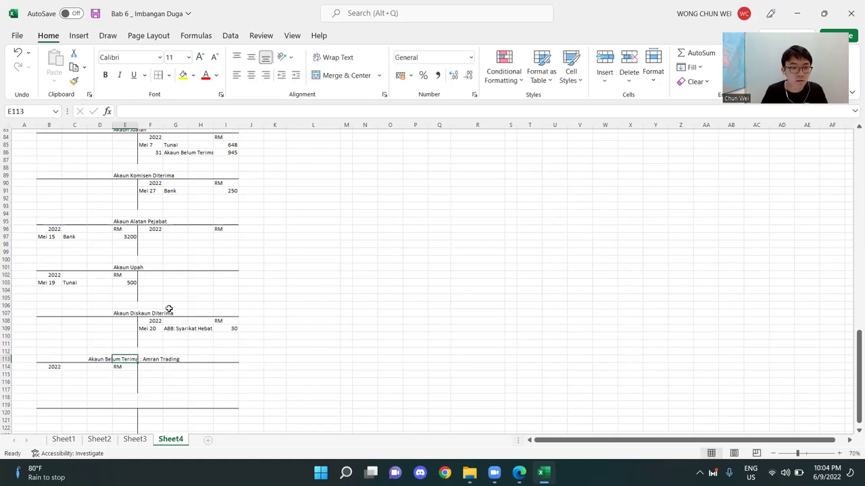
Step: Compare the Akaun Jualan total and the Amran Trading entries in the Jurnal Jualan with the Akaun Belum Terima posting in Akaun Jualan
click(45, 374)
scroll(108, 290, up, 20)
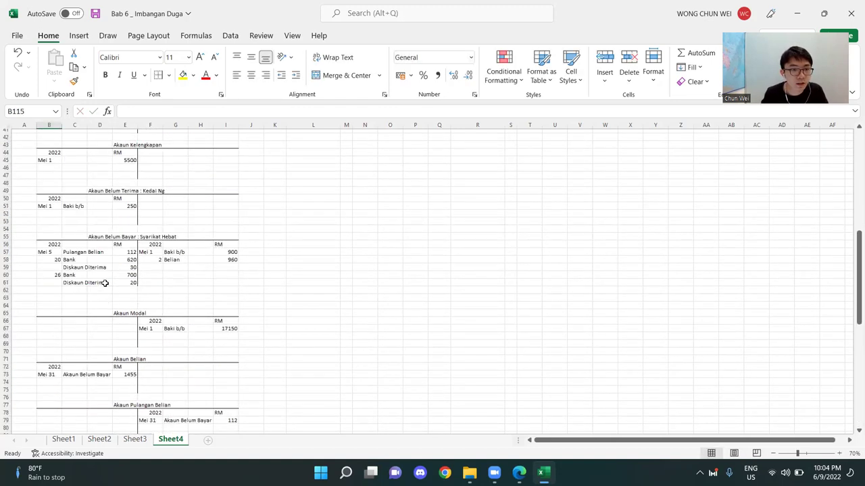
click(86, 334)
drag(74, 335, 169, 335)
scroll(202, 301, down, 11)
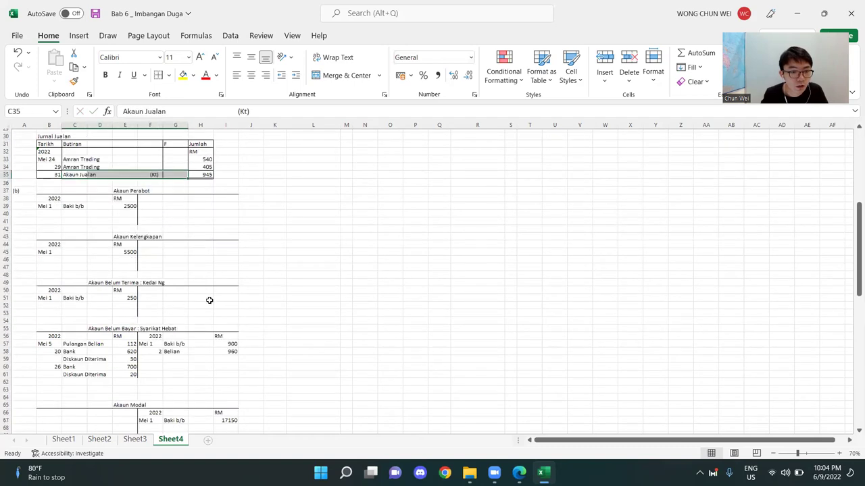
scroll(225, 305, down, 5)
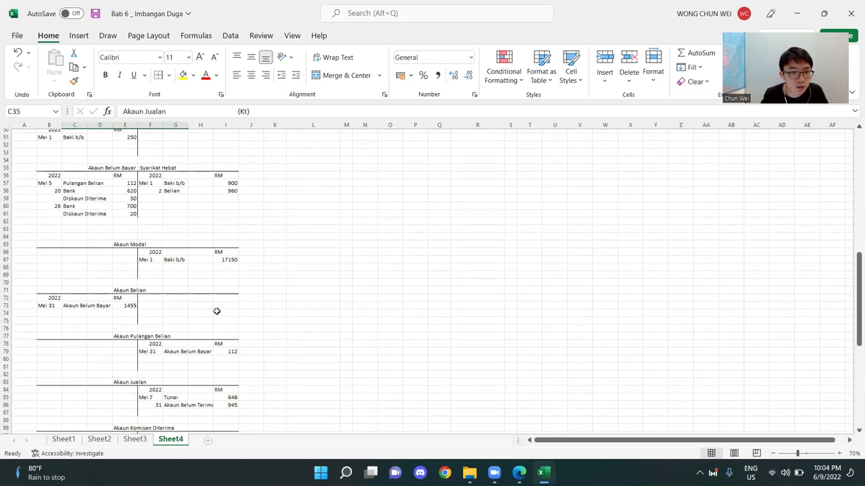
drag(170, 362, 232, 359)
scroll(239, 347, up, 8)
scroll(239, 348, up, 5)
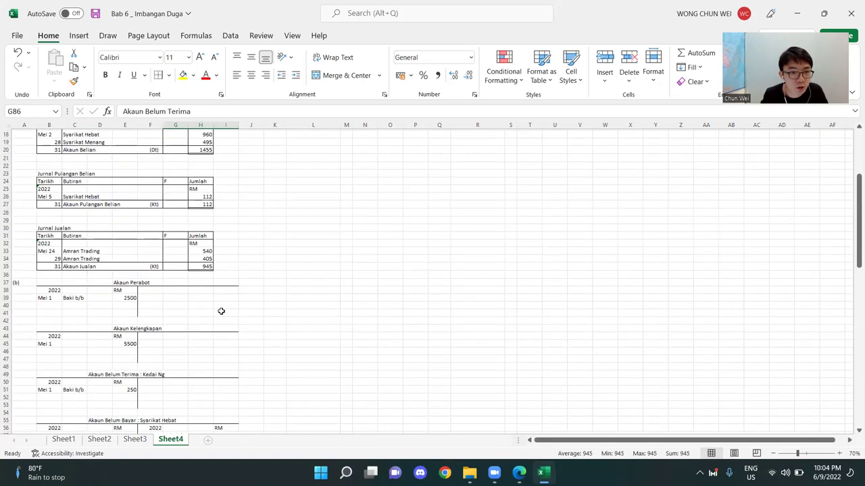
drag(206, 252, 204, 267)
click(377, 291)
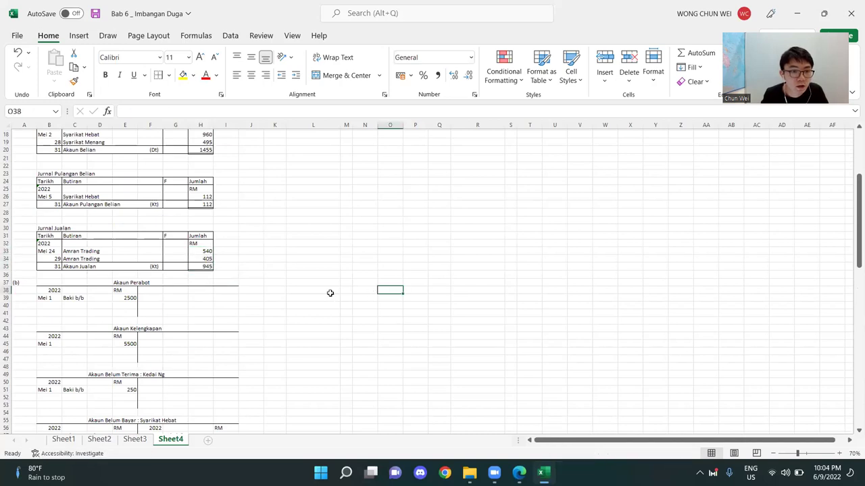
drag(75, 250, 76, 257)
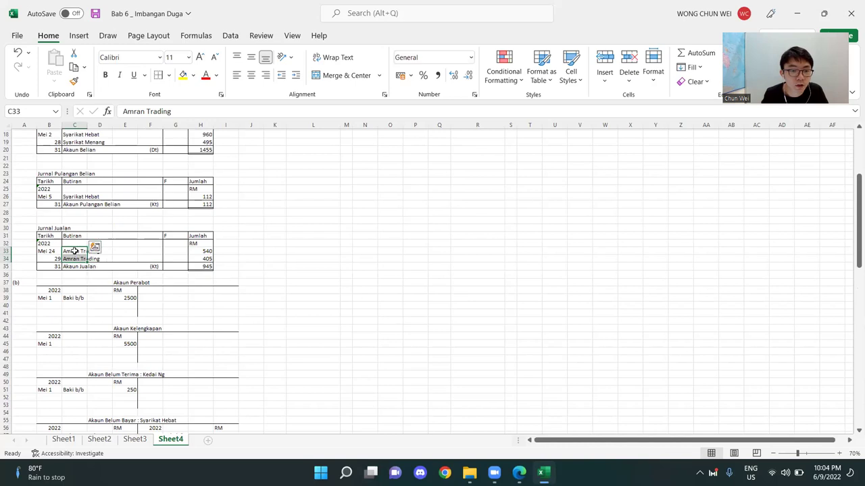
Step: Enter the debit amounts 540 and 405 in cells E115 and E116 of the Amran Trading account
scroll(75, 254, down, 20)
scroll(58, 334, down, 3)
scroll(59, 334, up, 2)
click(126, 303)
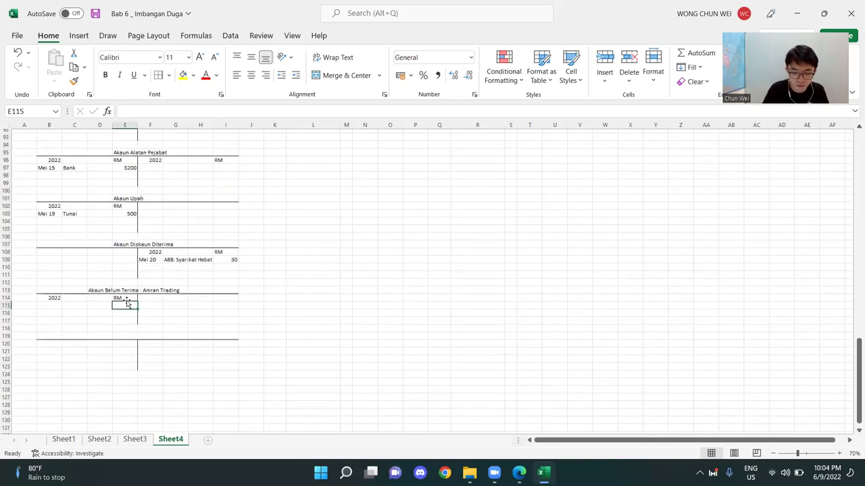
text(54)
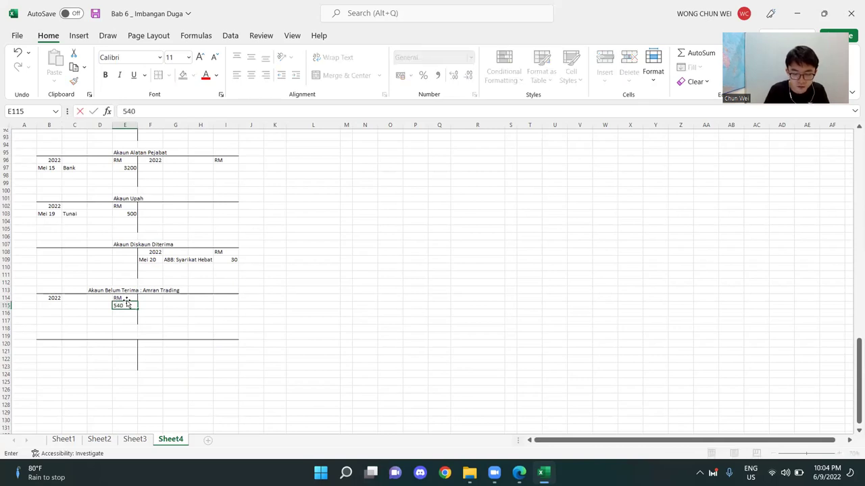
text(0)
key(Return)
text(40)
key(Return)
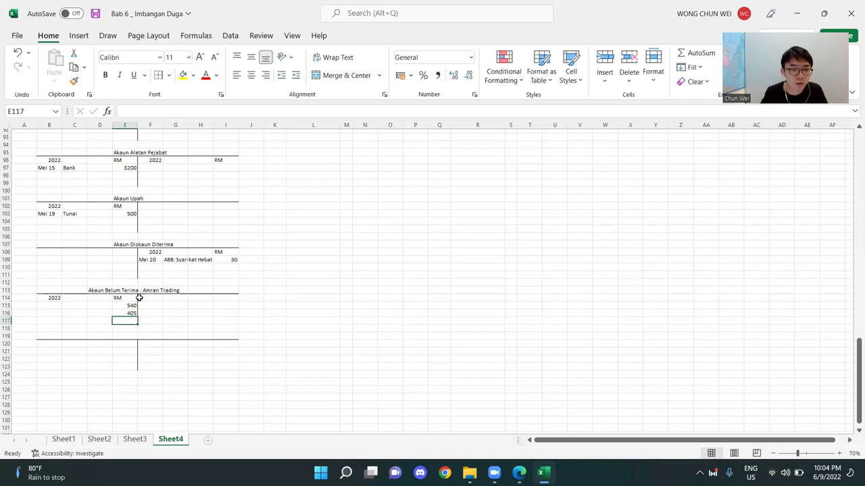
Step: Describe both Amran Trading debit entries as Jualan and date them Mei 24 and 29
click(73, 305)
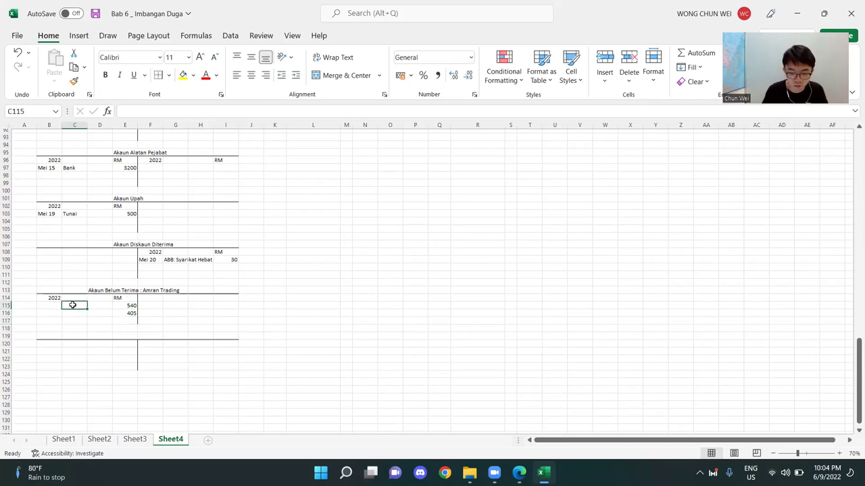
text(Jualan)
key(Return)
text(Ju)
key(Return)
click(51, 305)
text('Mei 24)
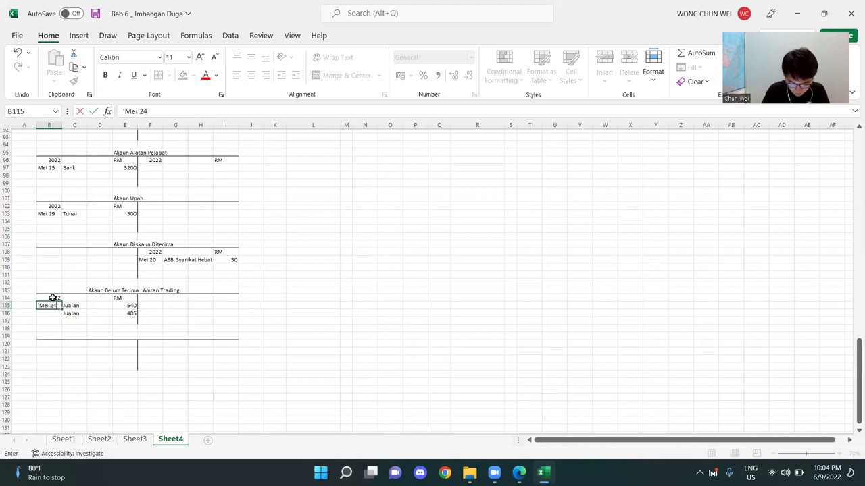
key(Return)
text(29)
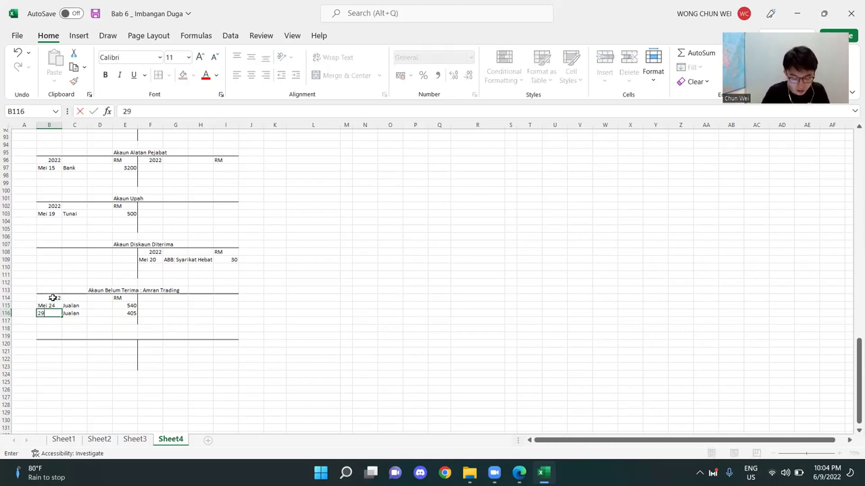
key(Return)
Step: Check the Amran Trading amounts in the Jurnal Jualan and the Syarikat Menang entry in the Jurnal Belian
click(378, 299)
scroll(372, 305, up, 8)
scroll(373, 305, up, 17)
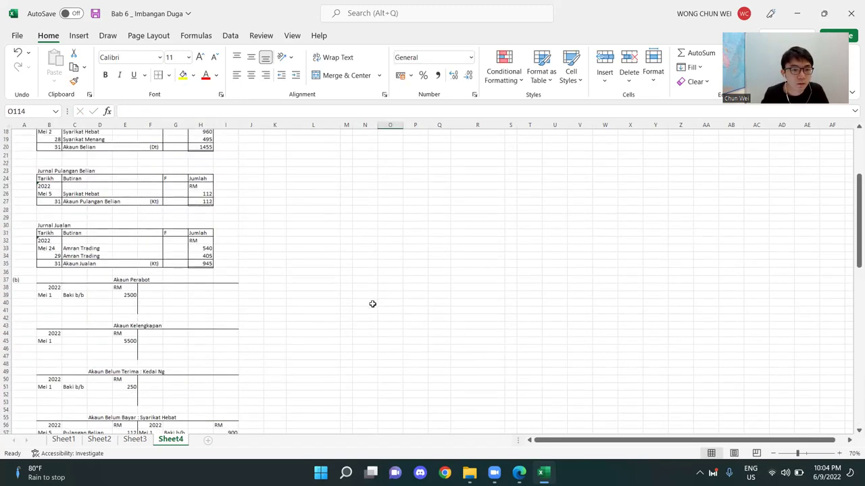
click(209, 251)
key(Down)
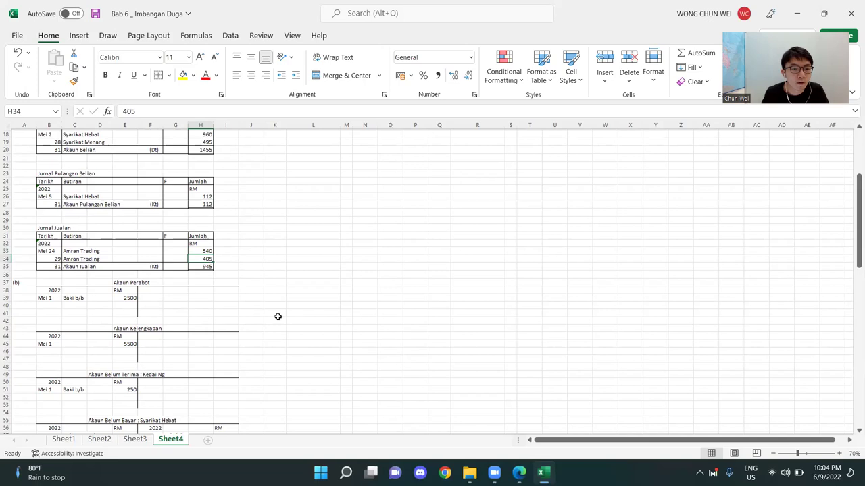
scroll(288, 310, up, 2)
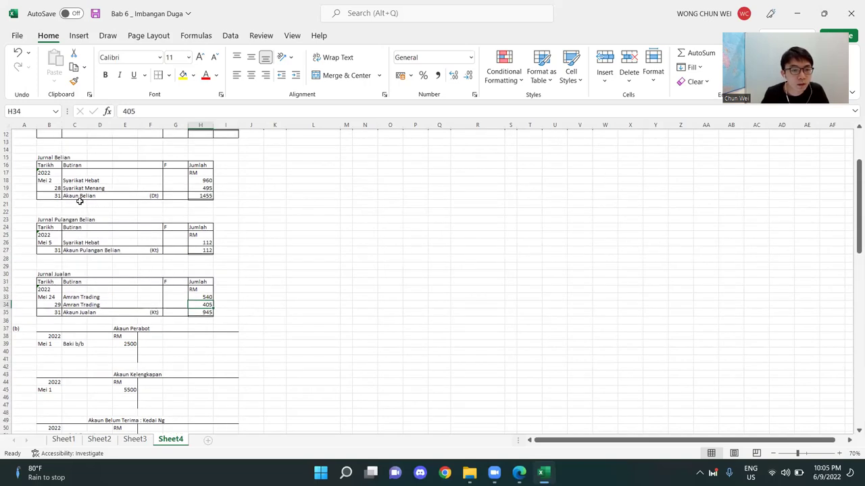
drag(70, 189, 197, 191)
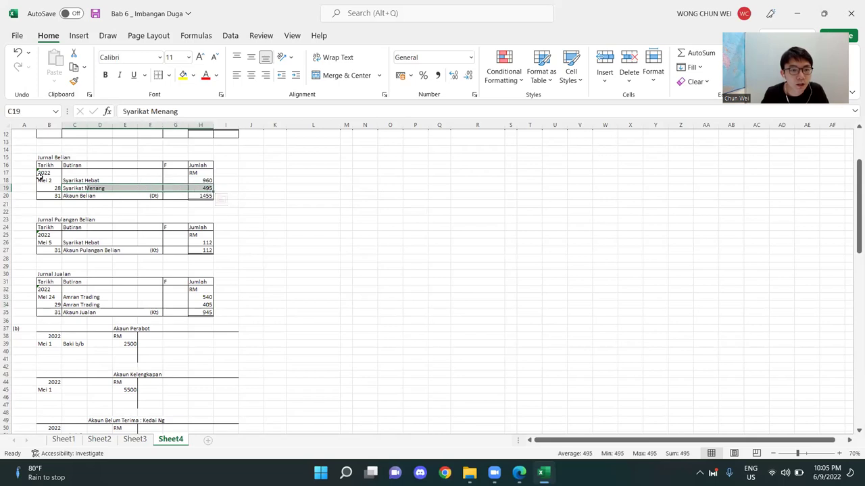
Step: Title the new ledger account in cell D119 as Akaun Belum Bayar : Syarikat Menang
drag(853, 213, 851, 285)
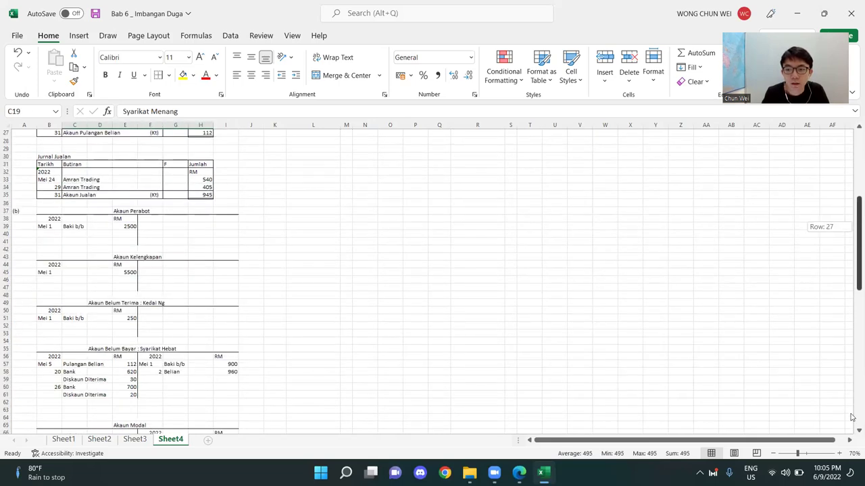
drag(852, 414, 852, 415)
scroll(396, 325, down, 3)
click(105, 331)
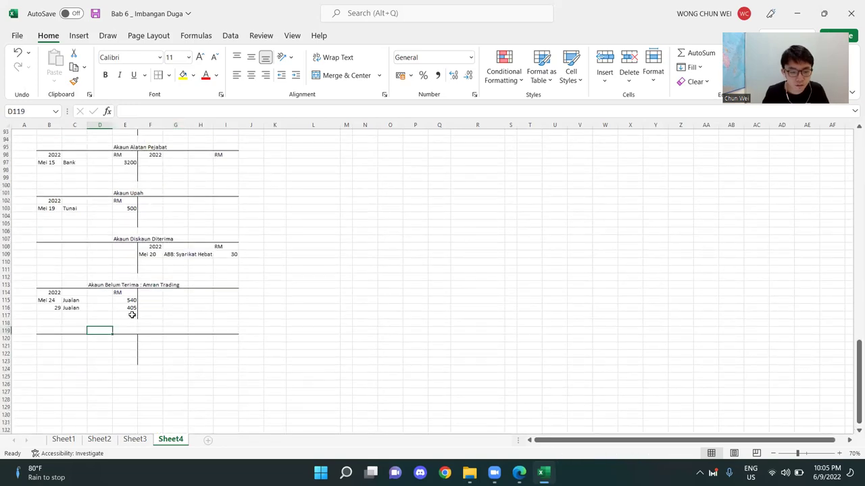
text(Akaun B)
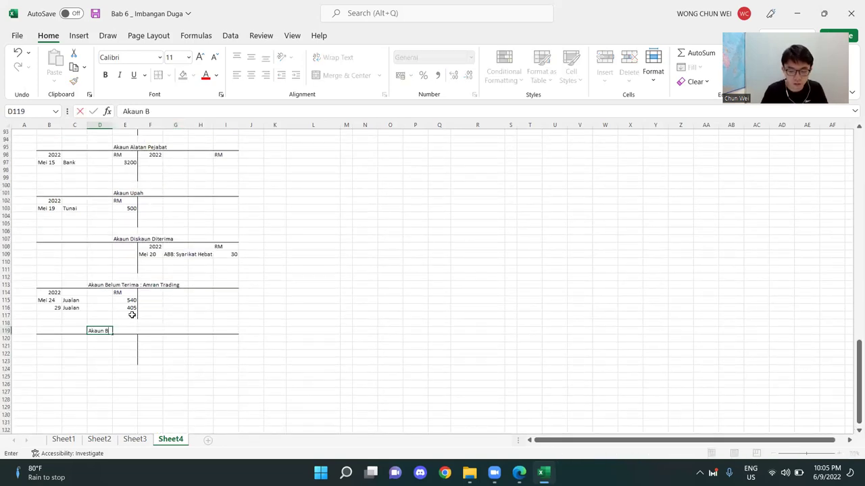
text(elum Bayar)
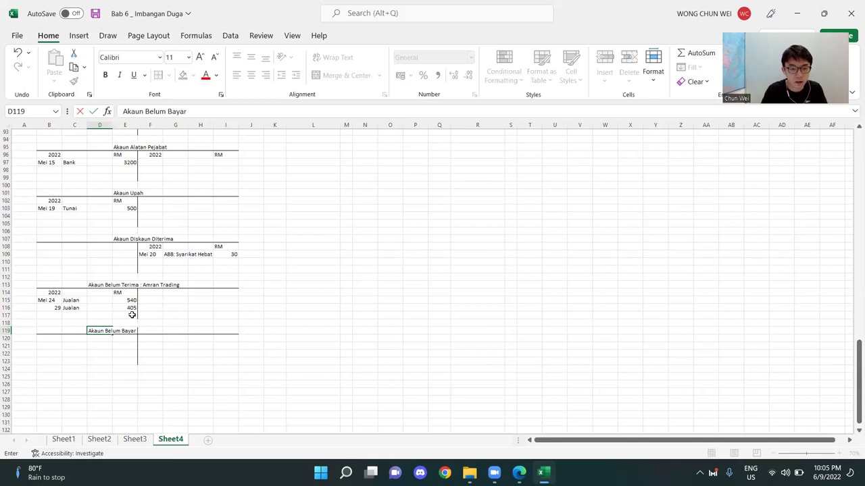
text( : Syarikat)
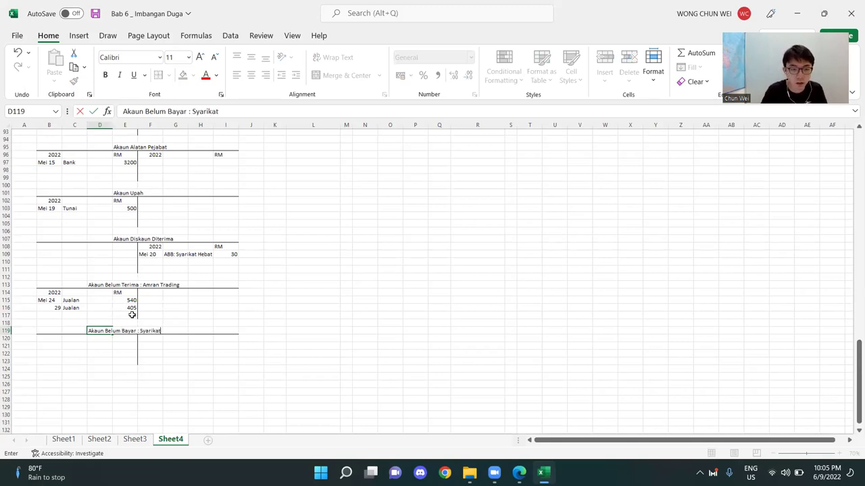
text( Mena)
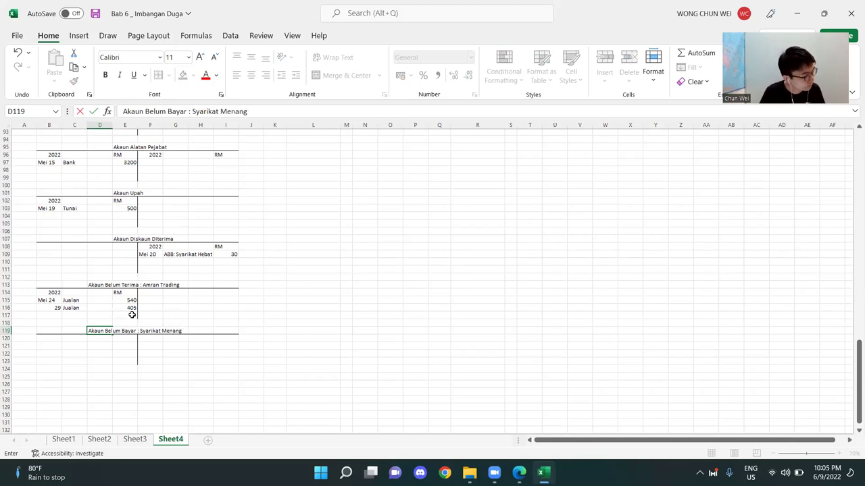
text(ng)
key(Return)
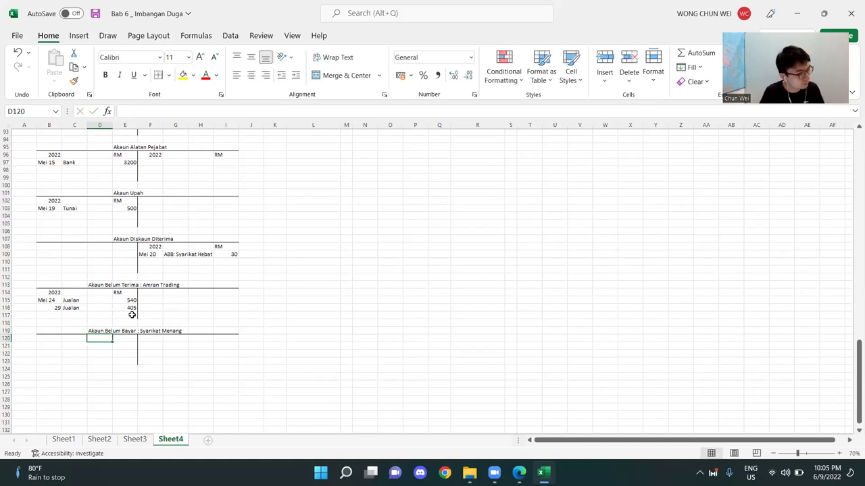
click(450, 376)
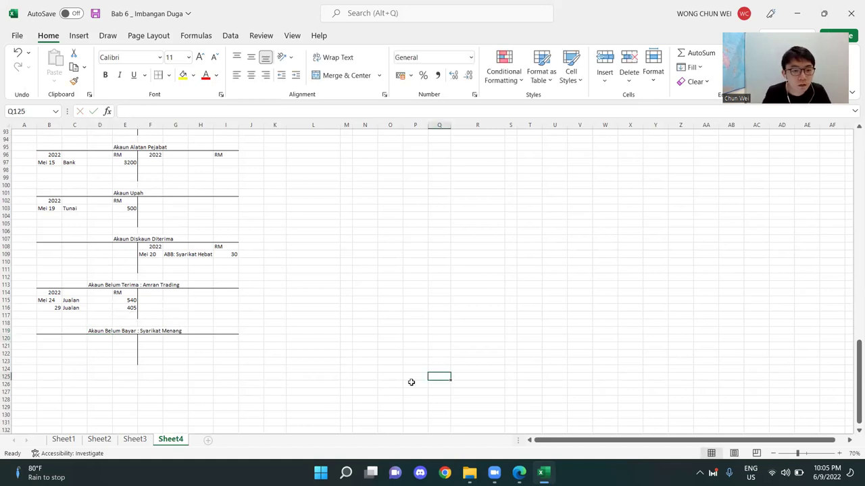
Step: Check the Akaun Belian line and the Syarikat Menang entry in the Jurnal Belian
scroll(202, 307, up, 13)
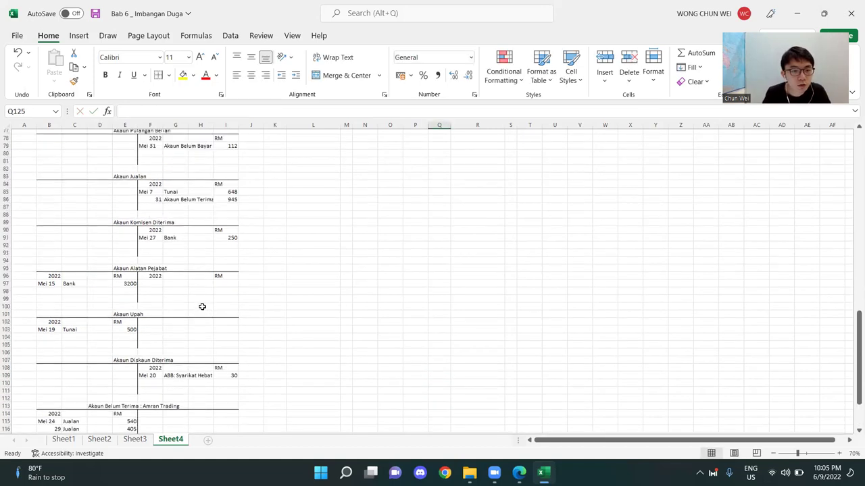
scroll(202, 307, up, 16)
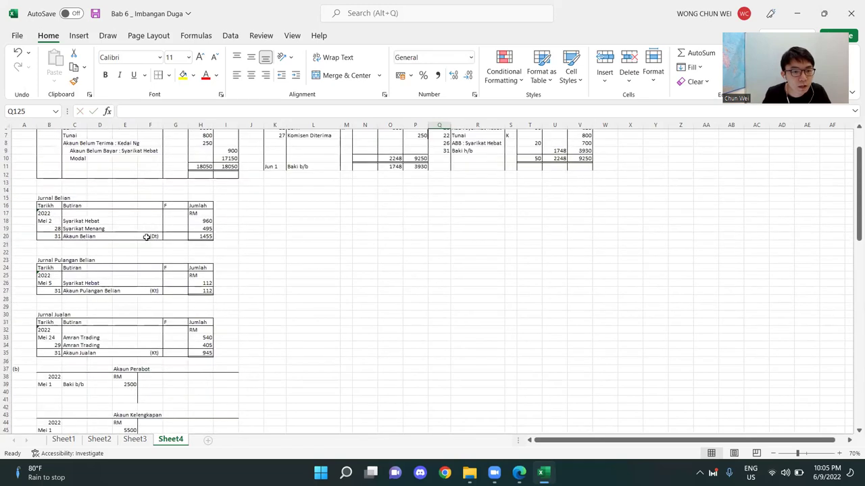
drag(70, 239, 150, 240)
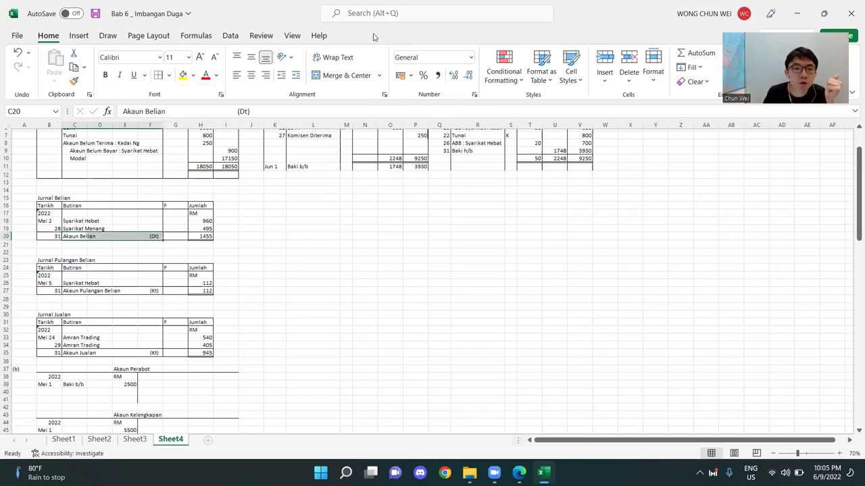
drag(72, 229, 210, 230)
scroll(242, 252, down, 5)
scroll(301, 281, down, 20)
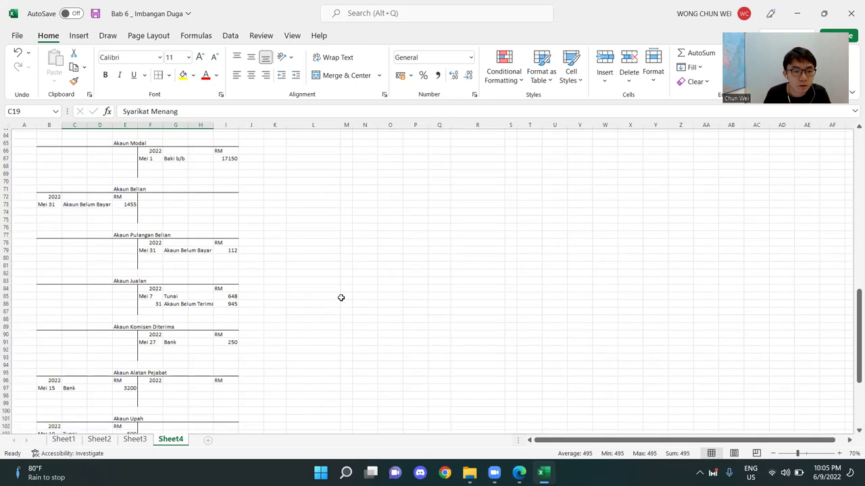
Step: Record the date Mei 28 in F121 and the credit amount 495 in I121 of the Syarikat Menang account
click(151, 292)
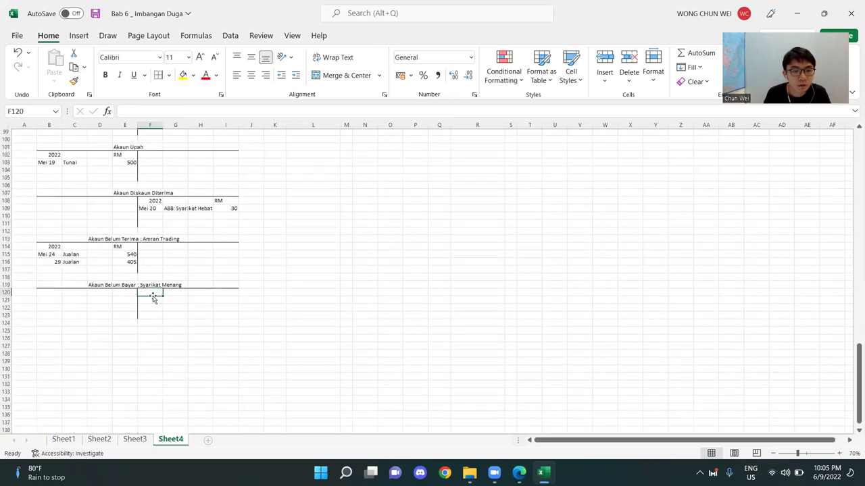
click(154, 300)
text('Mei)
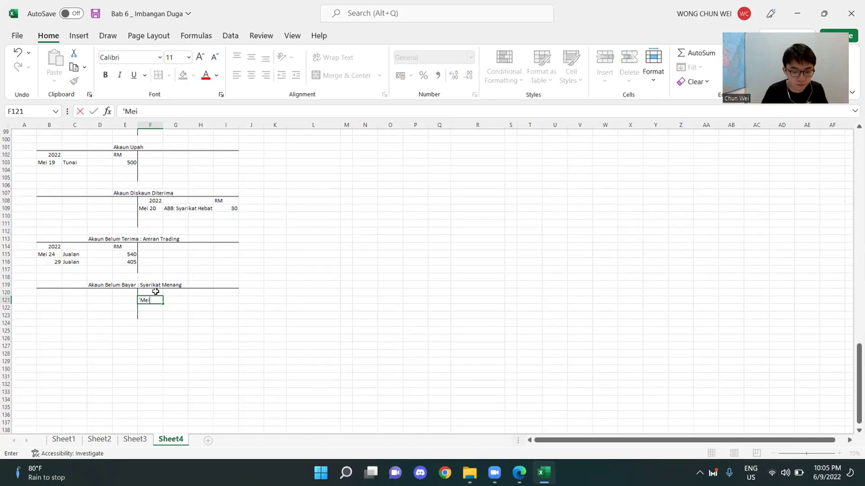
text( 28)
key(Return)
key(Right)
key(Right)
key(Right)
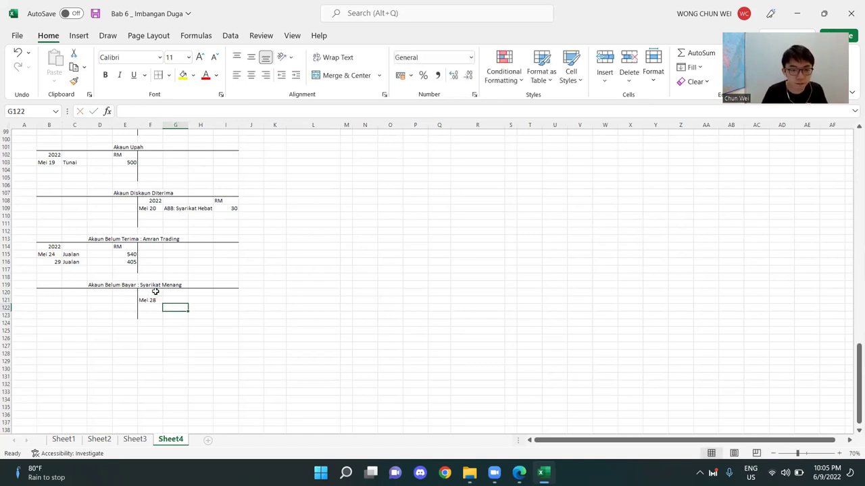
key(Up)
key(Left)
text(49)
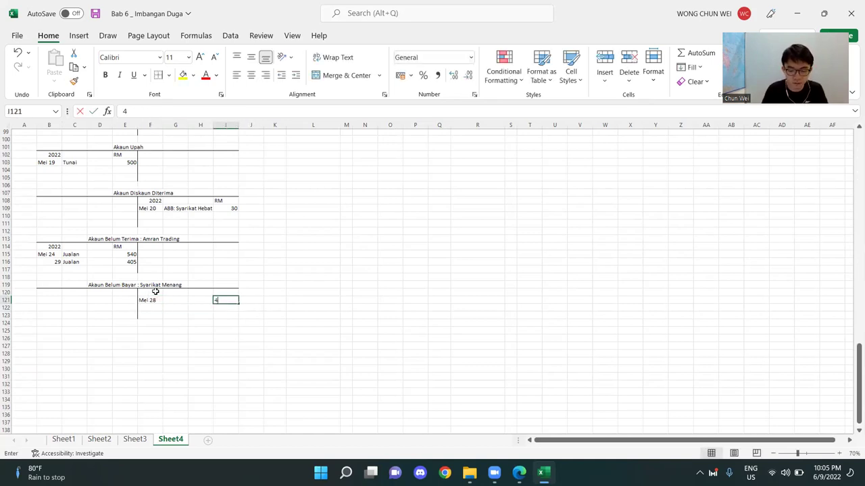
key(Return)
Step: Add the credit-side headings 2022 in F120 and RM in I120 of the Syarikat Menang account
key(Up)
key(Up)
key(Left)
key(Left)
key(Left)
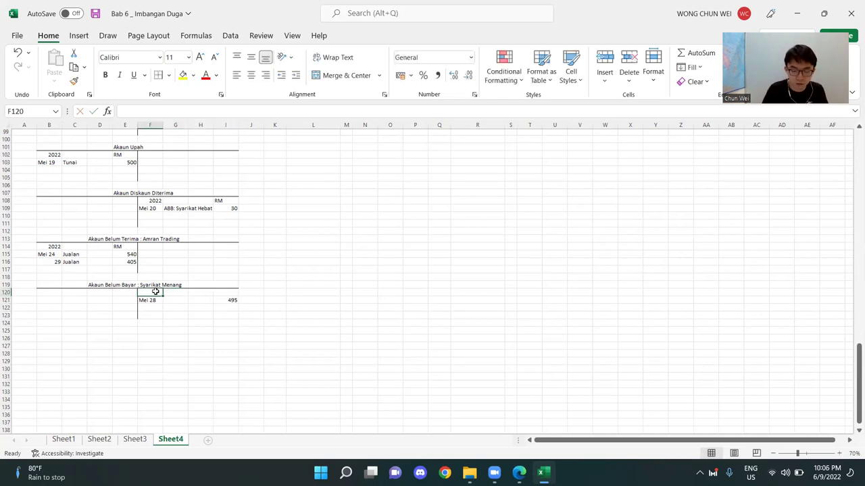
text(2022)
key(Right)
key(Right)
key(Right)
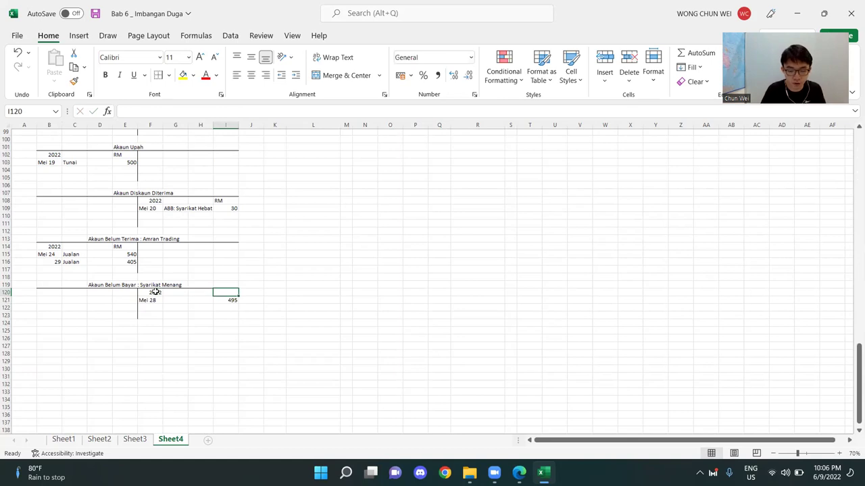
text(RM)
key(Return)
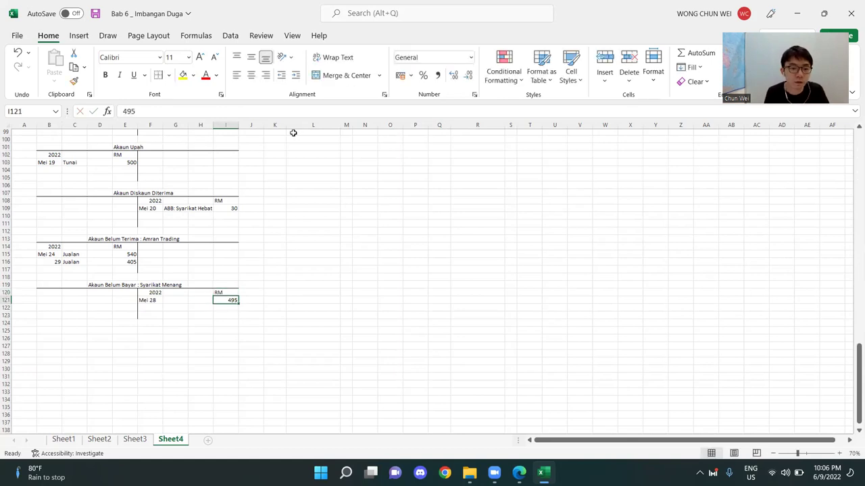
Step: Review the journals, the Buku Tunai and the ledger accounts from Akaun Perabot to Syarikat Hebat
scroll(293, 133, up, 2)
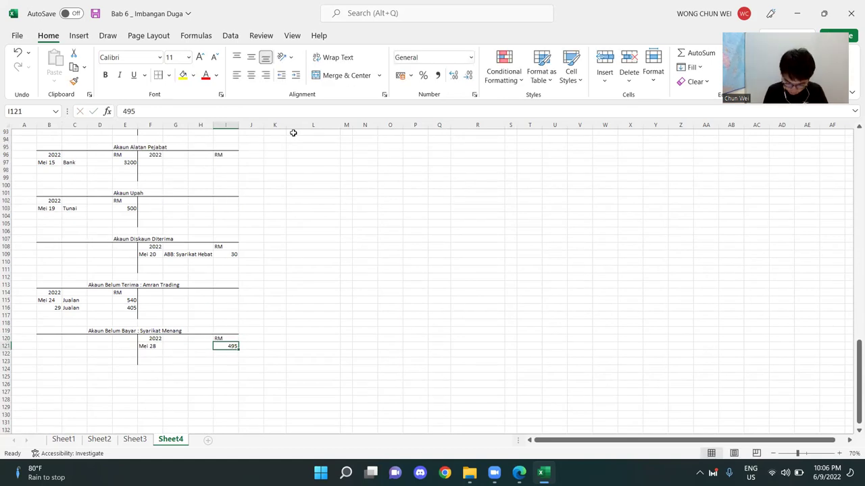
scroll(293, 133, up, 19)
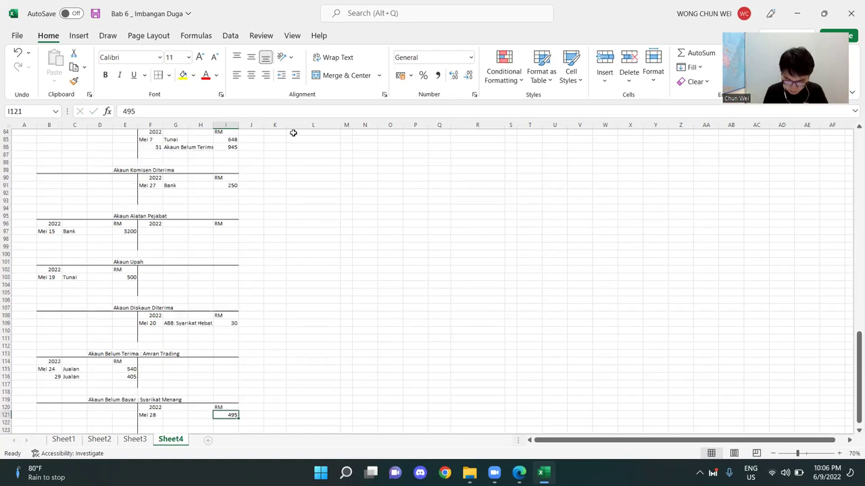
scroll(293, 134, up, 6)
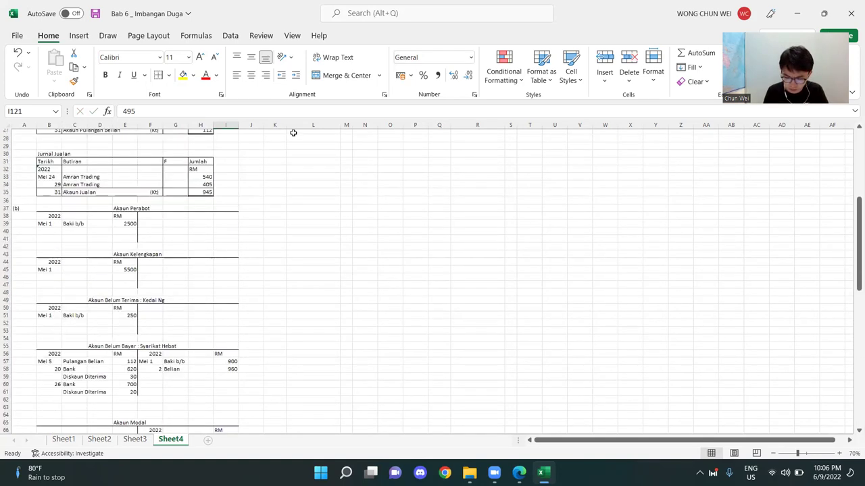
scroll(375, 253, down, 3)
scroll(405, 229, down, 1)
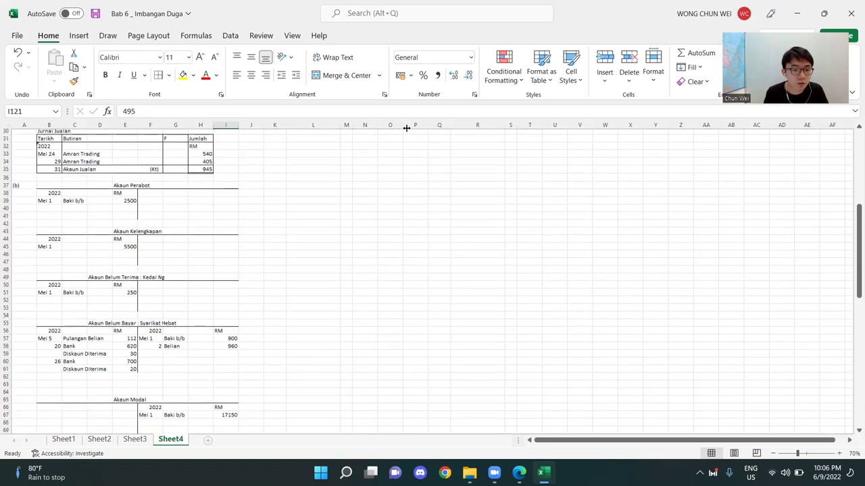
scroll(339, 241, up, 10)
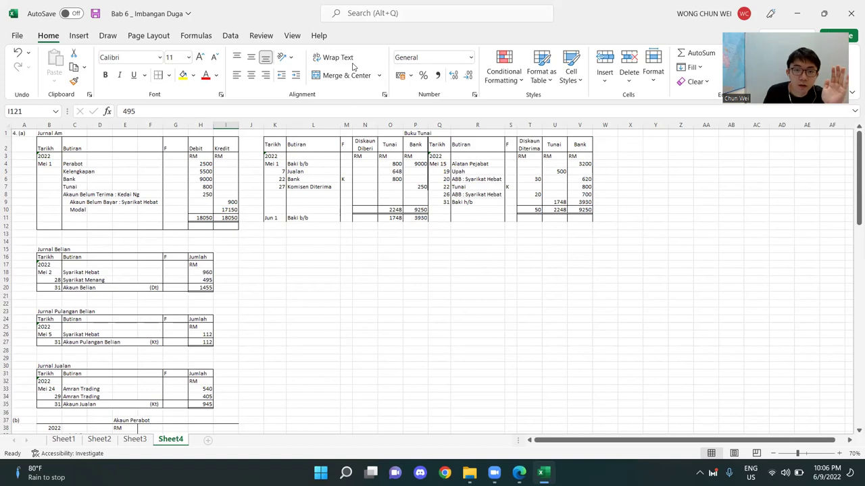
drag(128, 233, 486, 397)
scroll(290, 371, down, 8)
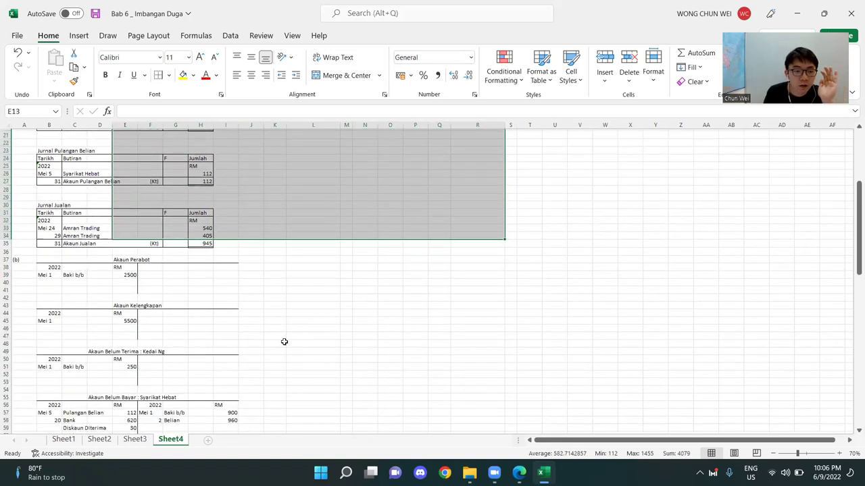
scroll(279, 347, down, 1)
drag(50, 223, 247, 396)
click(333, 358)
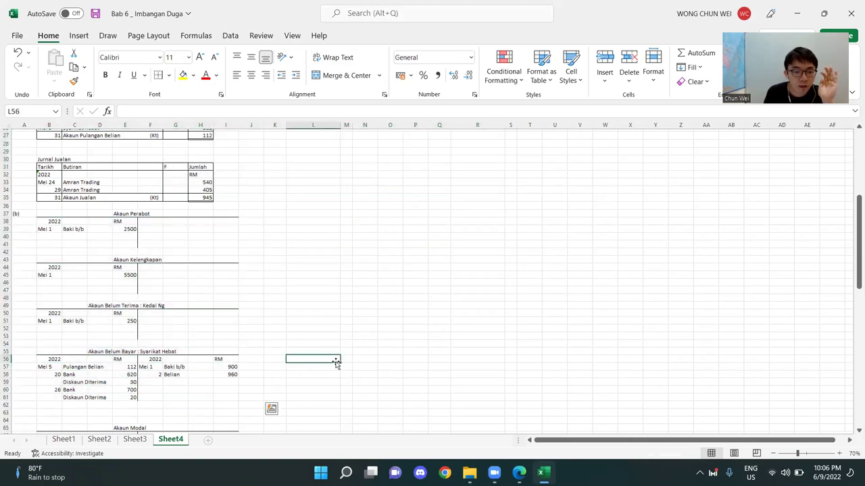
drag(130, 405, 128, 413)
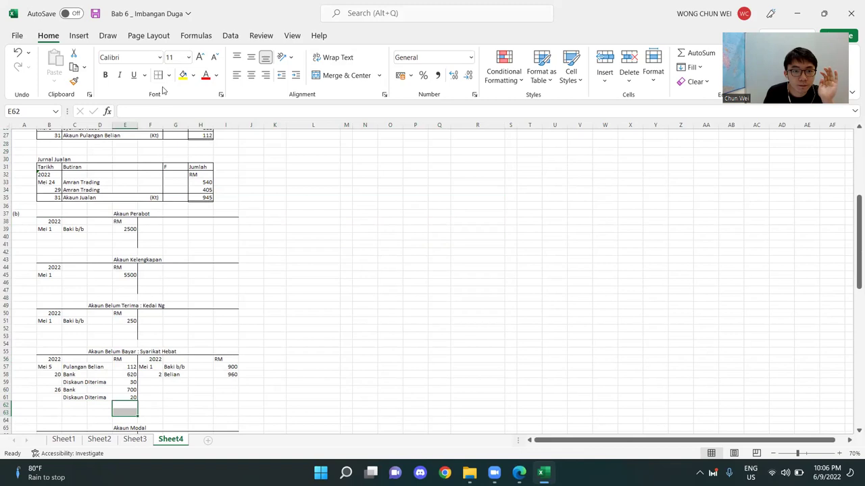
click(365, 290)
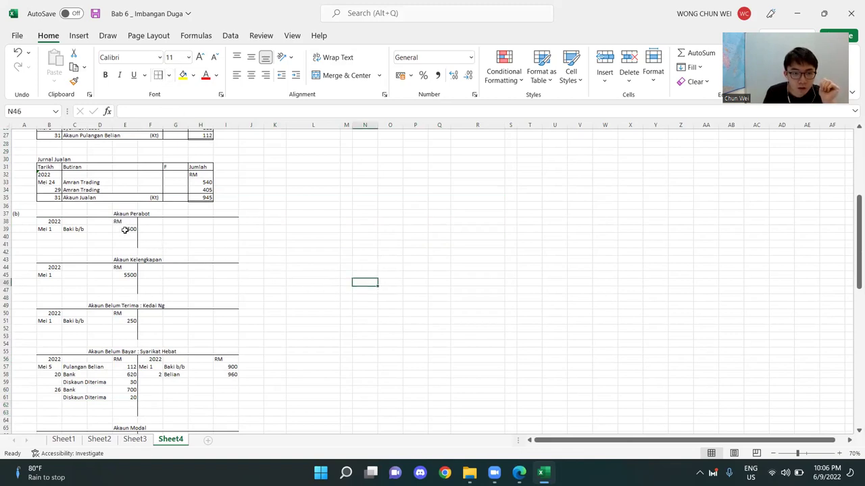
Step: Try a Top and Double Bottom Border on cells E39 and I39 of Akaun Perabot, and undo it
click(127, 230)
ctrl+click(224, 229)
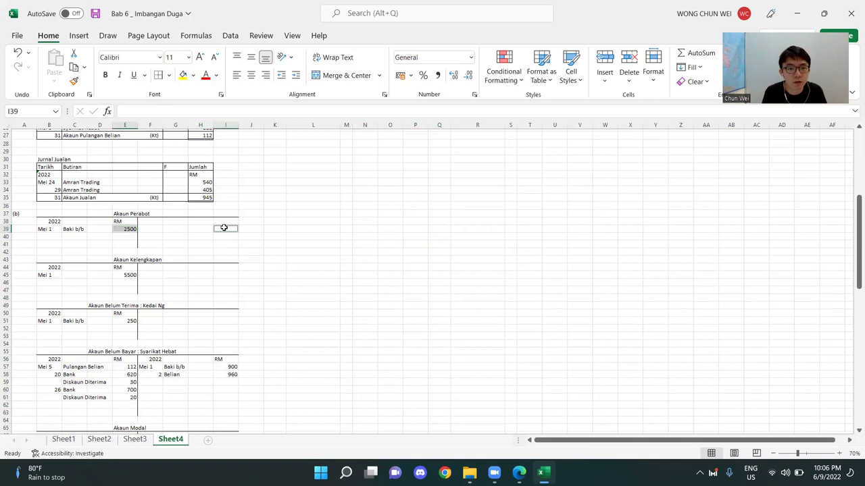
click(169, 79)
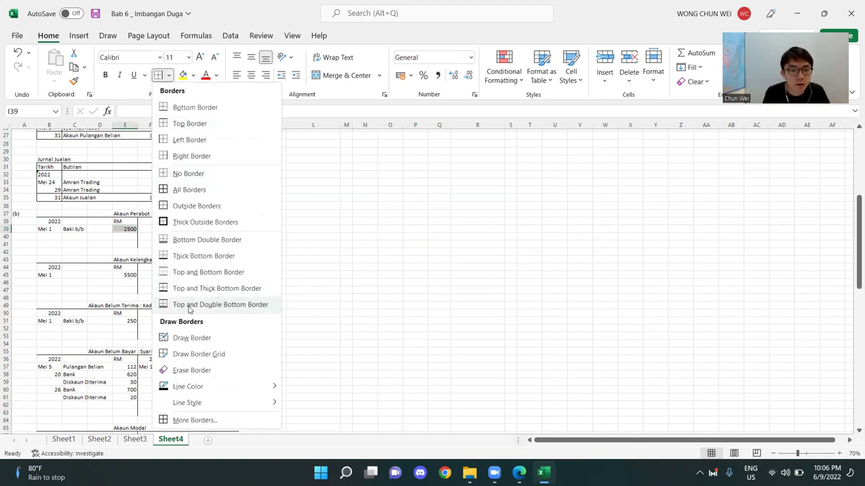
click(216, 303)
click(380, 269)
key(ctrl+z)
Step: Apply a Thick Bottom Border to the debit cell E39 and credit cell I39 of Akaun Perabot
click(121, 229)
ctrl+click(222, 228)
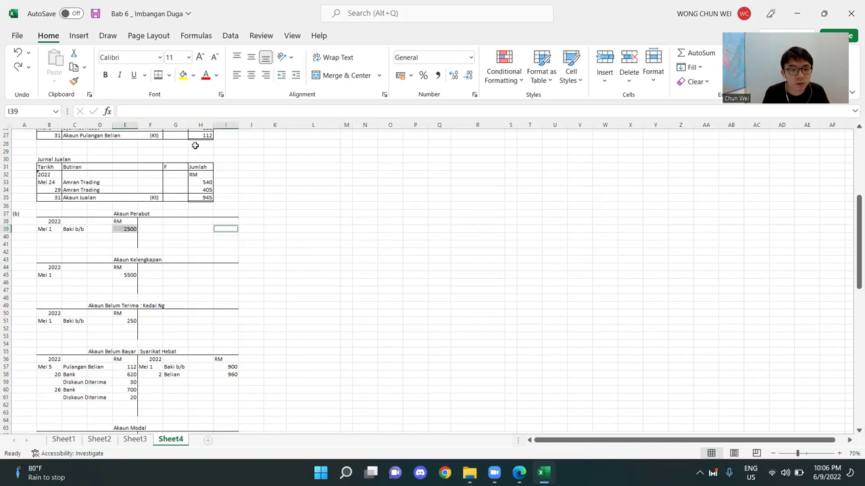
click(168, 75)
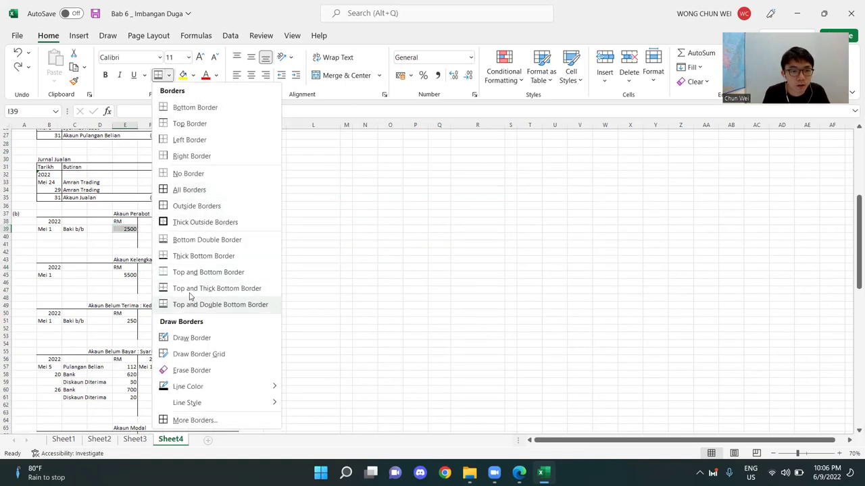
click(203, 256)
click(312, 260)
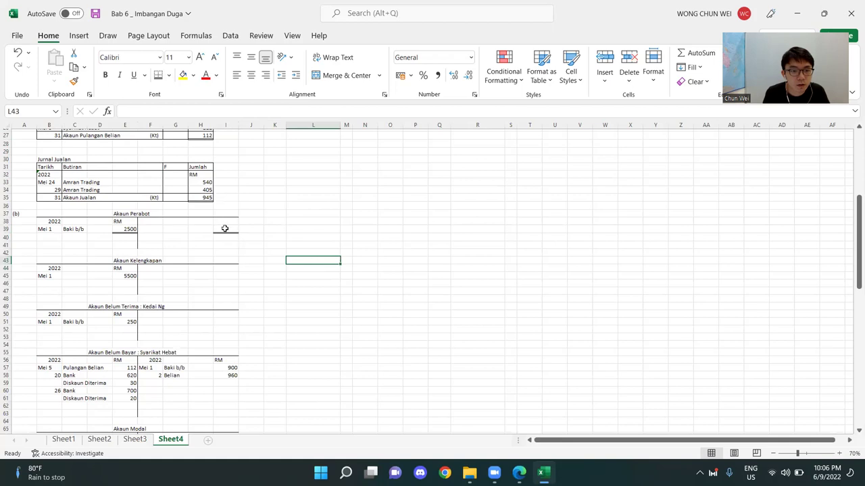
Step: Enter the credit-side amount 2500 in cell I39 of Akaun Perabot to match the debit side
click(225, 229)
text(2500)
key(Return)
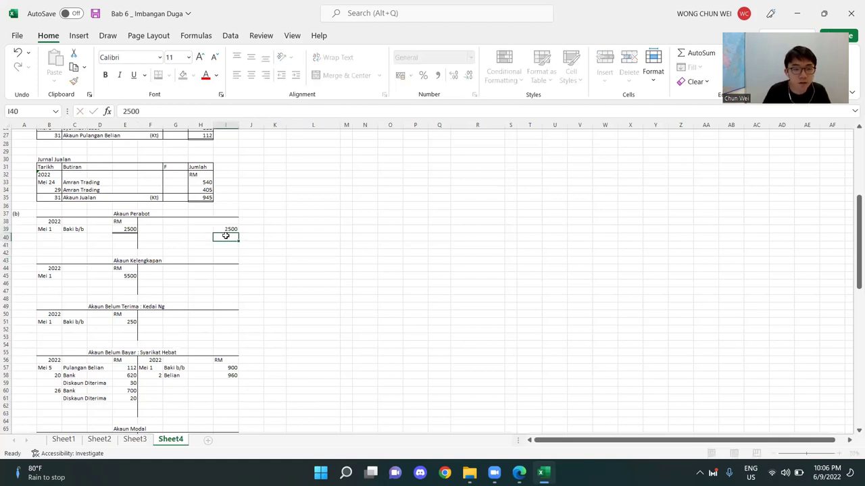
click(121, 231)
click(229, 230)
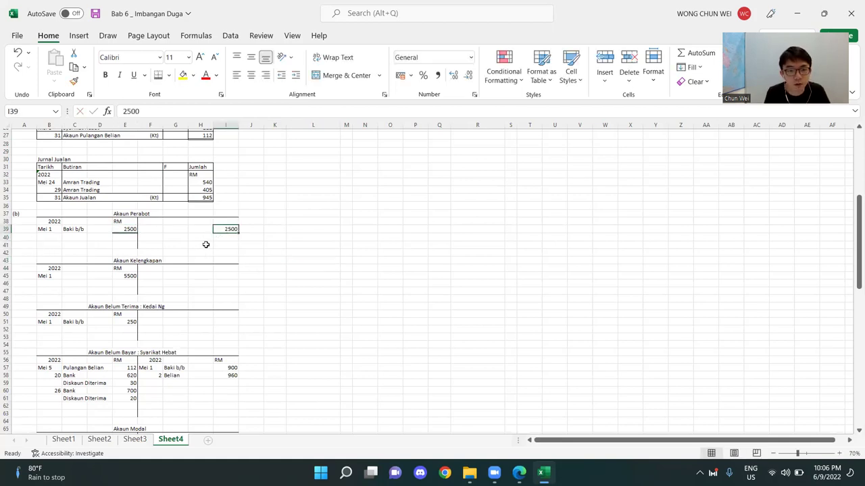
Step: Label the credit-side balance in row 39 of Akaun Perabot as Baki h/b, dated Mei 31
click(166, 229)
text(Baki h)
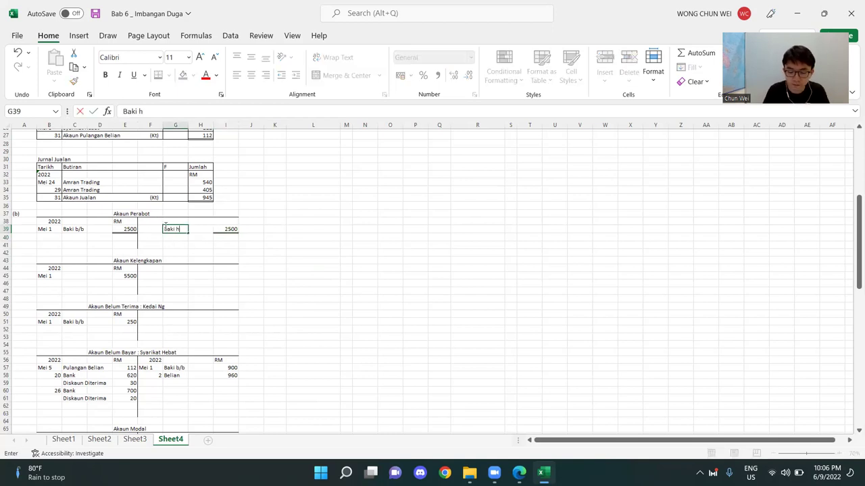
key(Return)
key(Left)
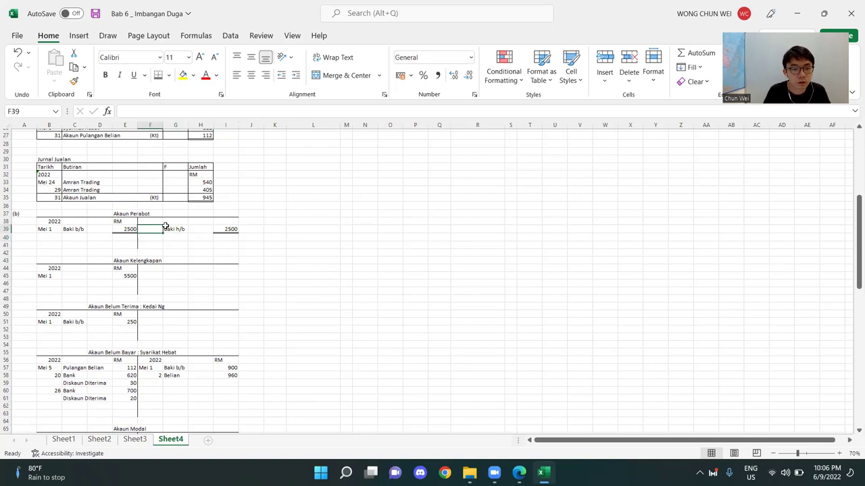
key(Up)
text(')
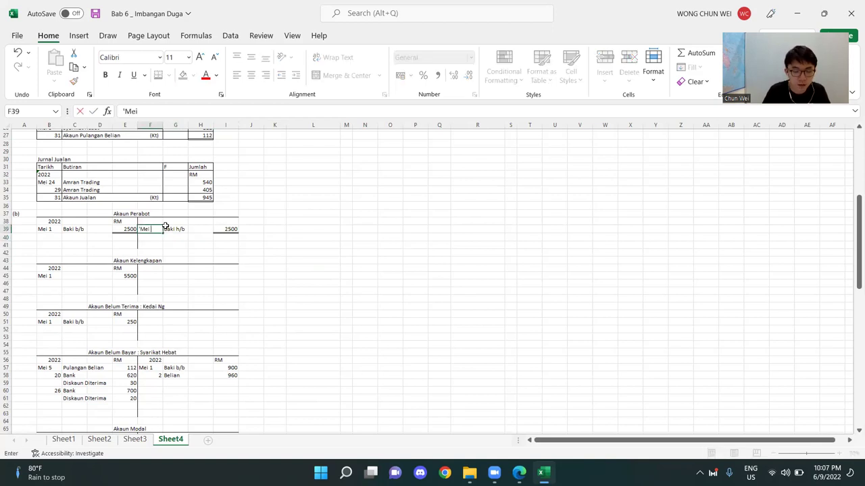
text(1)
Step: Add the year 2022 in F38 and the currency heading RM in I38 on the credit side of Akaun Perabot
key(Up)
text(2022)
key(Tab)
key(Tab)
key(Tab)
text(RM)
key(Return)
click(438, 252)
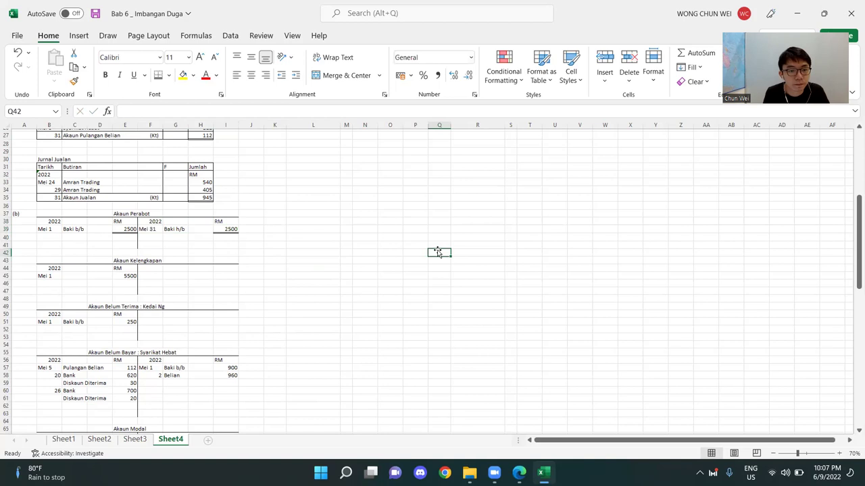
Step: Bring down the balance in row 40 of Akaun Perabot as Baki b/b, with E40 linked to the amount in I39
click(184, 229)
click(74, 239)
text(Baki b/b)
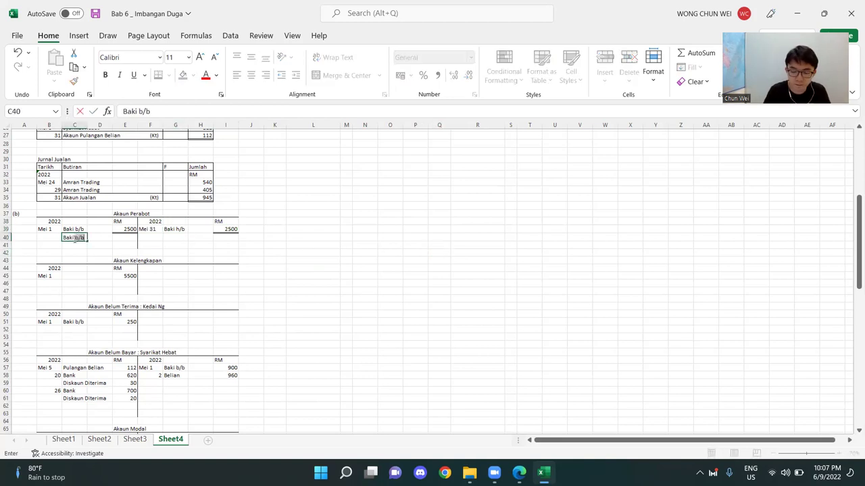
key(Tab)
key(Tab)
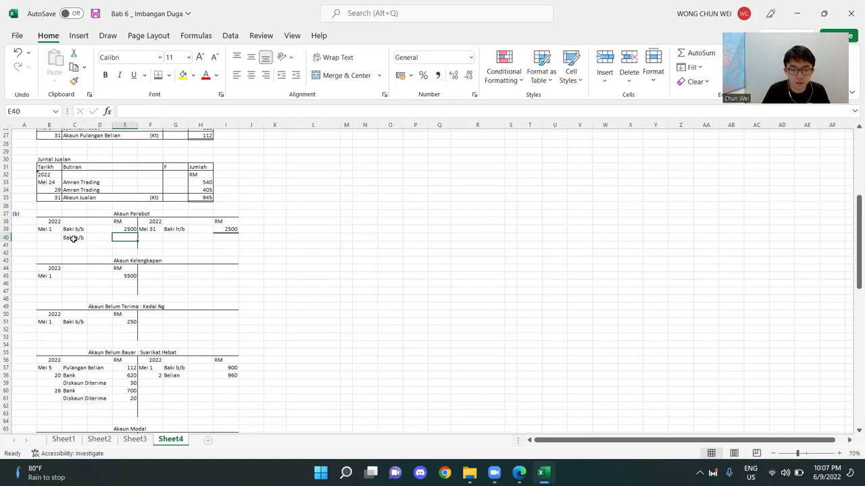
text(=)
key(Up)
key(Up)
key(Right)
key(Right)
key(Right)
key(Right)
key(Down)
key(Return)
Step: Date the brought-down balance of Akaun Perabot as Jun 1 in cell B40
click(50, 238)
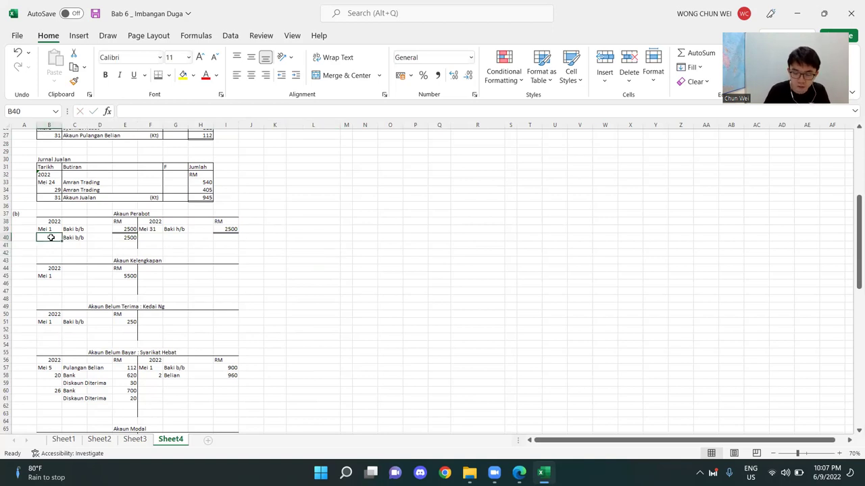
text('Jun 1)
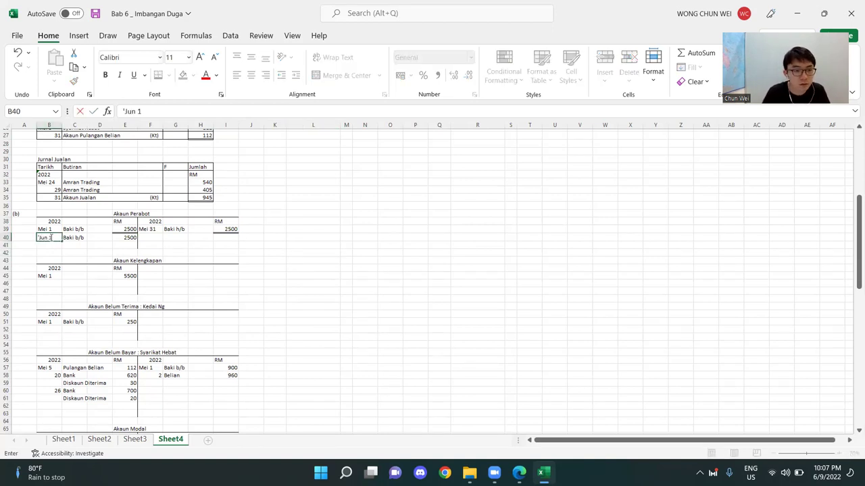
key(Return)
click(392, 283)
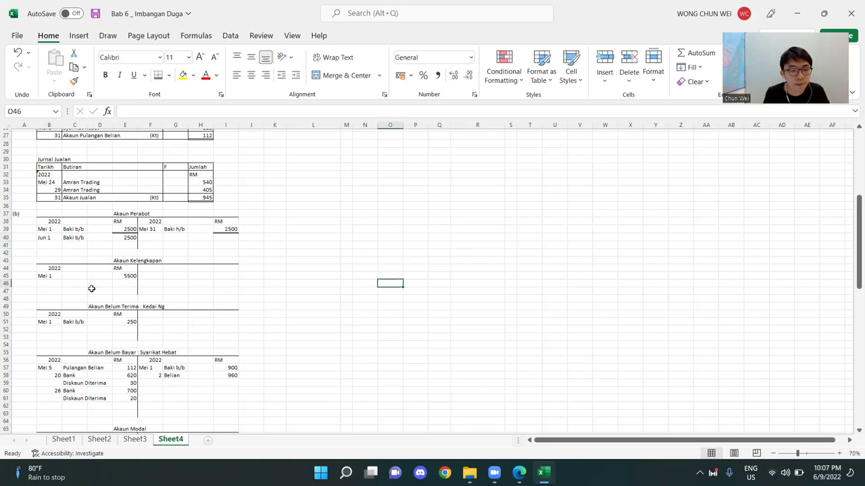
Step: Apply a Thick Bottom Border to the debit cell E45 and credit cell I45 of Akaun Kelengkapan
click(54, 269)
click(125, 277)
ctrl+click(221, 277)
key(alt+h)
key(b)
key(b)
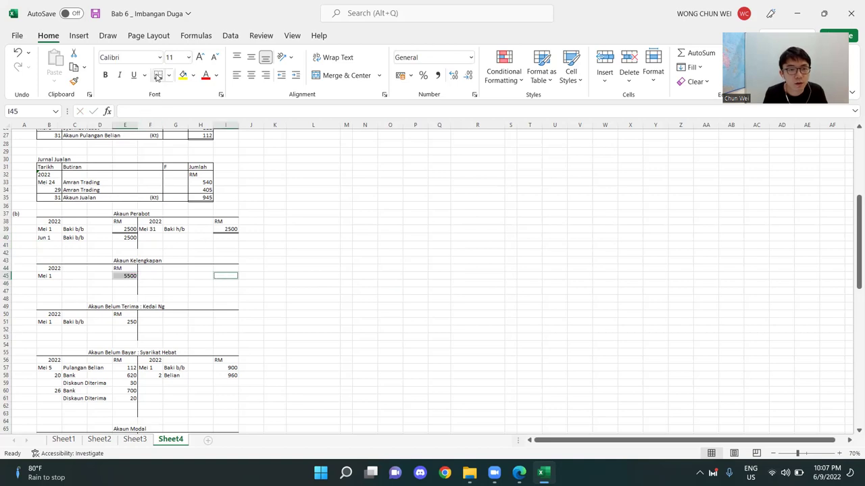
click(247, 338)
Step: Fill the credit amount I45 of Akaun Kelengkapan with a formula referring to the debit amount in E45
click(227, 275)
text(=)
click(127, 276)
key(Return)
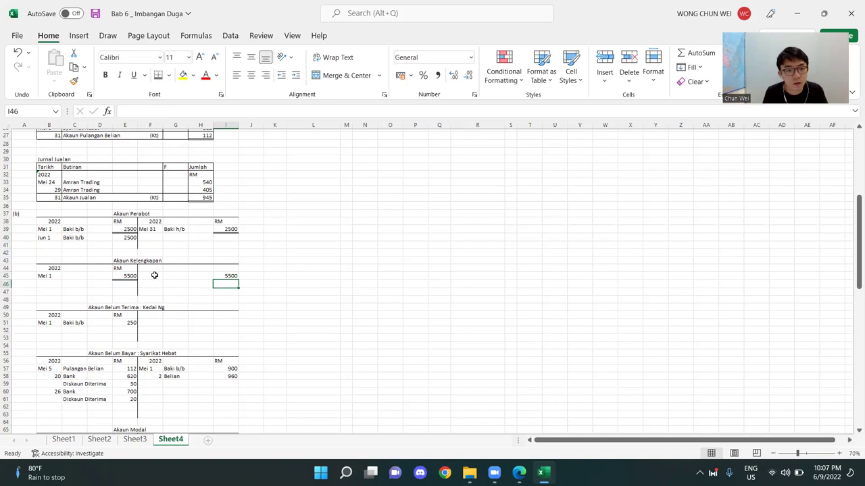
Step: Label the Mei 1 entry of Akaun Kelengkapan Baki b/b in C45 and the credit entry Baki h/b in G45
click(80, 275)
text(Baki b/b)
key(Return)
key(Right)
key(Right)
key(Right)
key(Right)
key(Up)
text(Ba)
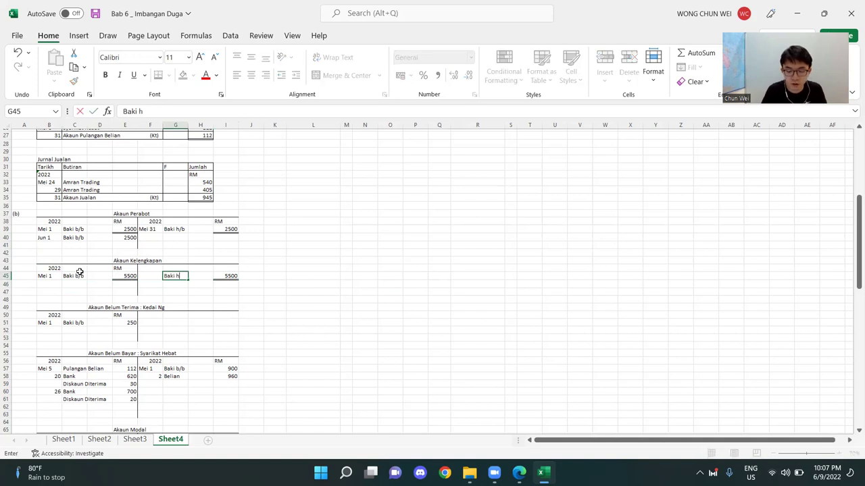
key(Return)
Step: Enter the brought-down line of Akaun Kelengkapan in row 46 as Baki b/b, dated Jun1
key(Left)
key(Left)
key(Left)
key(Left)
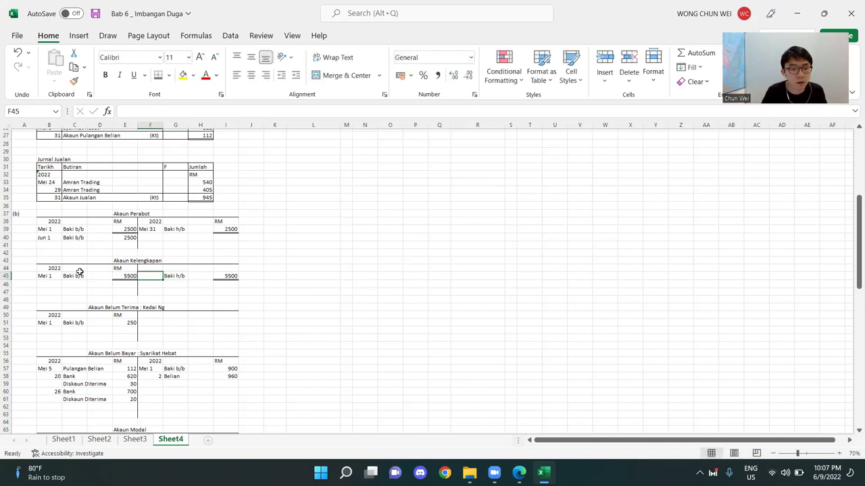
text(Baki b/b)
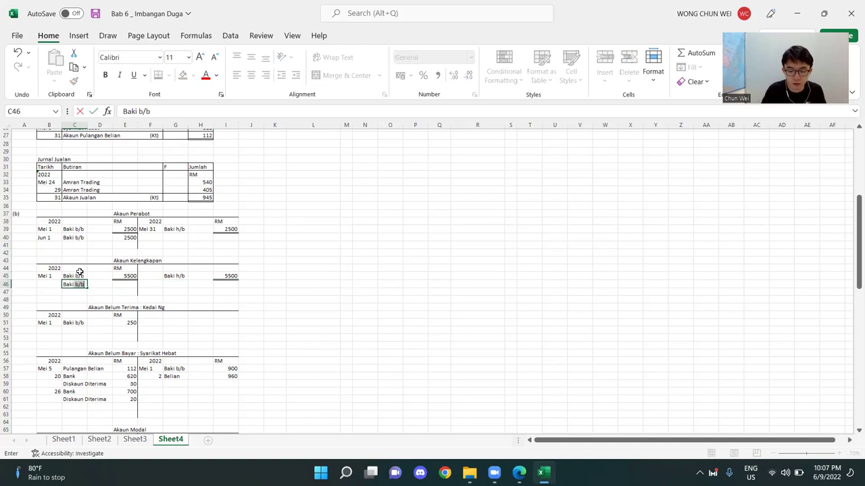
key(Return)
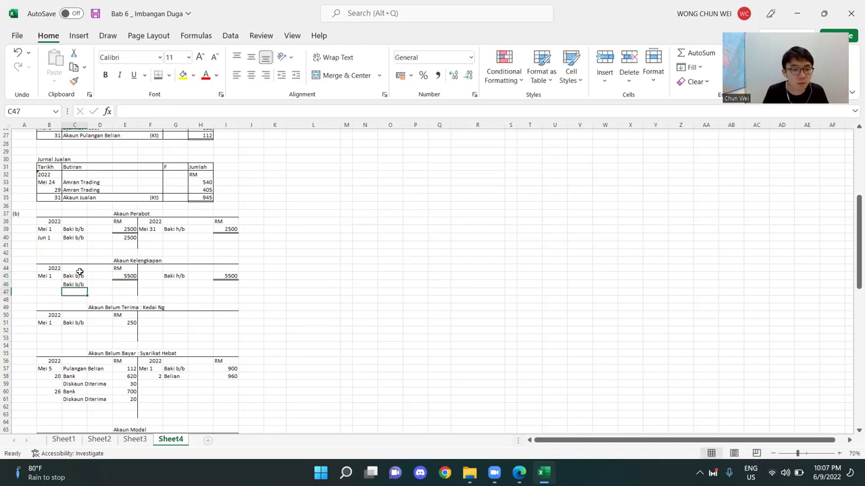
click(157, 275)
click(128, 285)
click(48, 286)
text(')
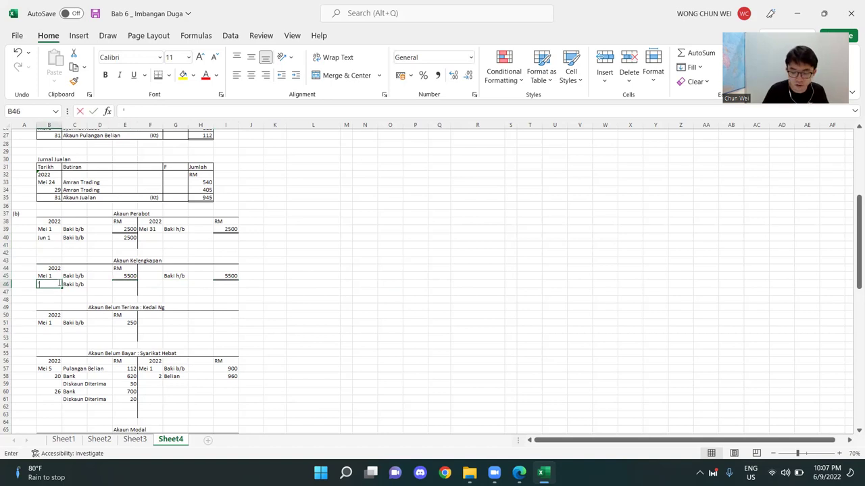
text(Jun 1)
key(Return)
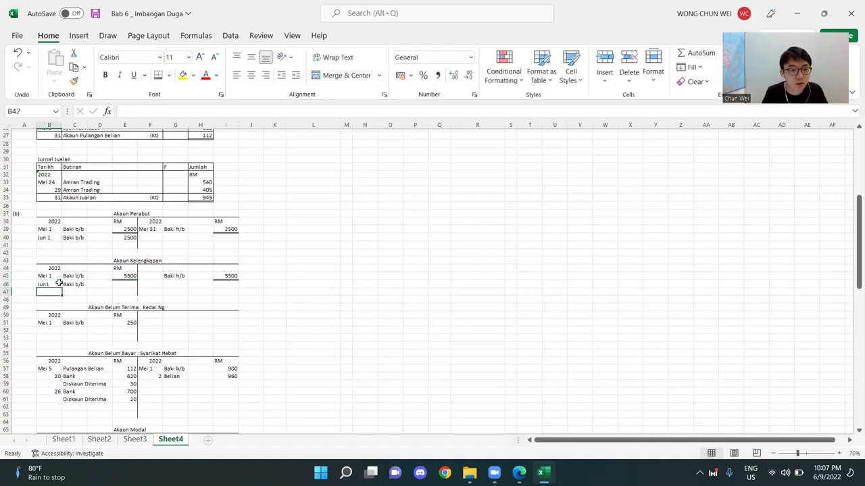
Step: Fill the brought-down amount E46 of Akaun Kelengkapan with a formula referring to I45
click(120, 283)
text(=)
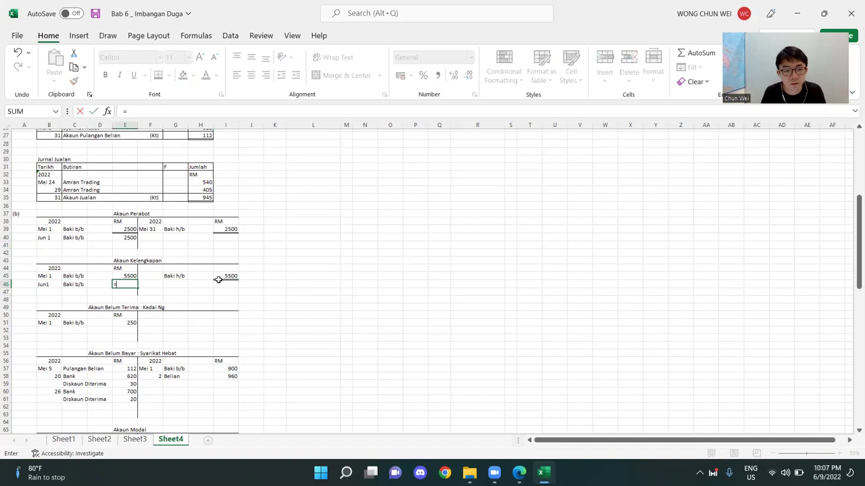
click(228, 276)
key(Return)
Step: Apply a Thick Bottom Border to E51 and I51 of the Kedai Ng account, and link I51 to the amount in E51
click(125, 323)
ctrl+click(221, 323)
click(157, 75)
click(235, 340)
click(226, 327)
text(=)
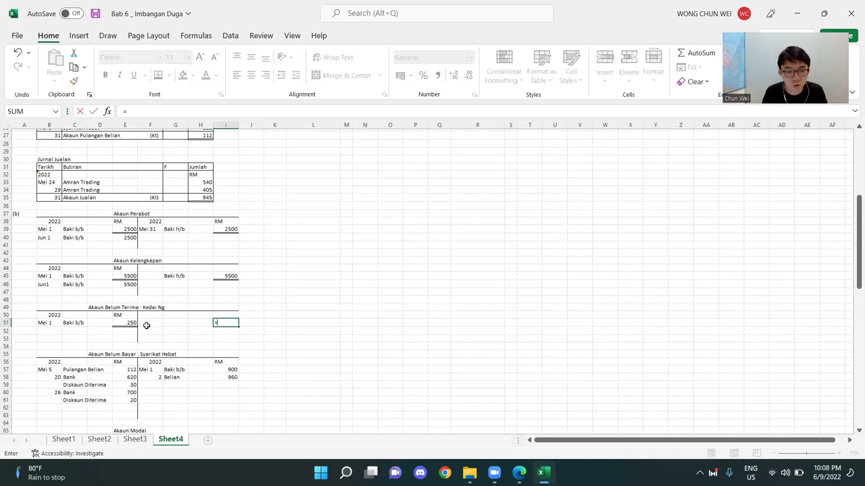
click(132, 323)
key(Return)
Step: Label the credit-side balance in row 51 of the Kedai Ng account as Baki h/b, dated Mei 31
click(182, 326)
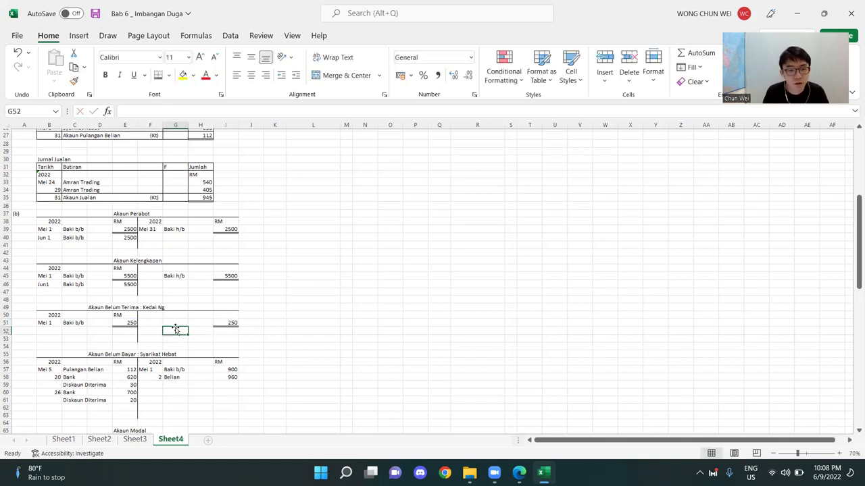
text(Baki b/h)
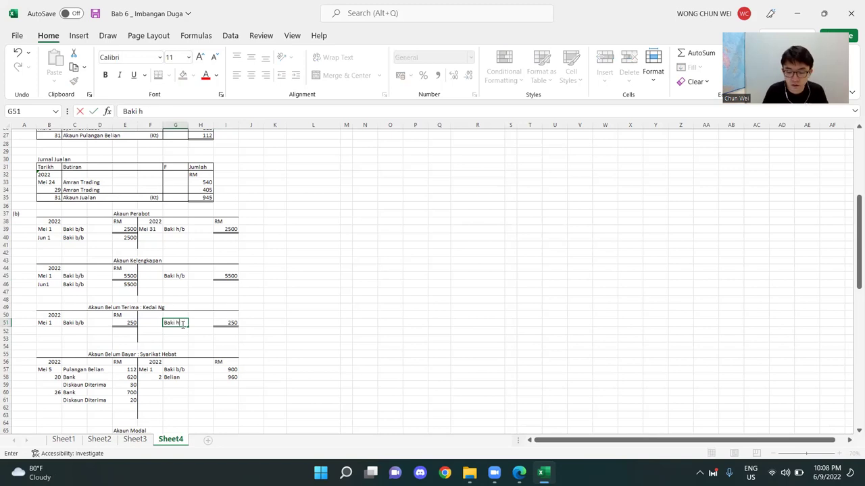
key(Left)
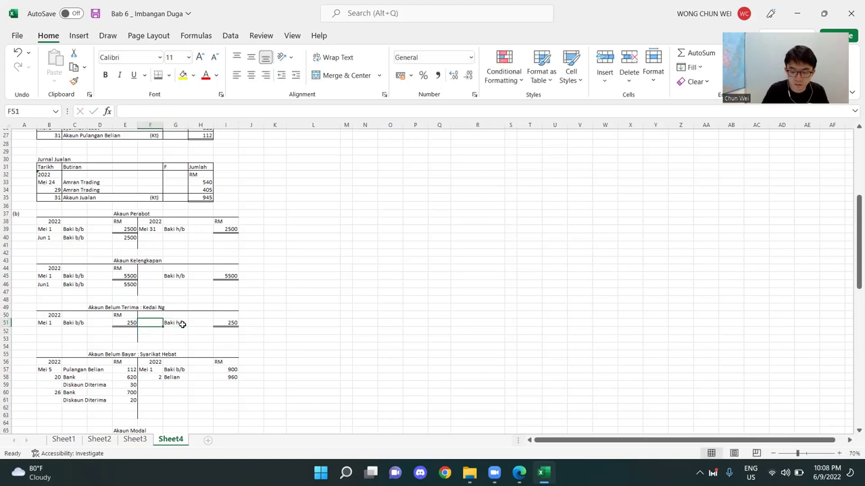
text('Mei 31)
key(Return)
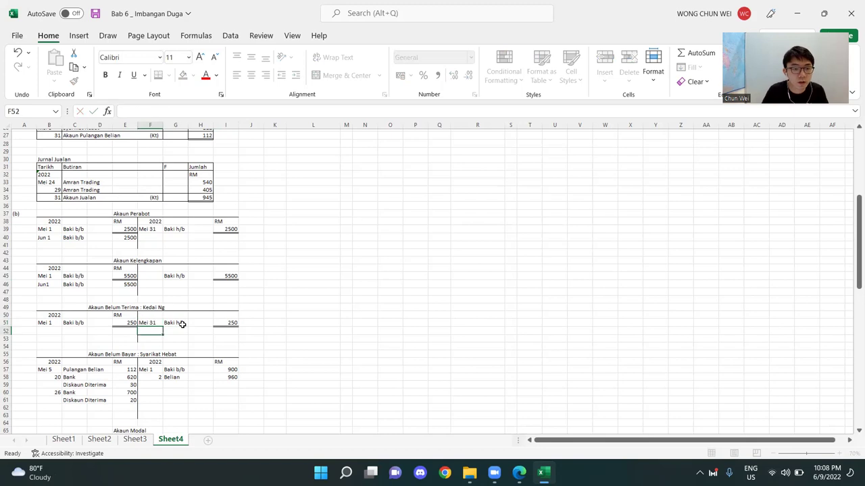
Step: Enter the date Jun 1 in cell B52 for the brought-down balance of the Kedai Ng account
key(Left)
key(Left)
key(Left)
key(Left)
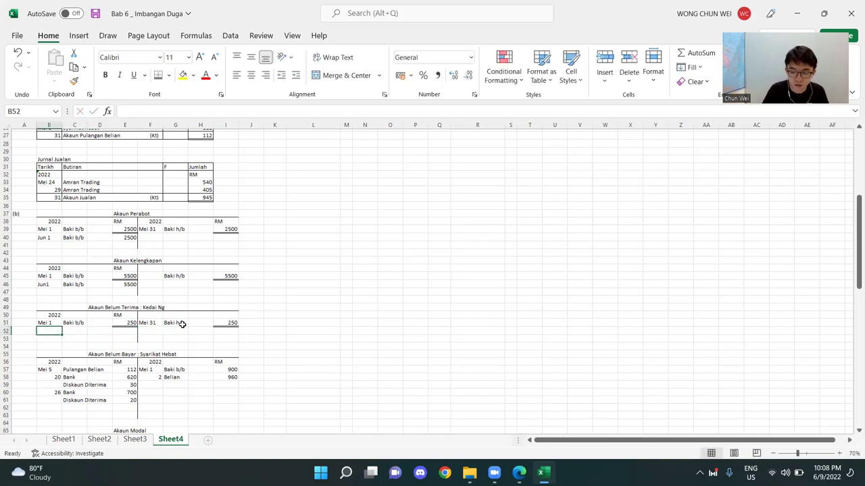
text('JUn1)
key(BackSpace)
key(BackSpace)
key(BackSpace)
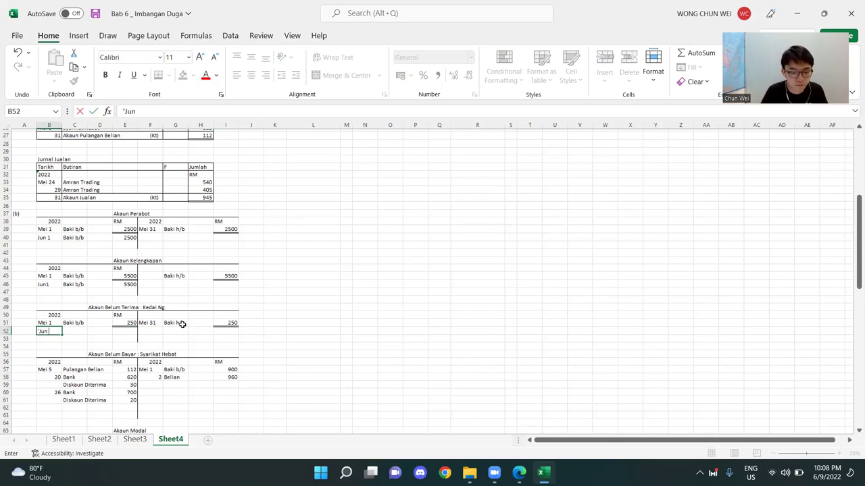
key(Return)
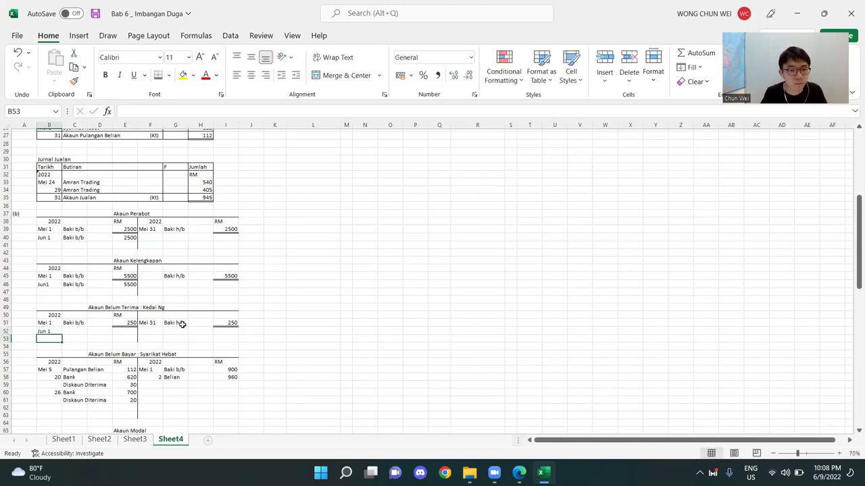
Step: Describe the Jun 1 line of the Kedai Ng account as Baki b/b, and link E52 to the amount in I51
scroll(182, 325, down, 1)
click(80, 307)
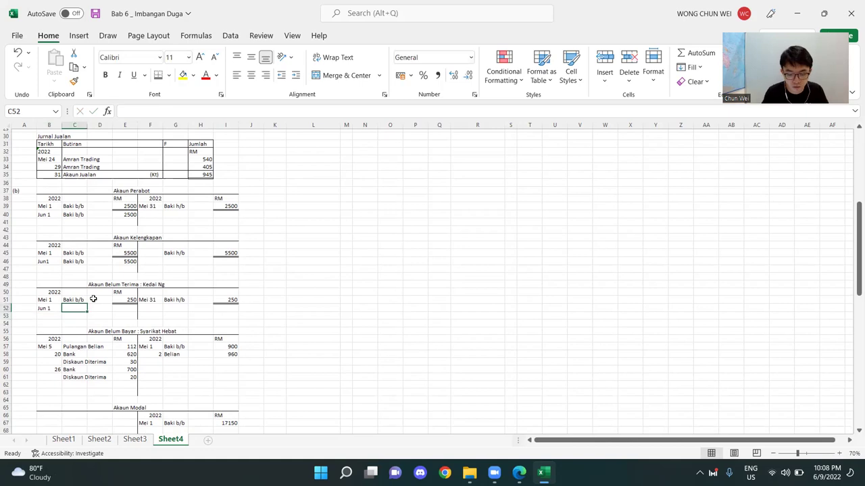
text(Baki b/b)
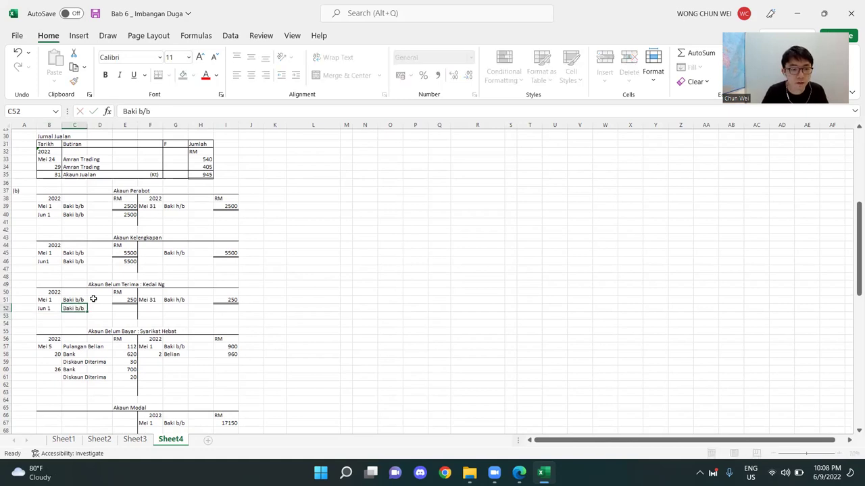
key(Right)
key(Right)
key(Right)
key(Left)
text(=)
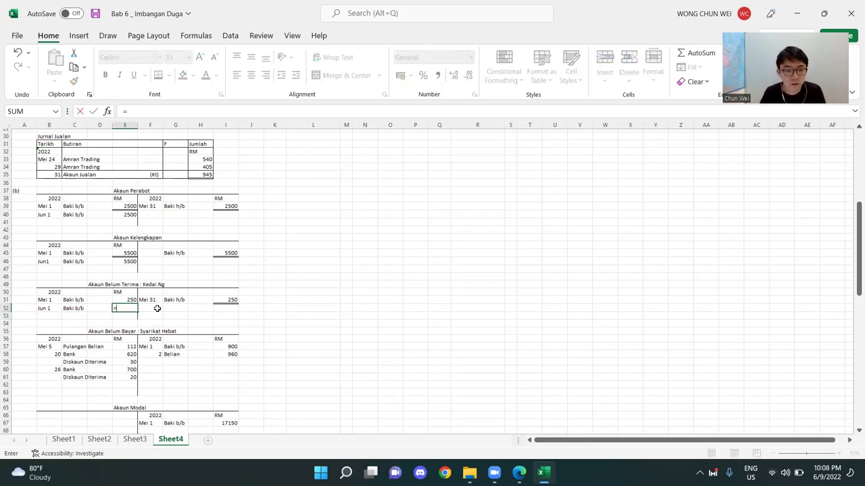
click(225, 300)
key(Return)
click(346, 291)
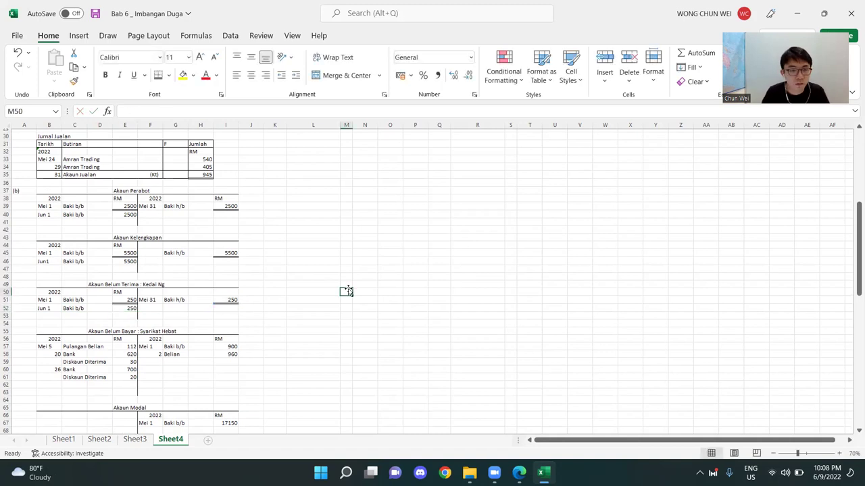
Step: Total the debit amounts E57:E61 of the Syarikat Hebat account in E62, compare them with the credit amounts, and delete the total
scroll(203, 303, down, 2)
click(114, 337)
click(216, 347)
click(130, 339)
drag(128, 304, 128, 337)
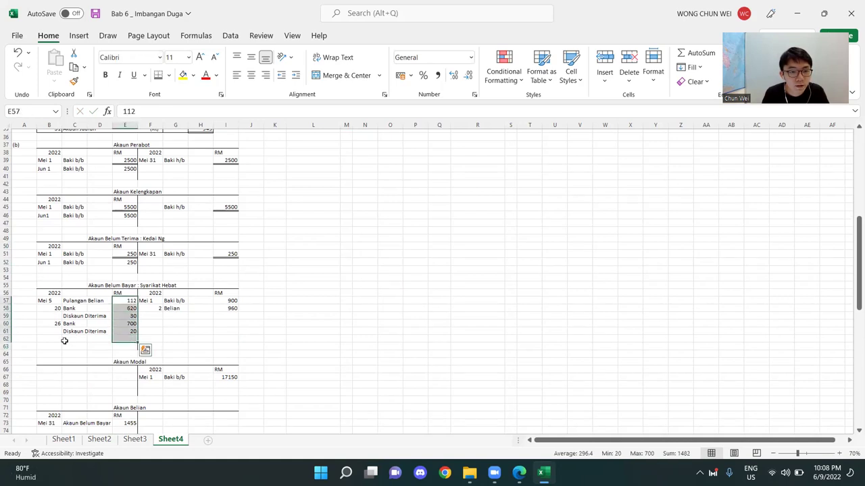
click(193, 325)
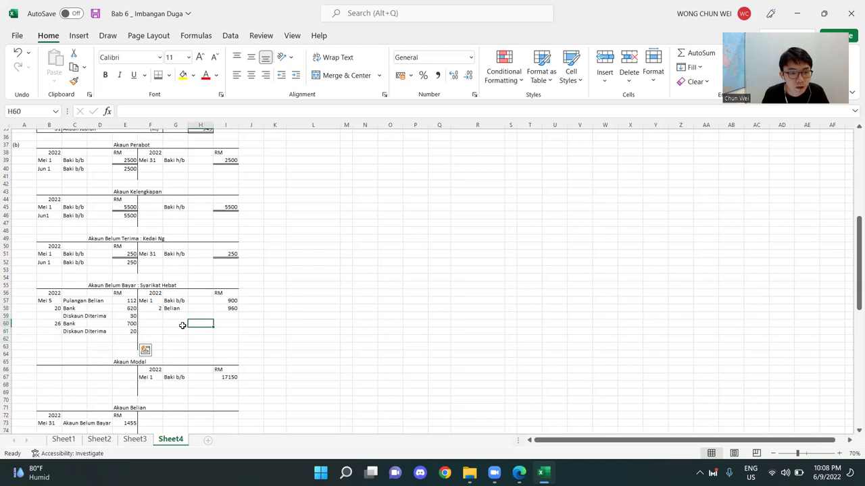
drag(132, 304, 132, 340)
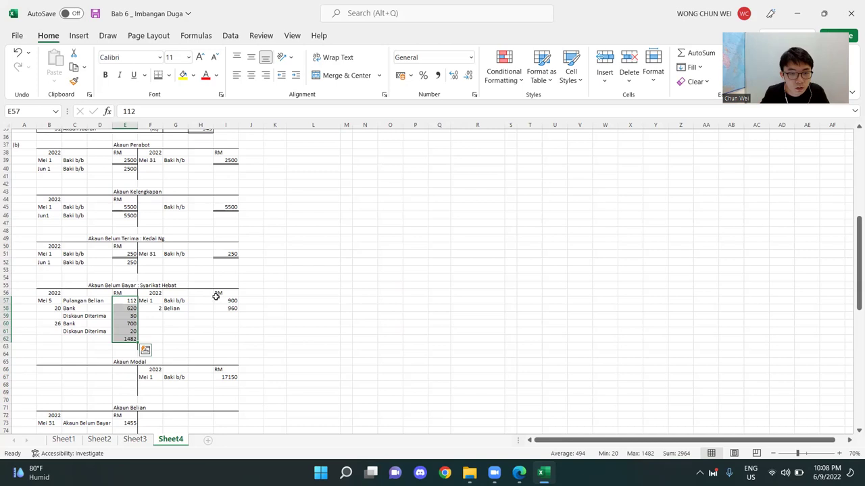
drag(223, 300, 225, 340)
click(314, 311)
click(125, 340)
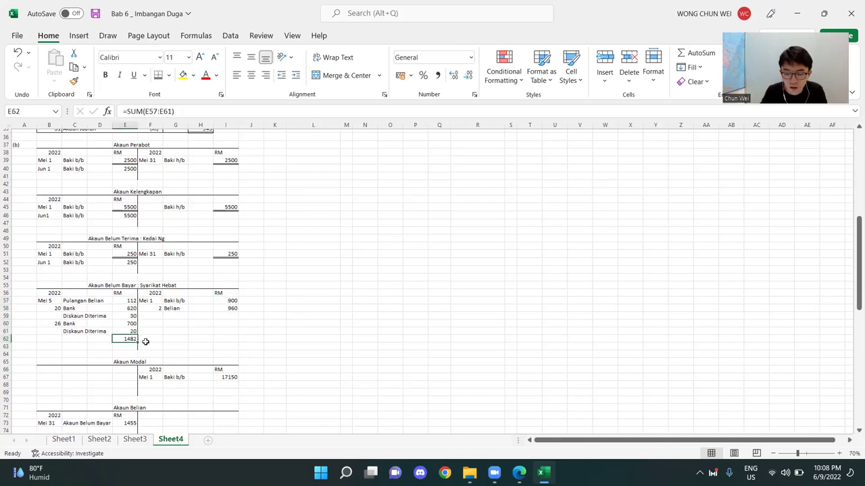
key(Delete)
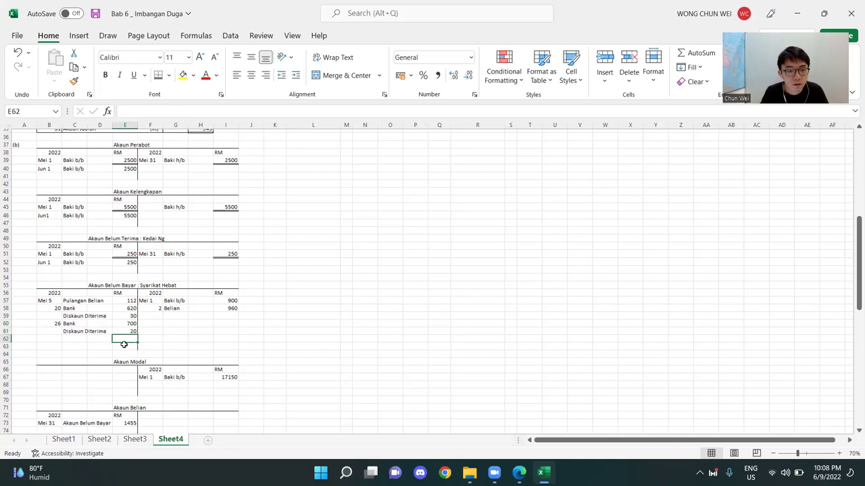
Step: Apply a top and double bottom border to the total cells E63 and I63 of the Syarikat Hebat account
drag(129, 344, 133, 343)
click(264, 339)
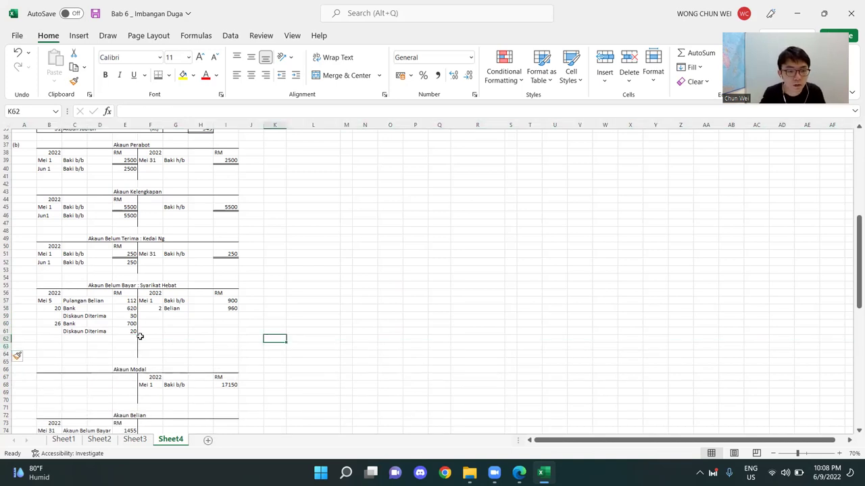
drag(127, 301, 127, 331)
click(124, 346)
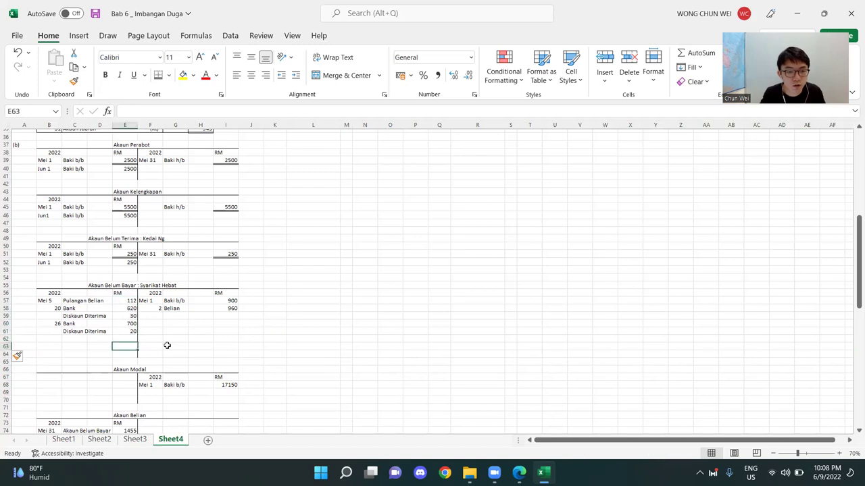
ctrl+click(225, 346)
click(168, 75)
click(216, 305)
click(365, 323)
Step: Sum the credit amounts of the Syarikat Hebat account in the total cell I63
drag(128, 301, 129, 341)
click(226, 323)
drag(231, 301, 236, 352)
key(alt+equal)
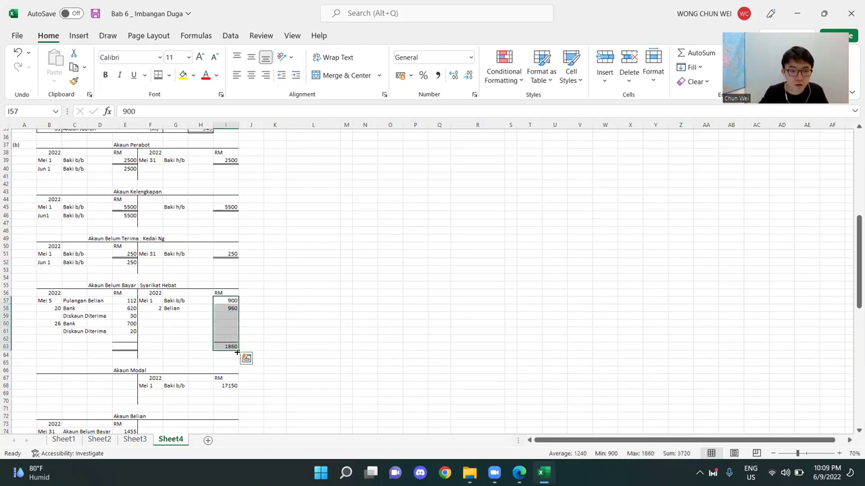
Step: Link the debit total in E63 to the credit total in I63
click(311, 309)
click(219, 349)
click(121, 350)
text(=)
click(227, 347)
key(Return)
Step: Calculate the closing balance of the Syarikat Hebat account in E62 with =E63-E57-E58-E59-E60-E61
click(305, 338)
click(124, 339)
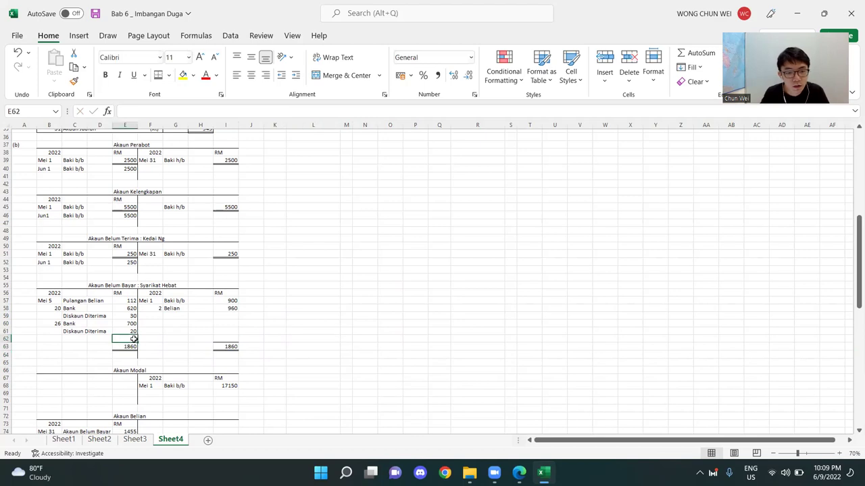
text(=)
click(132, 347)
text(-)
click(127, 301)
text(-)
click(127, 308)
text(-)
click(127, 316)
text(-)
click(127, 323)
text(-)
click(127, 331)
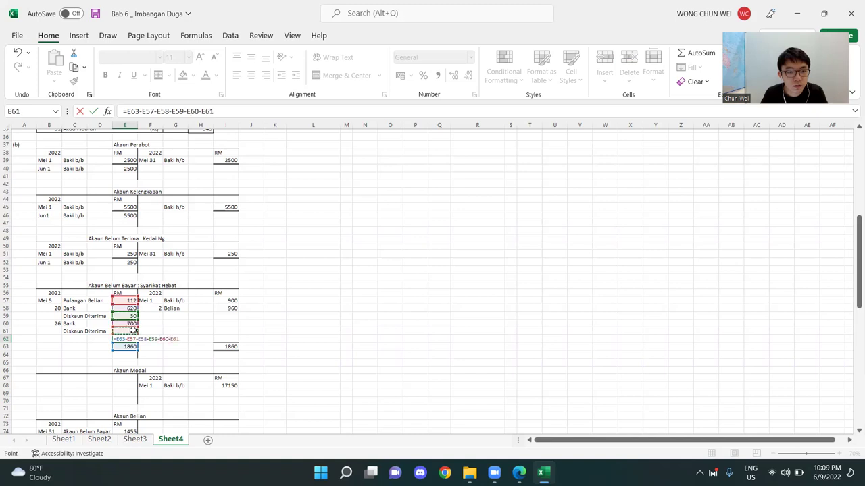
key(Return)
Step: Label the closing balance in row 62 of the Syarikat Hebat account as Baki h/b, dated 31
click(75, 338)
text(Bank)
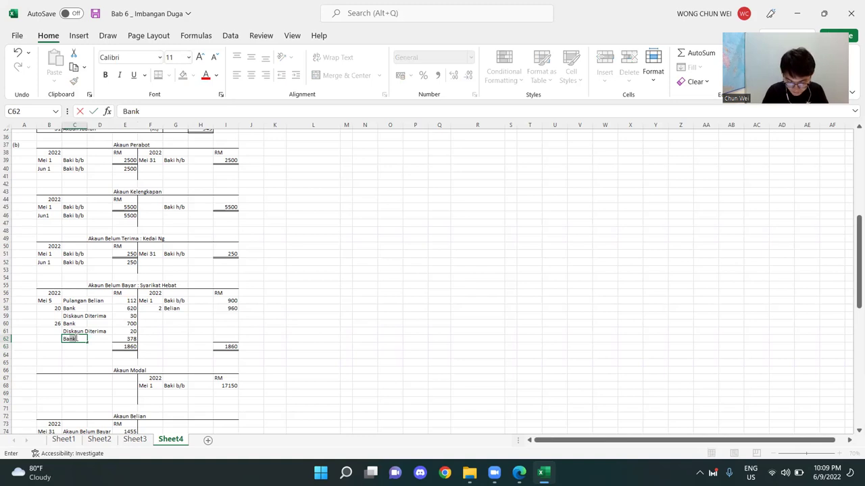
key(BackSpace)
key(BackSpace)
text(ki h/b)
key(Return)
key(Up)
key(Left)
text(31)
key(Return)
Step: Enter the brought-down balance on the credit side of row 64 as Baki b/b with the amount 378
key(Right)
key(Right)
key(Right)
key(Right)
key(Right)
key(Down)
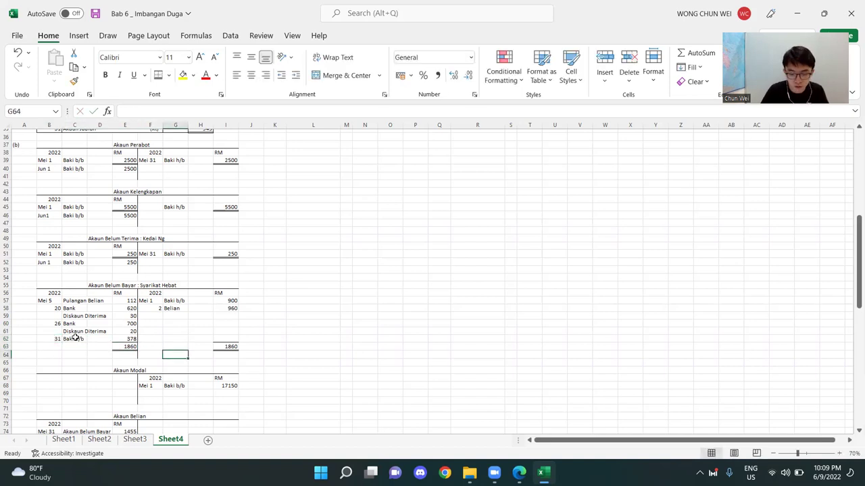
text(Baki b/b)
key(Right)
key(Right)
text(3)
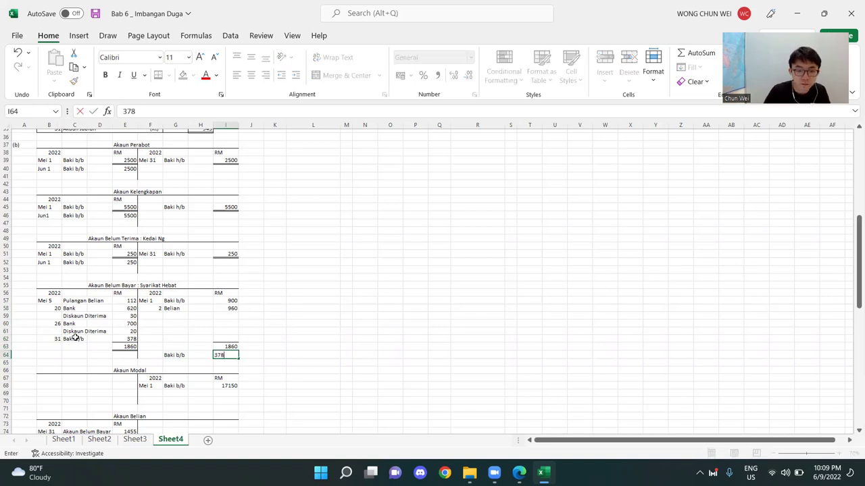
text(78)
Step: Date the brought-down balance of the Syarikat Hebat account Jun 1 in F64, with a space before the day
key(Left)
key(Left)
key(Left)
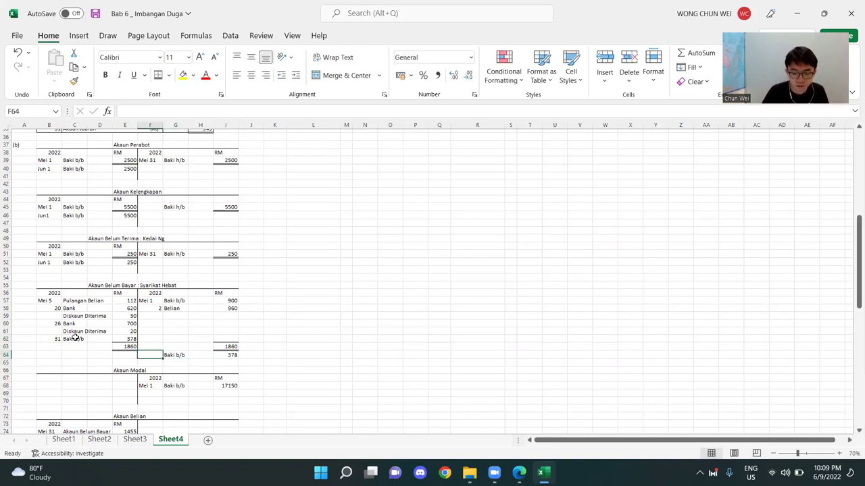
text('Jun)
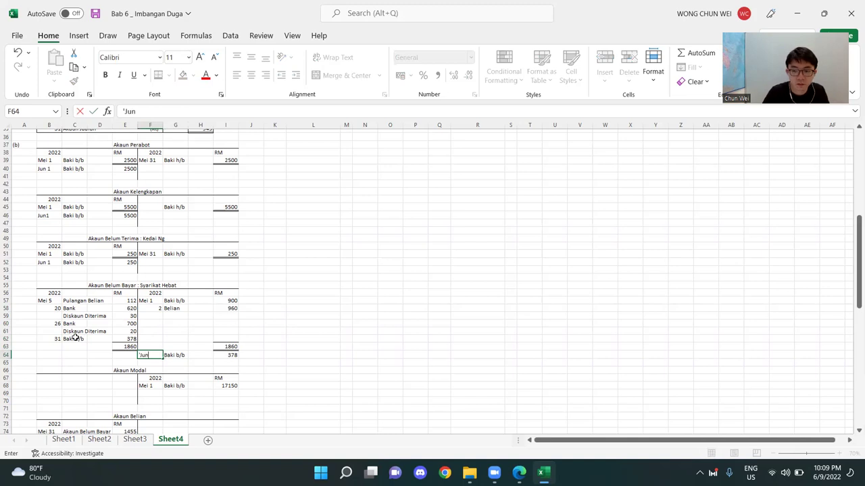
text(1)
key(Return)
click(154, 351)
double_click(145, 355)
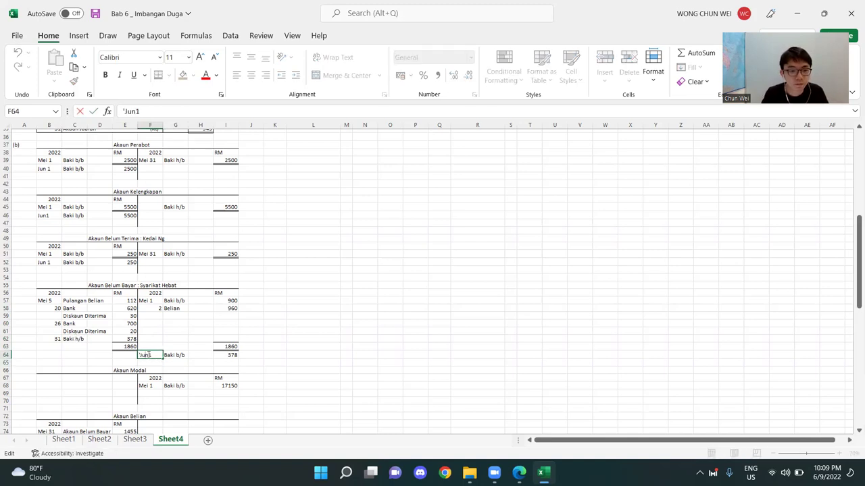
click(411, 323)
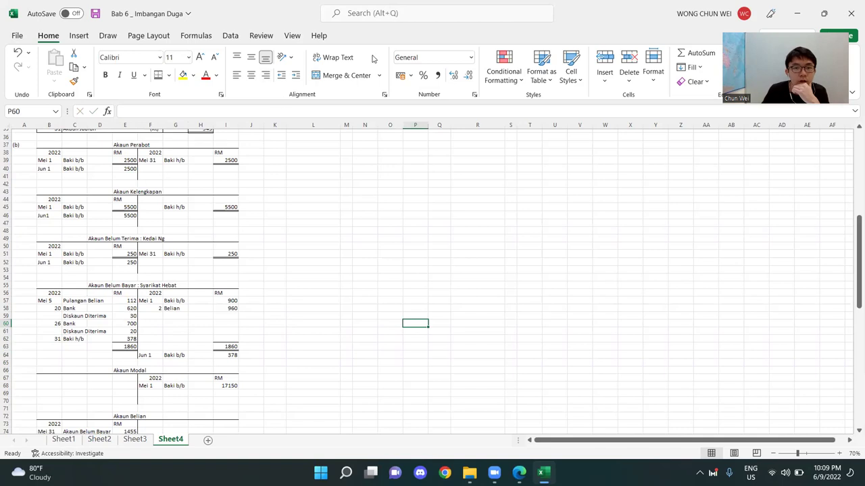
Step: Review the remaining ledger accounts down to Syarikat Menang and the journals above them on Sheet4
scroll(230, 257, down, 13)
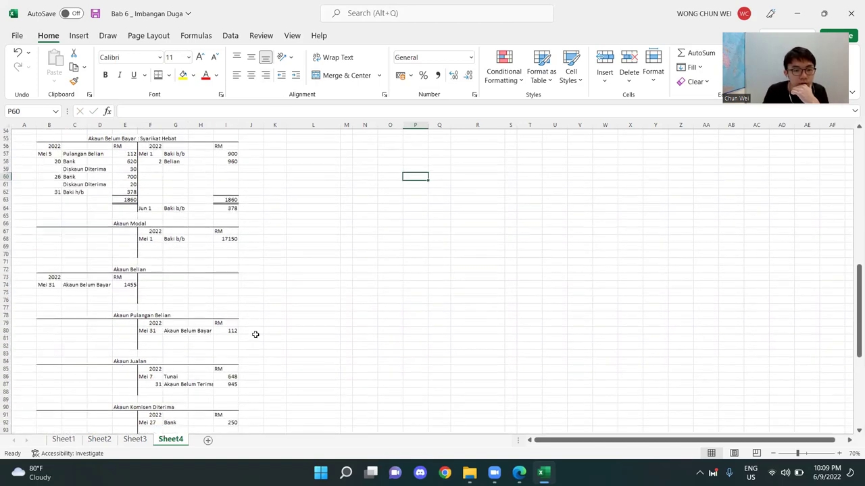
scroll(244, 374, down, 6)
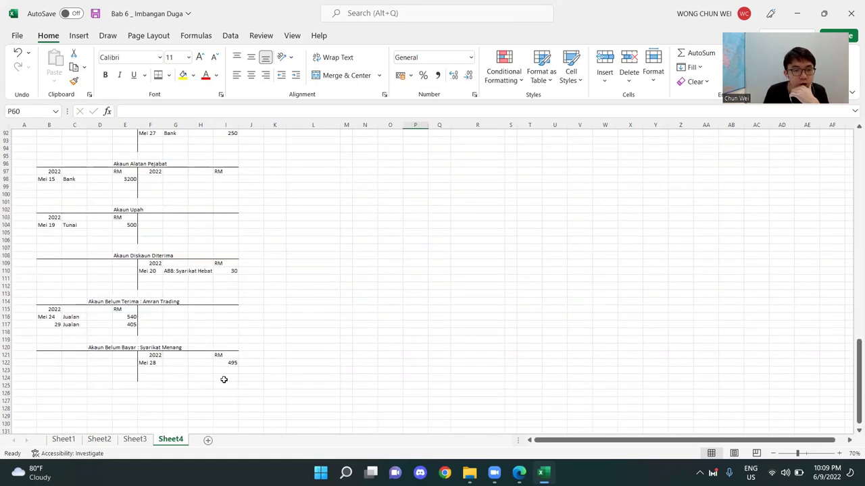
scroll(191, 329, up, 20)
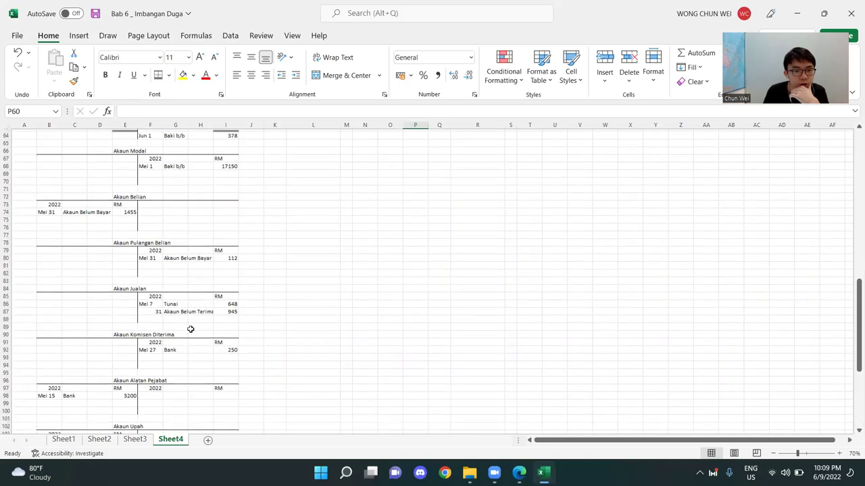
scroll(188, 326, up, 2)
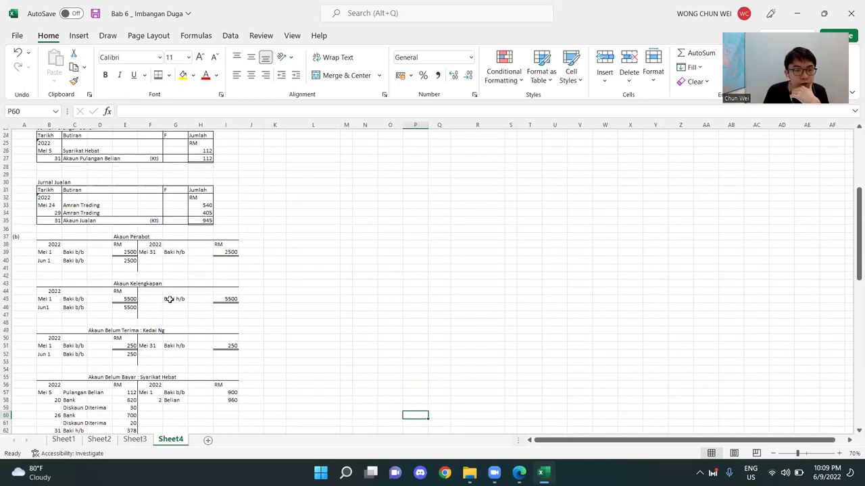
scroll(271, 320, down, 3)
scroll(260, 314, up, 6)
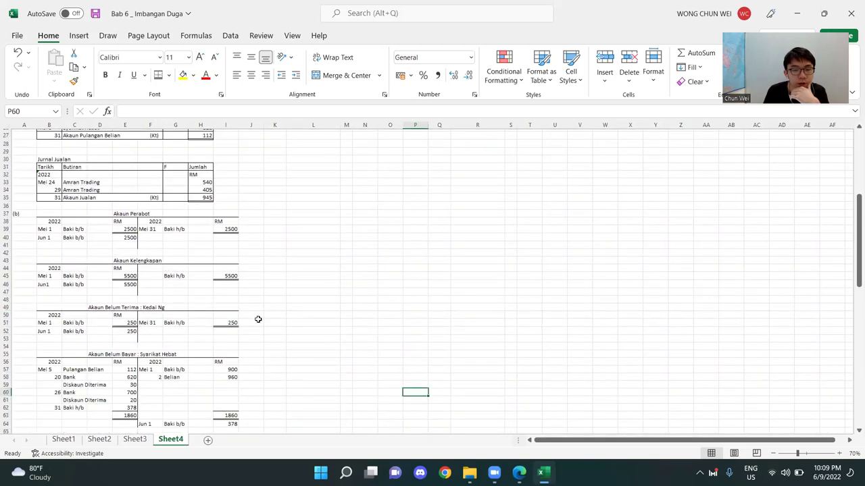
scroll(264, 311, up, 5)
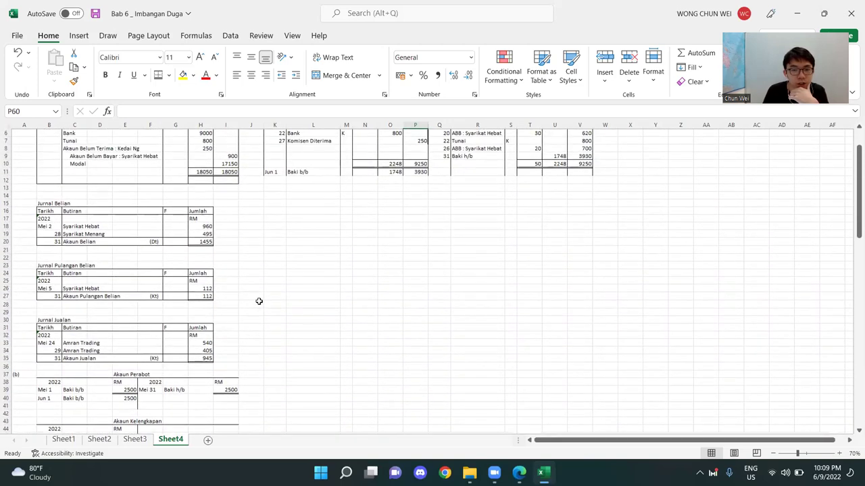
scroll(308, 253, down, 5)
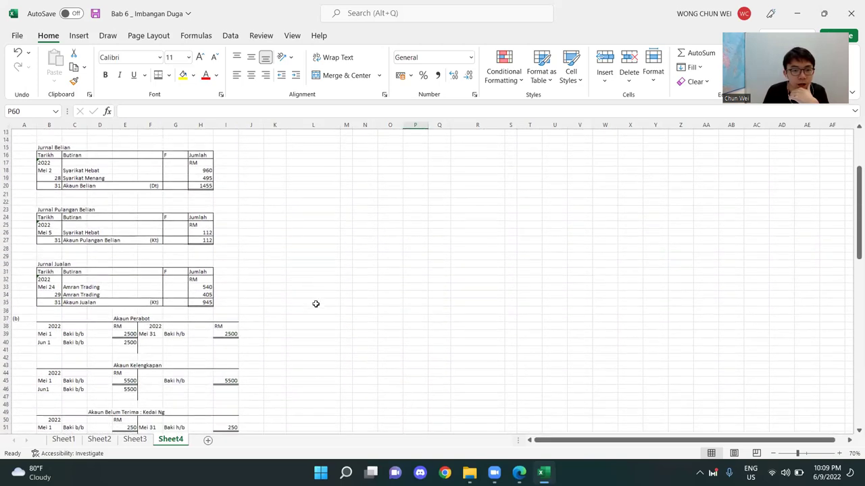
Step: Enter the question part label (c) in cell K37, level with the Akaun Perabot heading
click(262, 306)
click(274, 305)
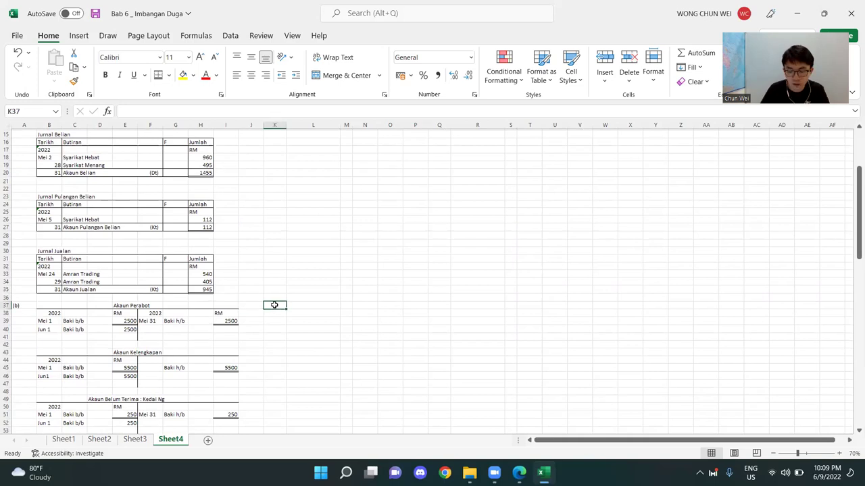
text('(c))
key(Tab)
click(270, 305)
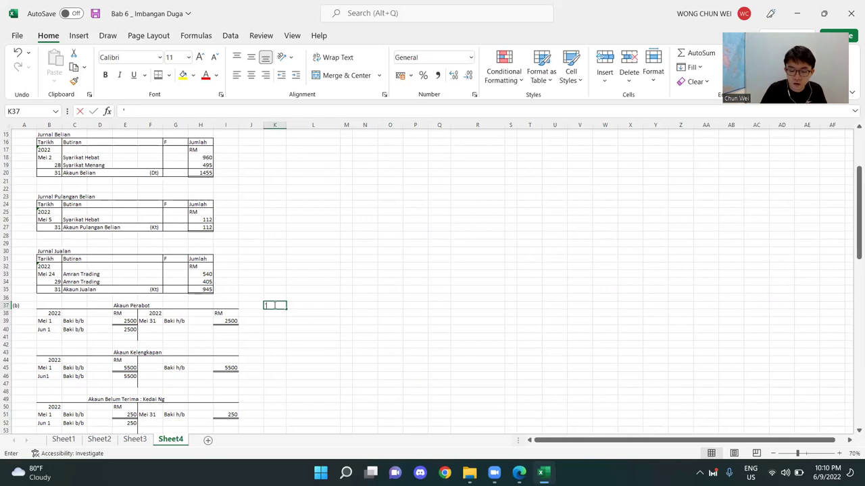
text('(c))
key(Return)
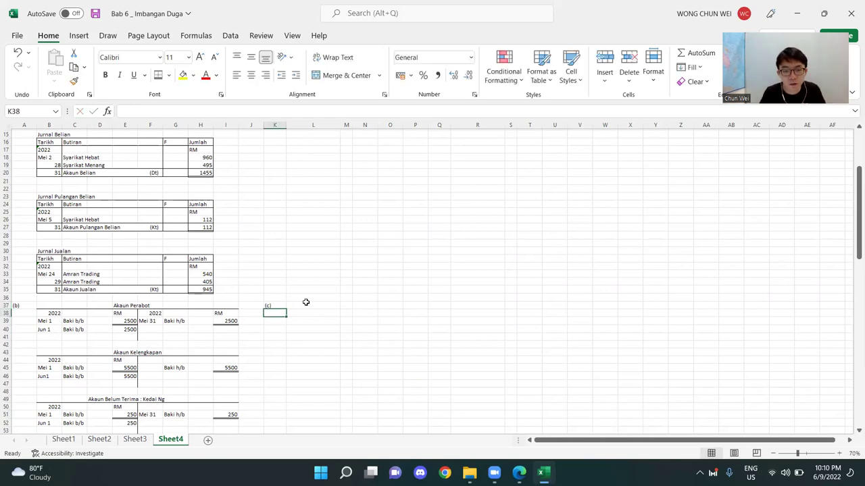
Step: Merge and center cells L37:S37 beside the (c) label and copy the merged format to the rows below
drag(324, 306, 514, 306)
click(341, 75)
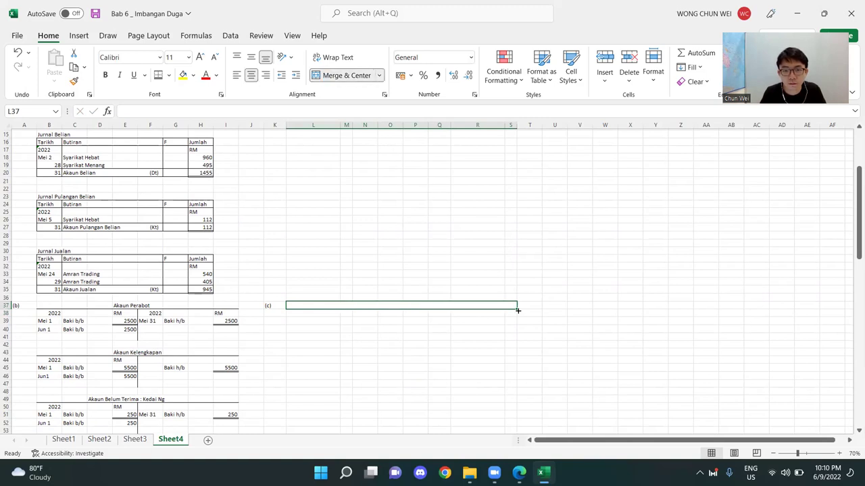
drag(516, 307, 512, 391)
drag(536, 352, 537, 352)
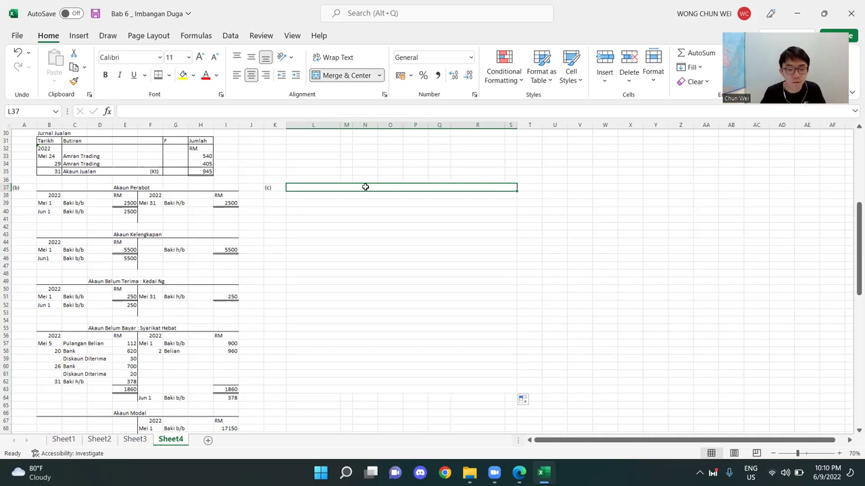
Step: Place the workbook beside the exercise PDF and enter the title Kedai Alatan Sukan Jaya in the merged cell L37
key(super+Right)
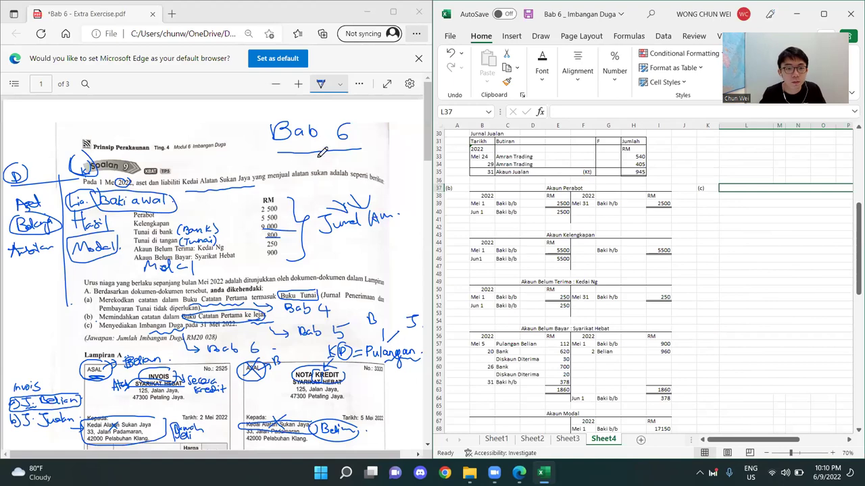
drag(754, 440, 798, 440)
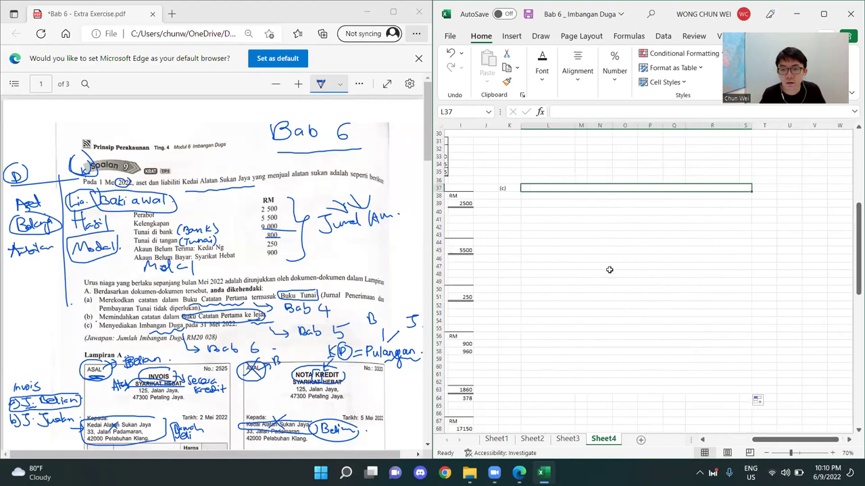
double_click(607, 188)
text(Ke)
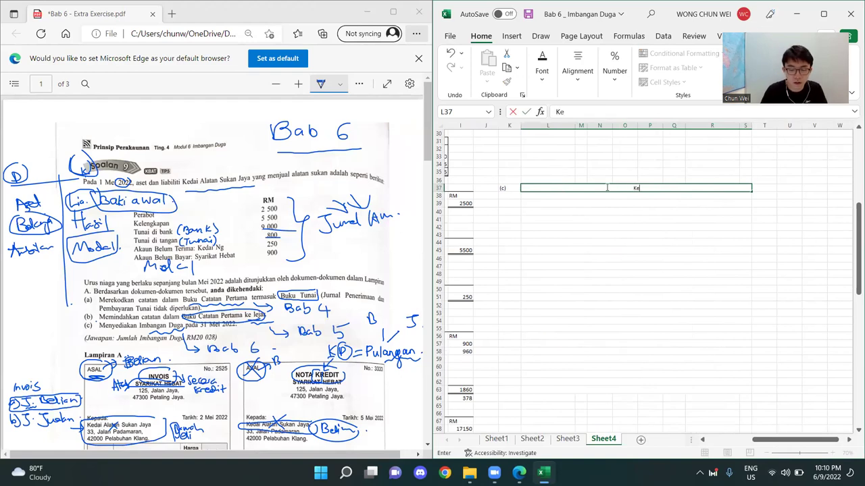
text(dai Ala)
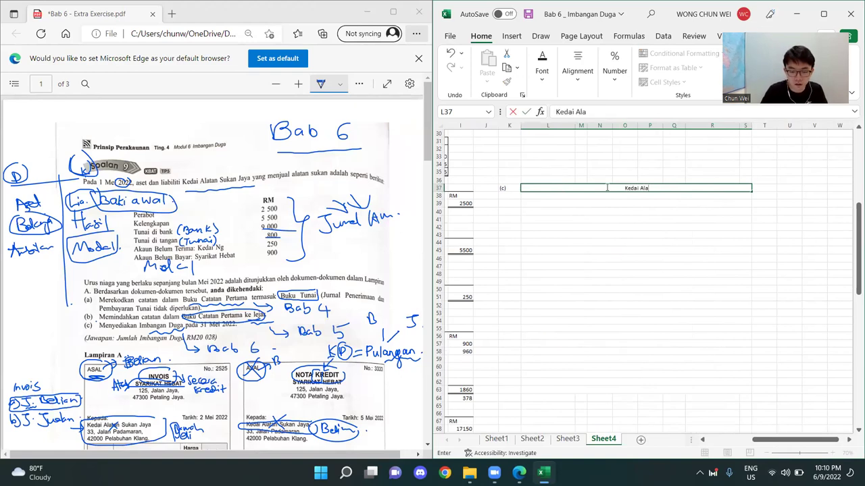
text(tan)
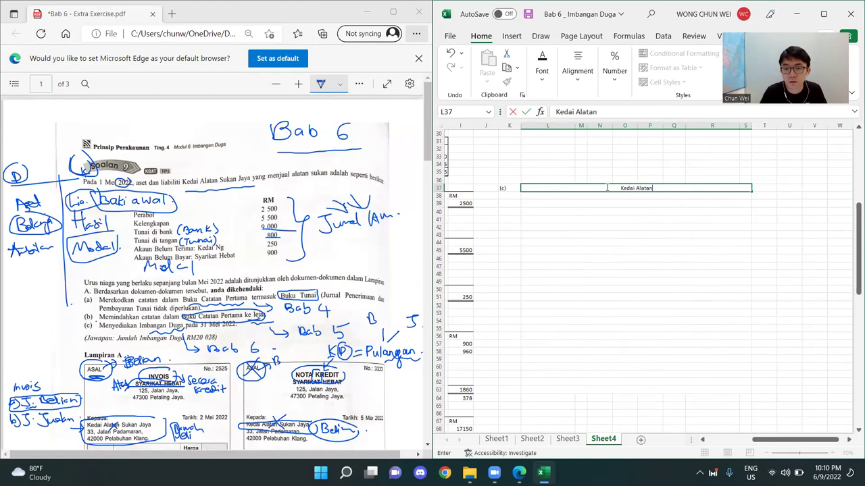
text( Suk)
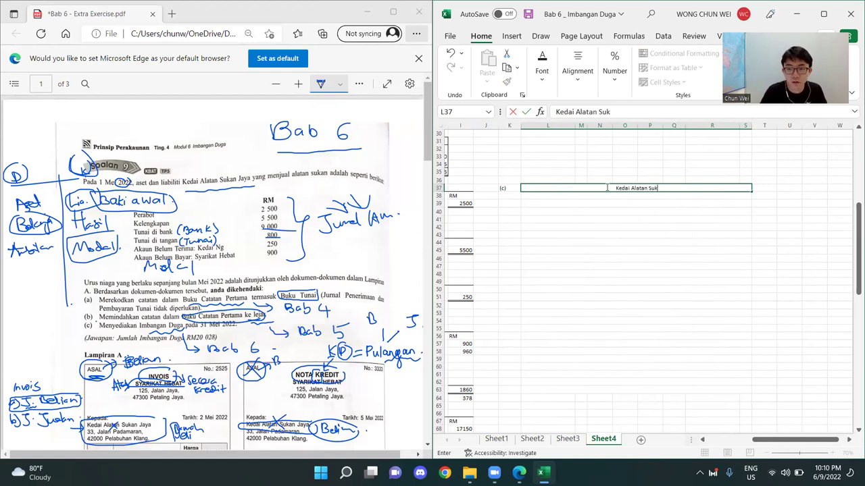
text(an Jaya)
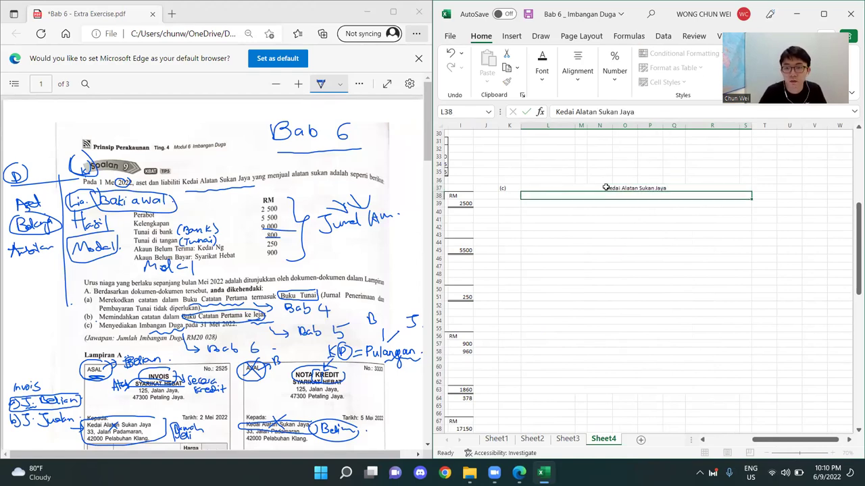
key(Return)
Step: Extend the merged and centered title cell in row 37 across L37:U37
drag(675, 188, 792, 187)
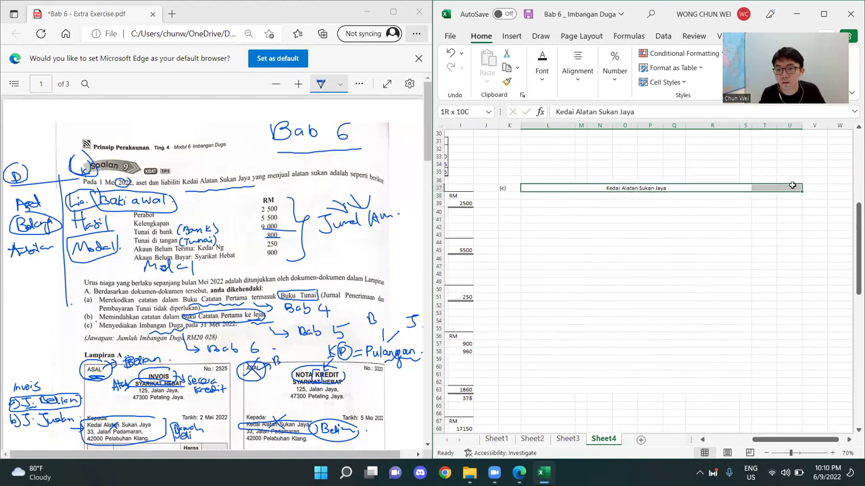
click(574, 71)
click(674, 129)
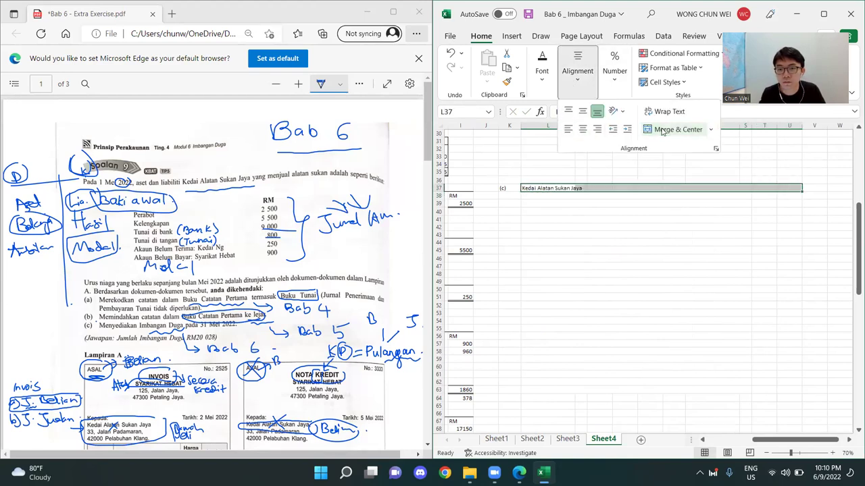
click(674, 129)
click(710, 230)
click(710, 228)
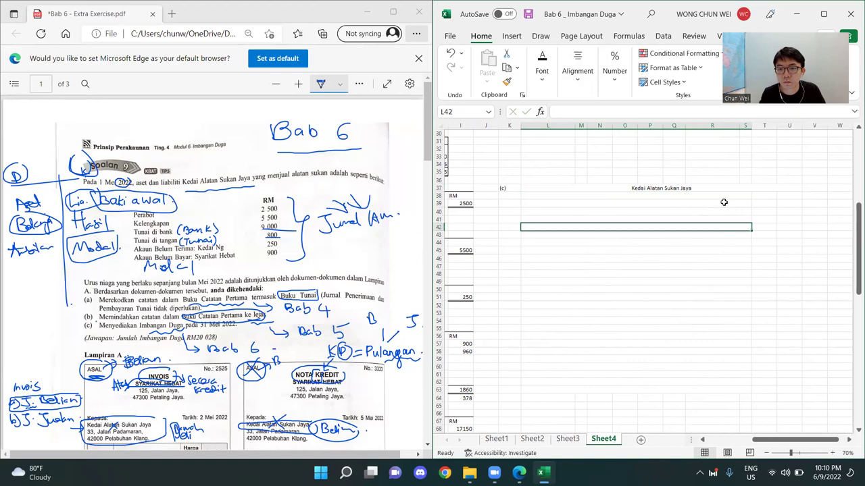
Step: Merge and center cells L38:U38 directly beneath the Kedai Alatan Sukan Jaya title
drag(687, 193, 779, 196)
click(777, 188)
click(436, 266)
click(710, 214)
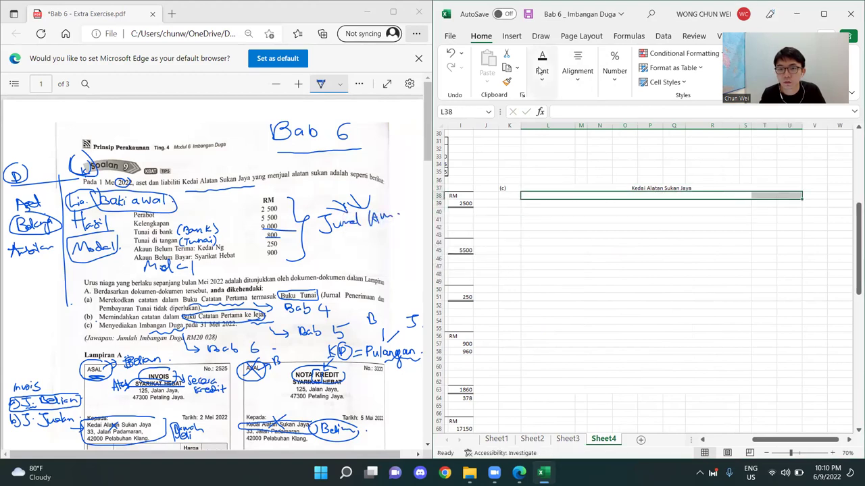
click(577, 71)
click(654, 129)
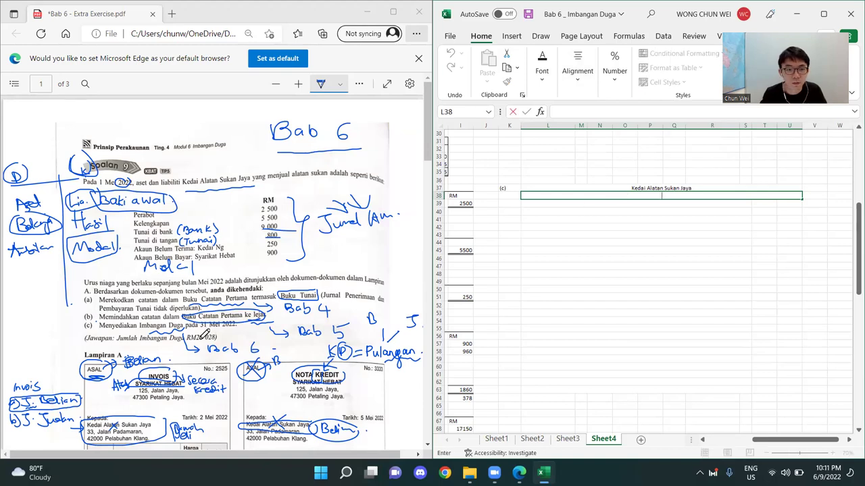
Step: Enter the subtitle Imbangan Duga pada 31 Mei 2022 in the merged cell L38
text(mban)
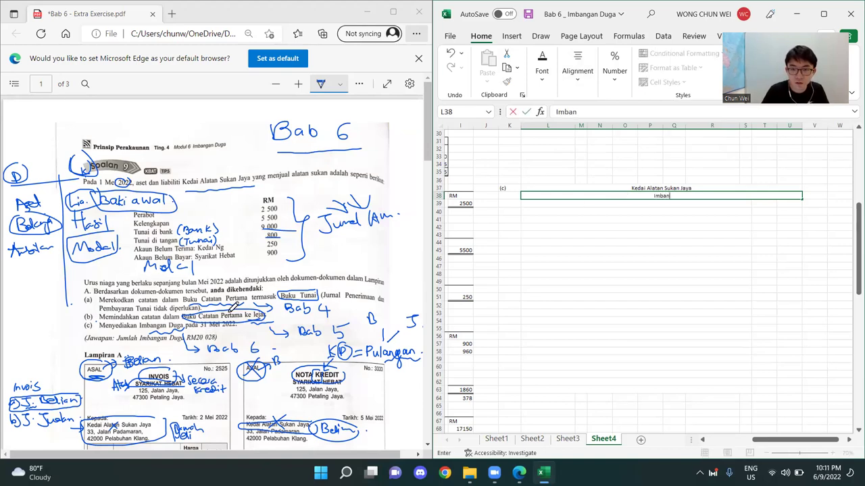
text(gan Duga)
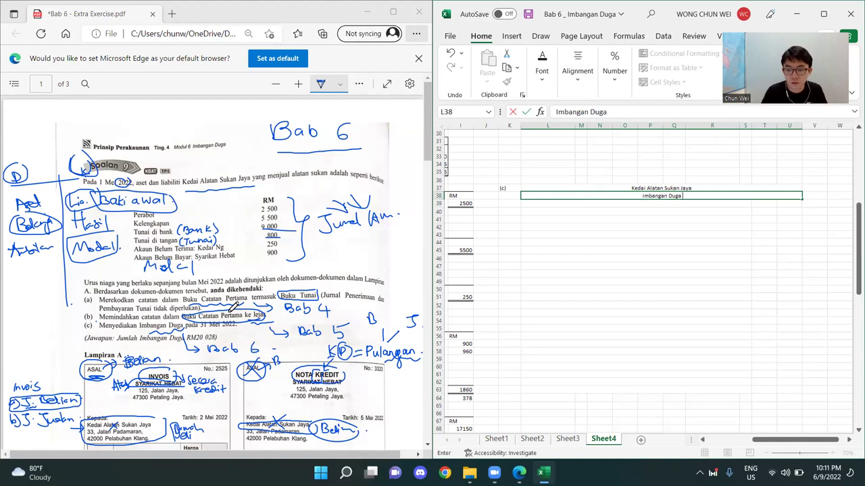
text( pada)
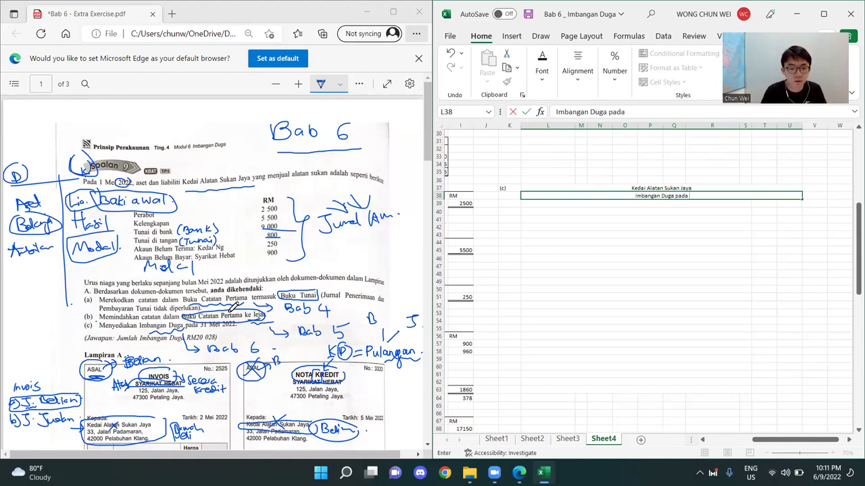
text( 31 Mei)
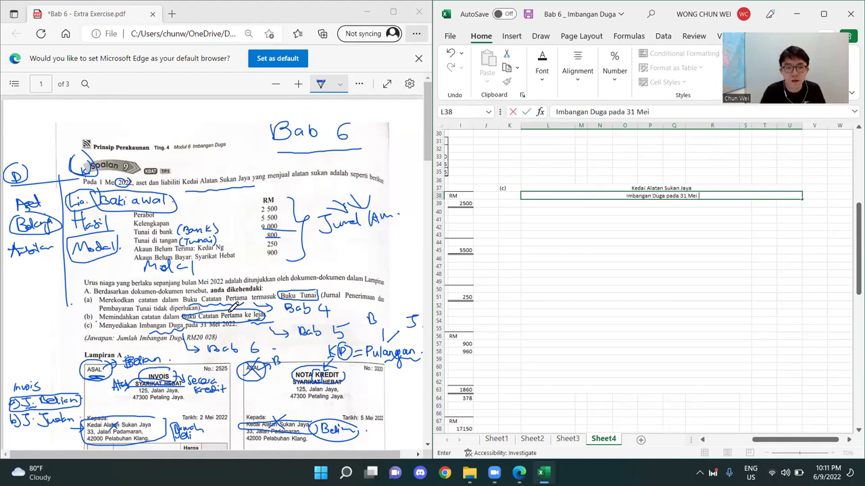
text( 2022)
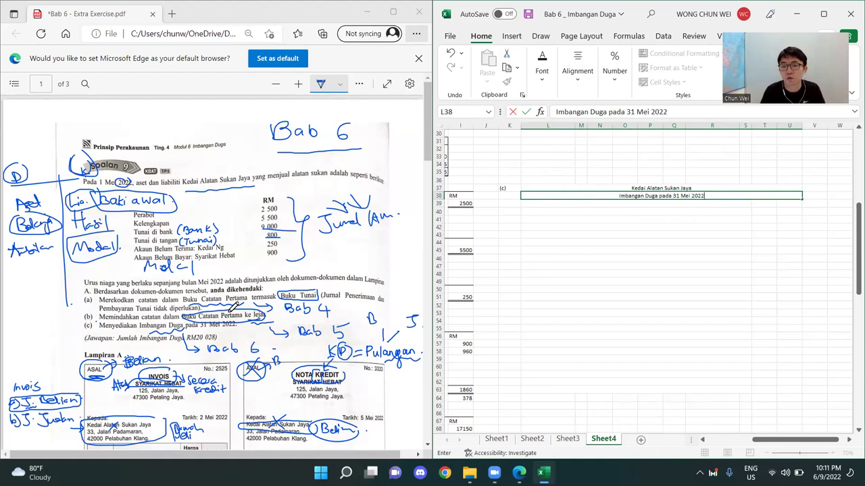
key(Return)
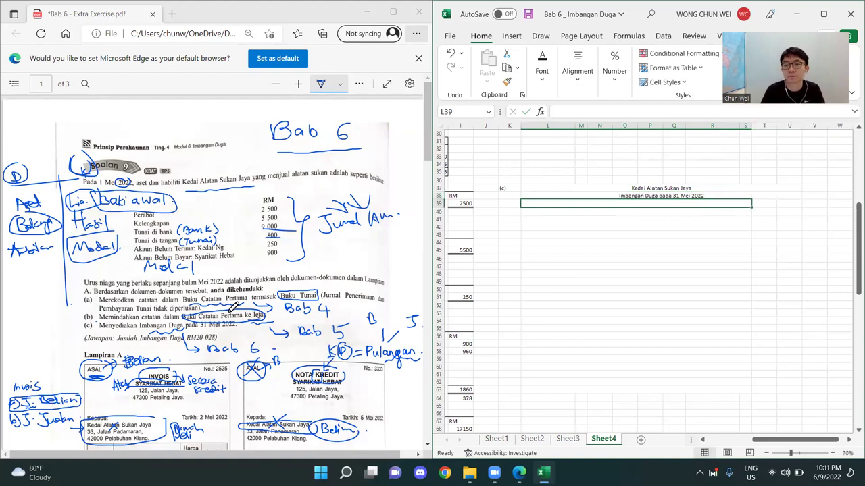
Step: Add a bottom border to the merged subtitle cell L38:U38
click(665, 195)
click(542, 68)
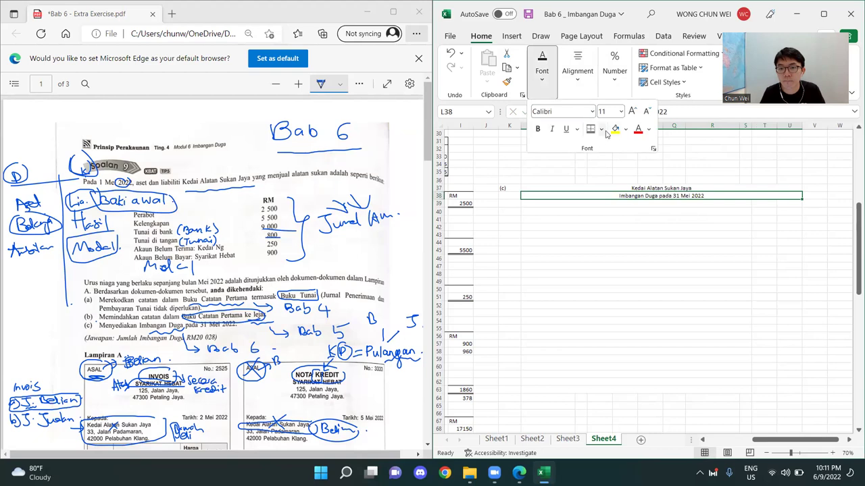
click(601, 129)
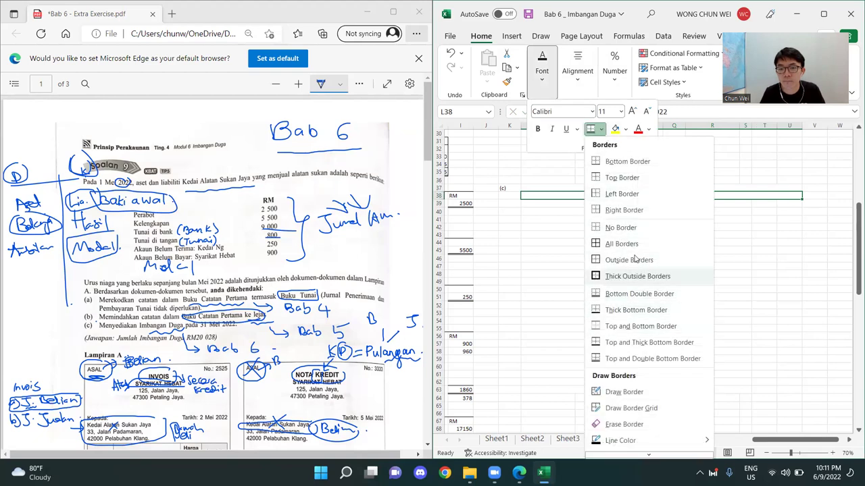
click(638, 166)
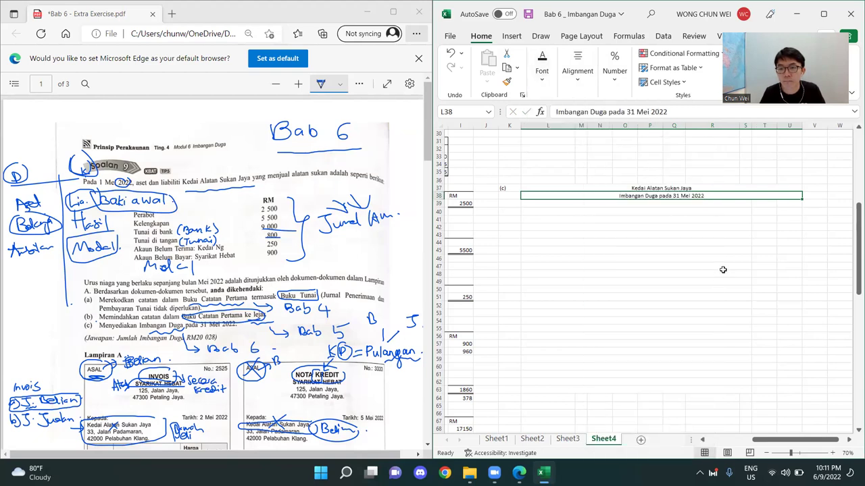
Step: Enter the column headings Debit in T39 and Kredit in U39, with RM beneath each in row 40
click(768, 203)
text(D)
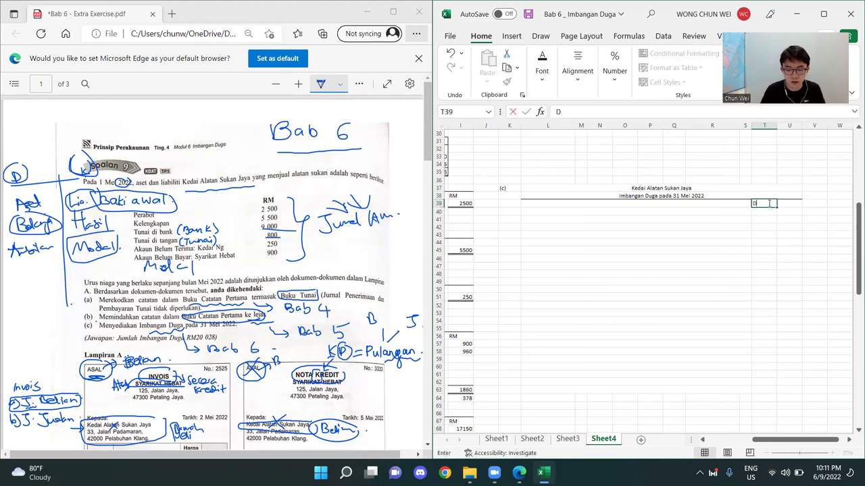
text(ebit)
key(Tab)
text(K)
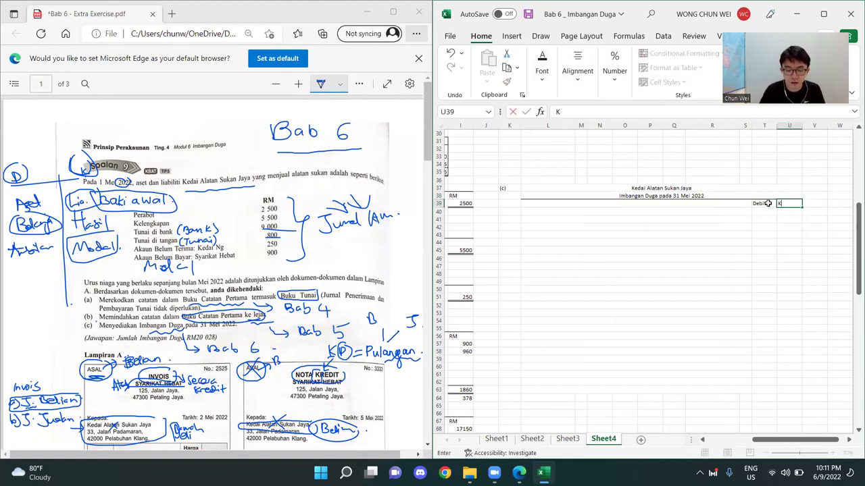
text(redit)
key(Return)
text(RM)
key(Tab)
text(RM)
key(Return)
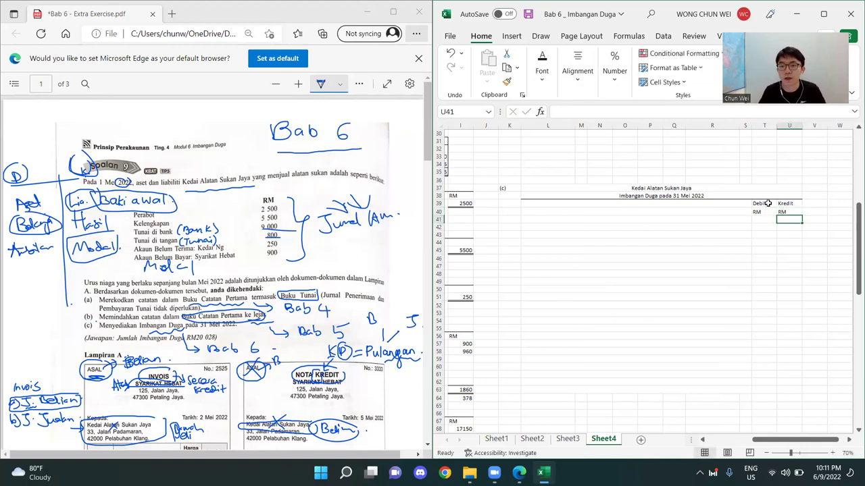
Step: Check the Buku Tunai balances and enter Tunai as the first account name in L41
click(614, 222)
scroll(595, 214, up, 7)
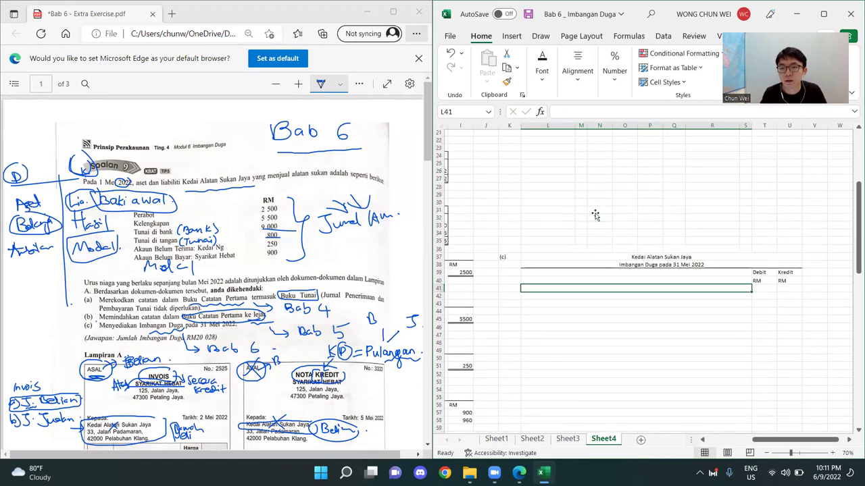
scroll(594, 215, up, 3)
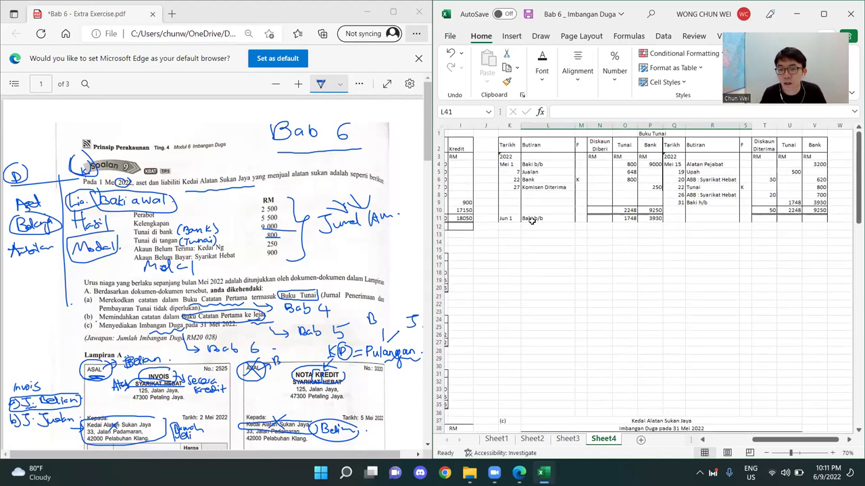
scroll(572, 260, down, 4)
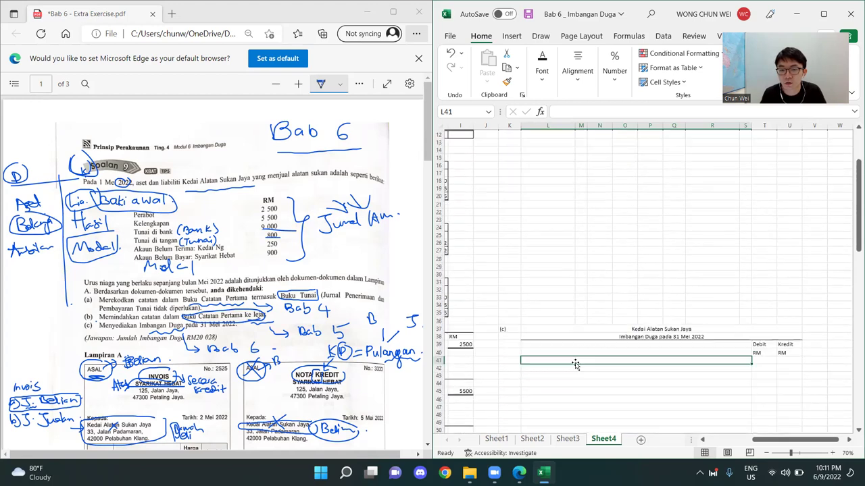
text(Tunai)
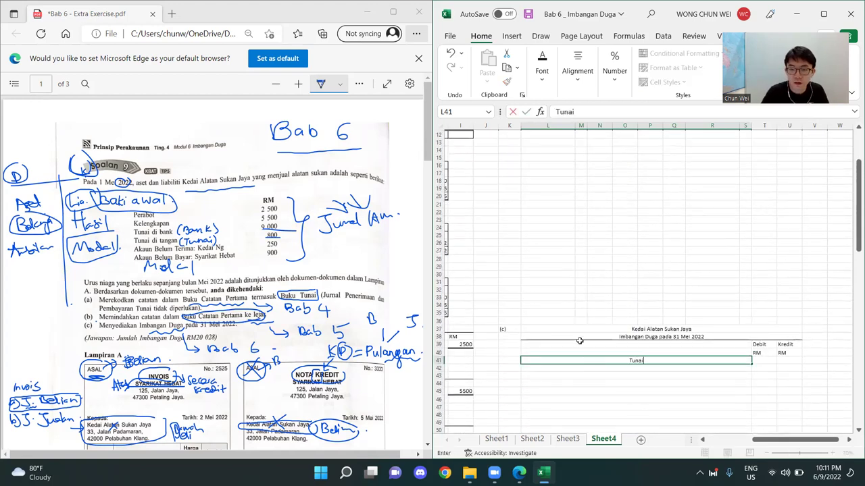
key(Return)
Step: Left-align the account name cells from row 41 down to row 63 in columns L:S
scroll(666, 320, down, 2)
drag(662, 316, 666, 258)
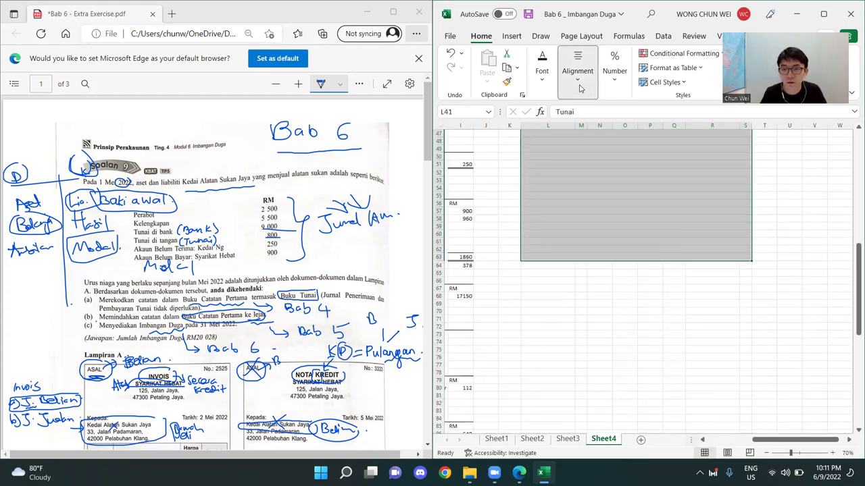
click(580, 88)
scroll(673, 260, up, 10)
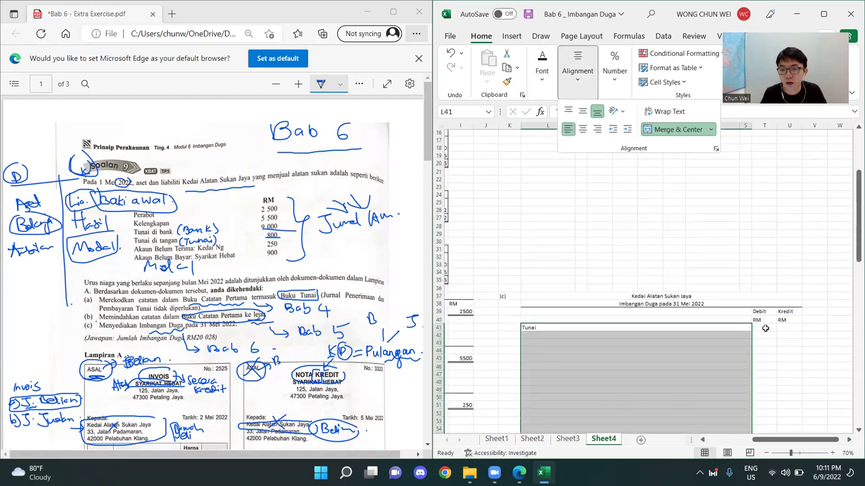
Step: Look up the Tunai balance brought down in Buku Tunai and enter 1748 as its debit in T41
click(765, 328)
scroll(762, 320, up, 5)
click(624, 219)
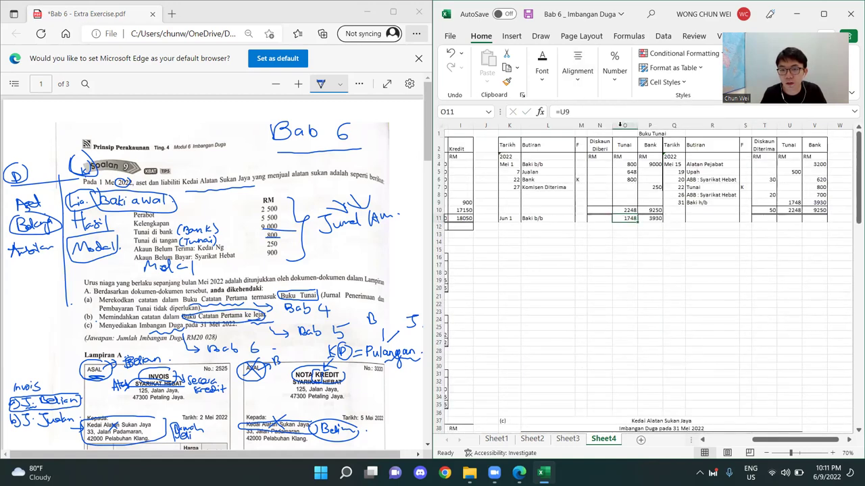
scroll(707, 304, down, 2)
scroll(707, 304, down, 2)
click(761, 360)
text(1748)
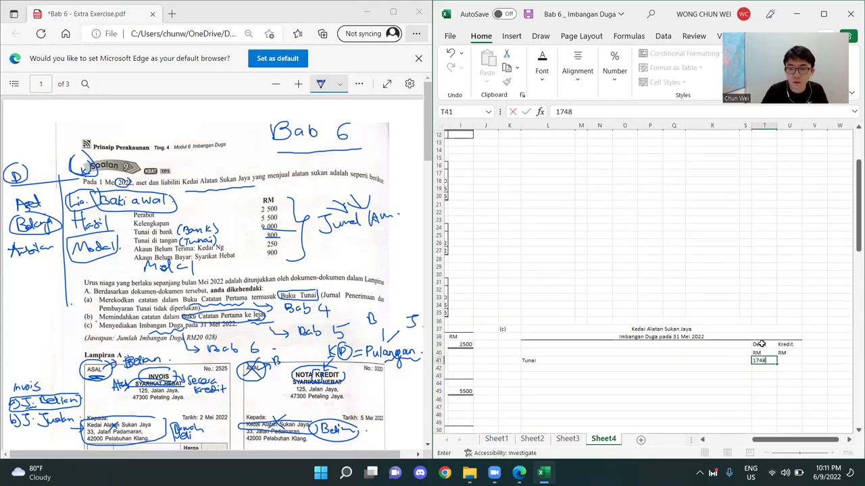
key(Return)
Step: Add the account Bank in L42 and enter its Buku Tunai balance of 3930 as a debit in T42
click(525, 369)
text(Bank)
key(Return)
scroll(749, 212, up, 4)
click(652, 218)
scroll(681, 249, down, 4)
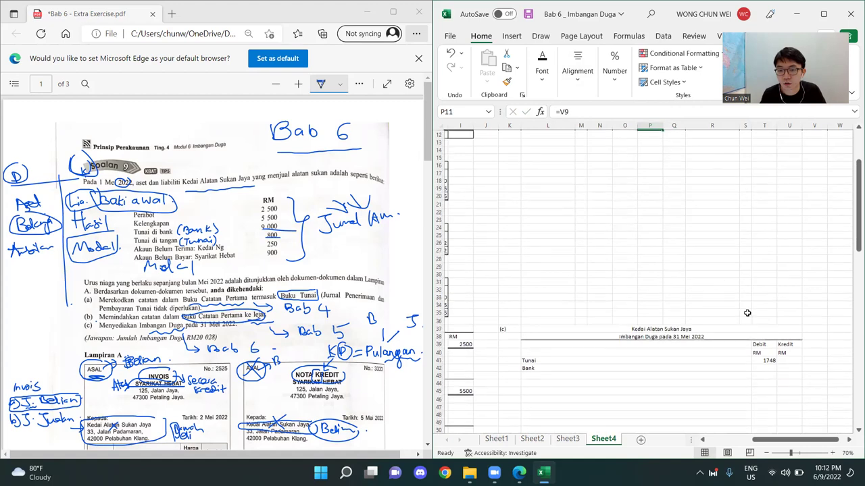
click(766, 368)
text(3)
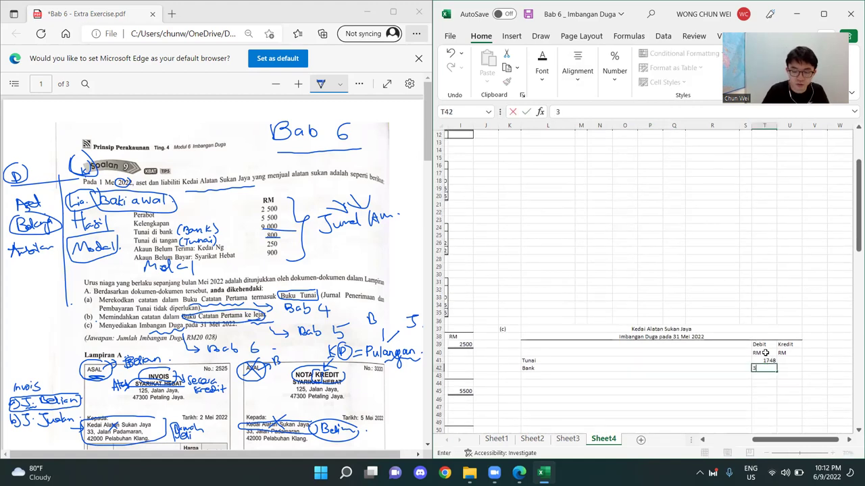
text(930)
key(Return)
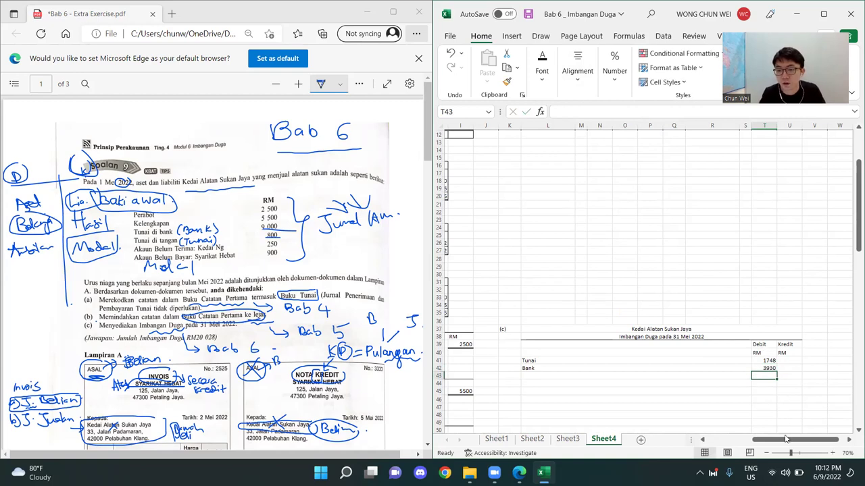
Step: Add the account Perabot in L43 with its ledger balance of 2500 as a debit in T43
drag(758, 444, 712, 440)
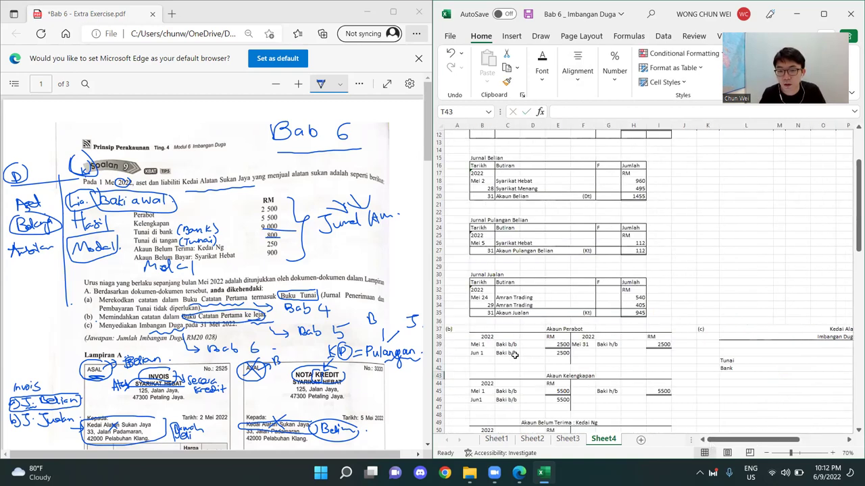
drag(481, 353, 558, 354)
click(770, 358)
click(753, 375)
text(Perabot)
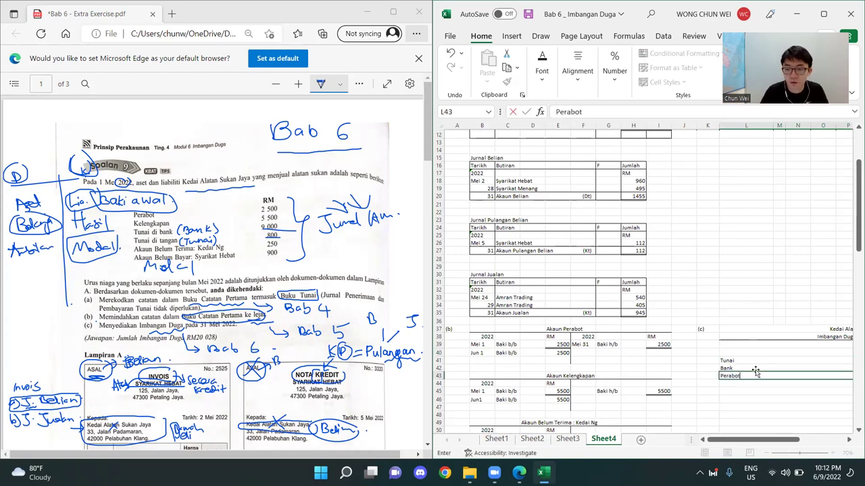
key(Tab)
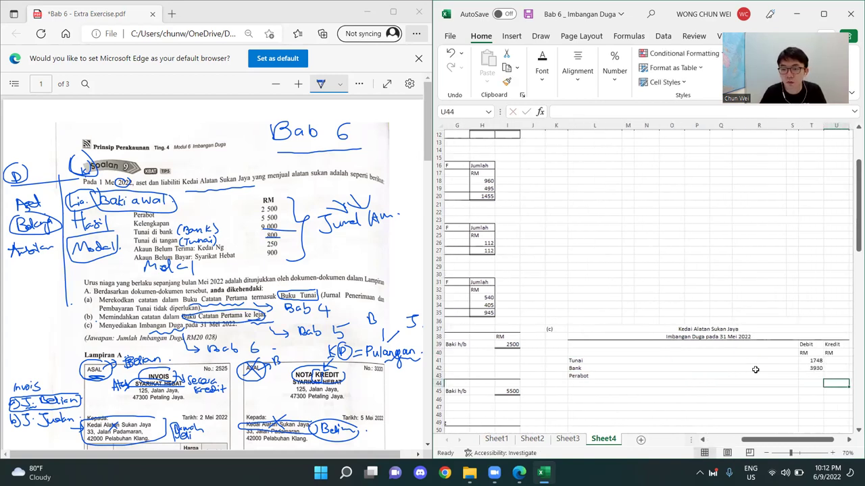
text(2500)
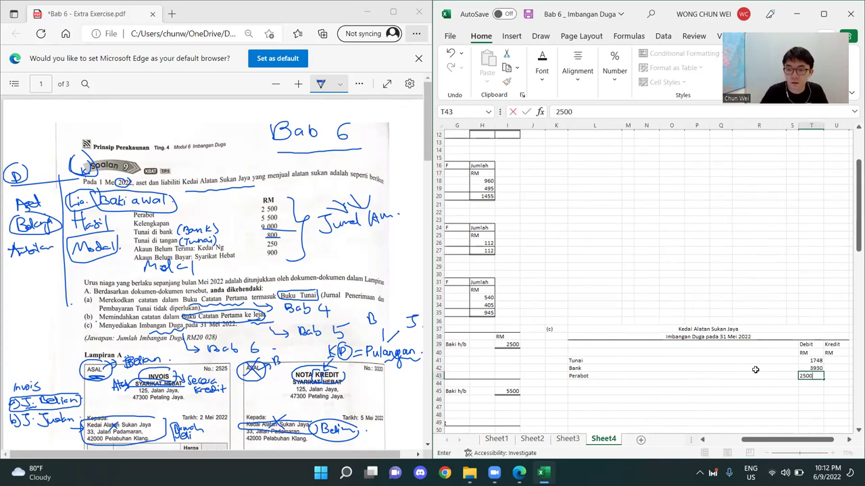
key(Return)
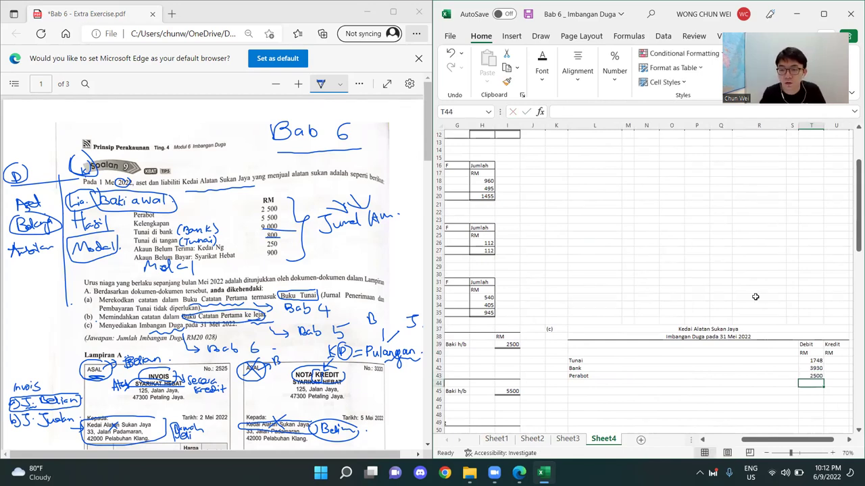
Step: Add the account Kelengkapan in L44, below Perabot in the Imbangan Duga
drag(758, 442, 722, 443)
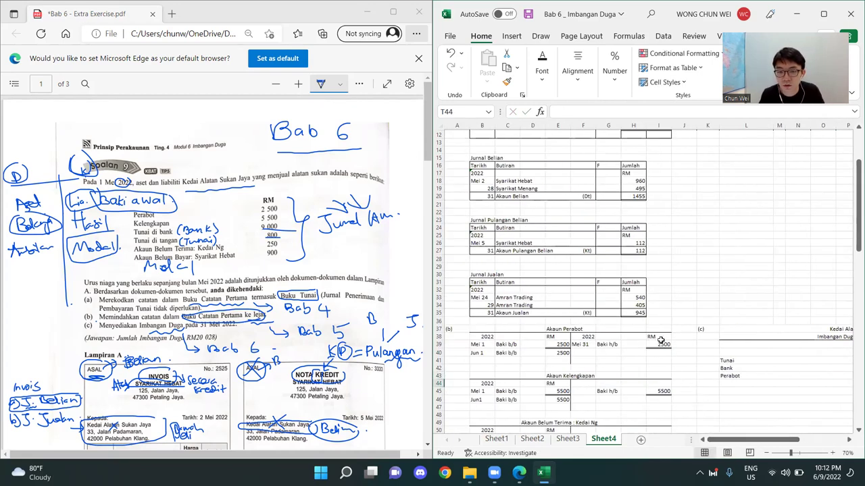
scroll(655, 338, down, 2)
scroll(641, 355, down, 1)
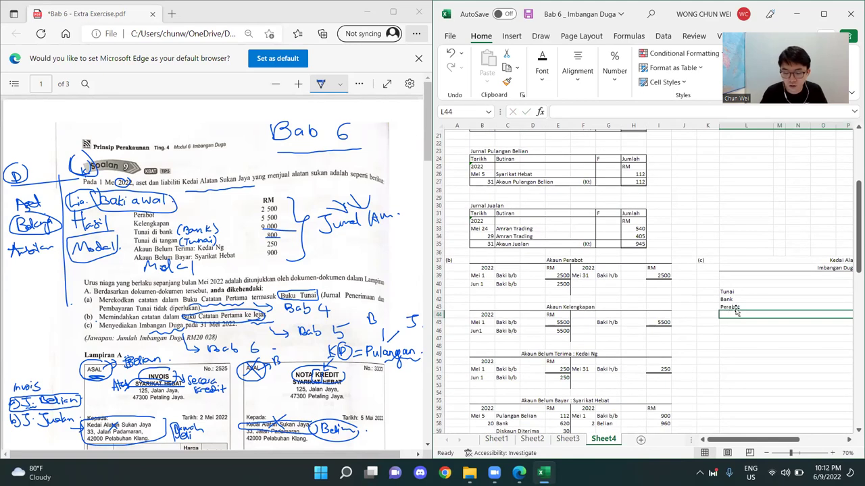
click(735, 314)
text(Kelen)
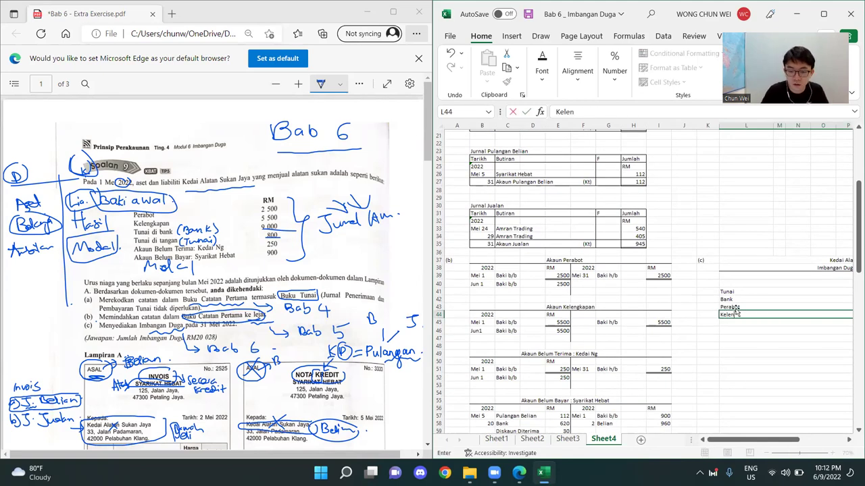
text(gkapan)
key(Return)
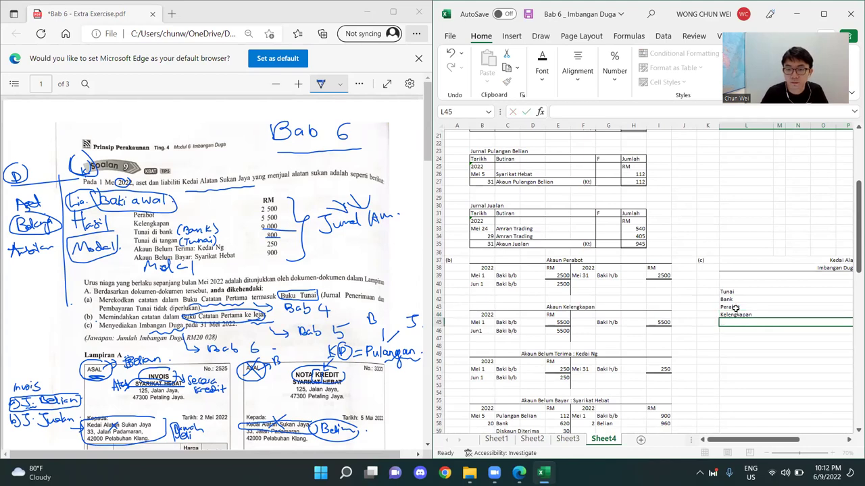
Step: Look up the balance brought down in Akaun Kelengkapan and enter 5500 as its debit in T44
drag(785, 444, 533, 341)
click(557, 332)
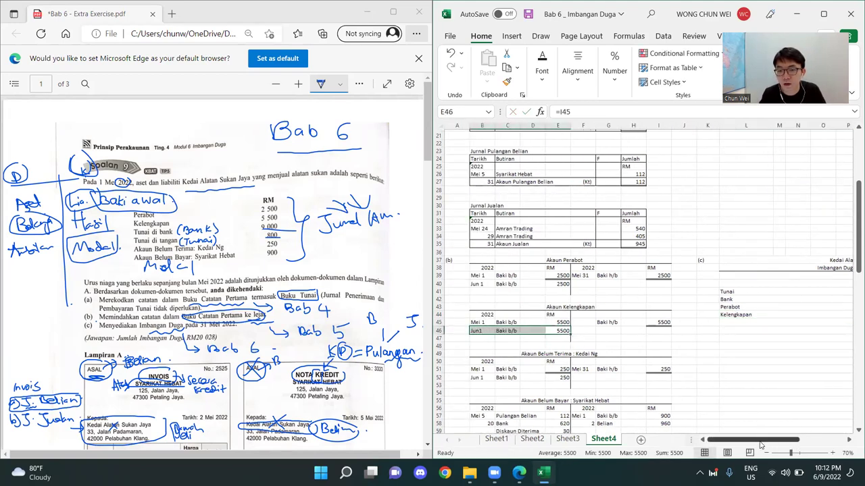
scroll(810, 411, right, 5)
click(768, 314)
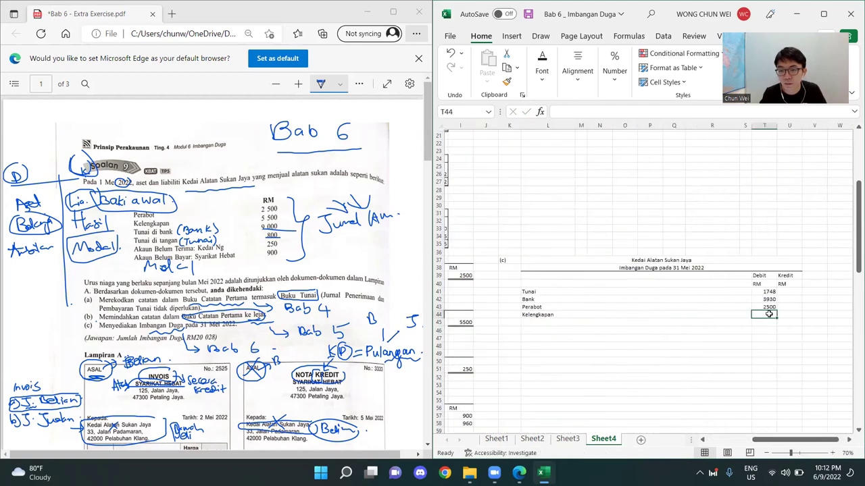
text(5500)
key(Return)
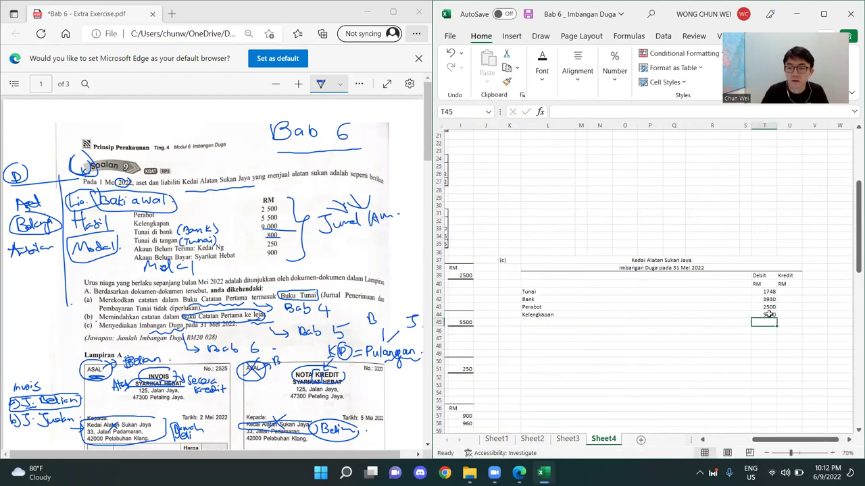
Step: Add the account "Akaun Belum Terima : Kedai Ng" in L45 with its ledger balance of 250 as a debit in T45
drag(777, 440, 700, 442)
scroll(744, 255, down, 3)
click(742, 255)
text(Akaun Belum Terima : Kedai Ng)
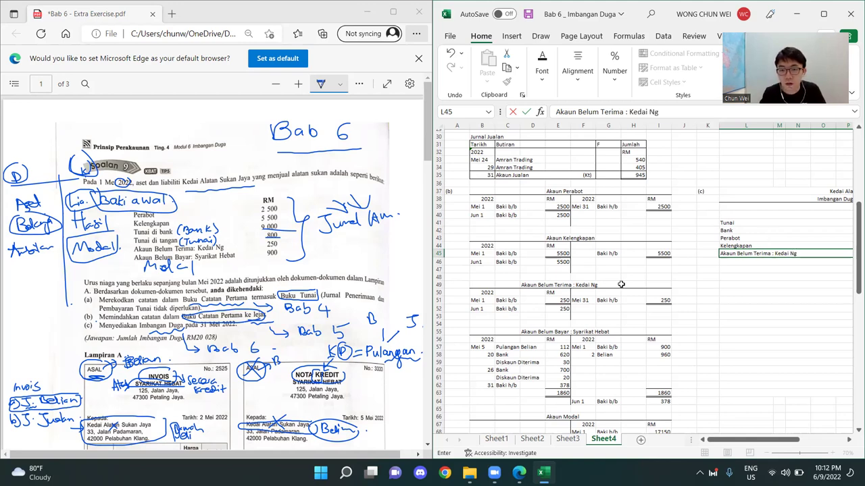
drag(561, 309, 481, 312)
click(777, 409)
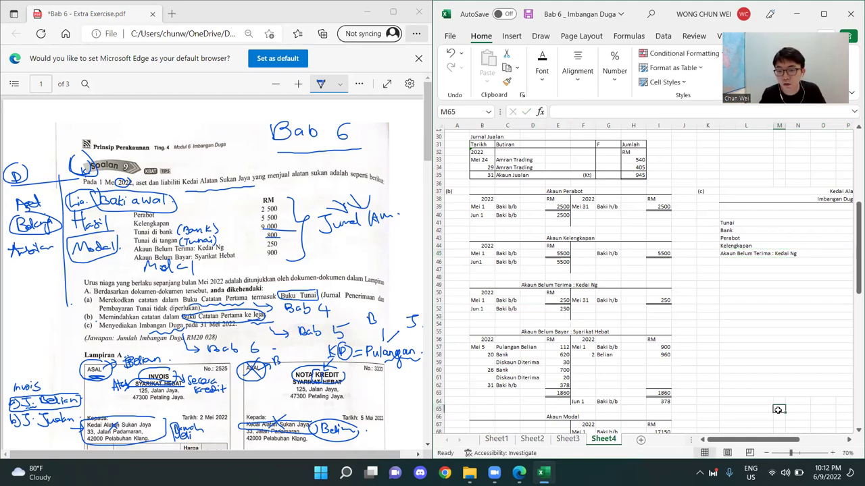
drag(773, 443, 816, 443)
click(769, 255)
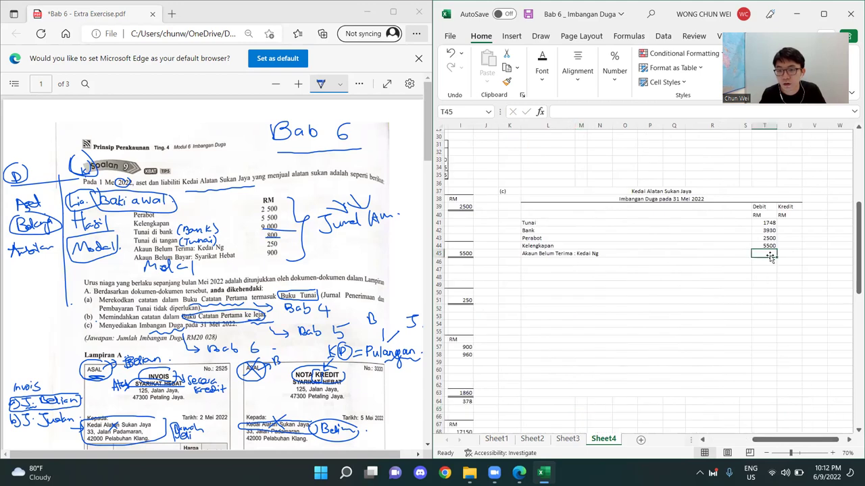
text(2)
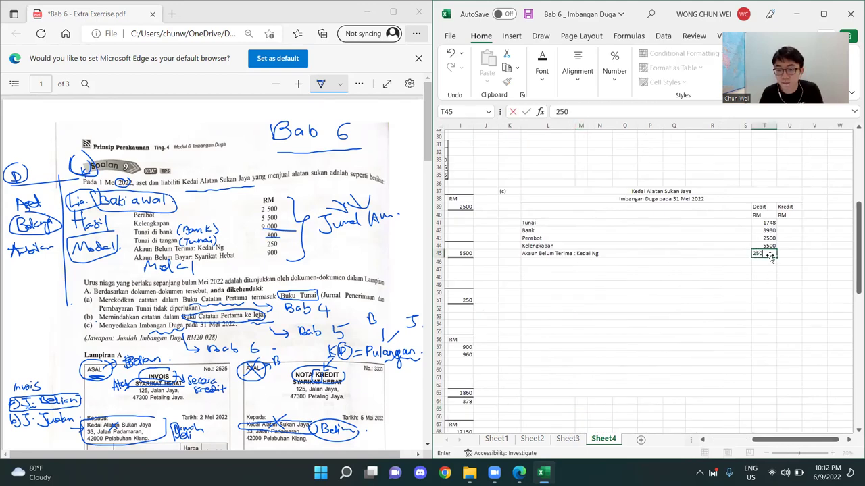
text(50)
key(Return)
Step: Look up the Syarikat Hebat ledger account's closing balance and add the account "Akaun Belum Bayar : Syarikat Hebat" in L46
drag(803, 443, 755, 444)
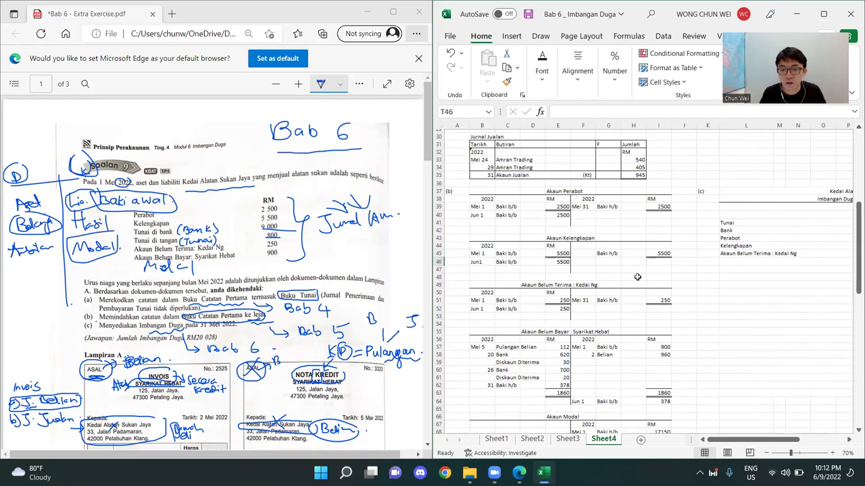
scroll(637, 277, down, 3)
click(561, 301)
drag(594, 335, 659, 333)
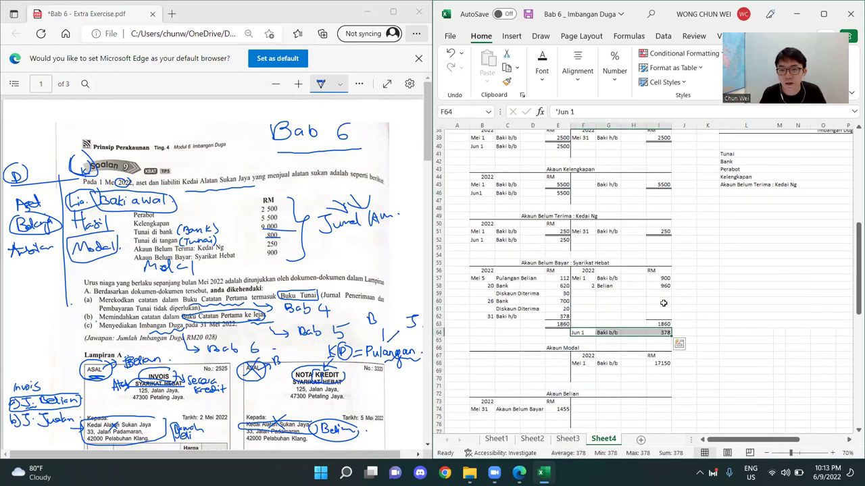
click(665, 333)
drag(664, 271, 572, 342)
click(743, 286)
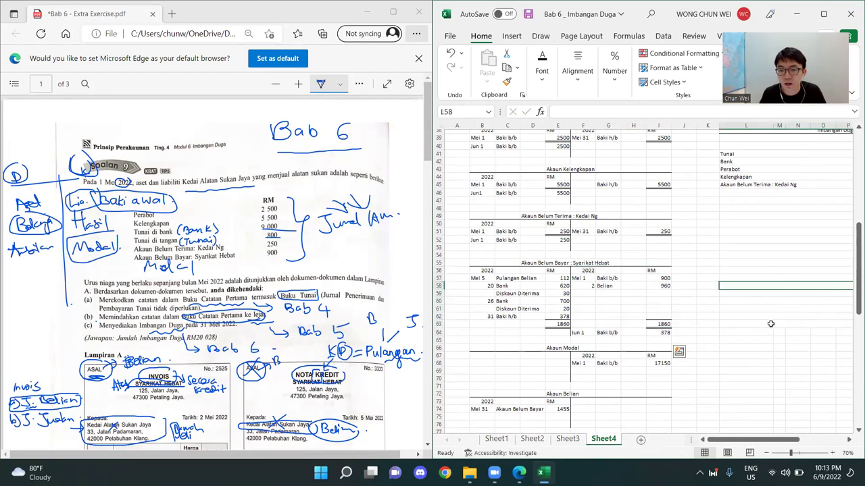
drag(774, 442, 778, 442)
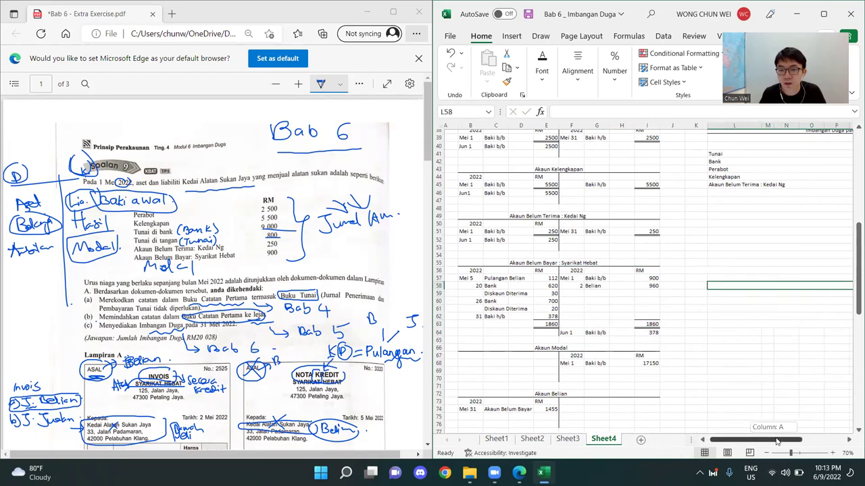
click(723, 193)
text(A)
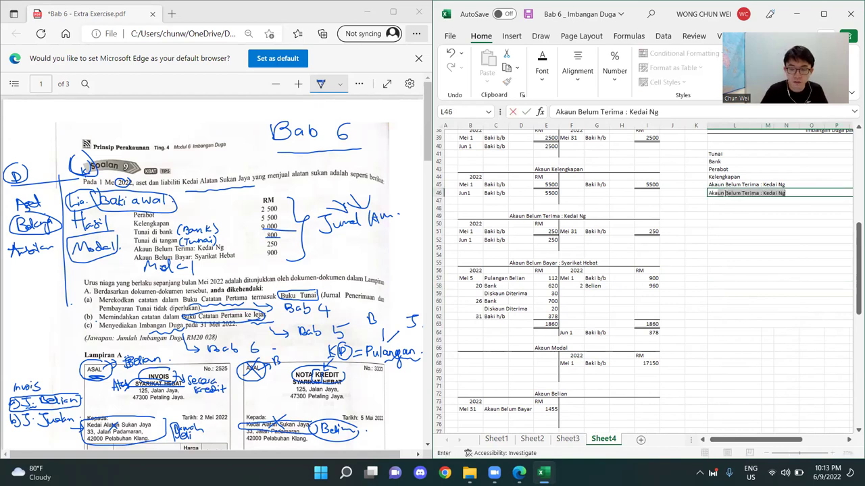
text(kaun Belum Baya)
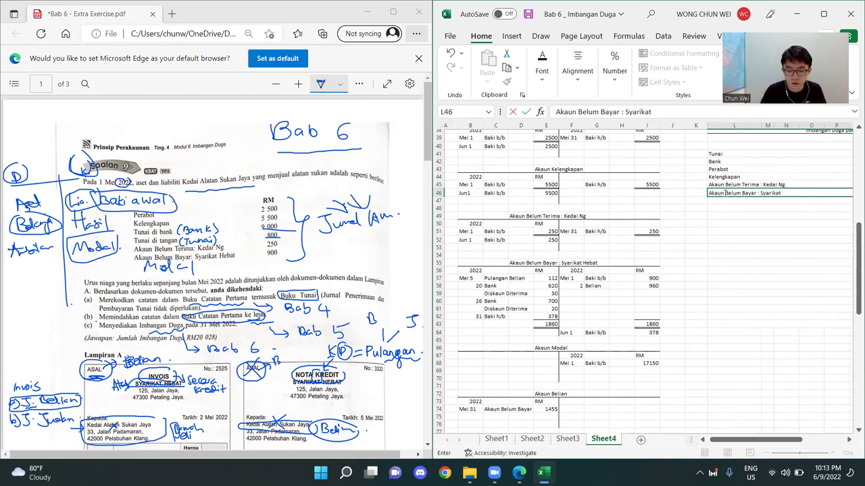
key(Return)
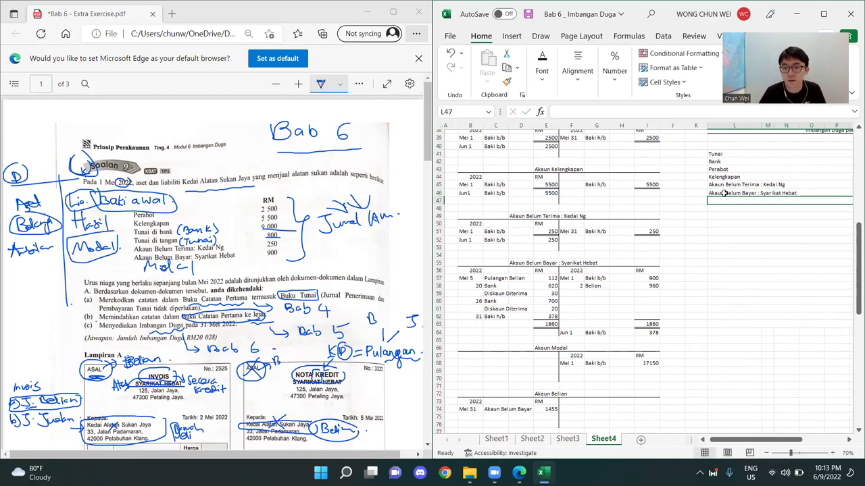
Step: Enter 378 as the credit balance of Akaun Belum Bayar : Syarikat Hebat in U46
key(Right)
key(Right)
key(Right)
key(Right)
key(Right)
key(Right)
key(Right)
key(Right)
key(Right)
key(Right)
key(Up)
key(Left)
text(3)
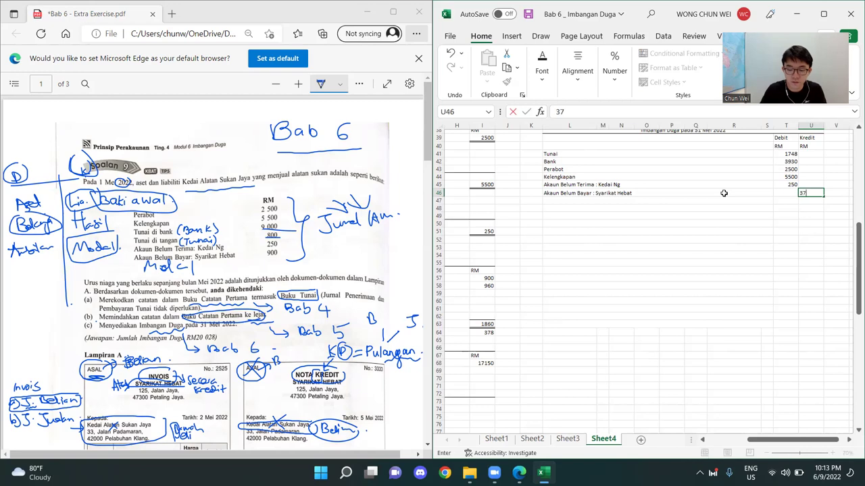
key(Return)
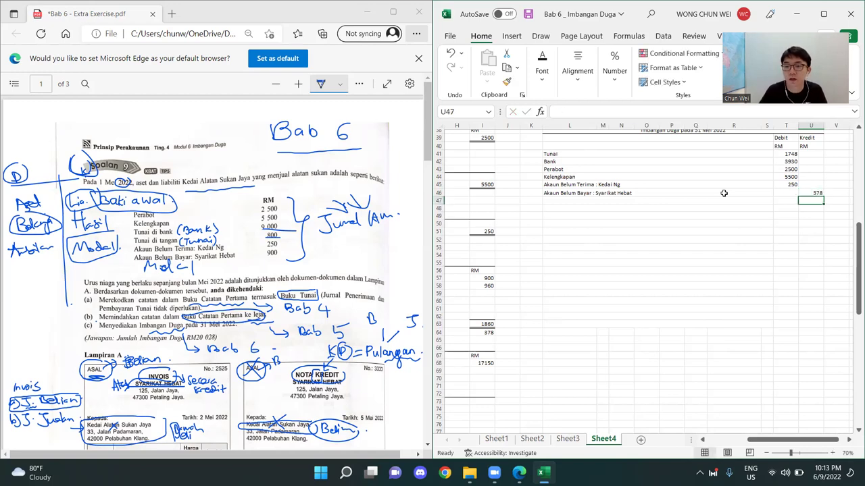
Step: Label the balancing entries of Akaun Modal with "Baki h/b" in C68 and "Baki b/b" in G69
drag(776, 443, 735, 443)
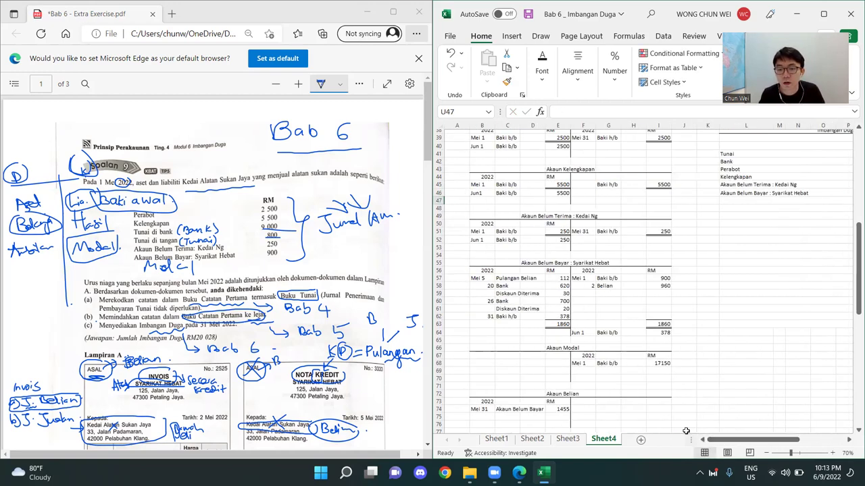
scroll(669, 344, down, 1)
click(665, 341)
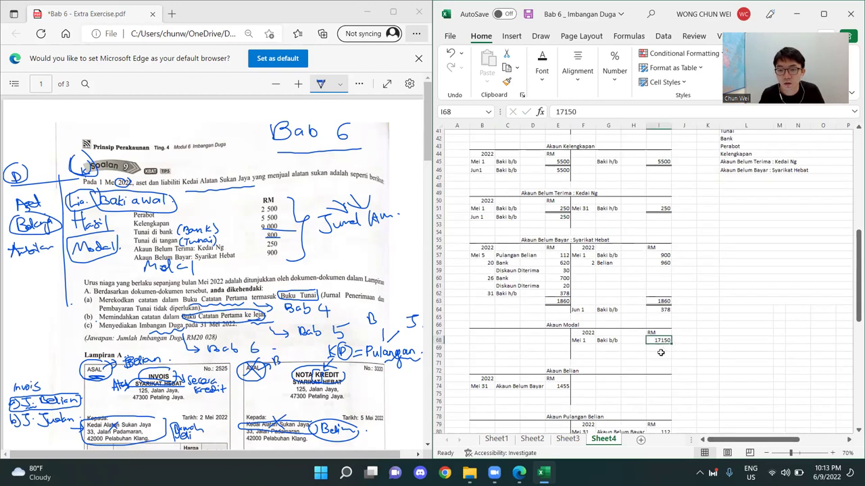
click(497, 340)
text(Ba)
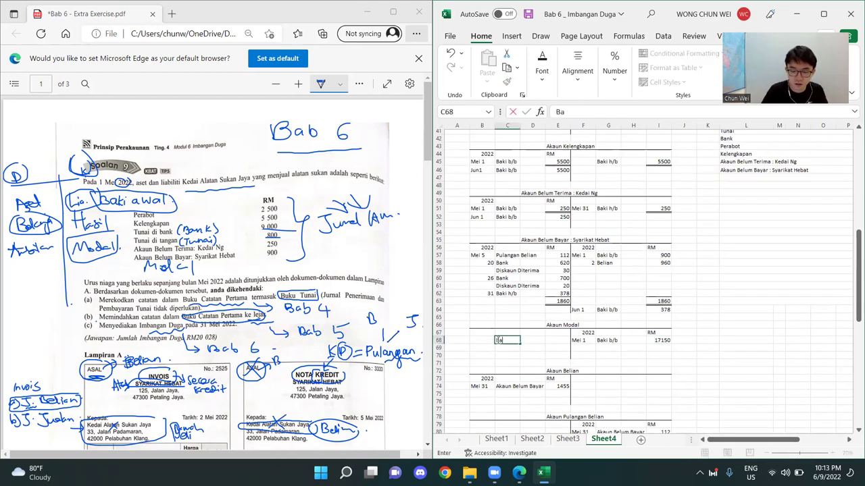
text(ki h/b)
key(Return)
key(Right)
key(Right)
key(Right)
key(Right)
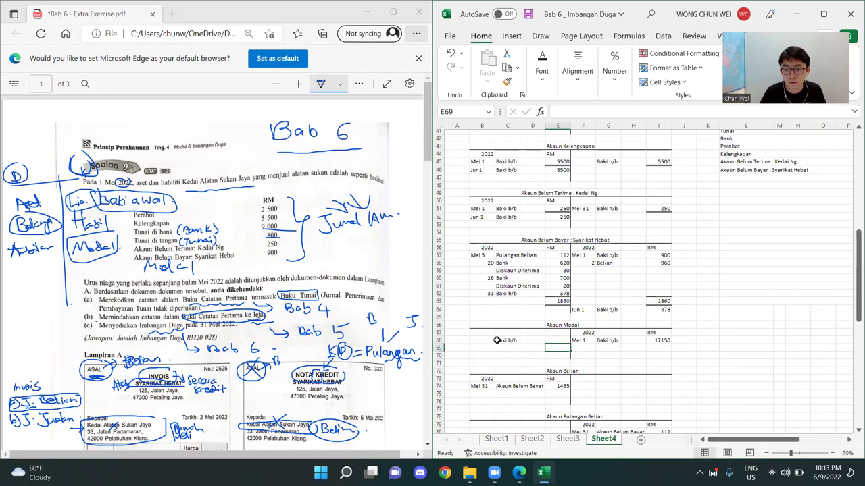
text(Baki b/b)
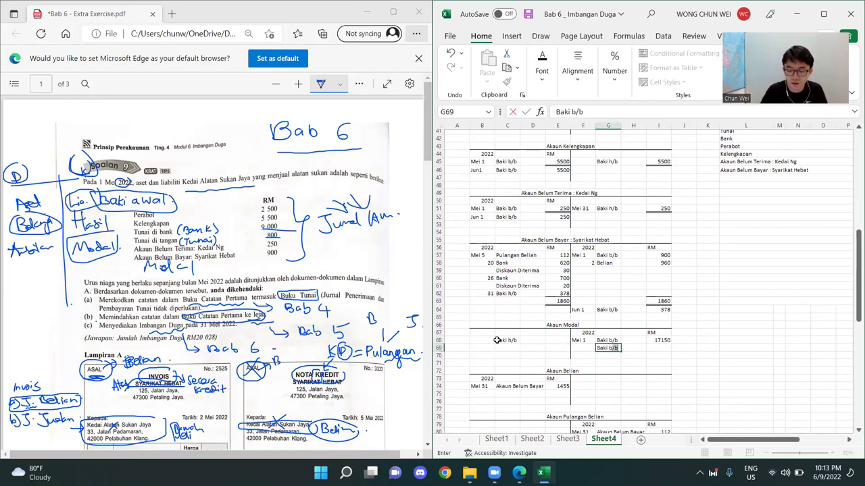
key(Right)
key(Right)
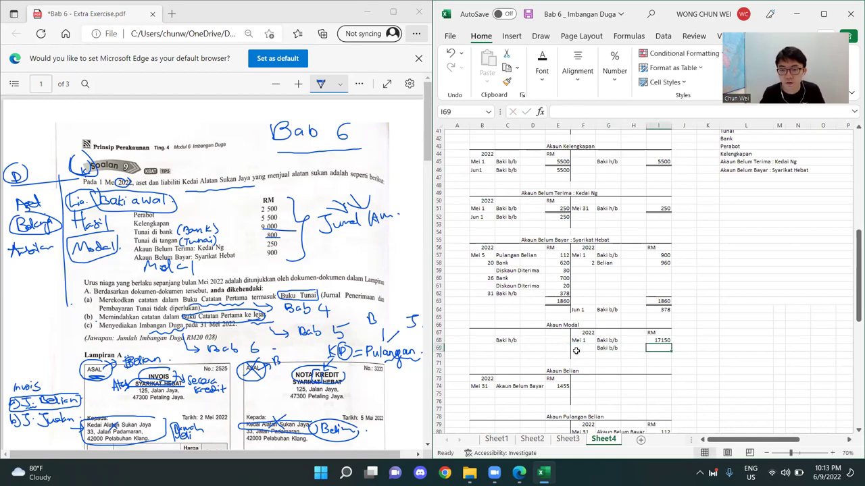
Step: Apply a bottom double border to the Akaun Modal amount cells E68 and I68
click(561, 341)
ctrl+click(668, 343)
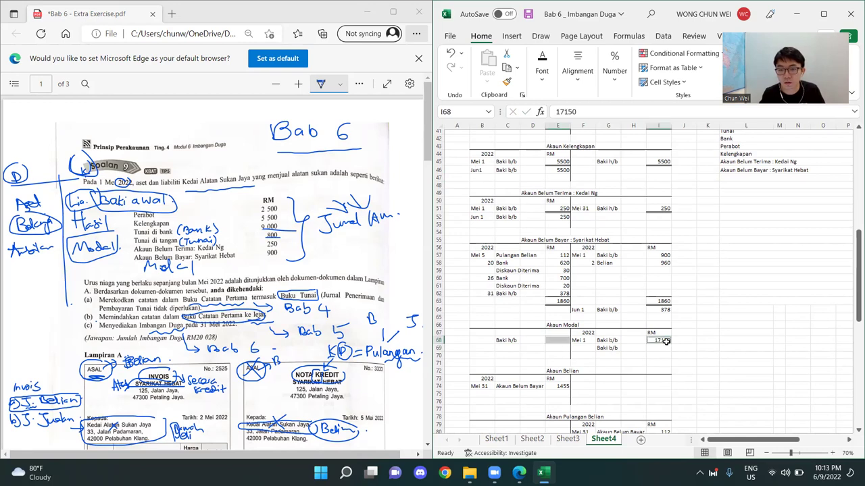
click(602, 130)
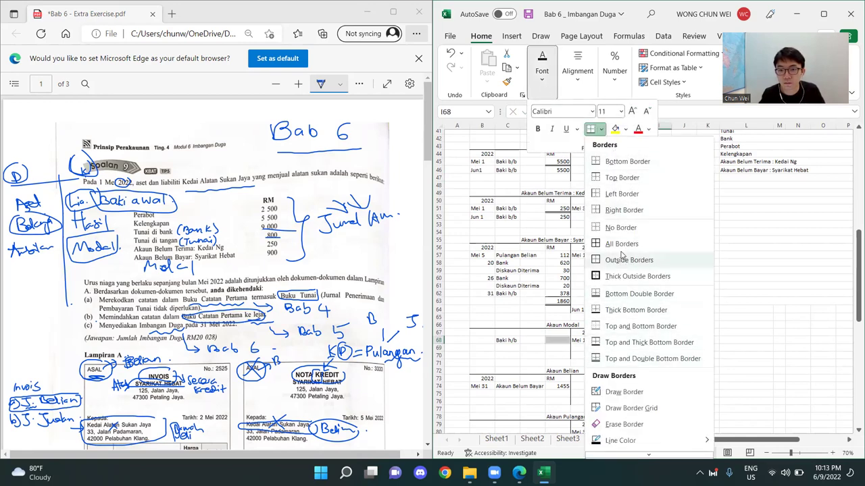
click(635, 294)
click(683, 378)
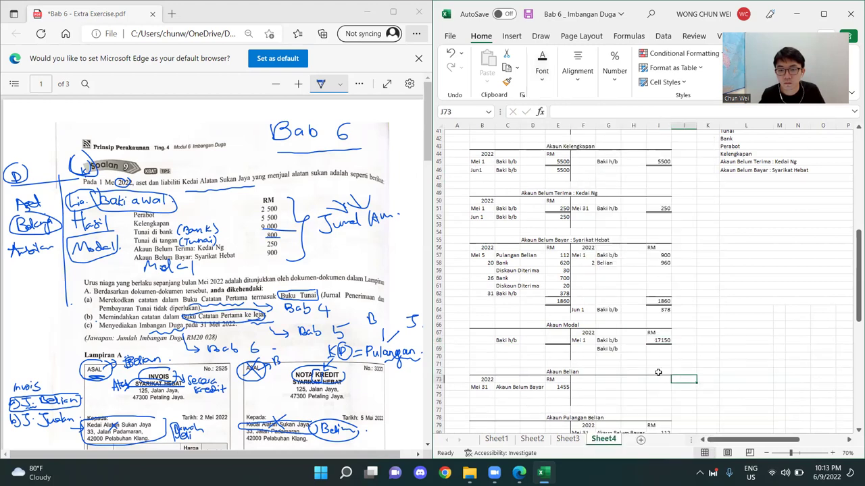
Step: Fill the Akaun Modal balances by linking E68 to I68 and the brought-down amount in I69 to E68
click(562, 342)
text(=)
click(661, 340)
key(Return)
click(662, 350)
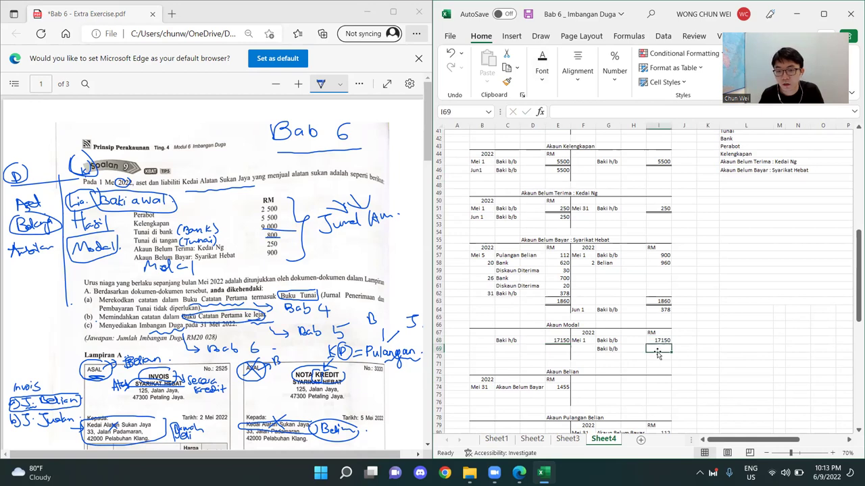
text(=)
click(558, 340)
key(Return)
click(736, 325)
Step: Date the Baki b/b entry of Akaun Modal as Jun 1 in F69
click(586, 348)
text('JUn)
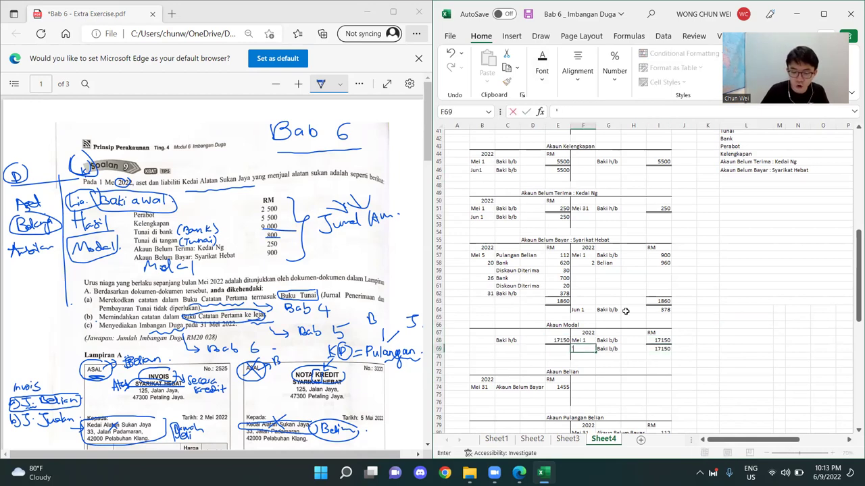
key(Return)
click(821, 316)
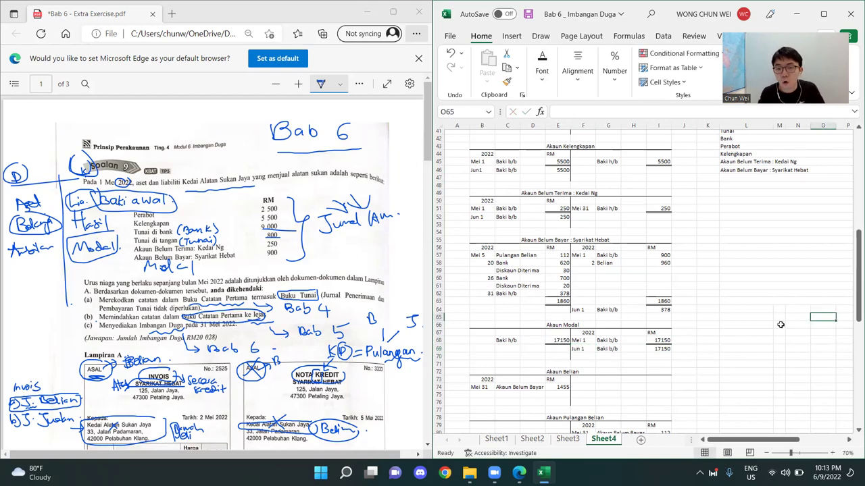
Step: Add Modal to the Imbangan Duga in L47 with a Kredit amount of 17150 in U47
drag(572, 346, 667, 351)
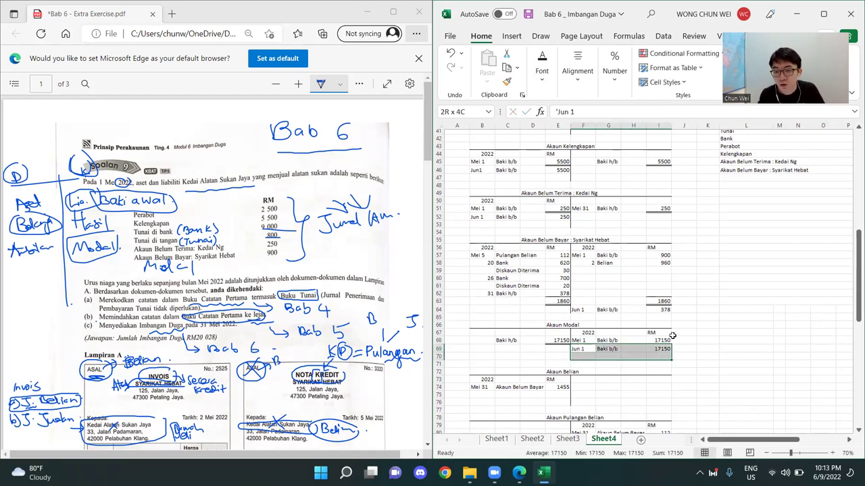
click(743, 317)
drag(766, 444, 810, 444)
click(550, 176)
text(MOda)
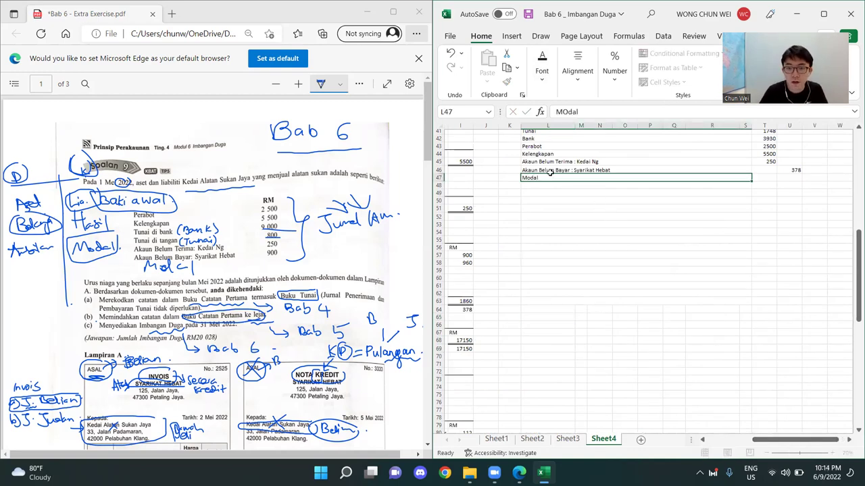
text(l)
key(Return)
click(791, 177)
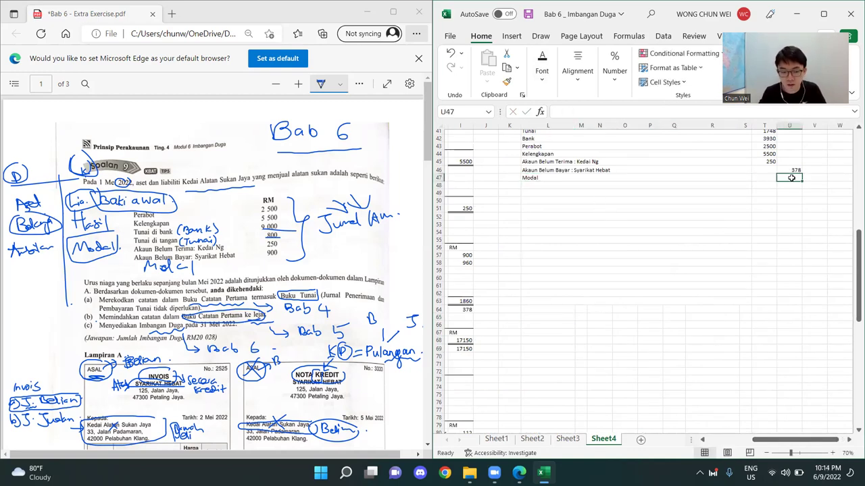
text(171)
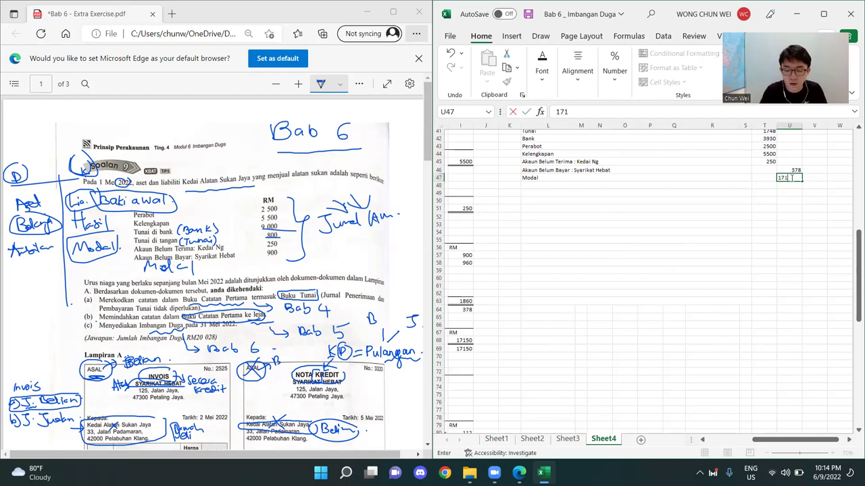
text(50)
key(Return)
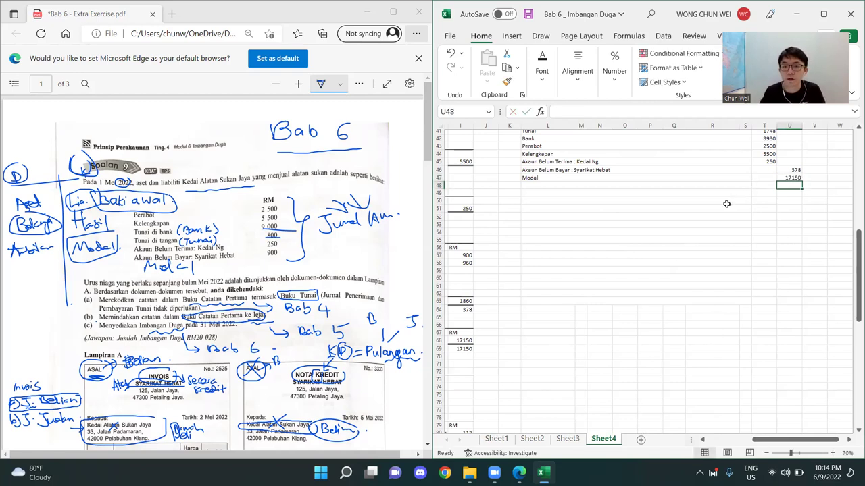
Step: Maximise the workbook window and show the part (b) ledger accounts beside the part (c) Imbangan Duga
scroll(726, 204, up, 3)
scroll(729, 431, down, 1)
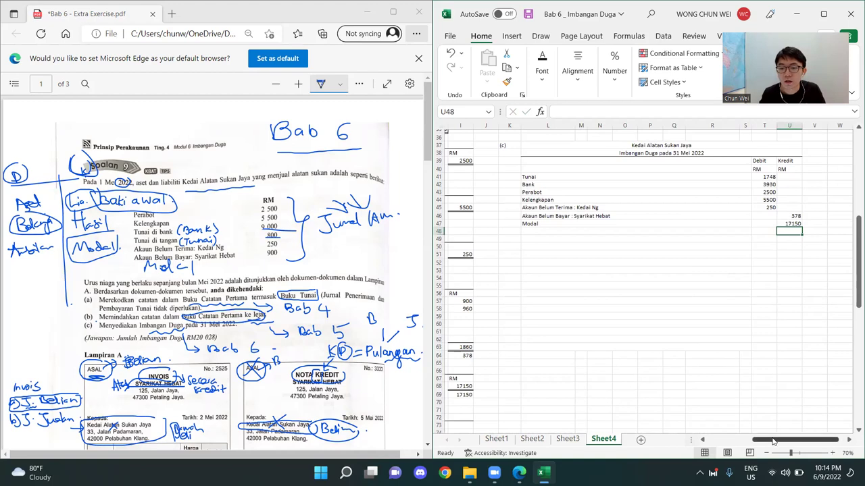
scroll(692, 226, left, 3)
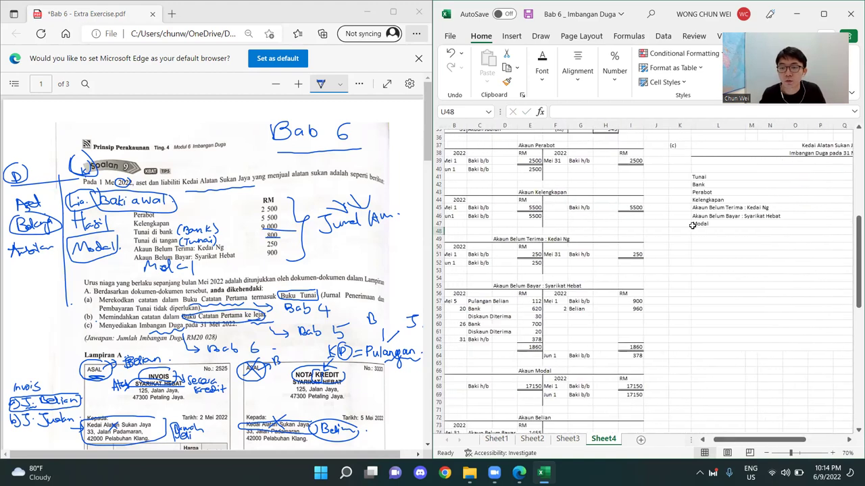
click(825, 13)
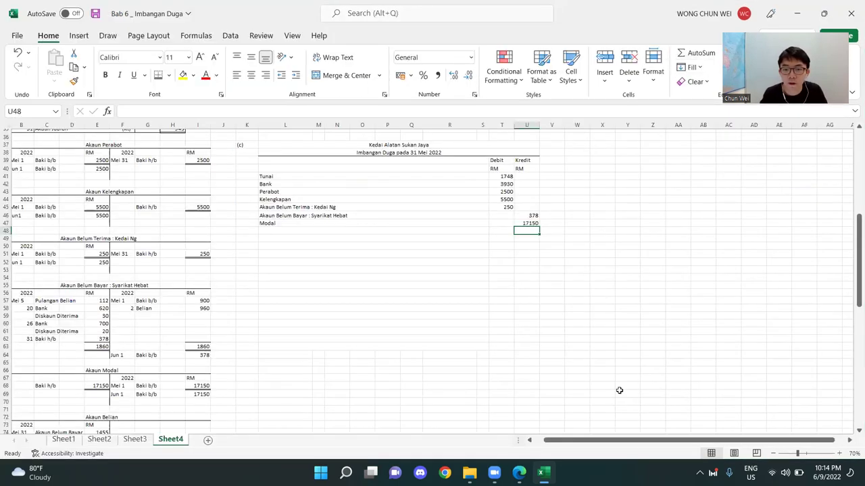
drag(593, 443, 398, 381)
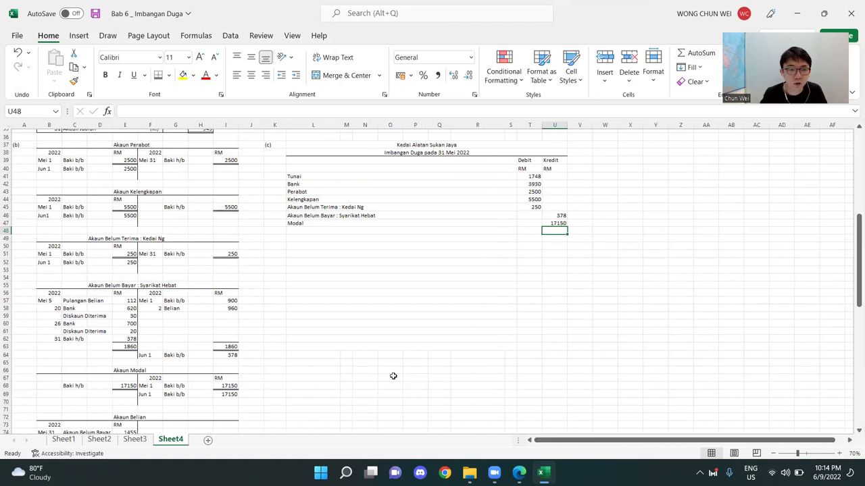
Step: Examine the ledger accounts still lacking balances, from Akaun Belian down to Akaun Belum Bayar : Syarikat Menang
scroll(365, 250, down, 3)
scroll(303, 329, down, 3)
scroll(300, 328, down, 1)
scroll(222, 313, down, 3)
scroll(222, 313, down, 2)
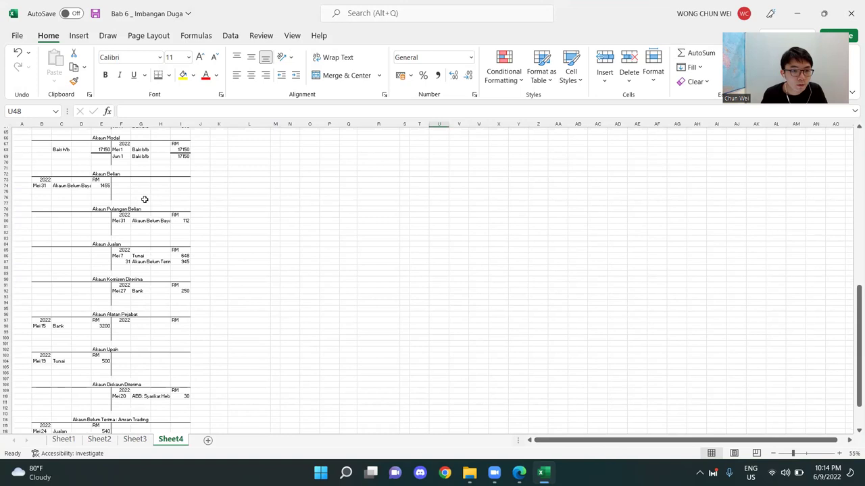
drag(54, 178, 174, 382)
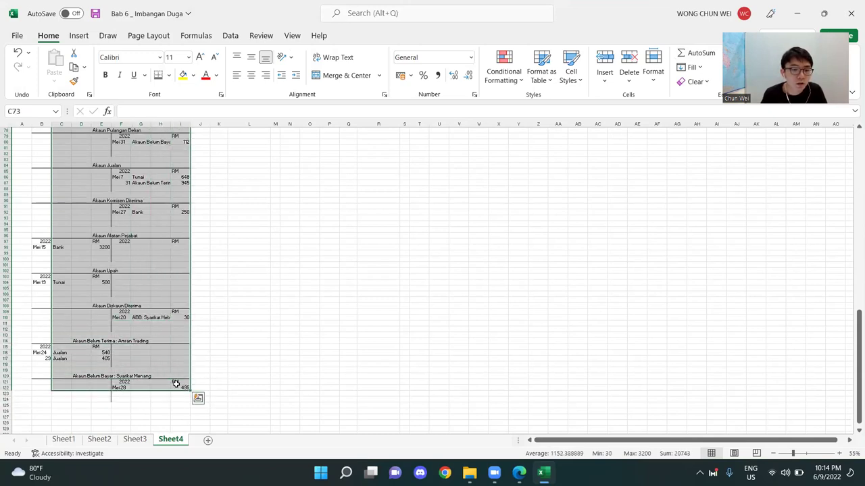
click(98, 266)
click(162, 352)
scroll(146, 341, up, 15)
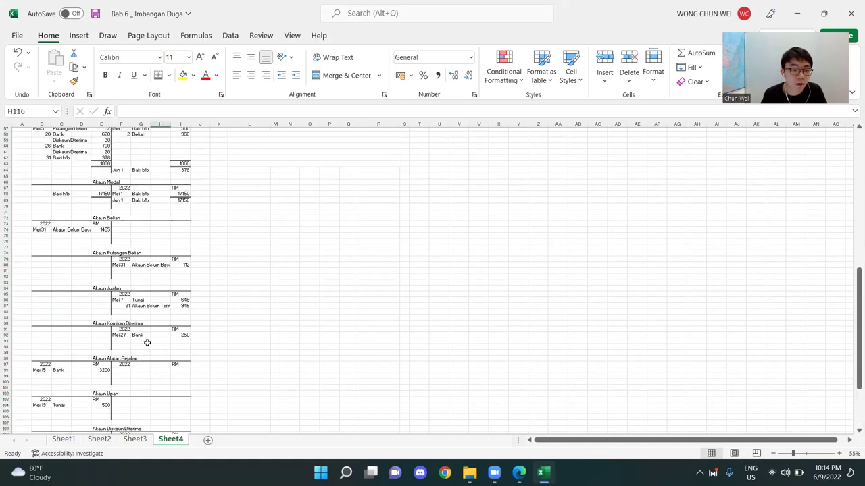
drag(66, 194, 192, 425)
scroll(209, 385, down, 8)
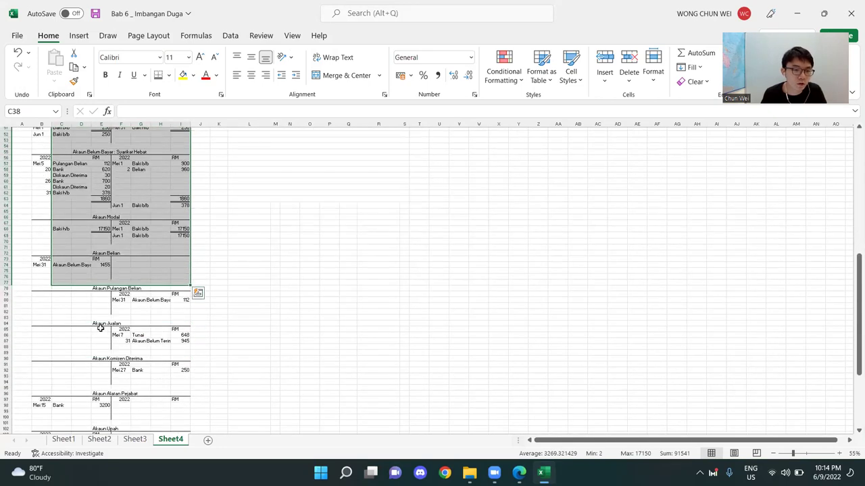
drag(69, 296, 220, 402)
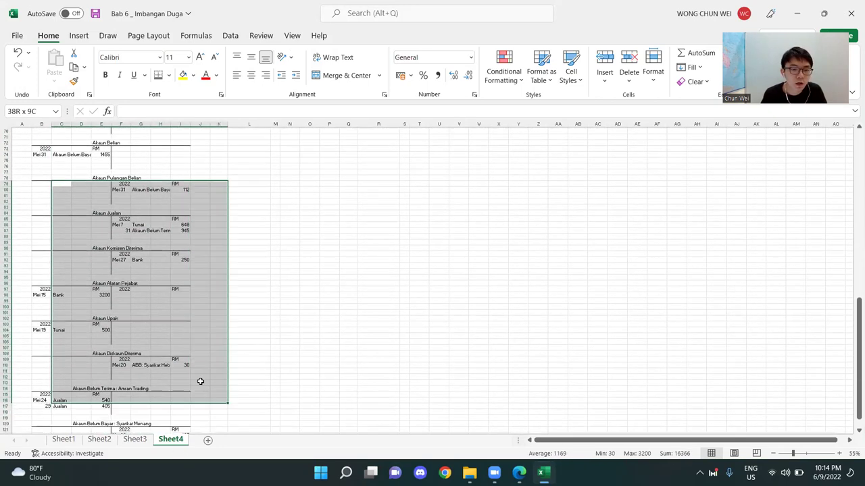
scroll(196, 368, up, 10)
scroll(249, 309, up, 5)
Step: Compare the Modal and Perabot entries in the Imbangan Duga with the balances brought down in their ledger accounts
click(237, 294)
drag(261, 205, 439, 353)
click(283, 297)
click(249, 268)
click(418, 262)
click(438, 262)
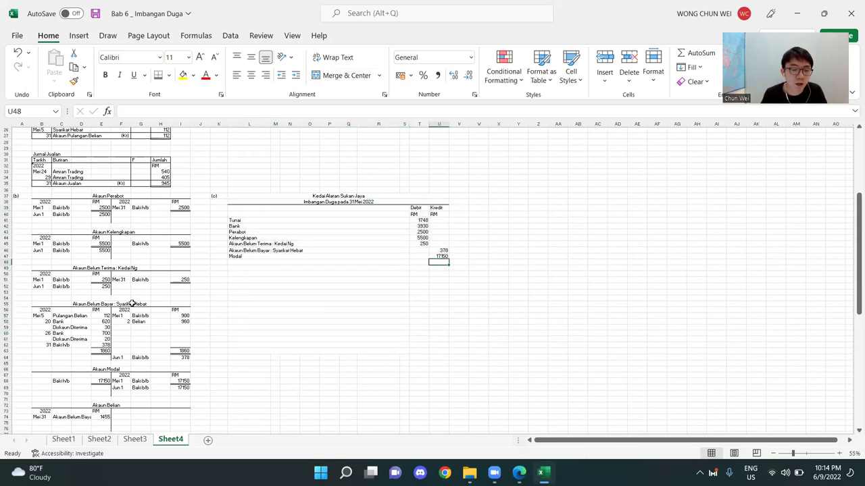
drag(119, 389, 186, 389)
click(399, 278)
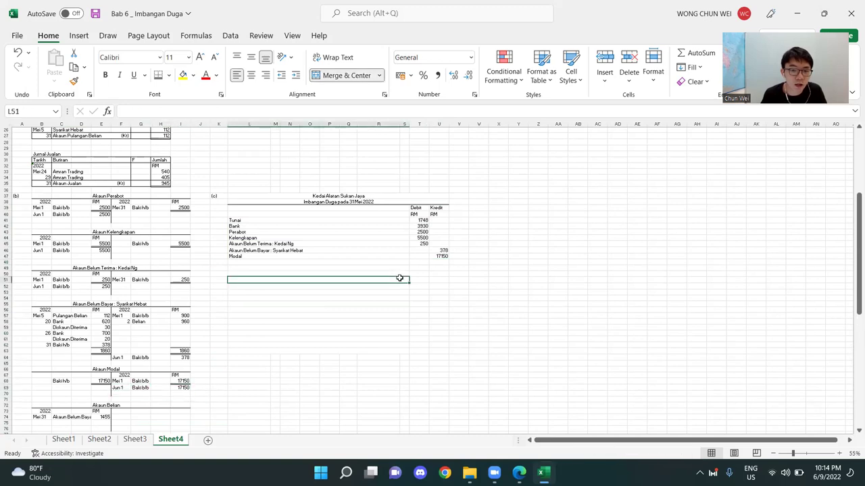
click(441, 256)
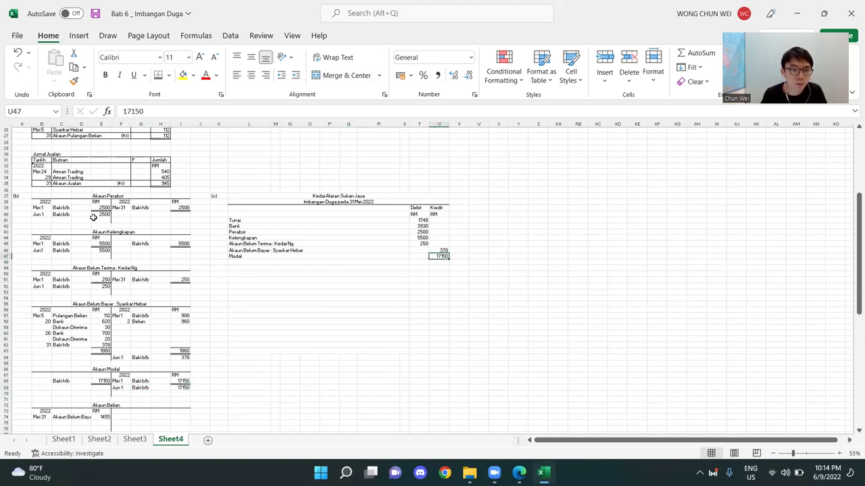
drag(98, 220, 37, 214)
click(347, 287)
click(245, 231)
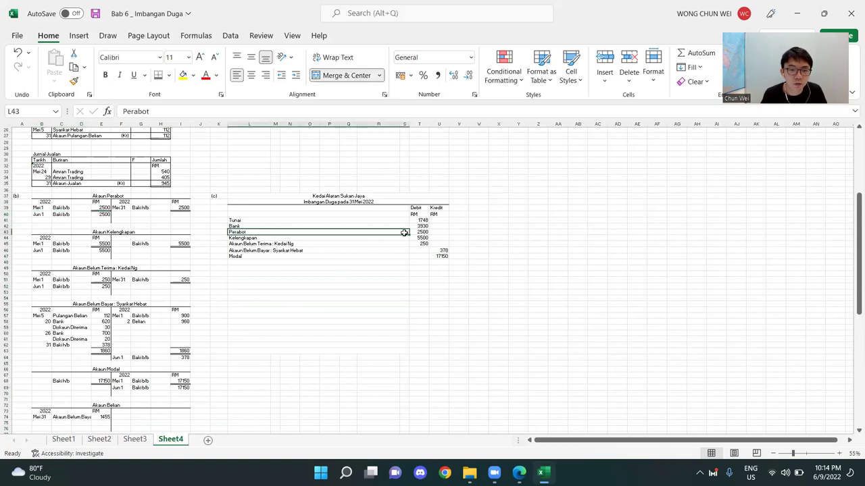
click(423, 232)
click(344, 284)
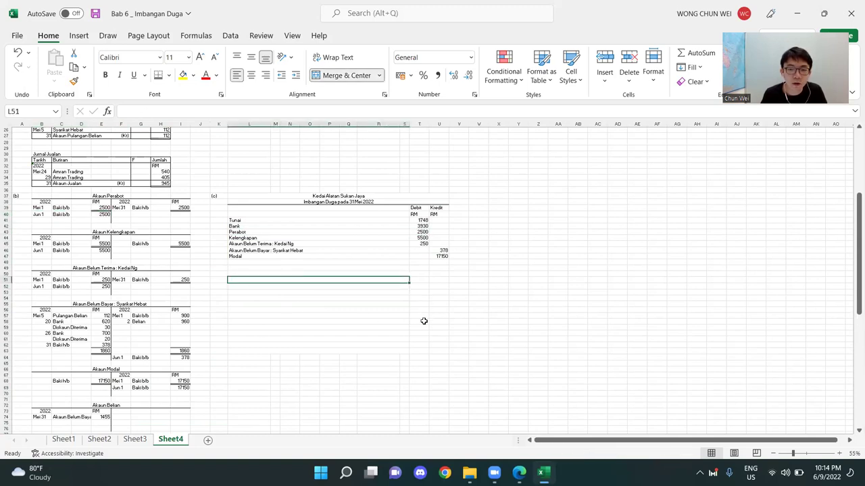
Step: Apply a top and double bottom border to the Debit and Kredit total cells T56:U56 of the Imbangan Duga
click(420, 270)
click(439, 277)
drag(438, 277, 439, 310)
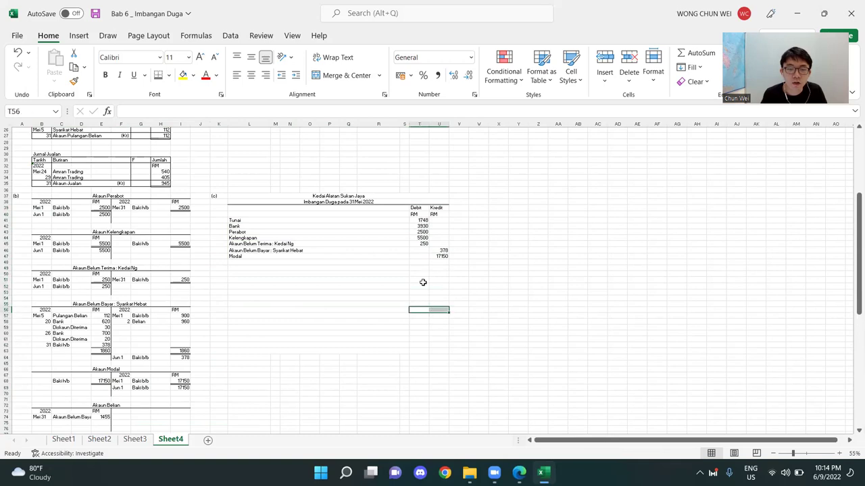
click(170, 75)
click(203, 305)
click(557, 346)
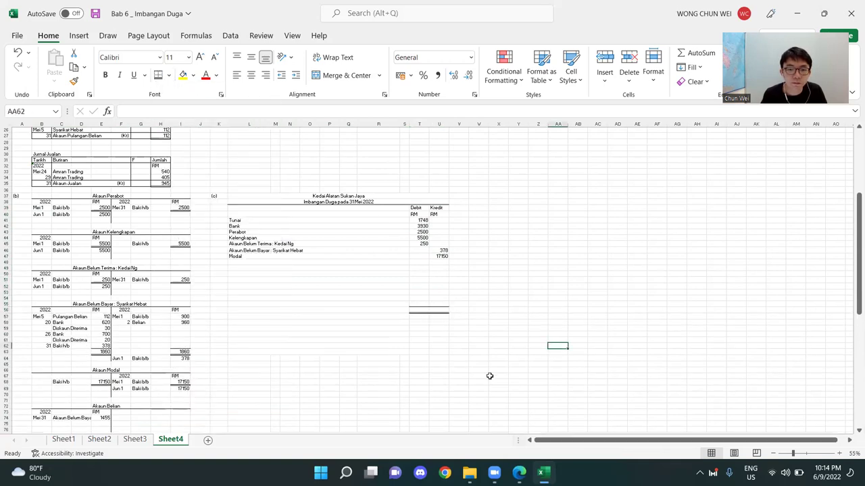
click(424, 312)
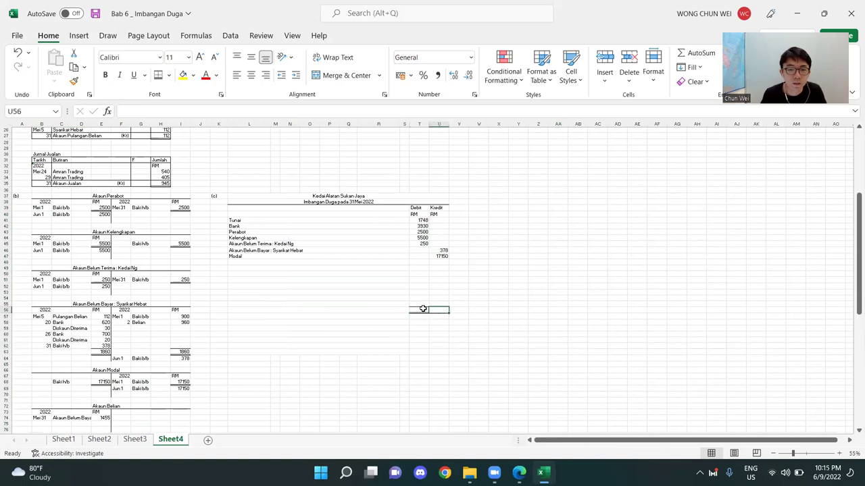
click(436, 310)
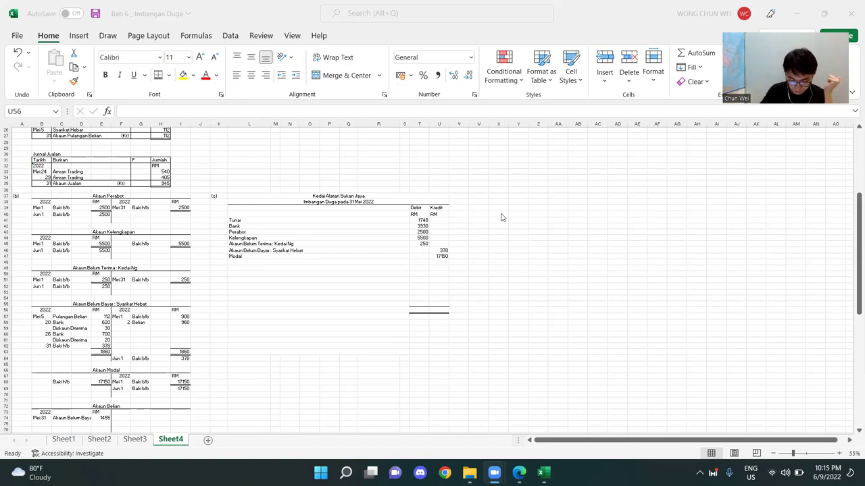
Step: Enter the note "Pg 148 - Q25" in L69 below the Imbangan Duga
click(245, 389)
text(Pg 148 - Q25)
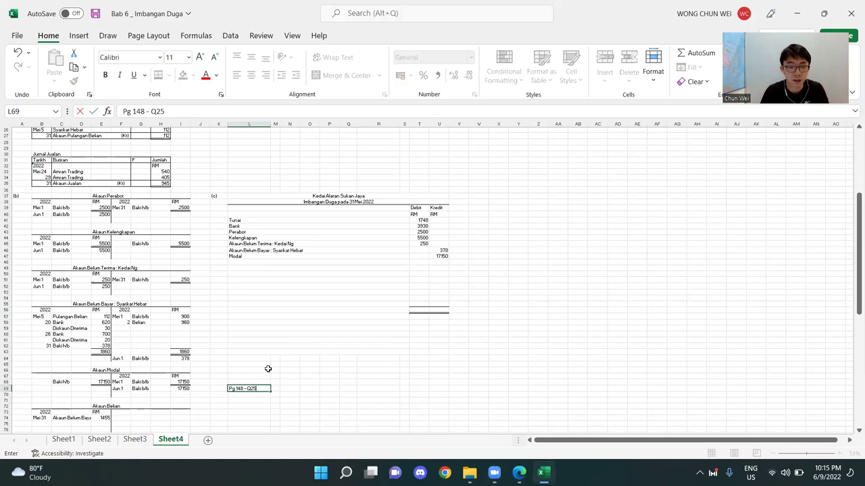
key(Return)
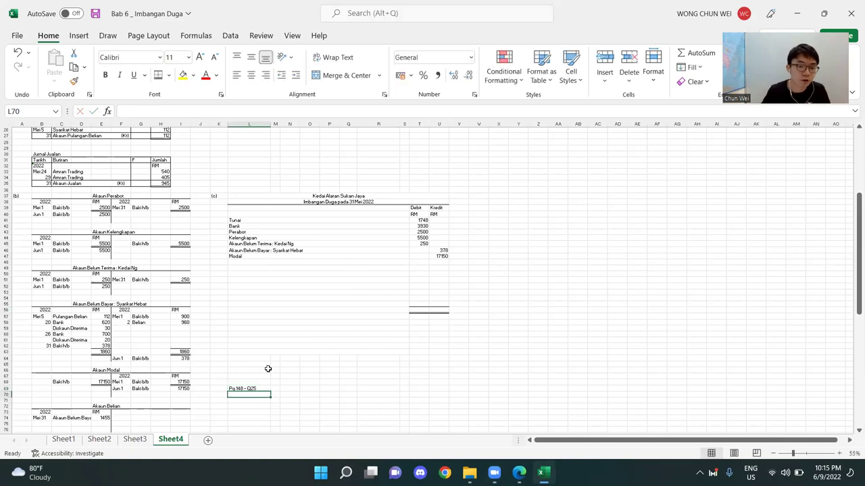
click(319, 366)
Step: Review the remaining ledger accounts, the Imbangan Duga with its total row, and the page reference note in L69
scroll(186, 283, down, 5)
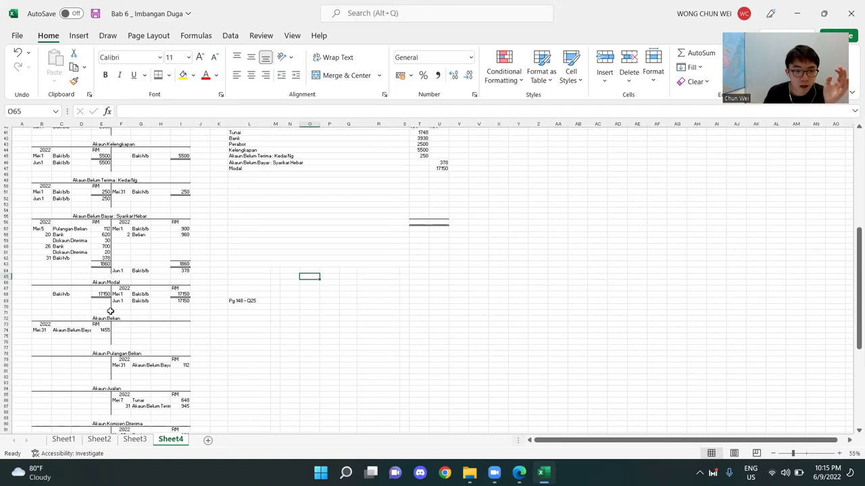
drag(97, 291, 175, 429)
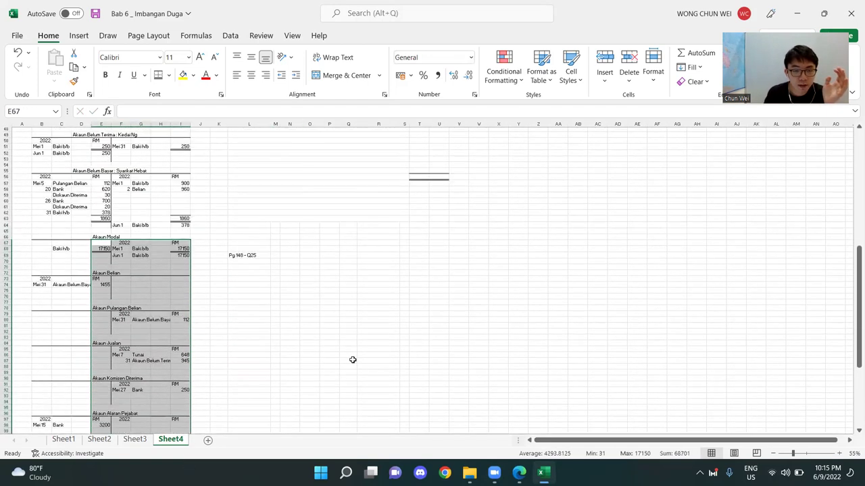
scroll(352, 360, up, 5)
scroll(353, 360, up, 3)
click(377, 353)
drag(230, 180, 433, 287)
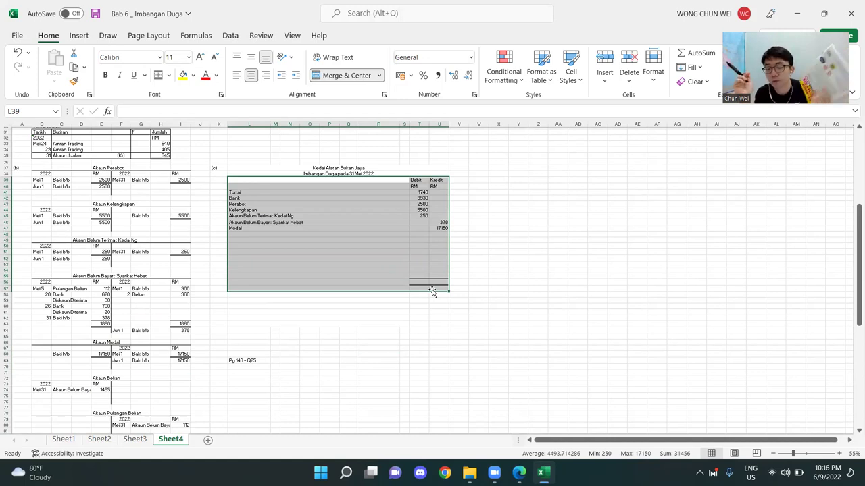
click(439, 348)
click(420, 283)
drag(445, 283, 446, 283)
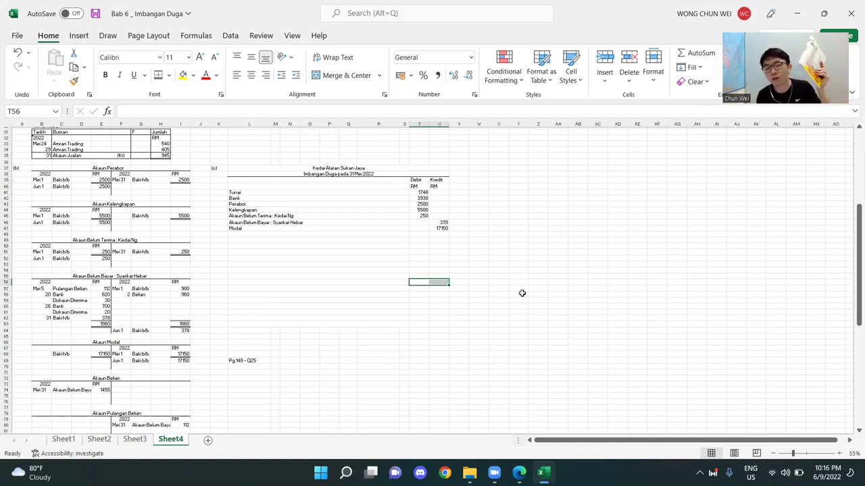
click(352, 355)
click(251, 361)
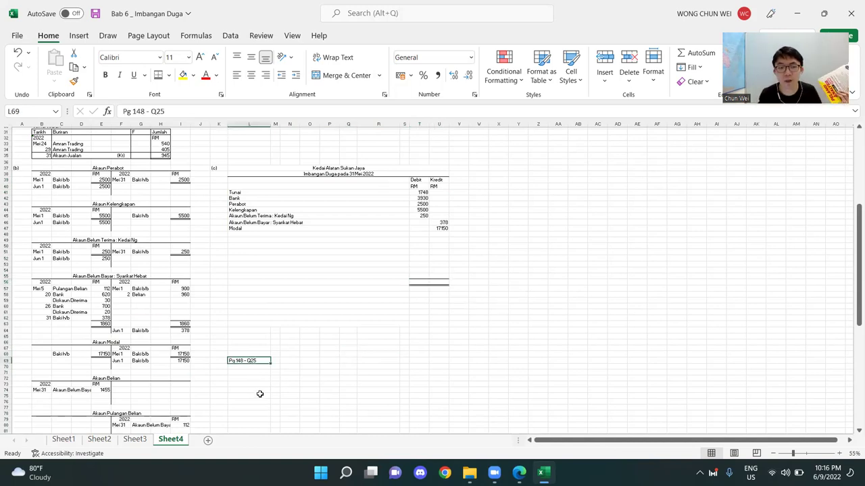